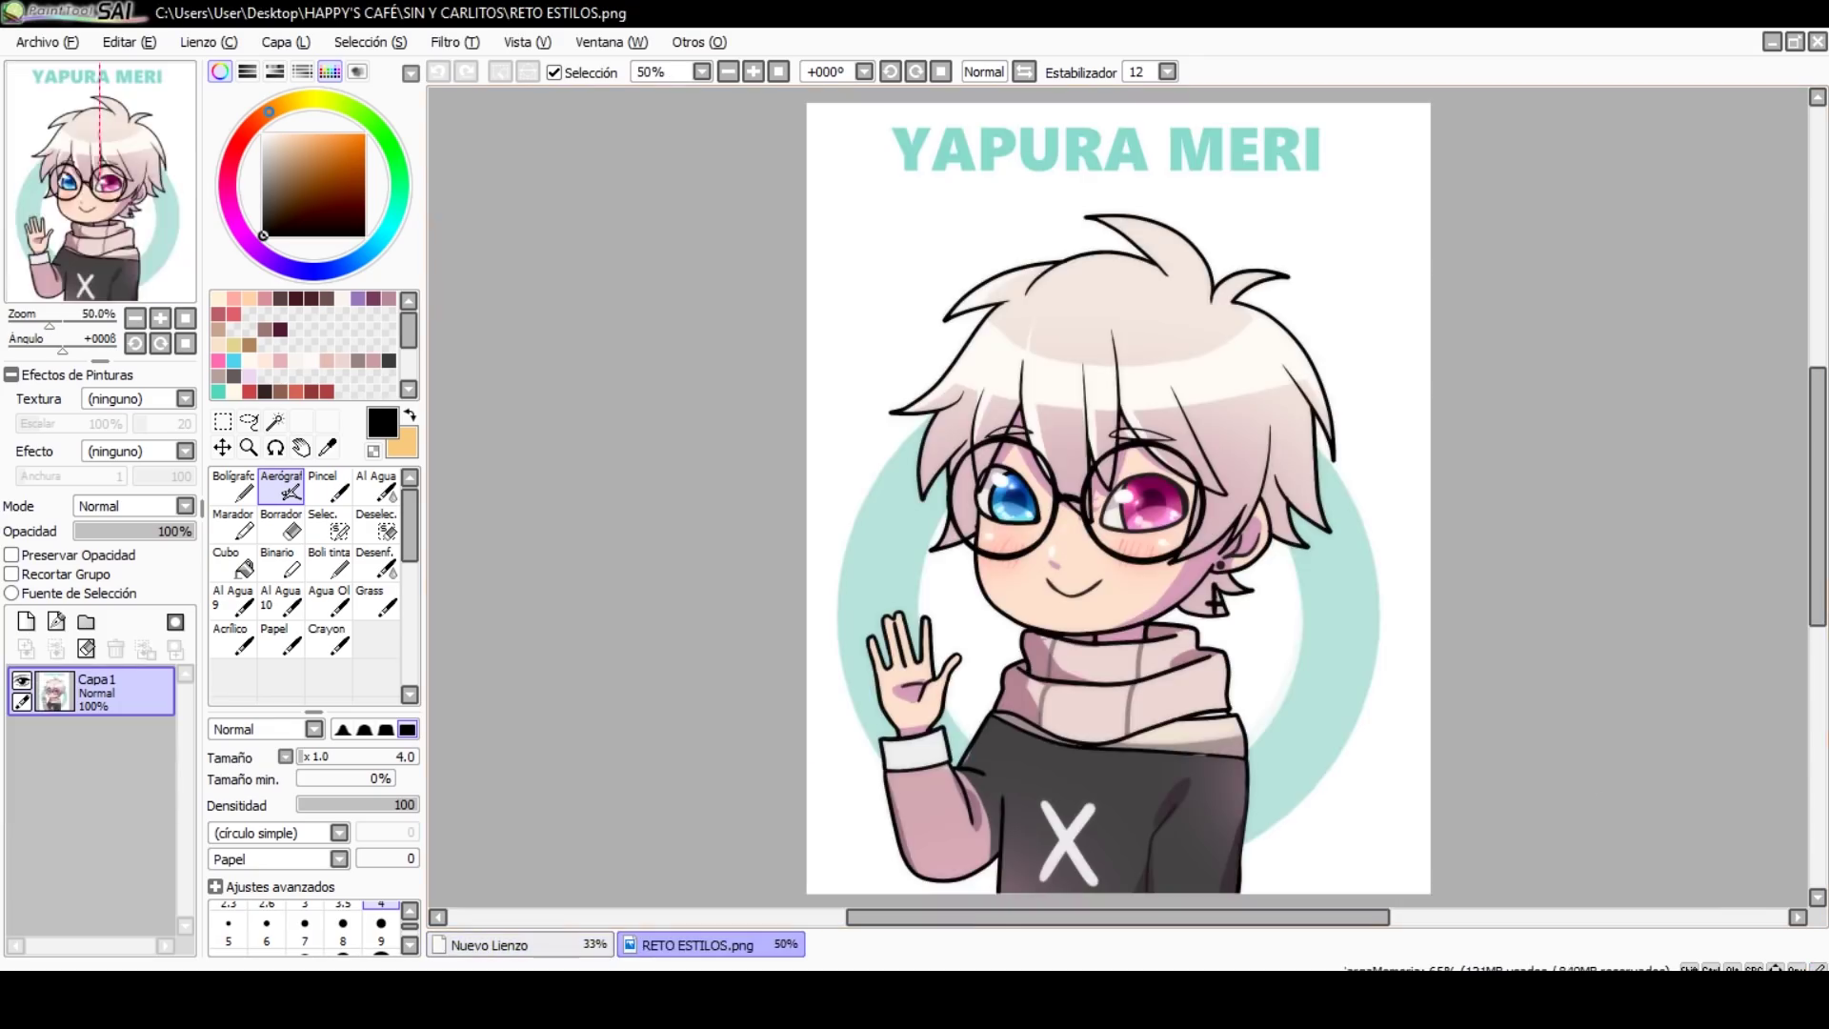
Step: Switch to the Nuevo Lienzo canvas and sketch the skull outline and the first fringe strands over the face
left_click(505, 944)
scroll(1465, 675, "down", 2)
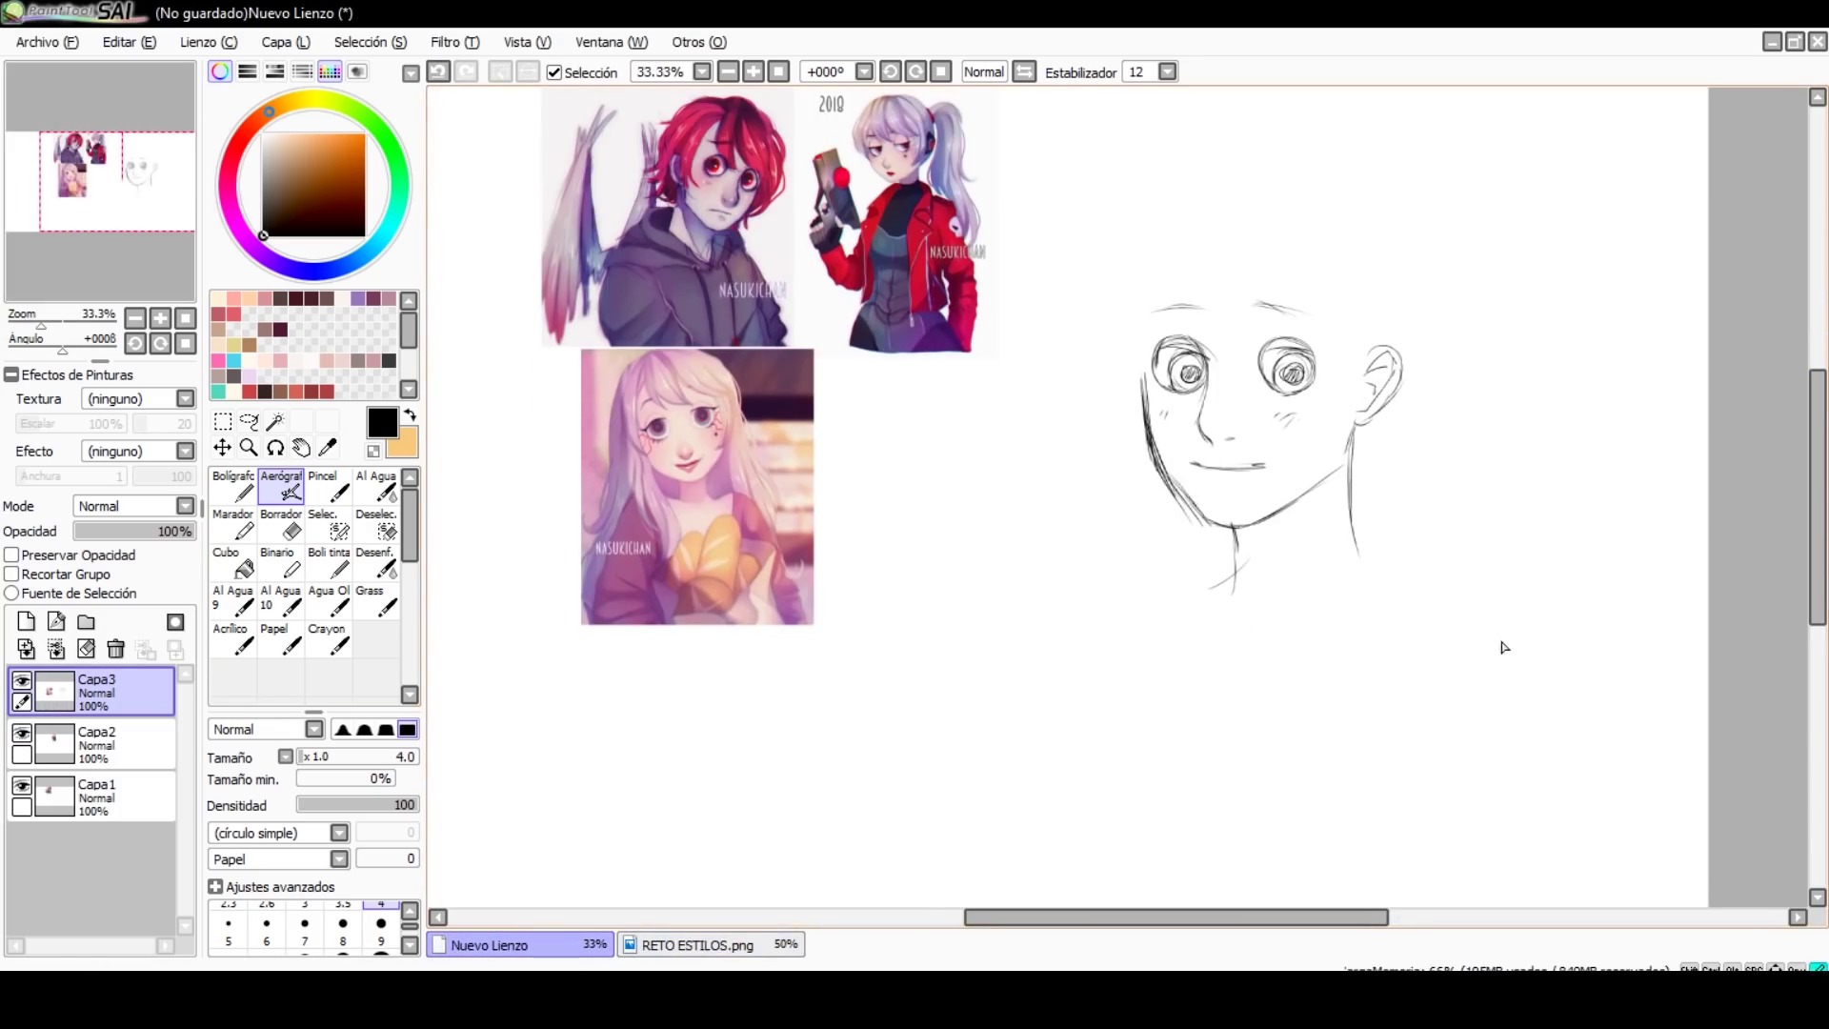
left_click_drag(1141, 375, 1234, 205)
left_click_drag(1166, 283, 1297, 200)
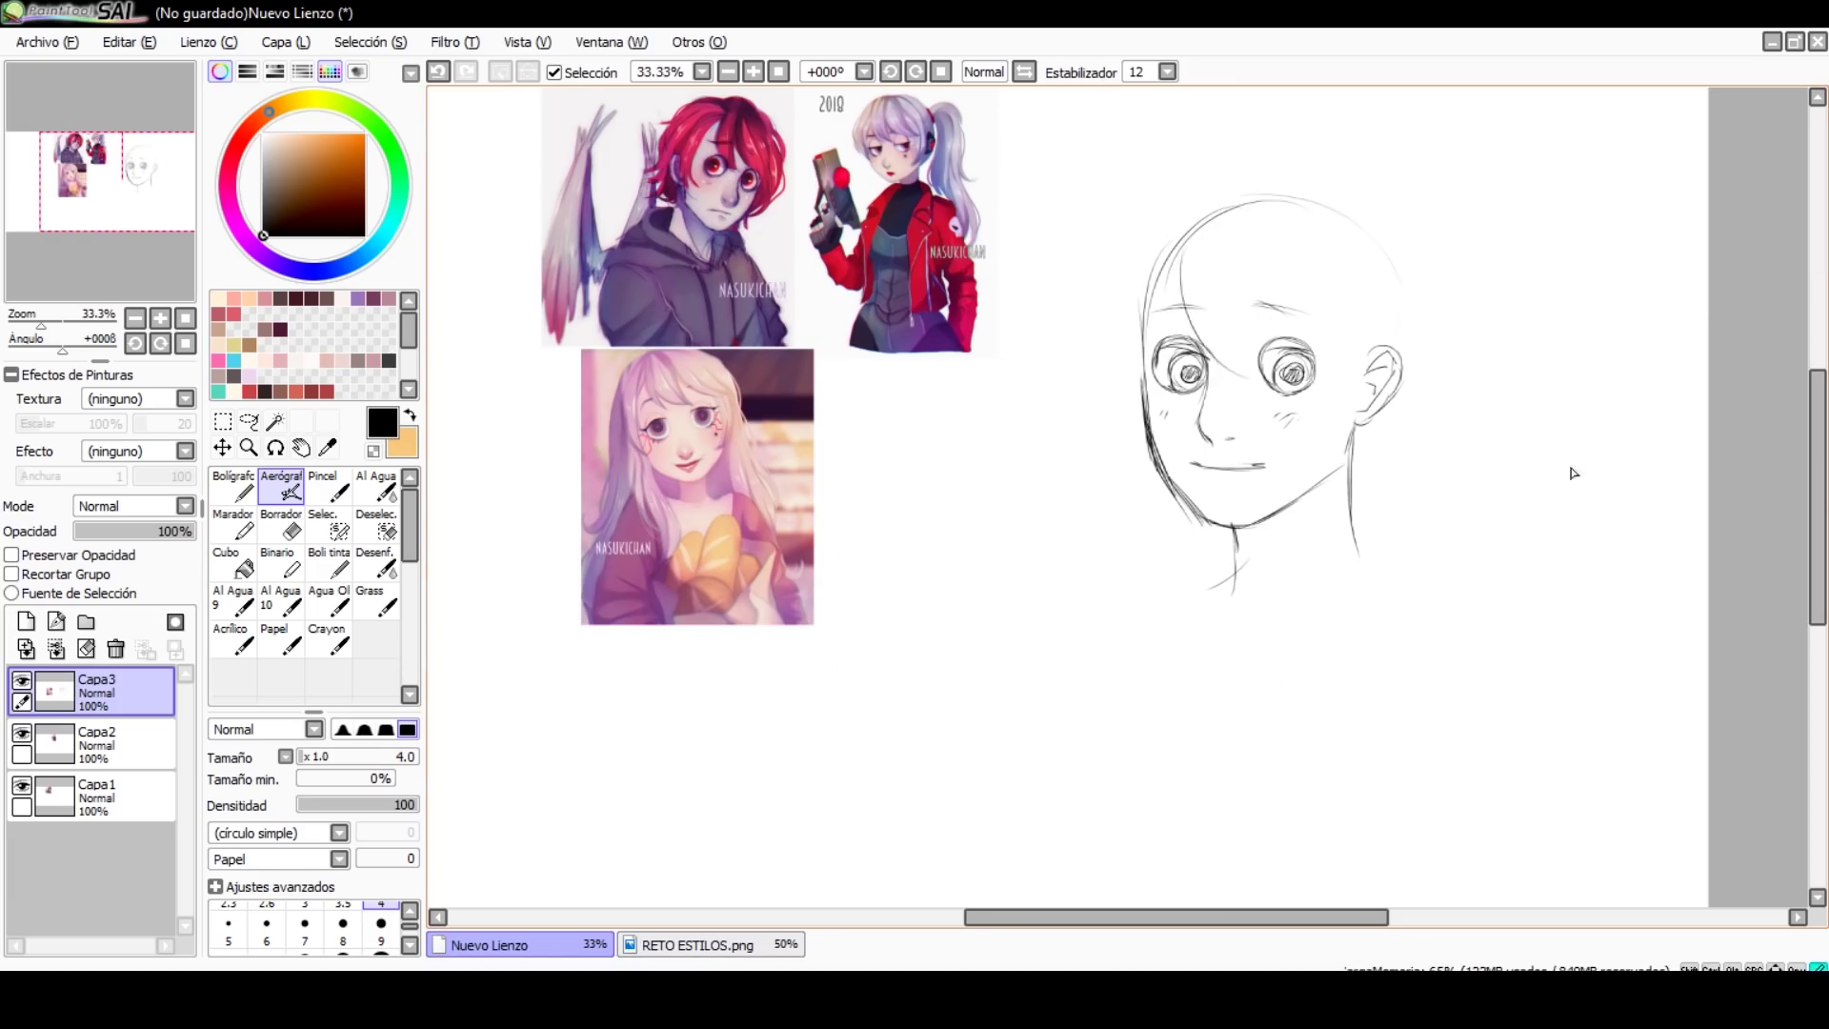
mouse_move(1178, 253)
left_mouse_down()
mouse_move(1208, 362)
mouse_move(1248, 401)
left_mouse_up()
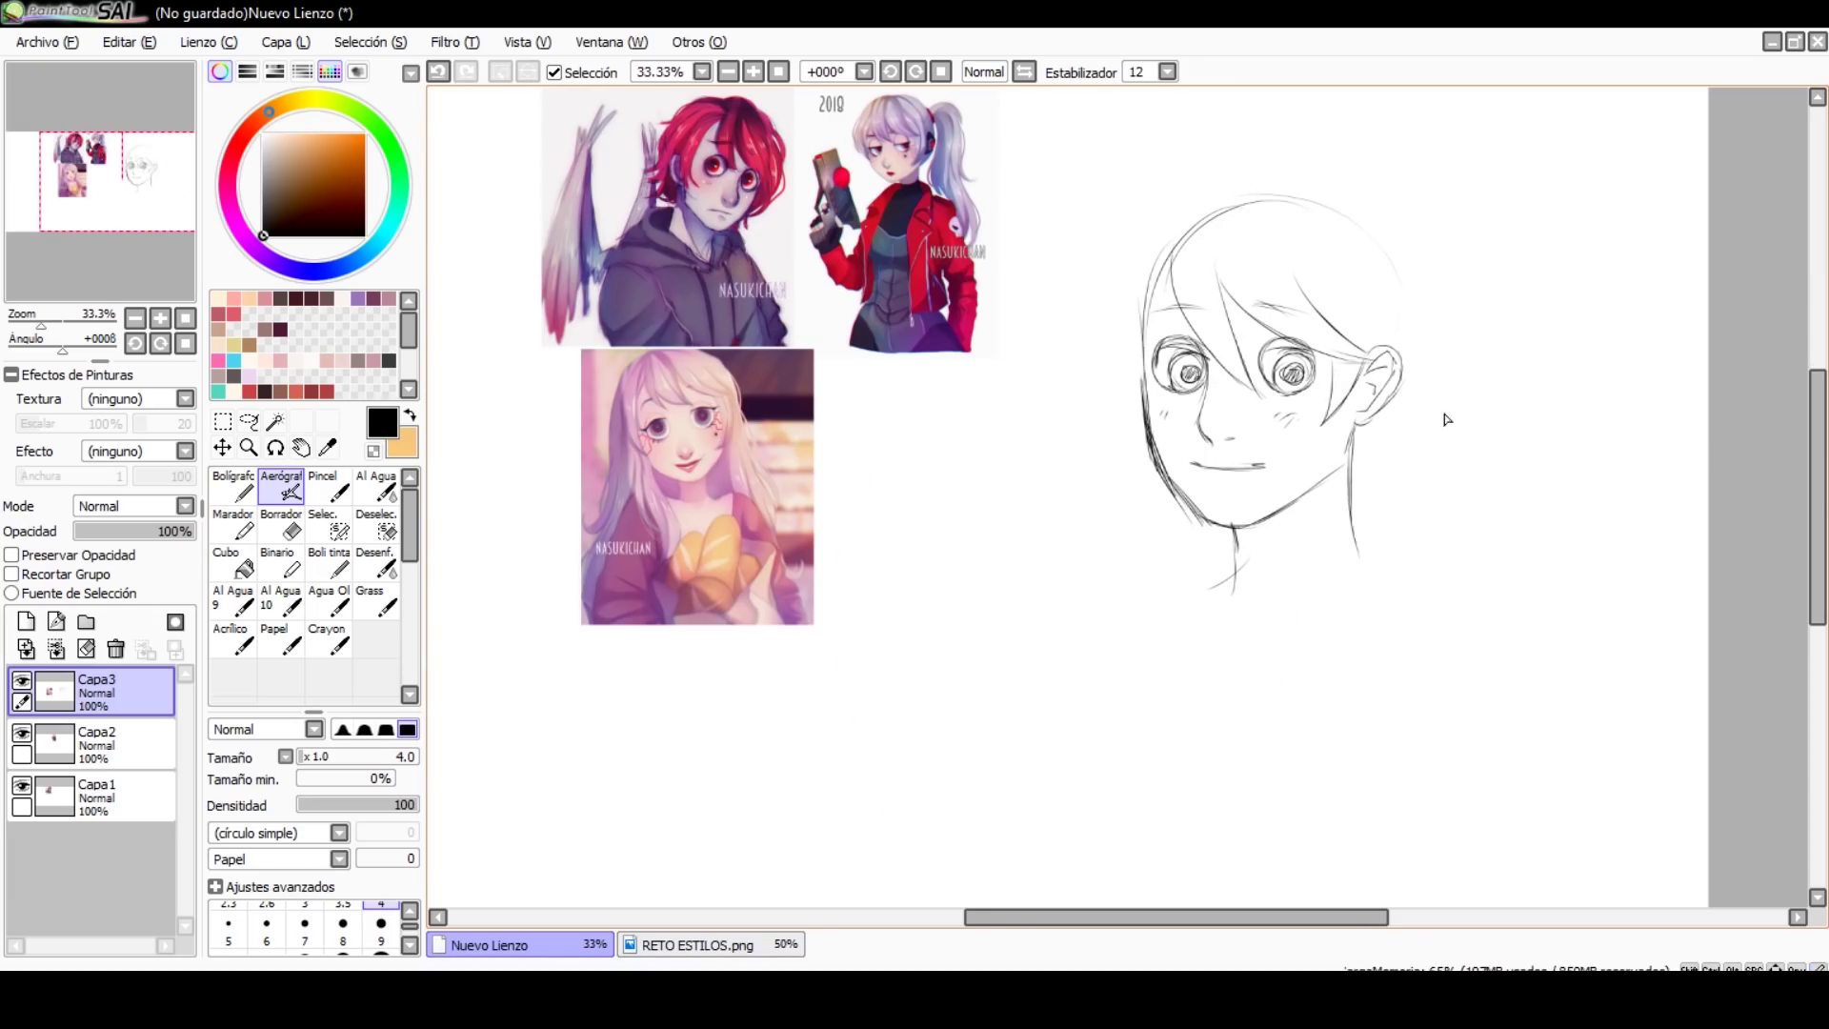
Step: Sketch the hair strands across the crown and on the side of the head away from the ear
mouse_move(1231, 204)
left_mouse_down()
mouse_move(1364, 216)
mouse_move(1277, 266)
left_mouse_up()
key("ctrl+z")
mouse_move(1105, 276)
left_mouse_down()
mouse_move(1225, 190)
mouse_move(1114, 314)
mouse_move(1229, 185)
left_mouse_up()
key("ctrl+z")
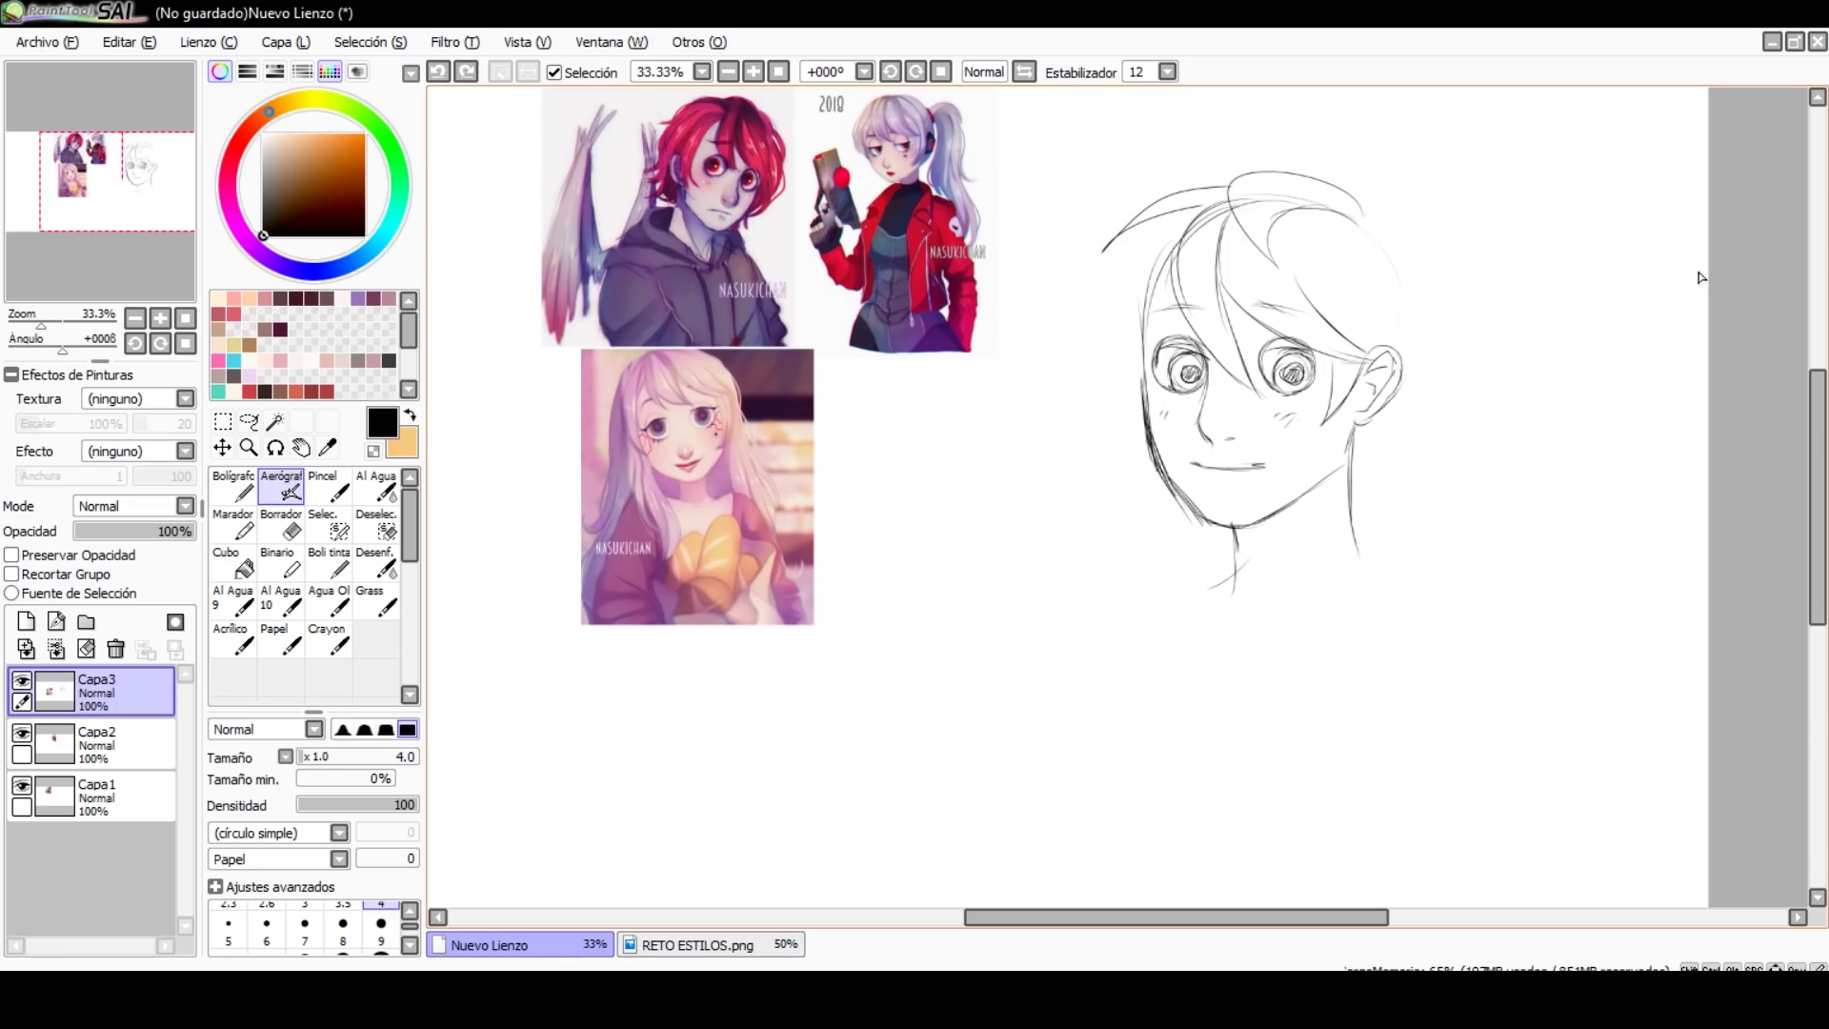
left_click_drag(1339, 143, 1367, 219)
left_click_drag(1248, 177, 1362, 215)
left_click_drag(1060, 334, 1181, 208)
key("ctrl+z")
left_click_drag(1119, 319, 1095, 405)
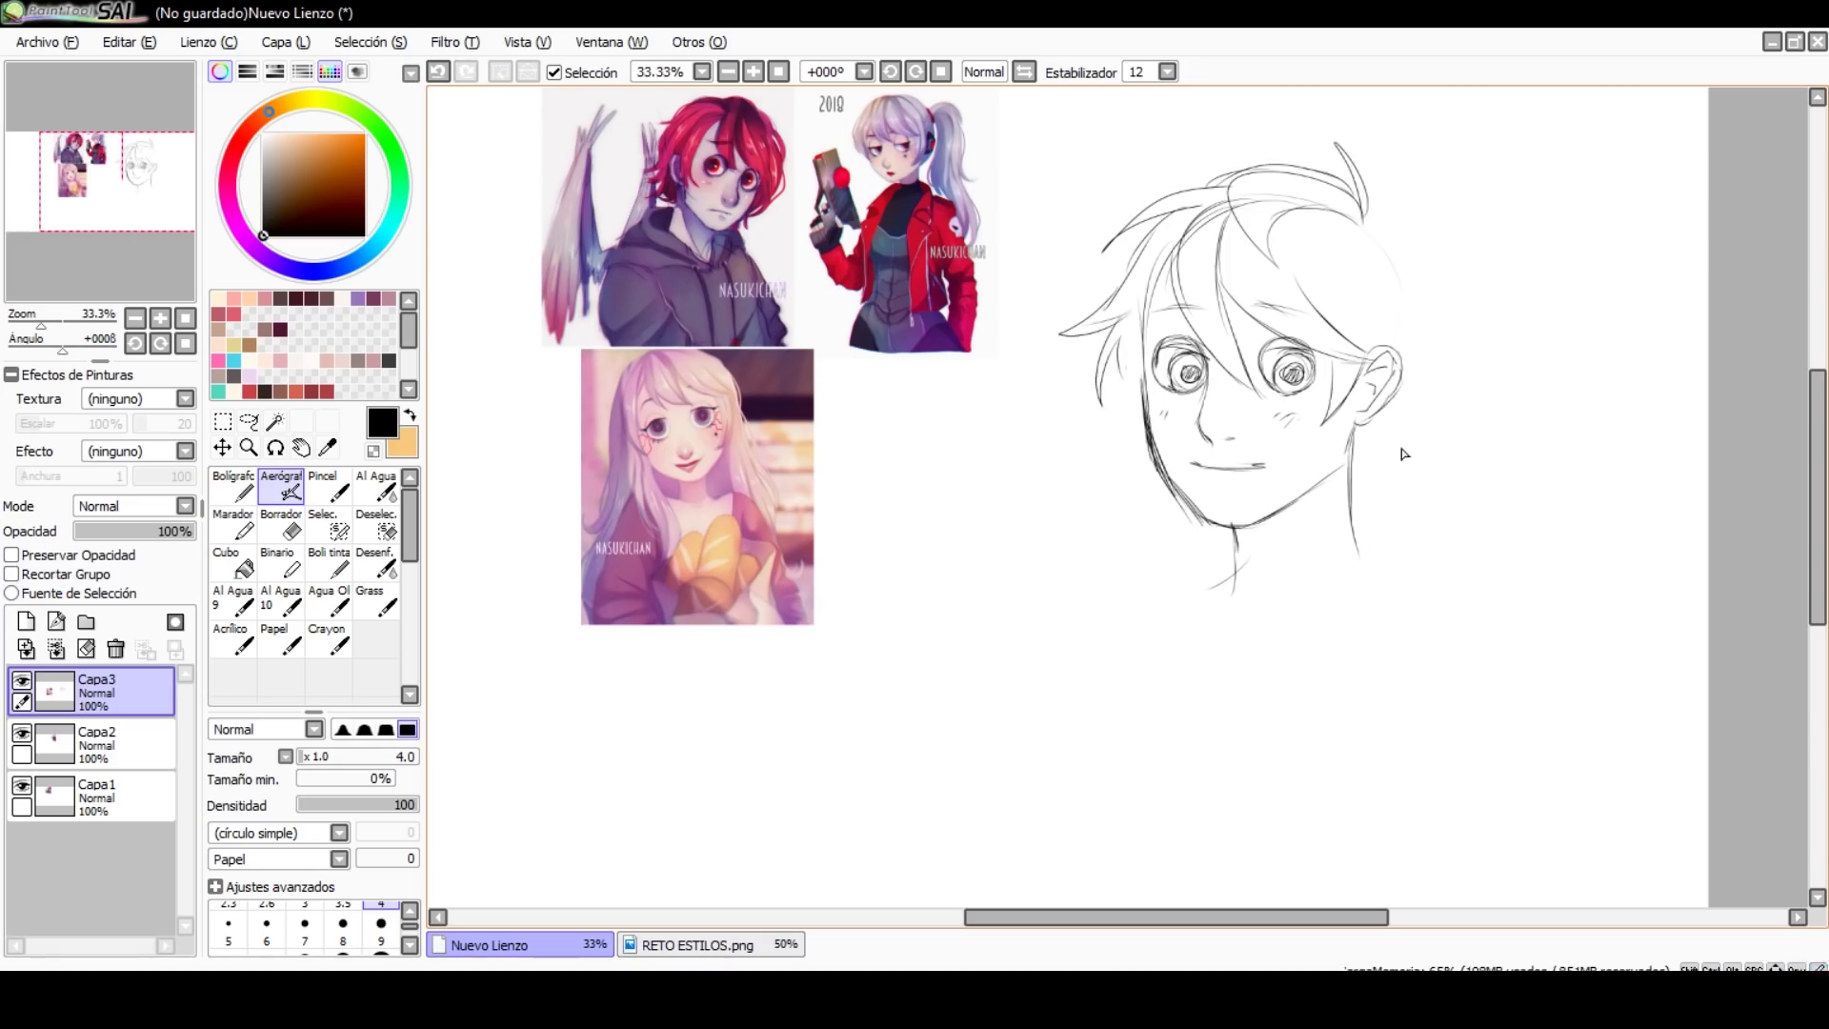
Step: Sketch the hair locks above and behind the ear while working in the mirrored canvas view
key("h")
left_click_drag(862, 228, 782, 367)
key("ctrl+z")
mouse_move(819, 258)
left_mouse_down()
mouse_move(786, 400)
mouse_move(791, 367)
left_mouse_up()
key("ctrl+z")
mouse_move(853, 229)
left_mouse_down()
mouse_move(773, 393)
mouse_move(812, 438)
left_mouse_up()
key("ctrl+z")
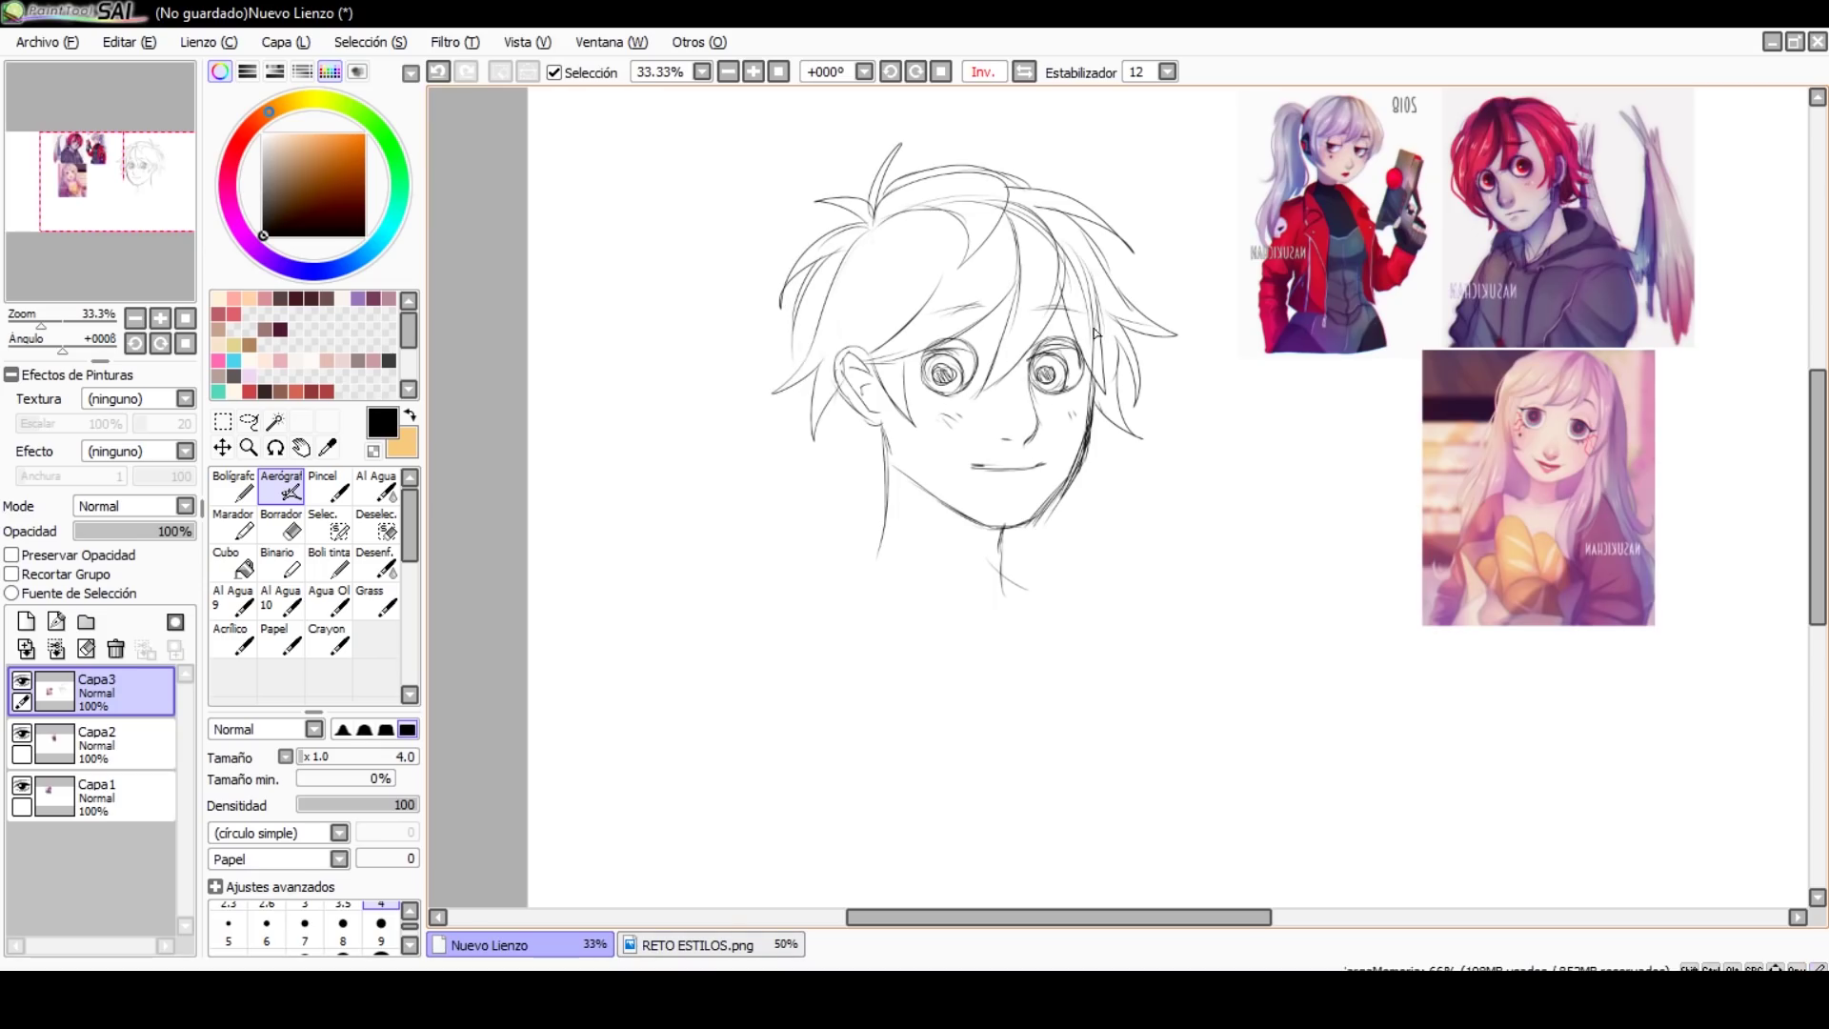
key("h")
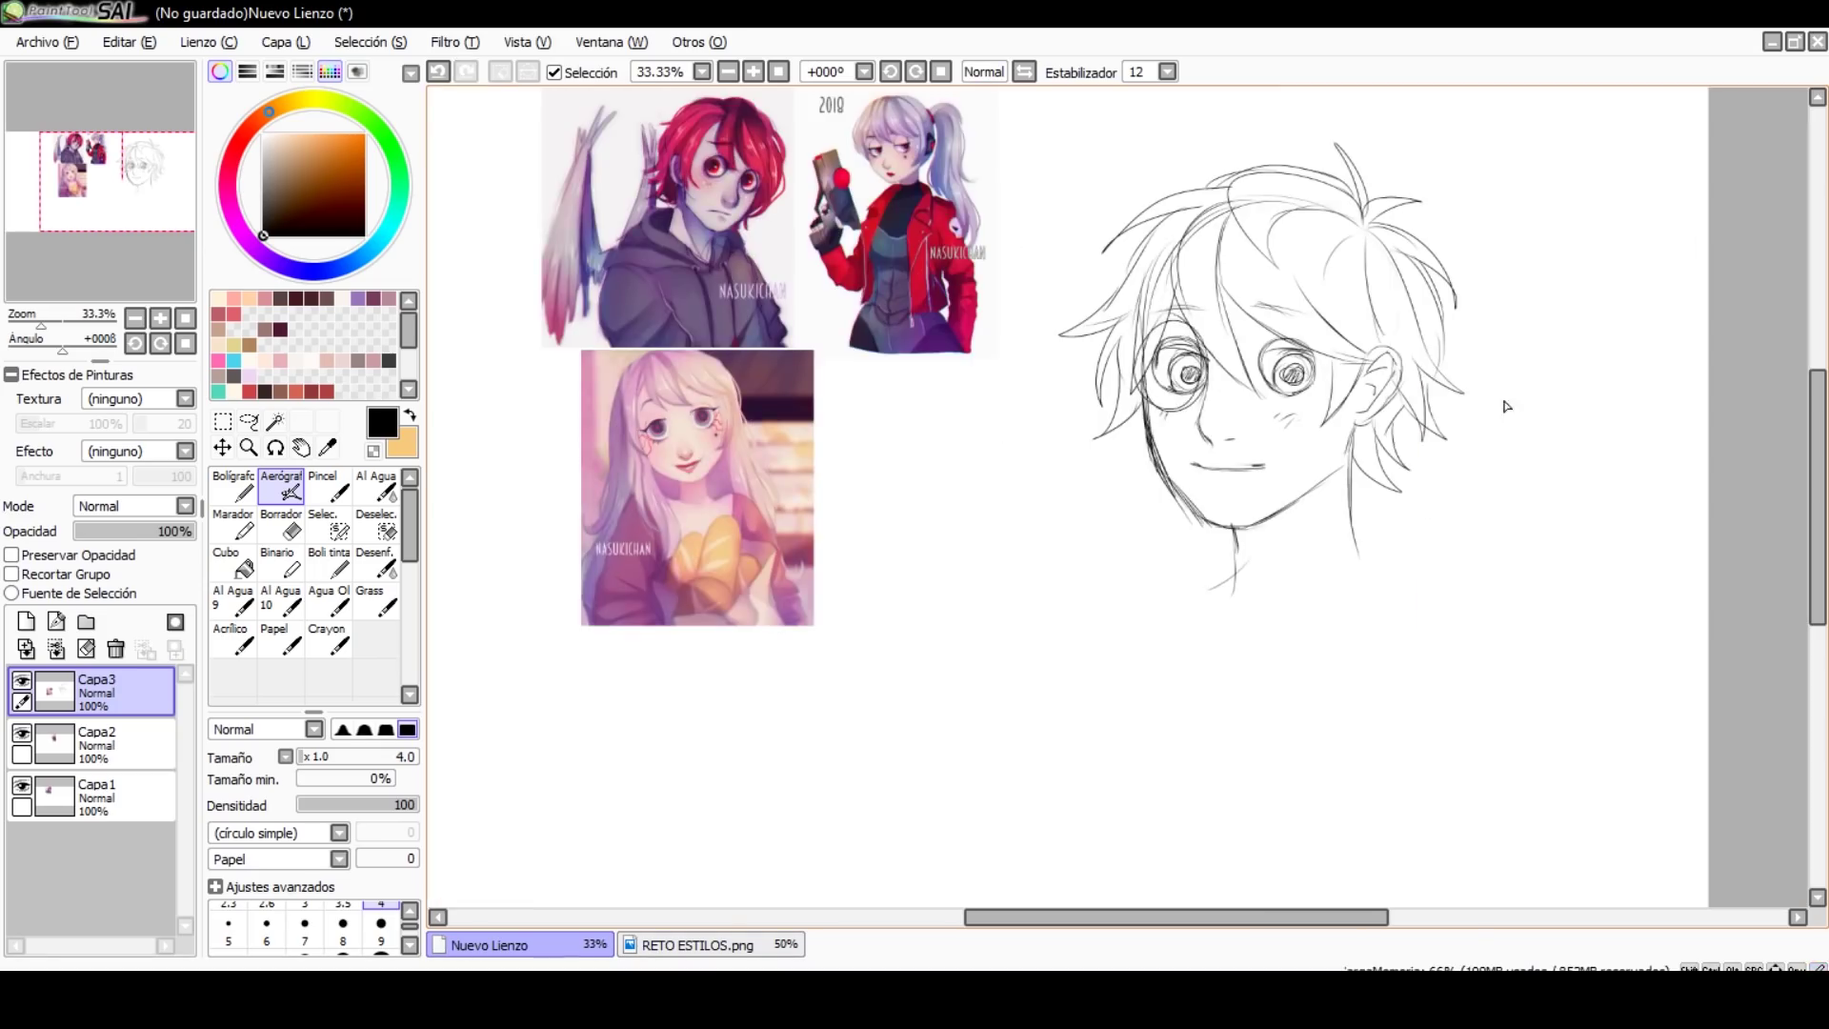
Step: Sketch round glasses around both eyes and rework the nose and mouth
left_click_drag(1277, 306, 1248, 333)
key("ctrl+t")
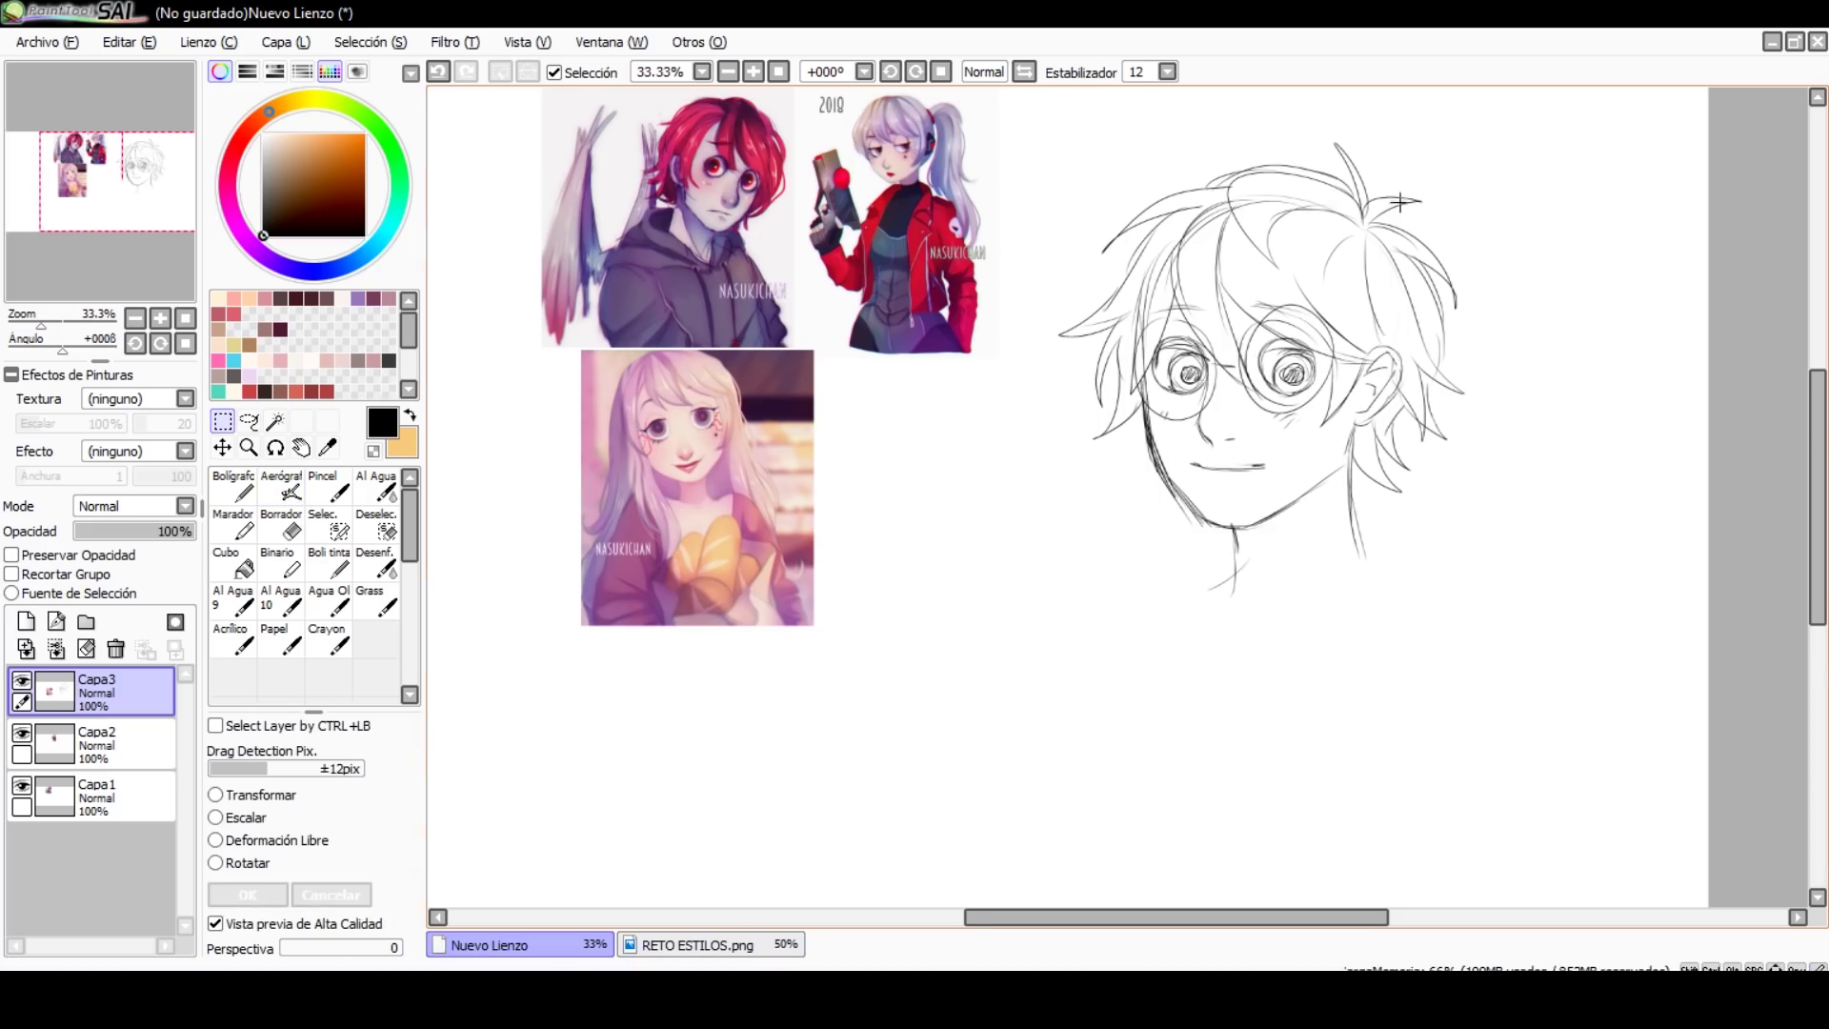
key("Return")
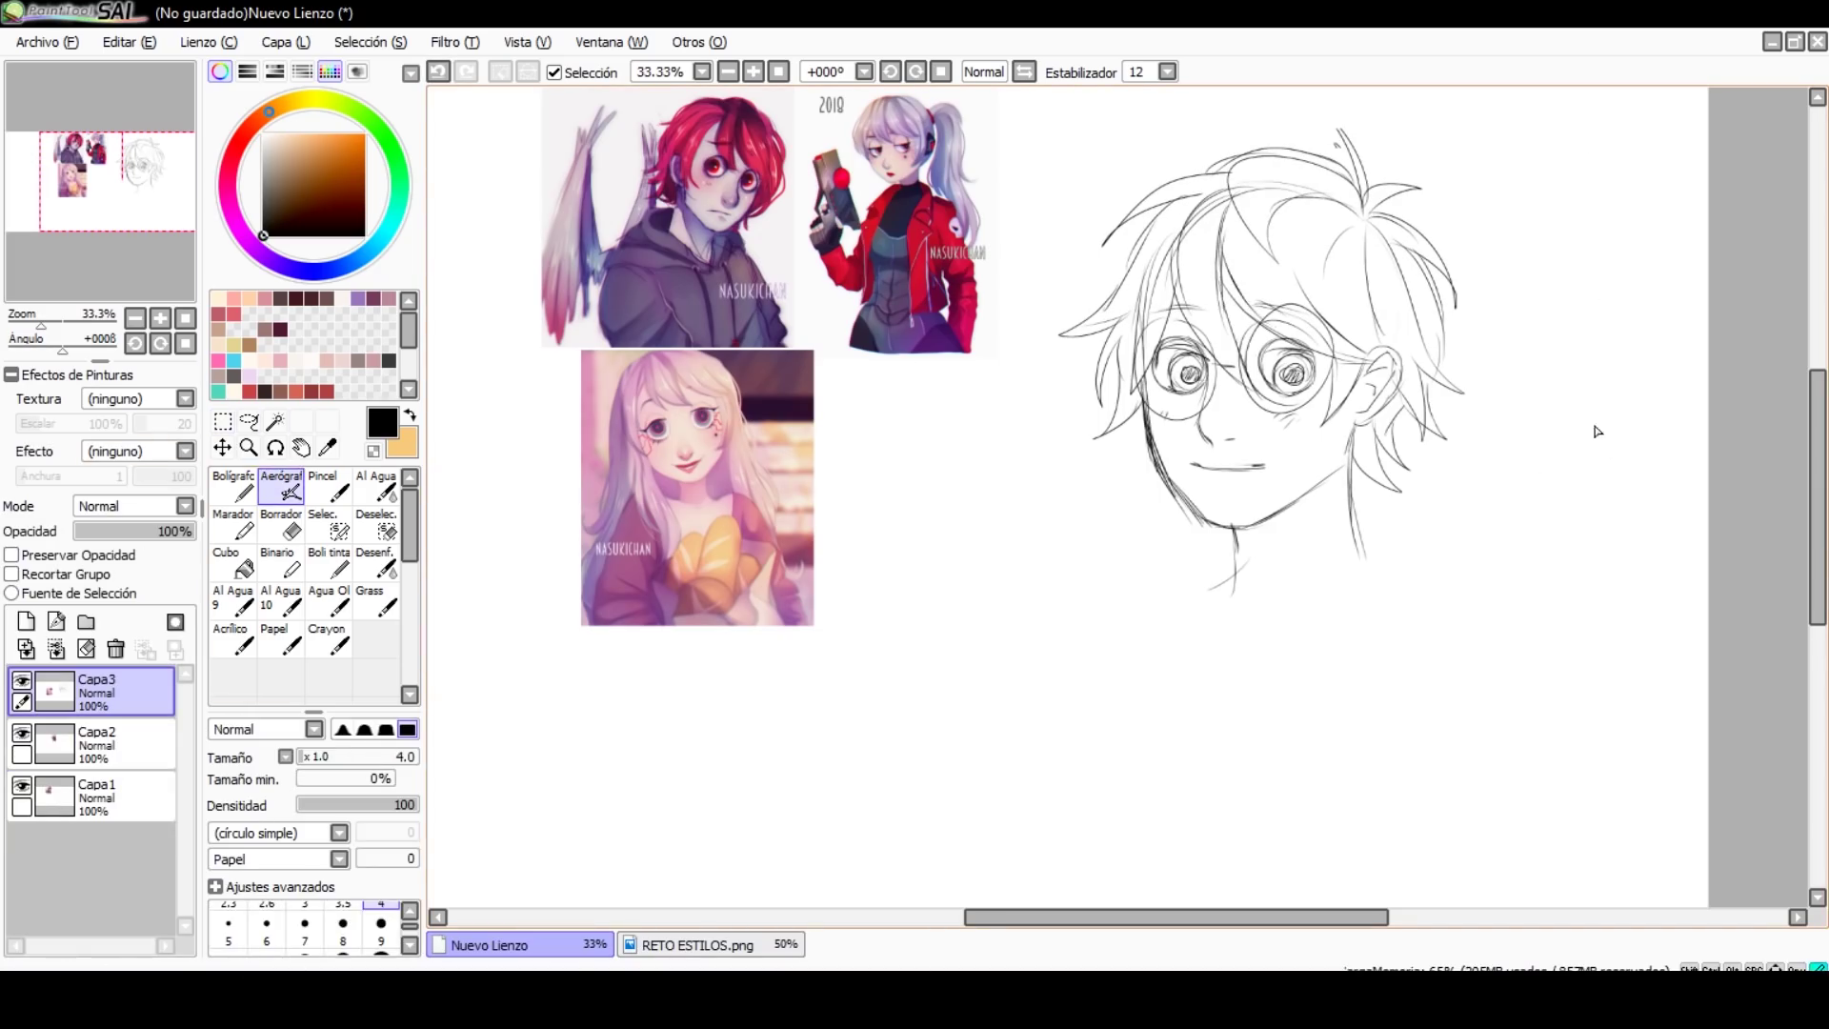
key("e")
key("e")
scroll(1553, 502, "down", 1)
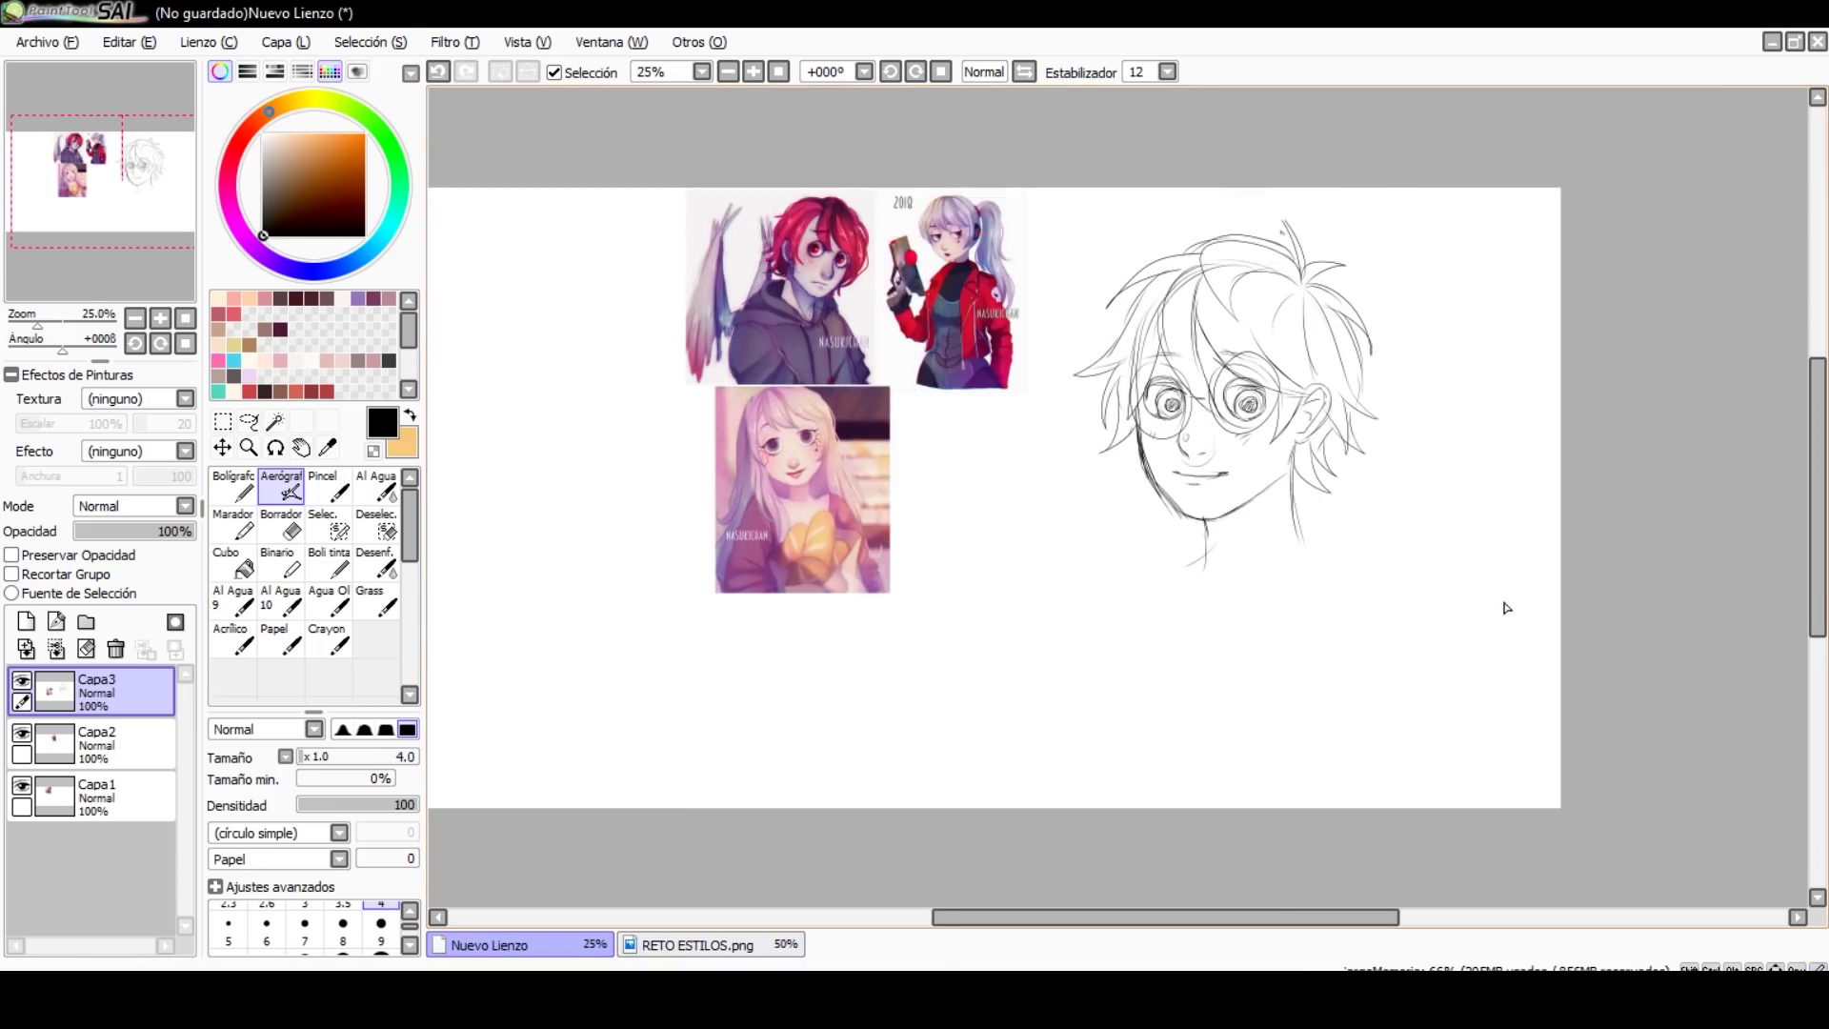
Step: Sketch the neck, collarbones, shoulders and upper arms below the head
key("a")
key("h")
key("h")
key("e")
key("e")
mouse_move(1204, 551)
left_mouse_down()
mouse_move(1047, 624)
mouse_move(1223, 615)
left_mouse_up()
key("ctrl+z")
left_click_drag(1329, 591, 1450, 645)
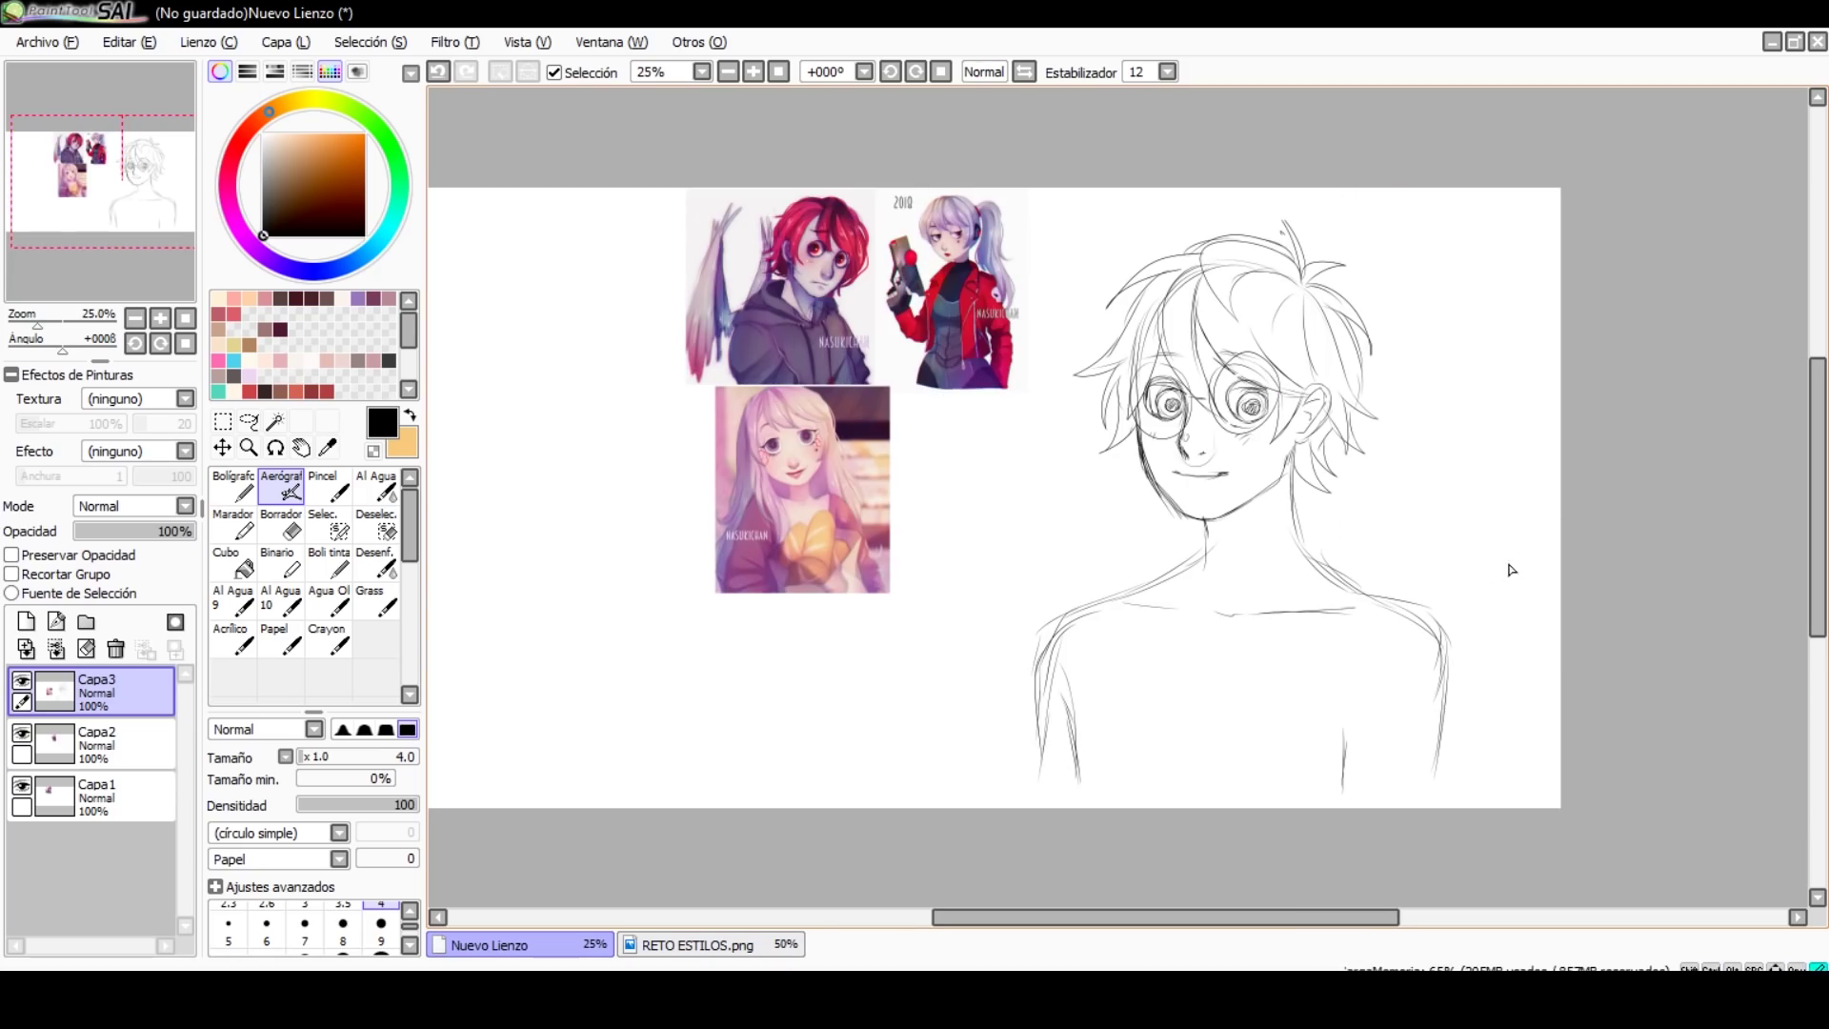
Step: Refine the sketched eyes, nose and chin, checking the face in the mirrored canvas view
scroll(1504, 579, "up", 2)
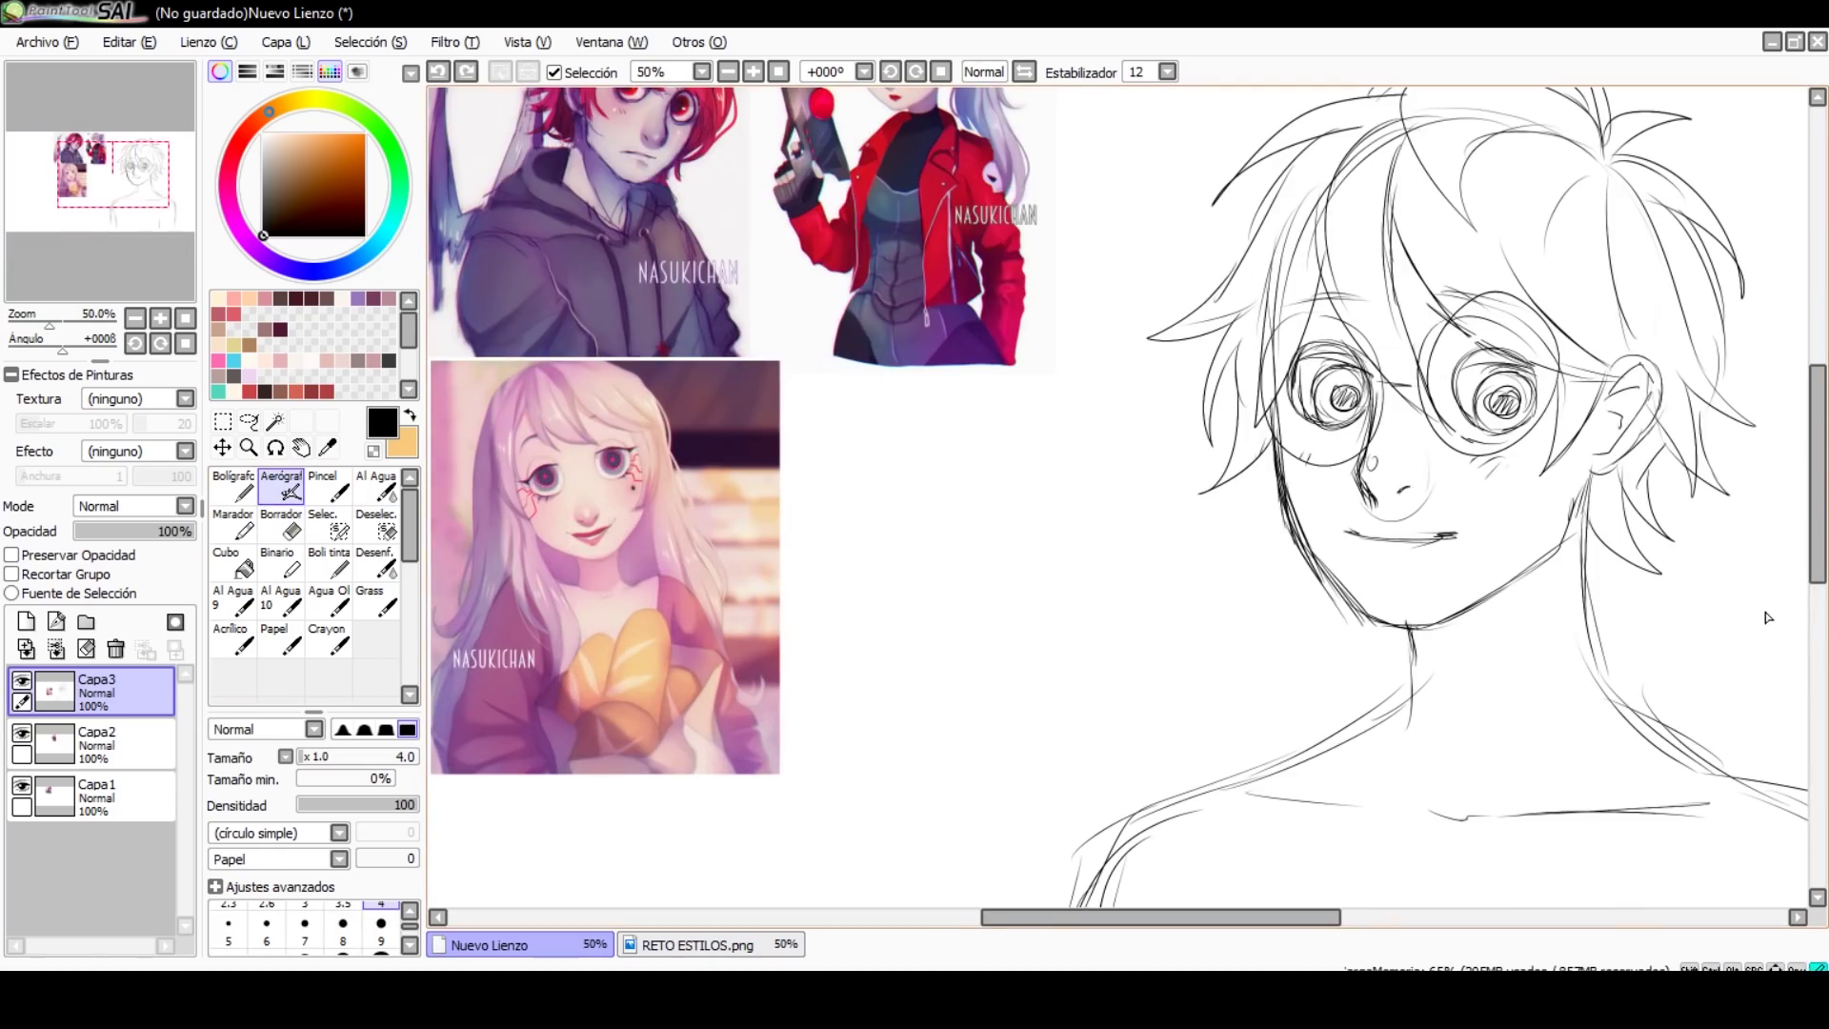
scroll(1749, 625, "down", 2)
scroll(1620, 590, "up", 2)
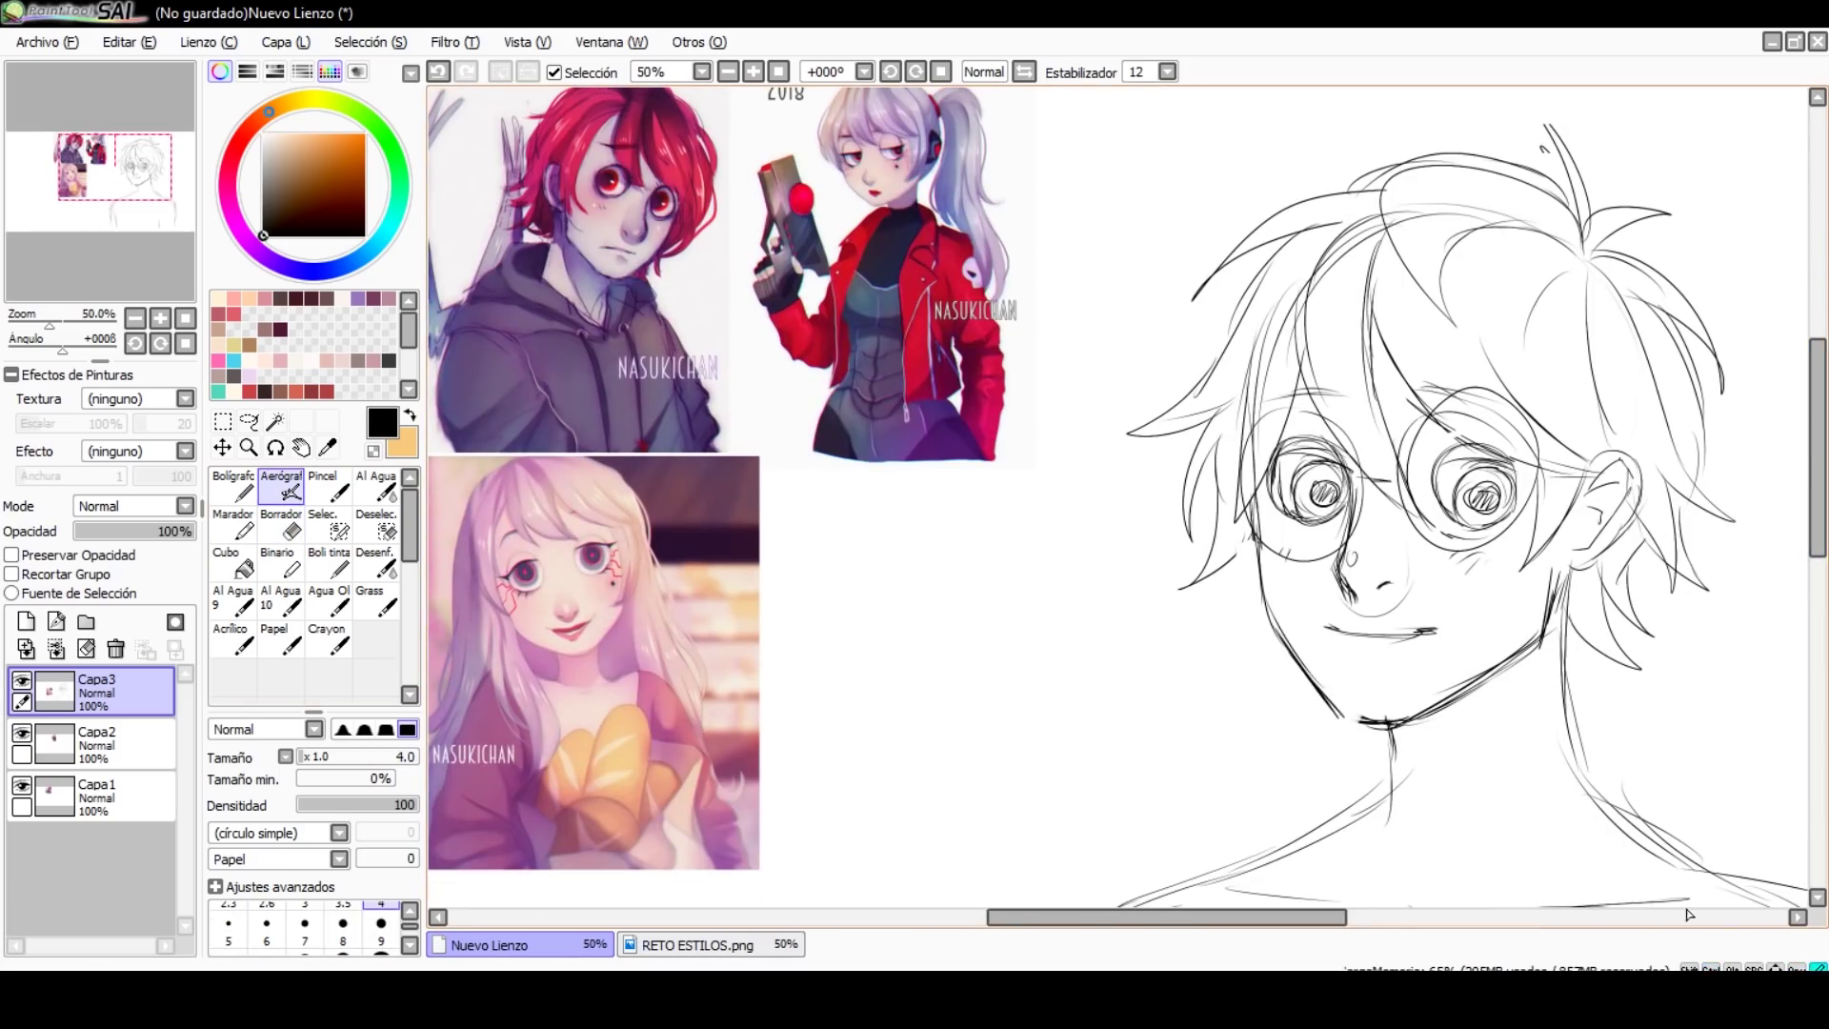
left_click(249, 420)
key("minus")
key("minus")
key("h")
key("h")
key("plus")
key("plus")
Step: Lower the Capa3 sketch layer's opacity to 7%, add a new layer and ink the central fringe lock with the size 2 Aerógrafo brush
left_click_drag(186, 531, 97, 531)
left_click(26, 649)
left_click(282, 486)
mouse_move(1187, 260)
left_mouse_down()
mouse_move(1214, 566)
mouse_move(1236, 551)
left_mouse_up()
left_click_drag(1273, 283, 1418, 510)
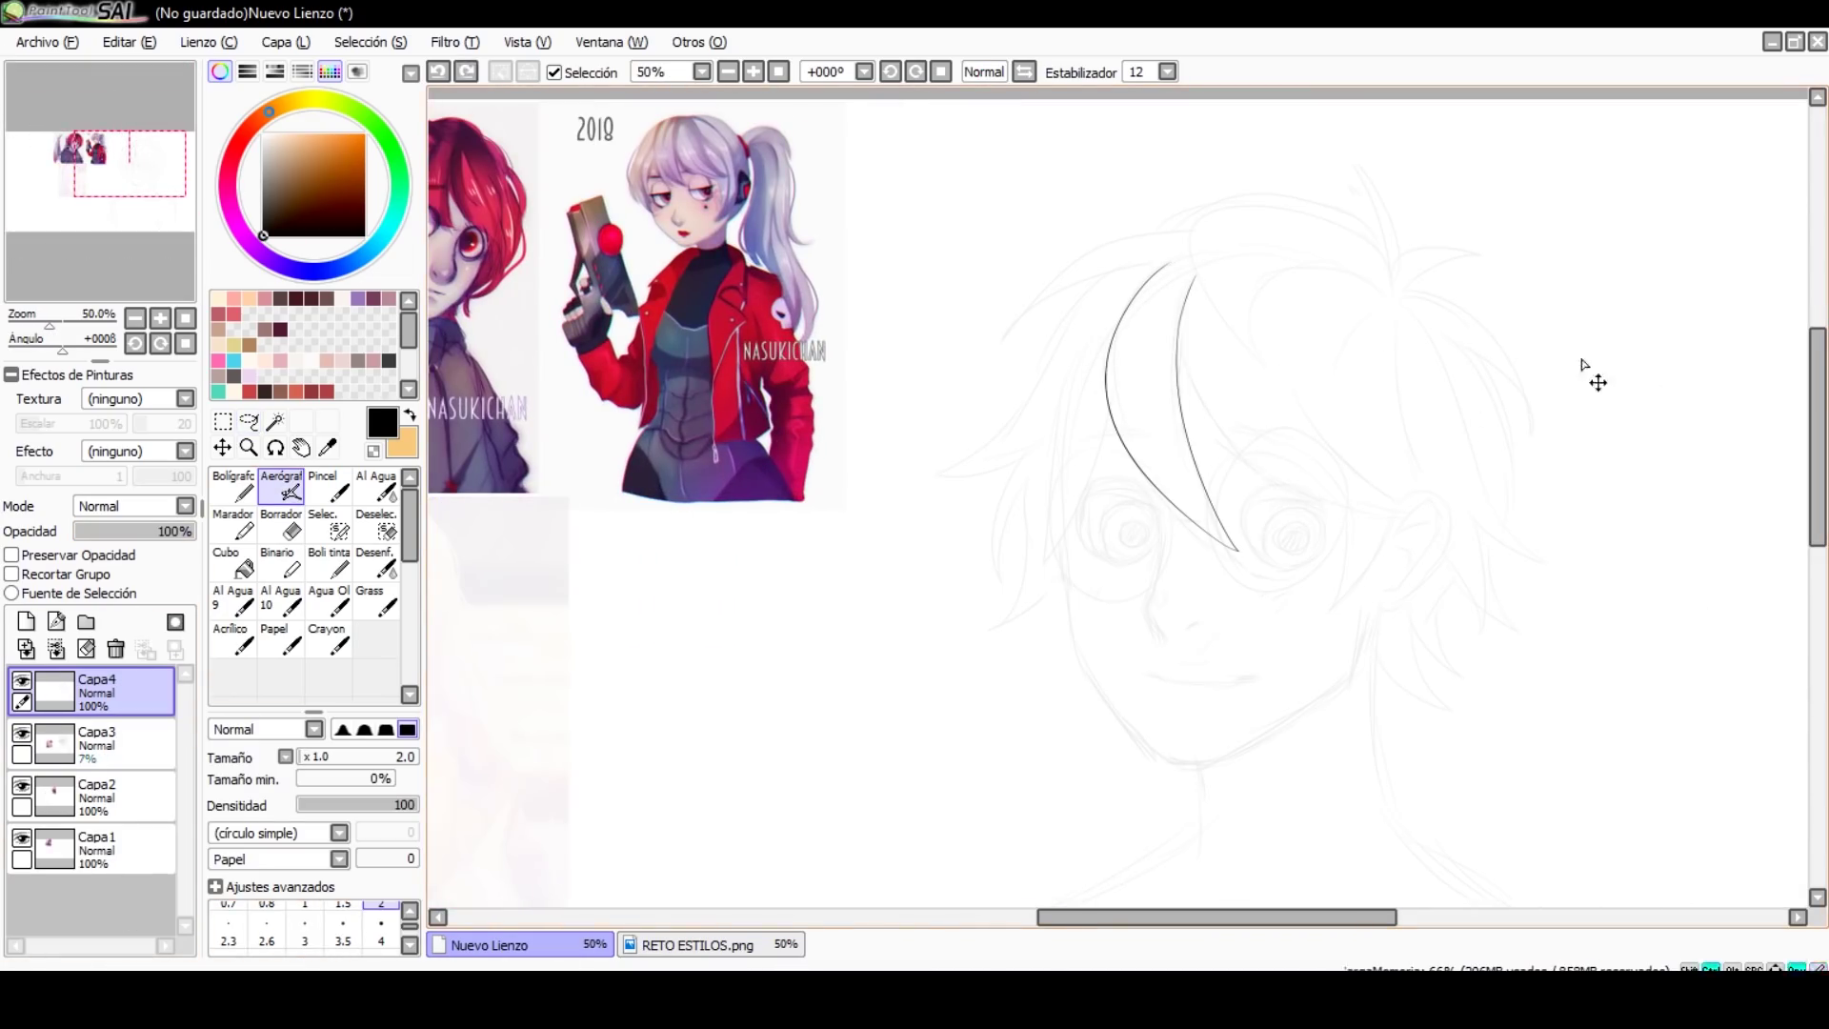
Step: Ink the fringe locks sweeping toward the ear and the small locks hanging in front of it
left_click_drag(1176, 360, 1405, 510)
key("ctrl+z")
left_click_drag(1296, 465, 1408, 506)
left_click_drag(1276, 360, 1236, 444)
key("ctrl+z")
left_click_drag(1361, 508, 1313, 606)
key("ctrl+z")
left_click_drag(1410, 467, 1327, 620)
mouse_move(1242, 315)
left_mouse_down()
mouse_move(1394, 277)
mouse_move(1343, 219)
mouse_move(1095, 443)
left_mouse_up()
key("ctrl+z")
Step: Ink the crown contour and the hair locks along the side of the face away from the ear
scroll(1759, 288, "left", 3)
key("ctrl+z")
key("ctrl+z")
key("ctrl+z")
left_click_drag(1376, 202, 1198, 317)
mouse_move(1296, 246)
left_mouse_down()
mouse_move(1149, 453)
mouse_move(1156, 600)
left_mouse_up()
key("ctrl+z")
mouse_move(1238, 372)
left_mouse_down()
mouse_move(1229, 557)
mouse_move(1210, 543)
mouse_move(1231, 545)
left_mouse_up()
key("ctrl+z")
key("ctrl+z")
left_click_drag(1152, 423, 1119, 459)
left_click_drag(1234, 383, 1229, 449)
Step: Ink the crown tuft and the locks behind the ear and at the nape, using the mirrored canvas view
key("h")
key("ctrl+z")
left_click_drag(657, 286, 582, 260)
mouse_move(631, 317)
left_mouse_down()
mouse_move(520, 440)
mouse_move(564, 498)
mouse_move(511, 580)
left_mouse_up()
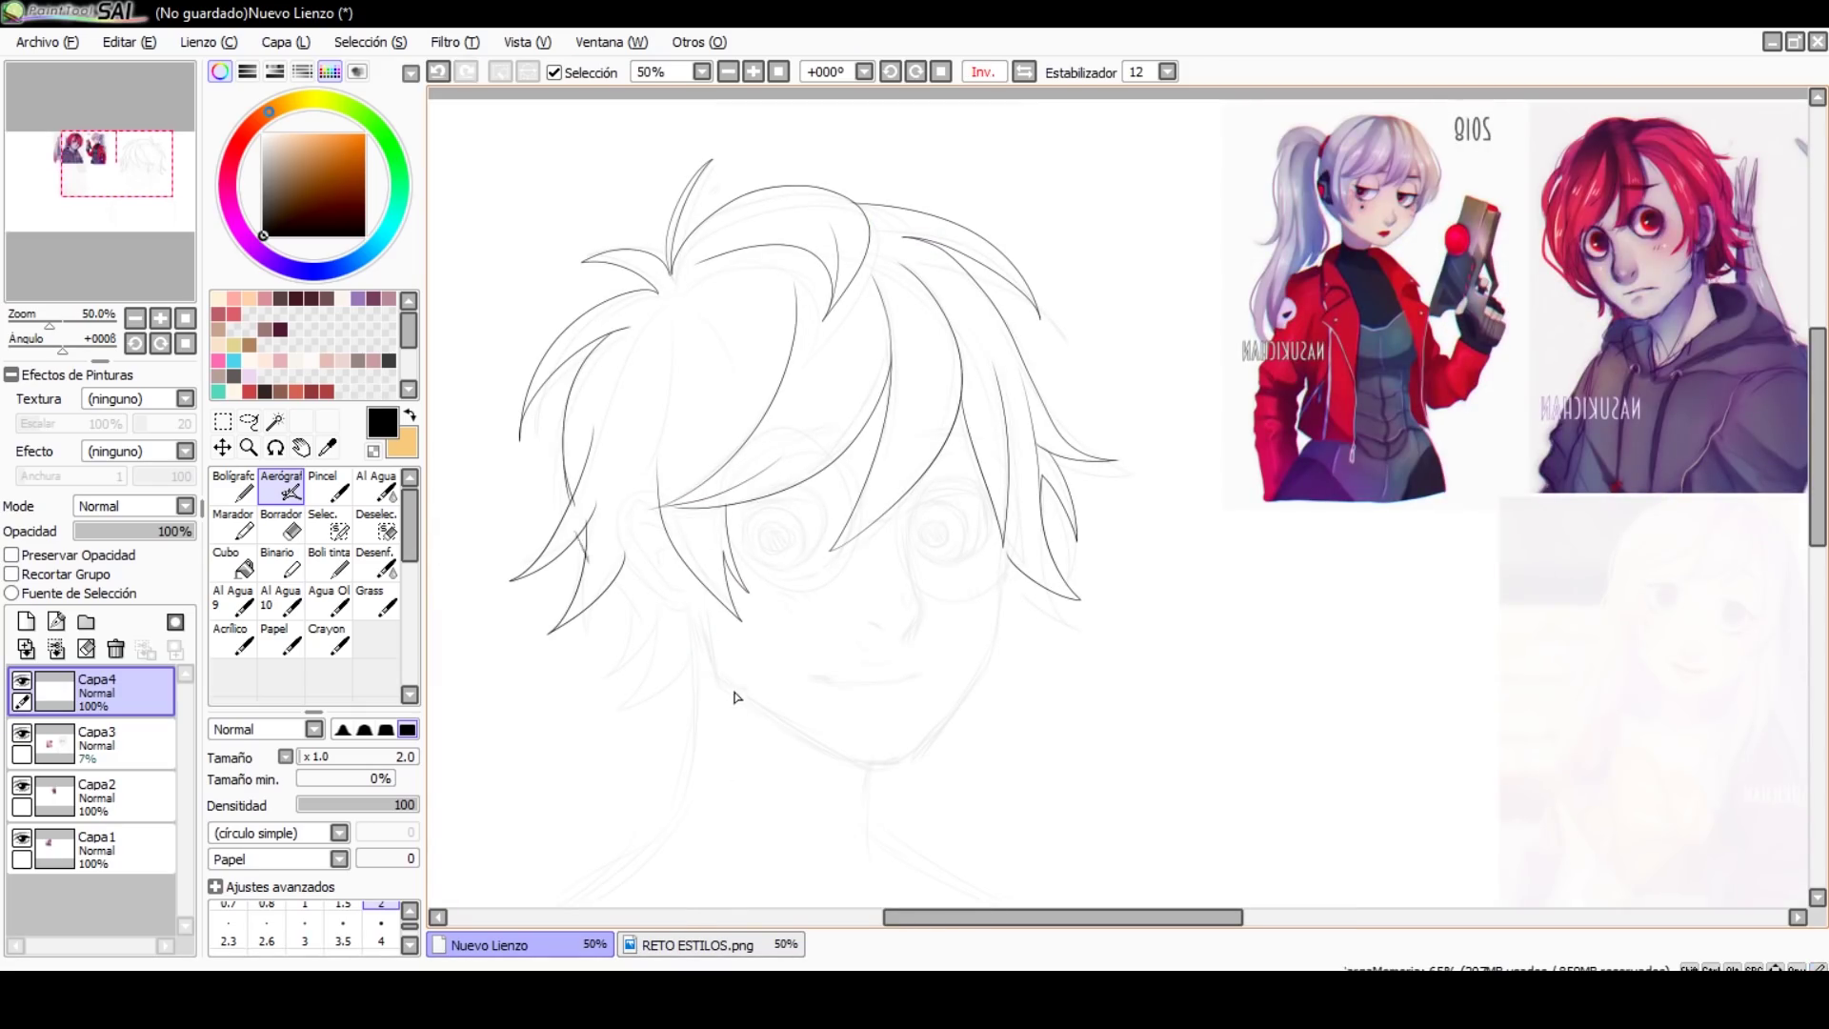
key("h")
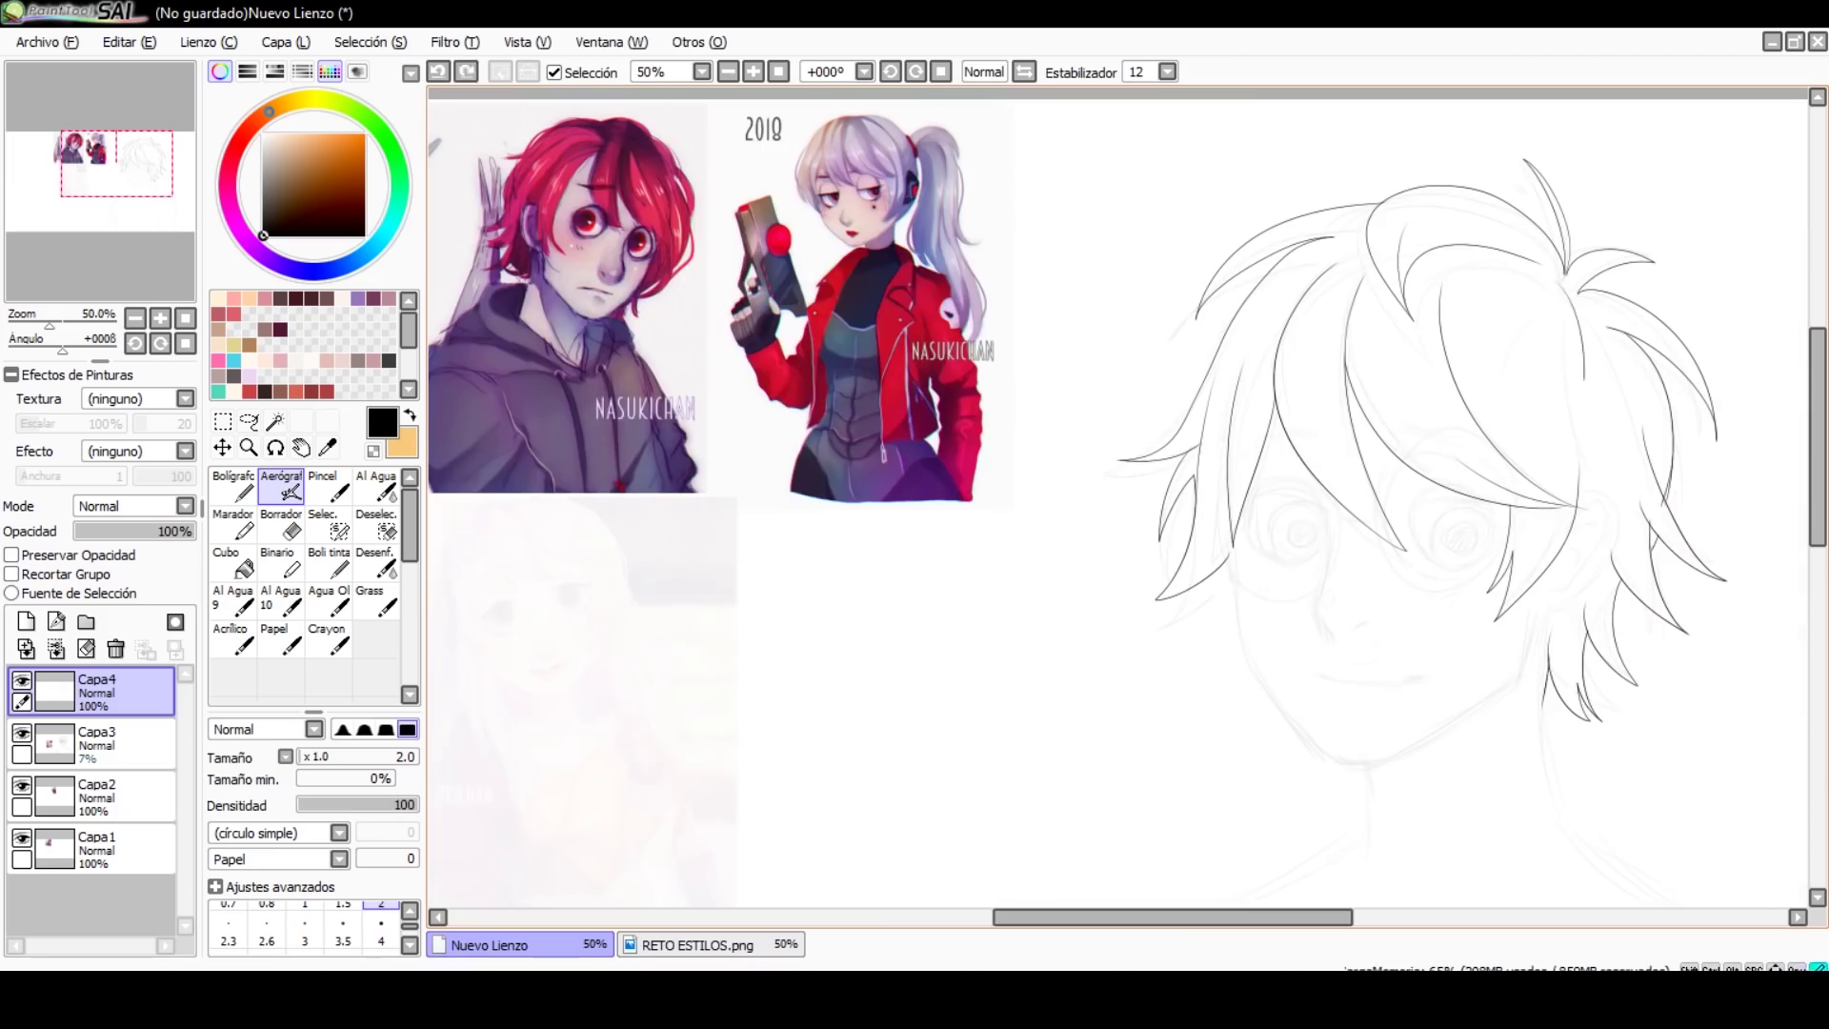
scroll(1626, 363, "down", 2)
scroll(1631, 316, "up", 2)
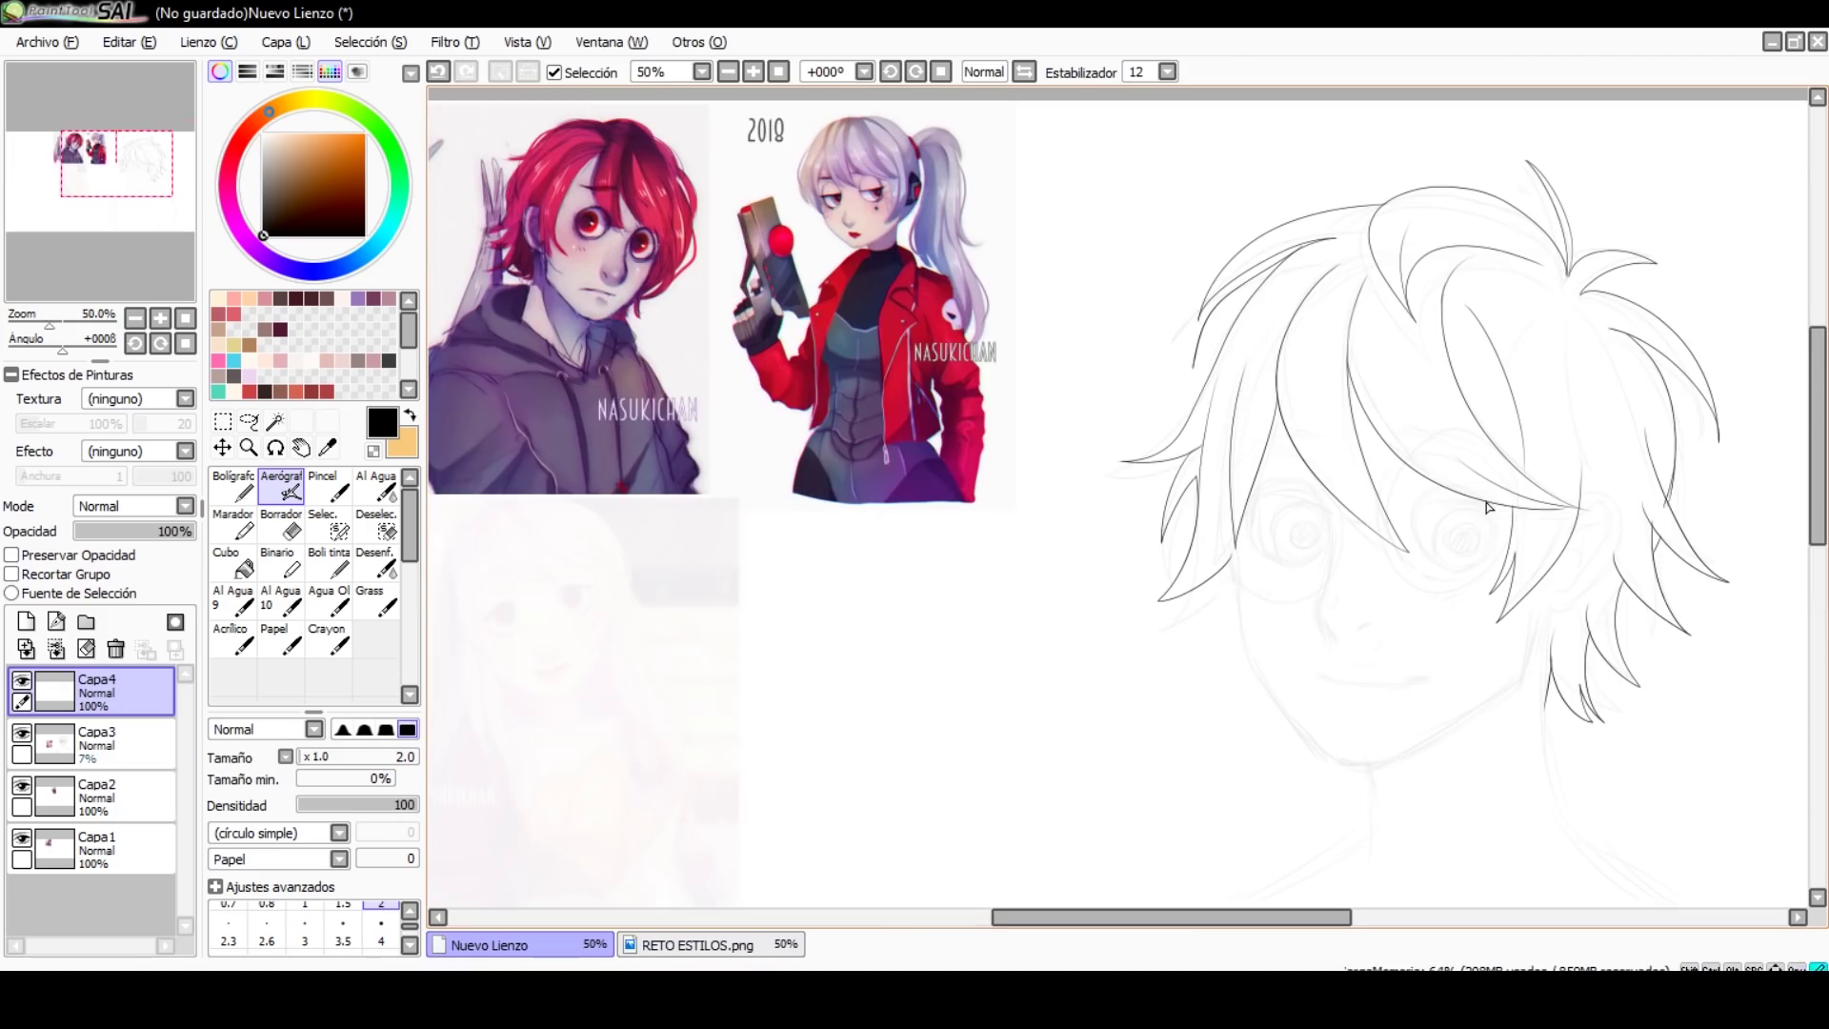
Step: Clean up stray hair lines with the eraser and ink the face contour and the ear
key("e")
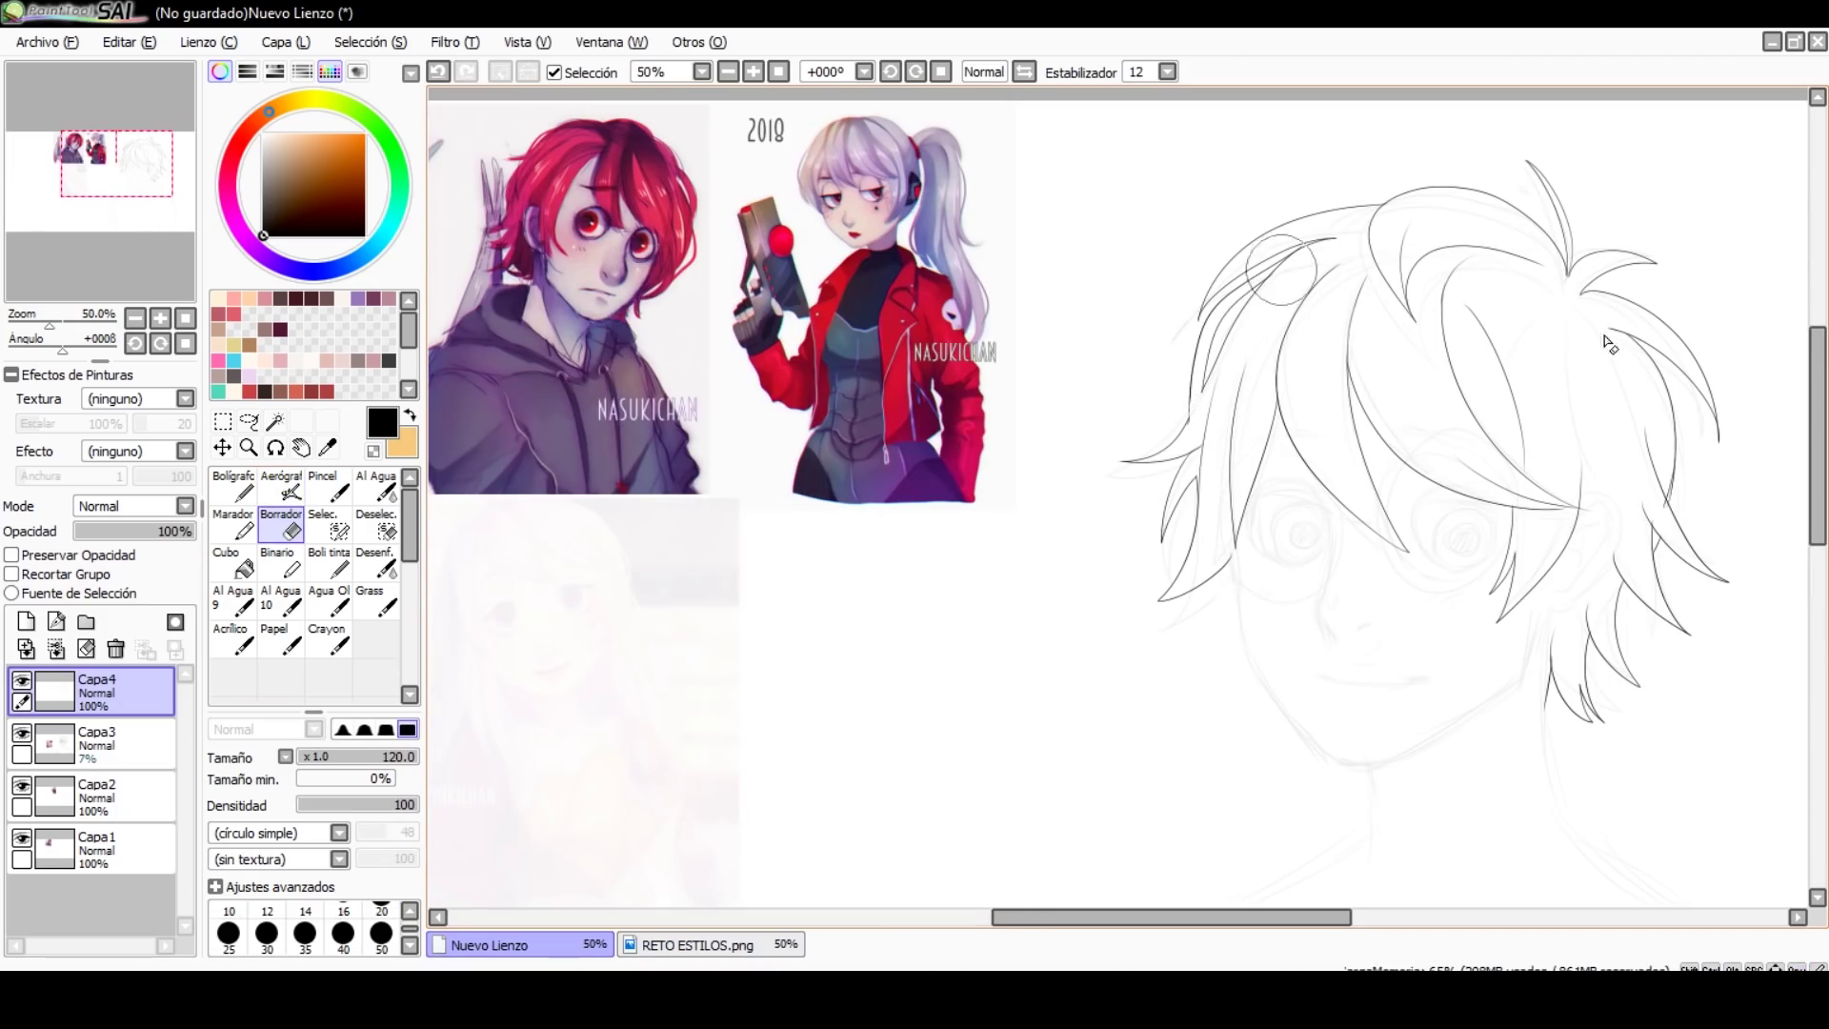
scroll(1387, 682, "down", 2)
scroll(1387, 683, "up", 2)
key("e")
mouse_move(1107, 542)
left_mouse_down()
mouse_move(1255, 762)
mouse_move(1397, 621)
left_mouse_up()
left_click_drag(1794, 750, 1546, 662)
Step: Ink the high folded collar around the neck and the smiling mouth
scroll(1198, 573, "down", 5)
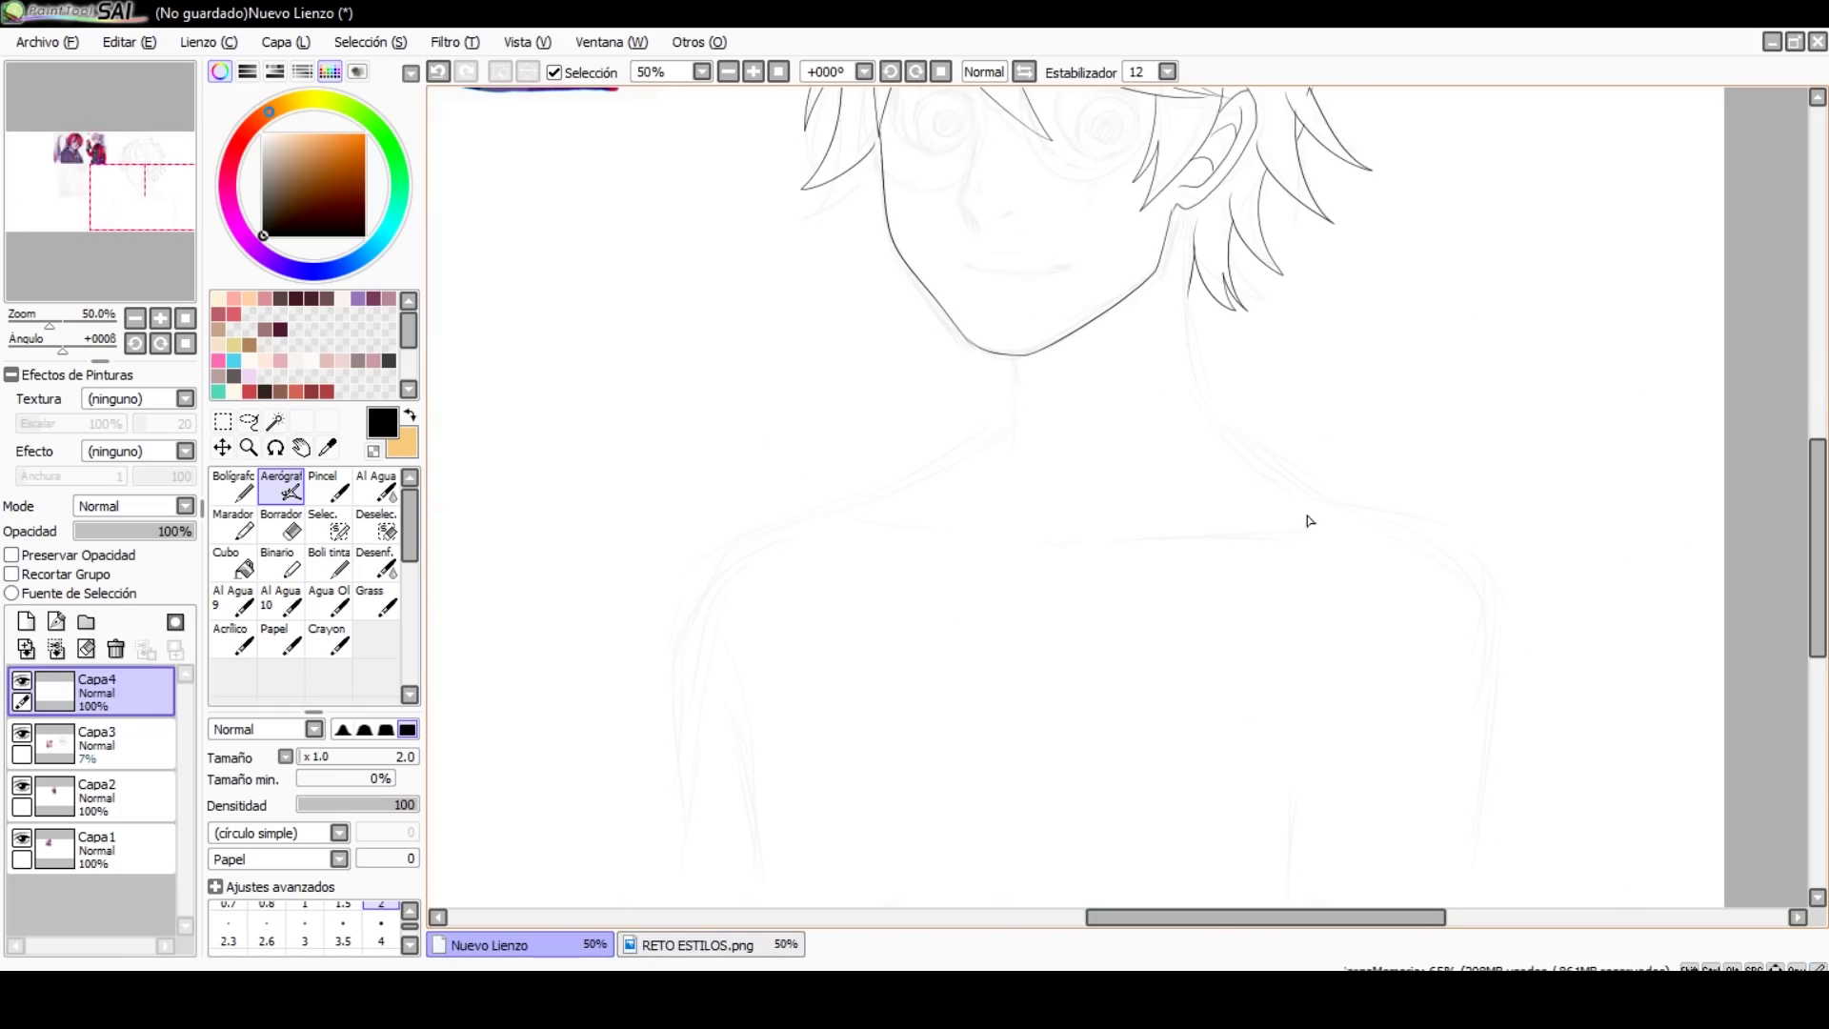
key("minus")
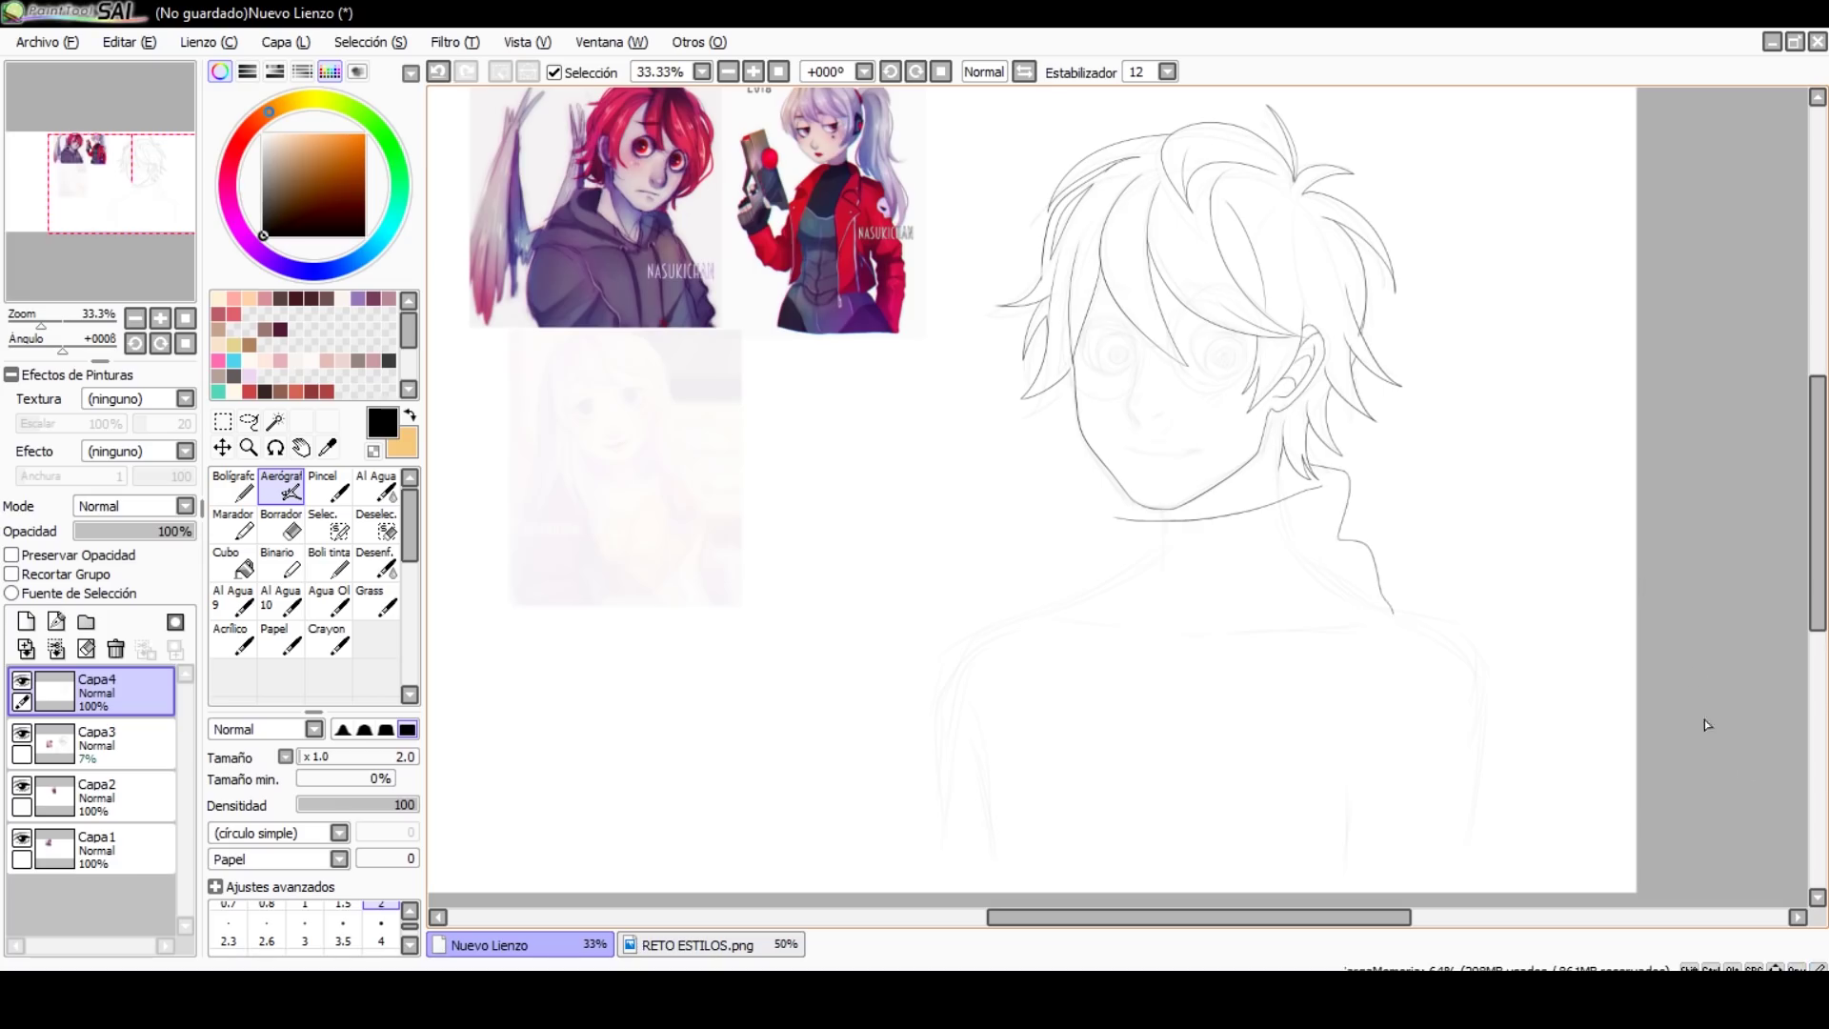
left_click_drag(1024, 617, 1396, 610)
left_click_drag(1138, 620, 1397, 607)
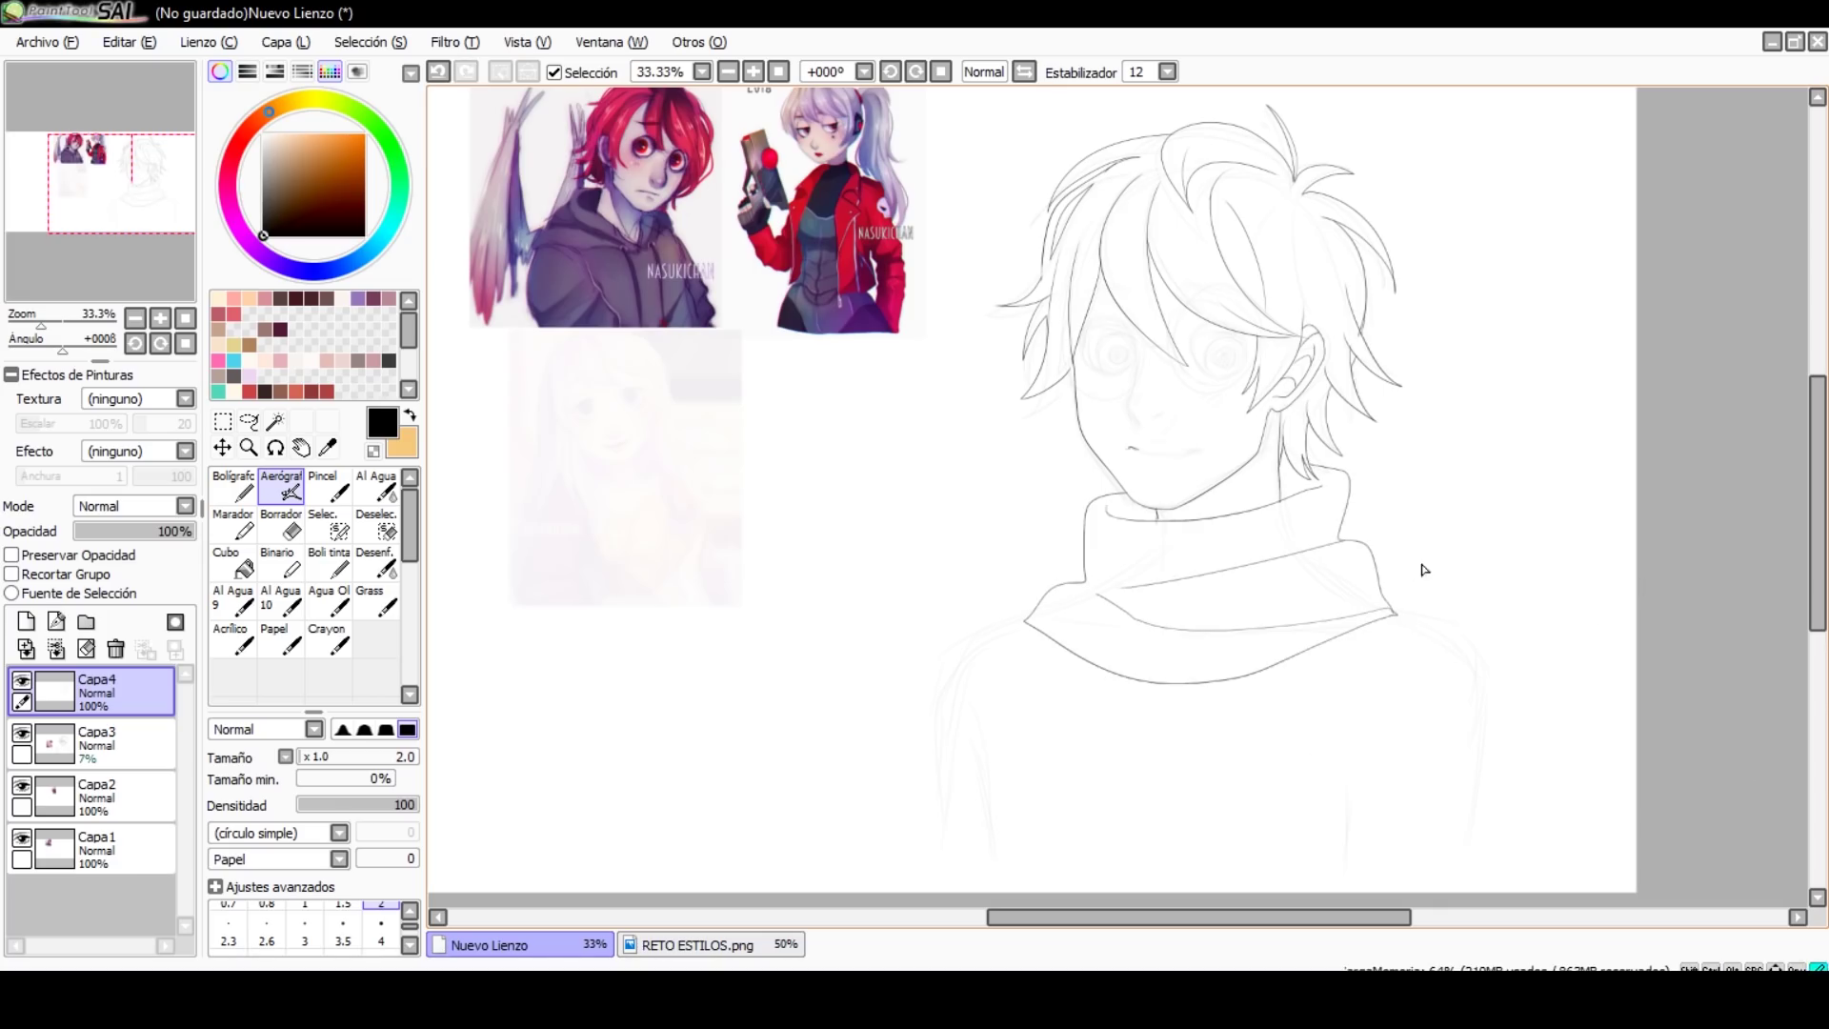
key("h")
key("h")
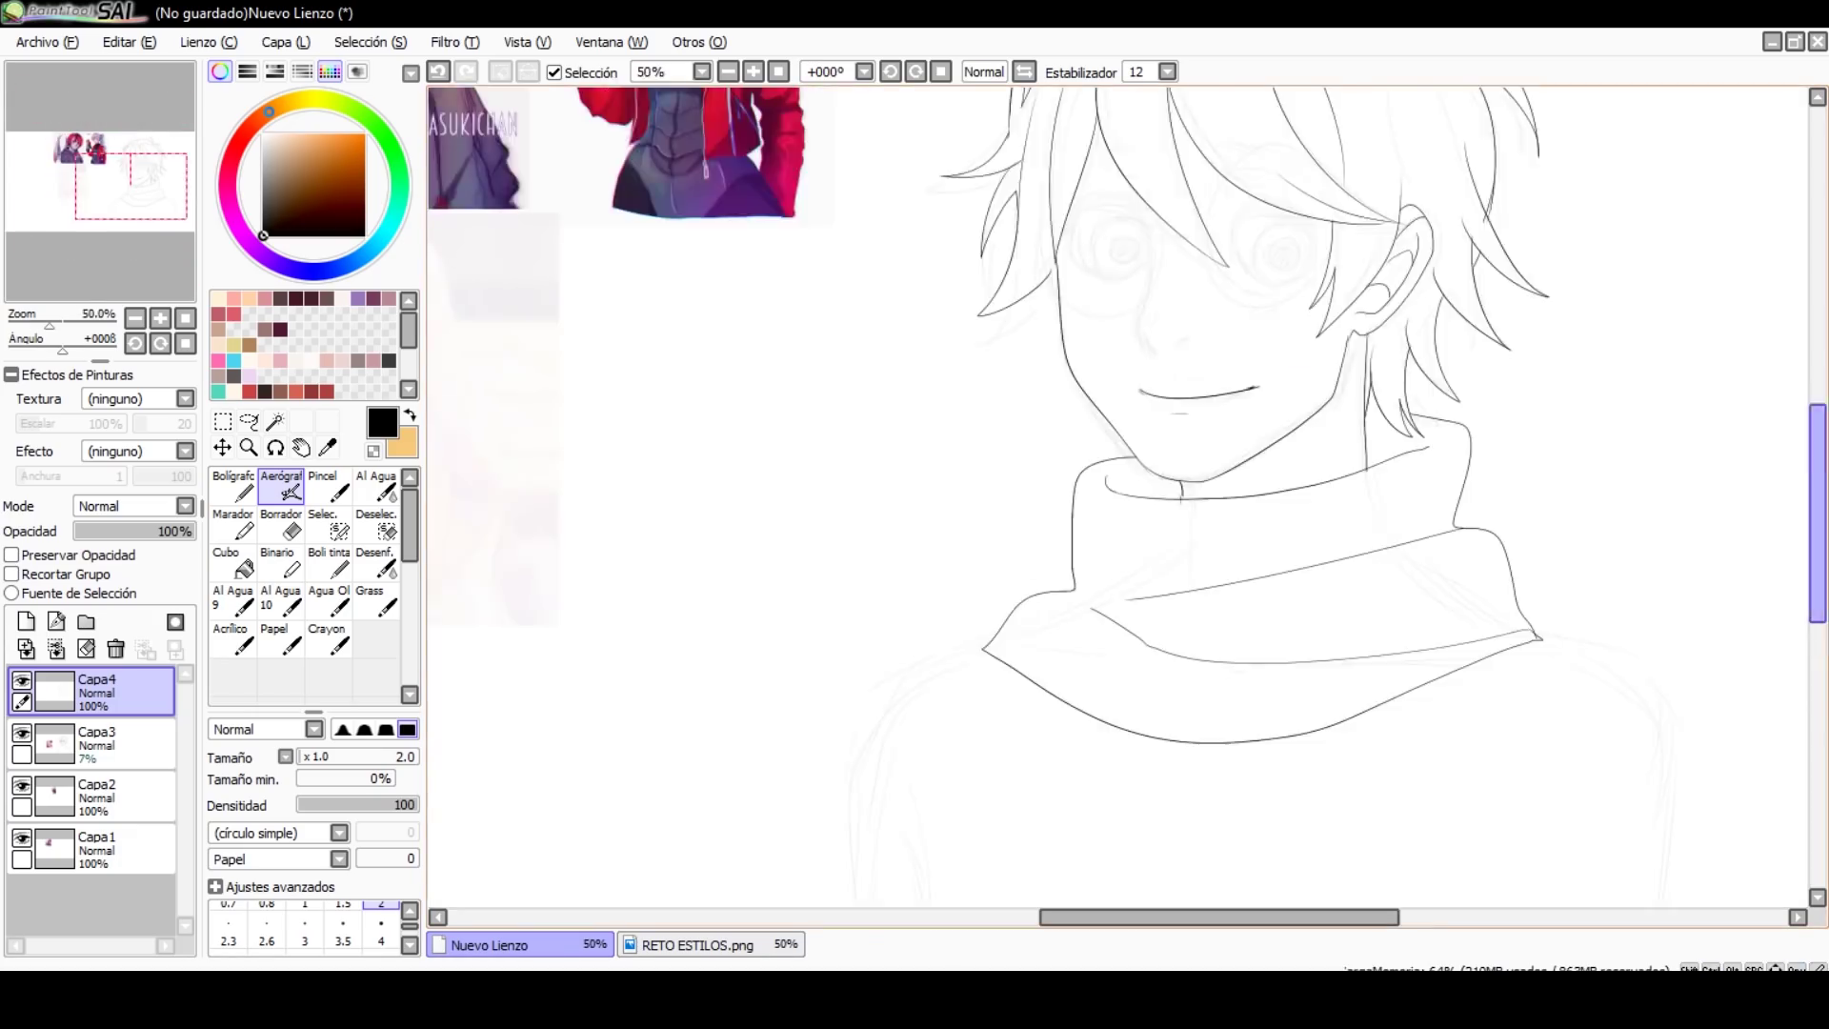
scroll(1159, 745, "down", 3)
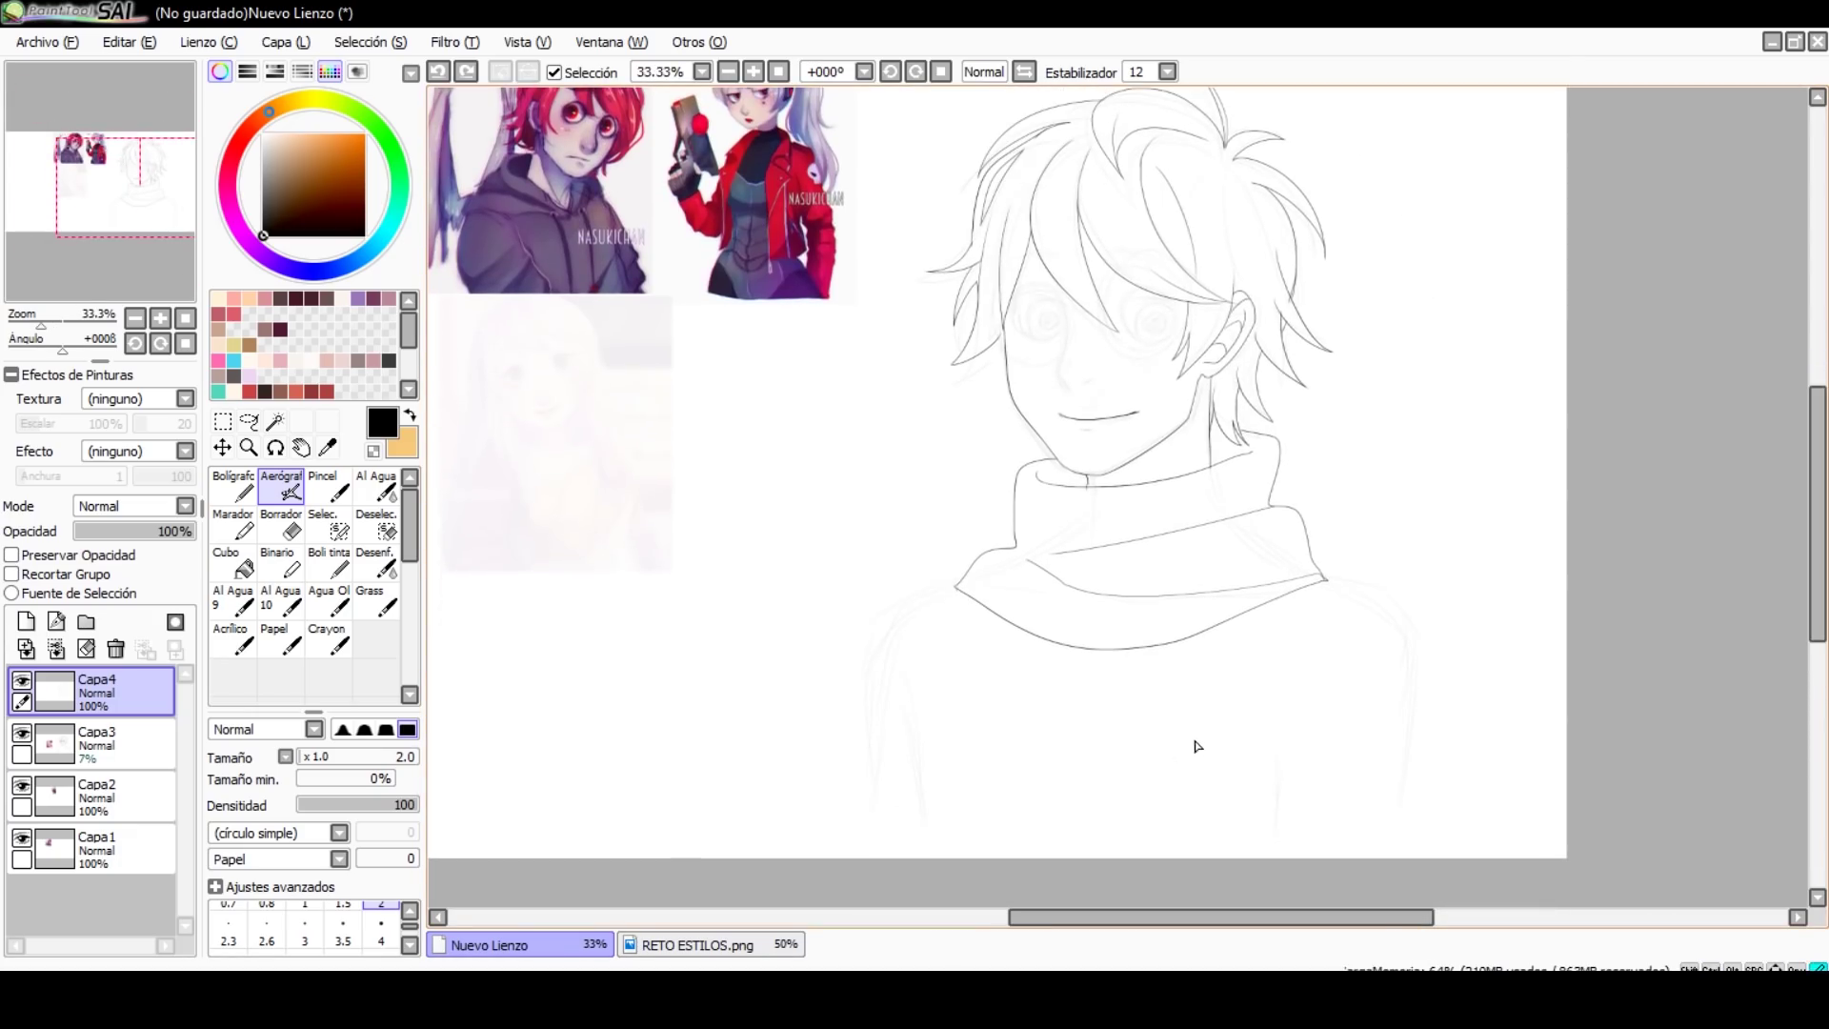
Step: Ink the shoulders and arm lines and a curved seam across the chest below the collar
left_click_drag(864, 764, 858, 821)
left_click_drag(906, 707, 906, 851)
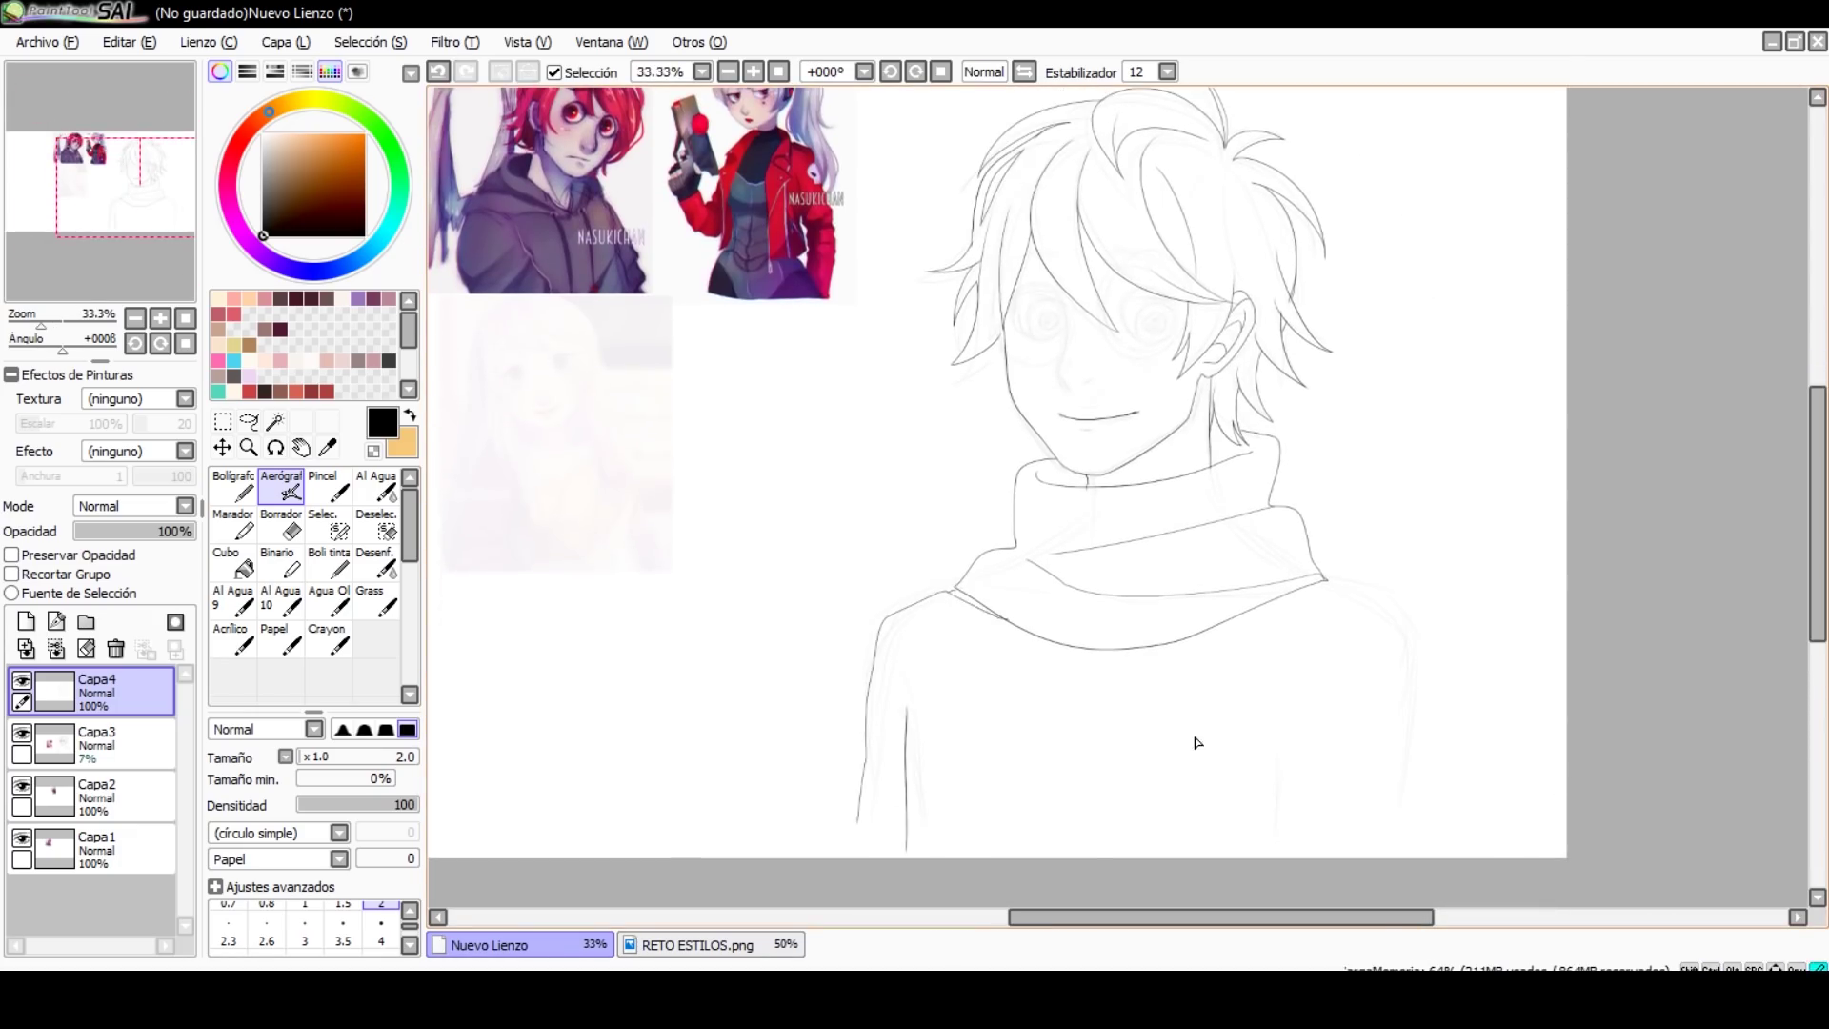
left_click_drag(949, 649, 1332, 649)
key("ctrl+z")
mouse_move(898, 615)
left_mouse_down()
mouse_move(1360, 624)
mouse_move(1281, 678)
left_mouse_up()
key("ctrl+z")
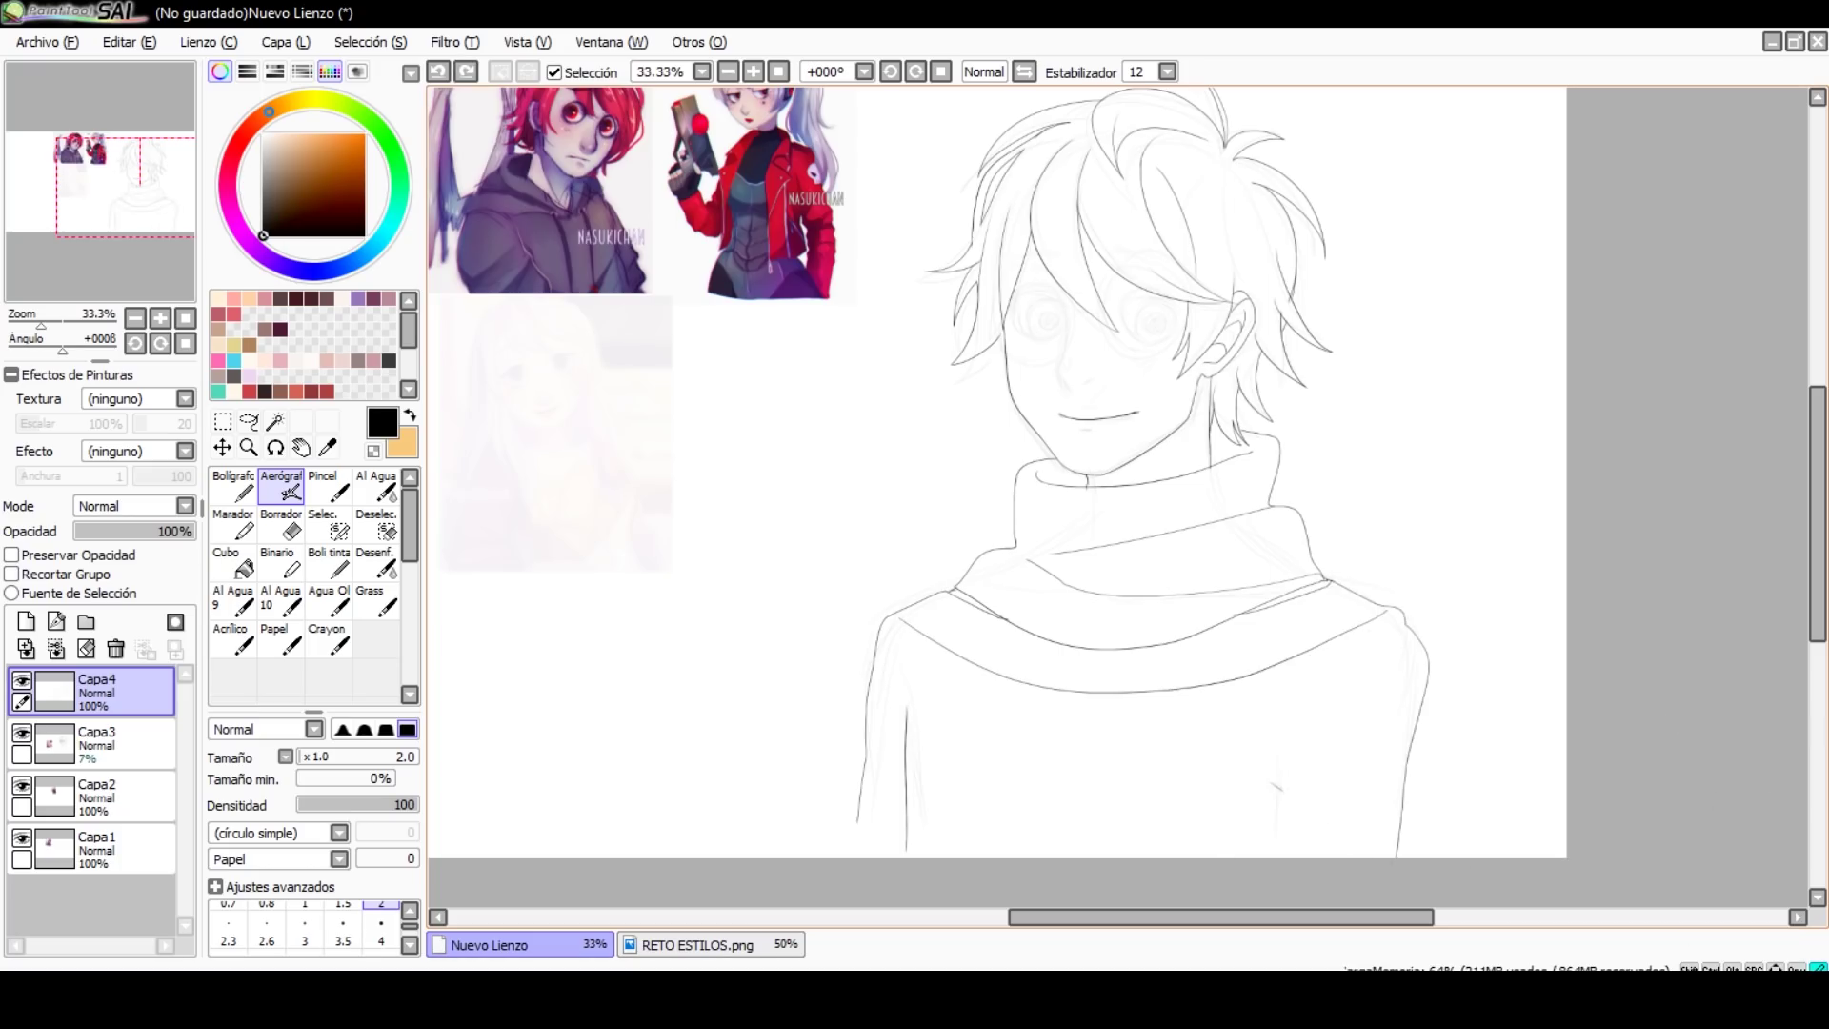
Step: Redraw the outer sleeve line of both arms and add the inner arm lines and folds
key("ctrl+z")
key("ctrl+z")
left_click_drag(1419, 641, 1432, 856)
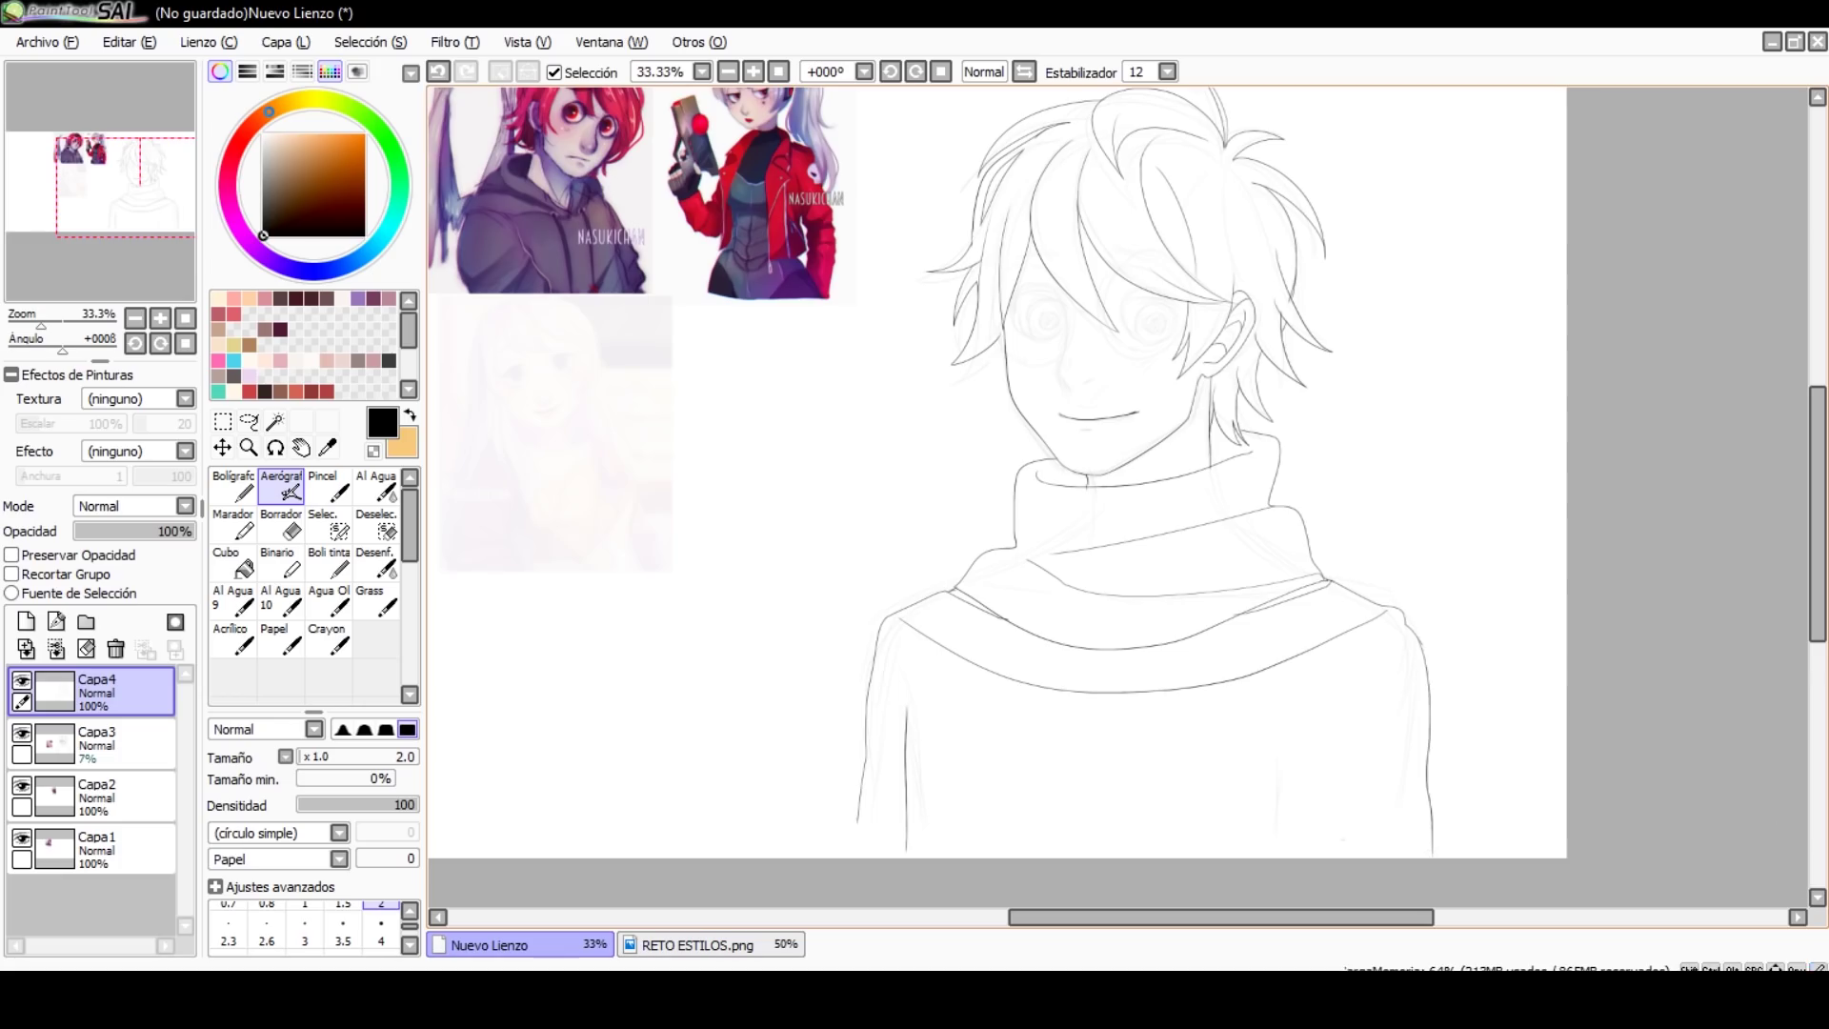
key("ctrl+z")
key("ctrl+z")
left_click_drag(896, 613, 853, 856)
key("e")
key("e")
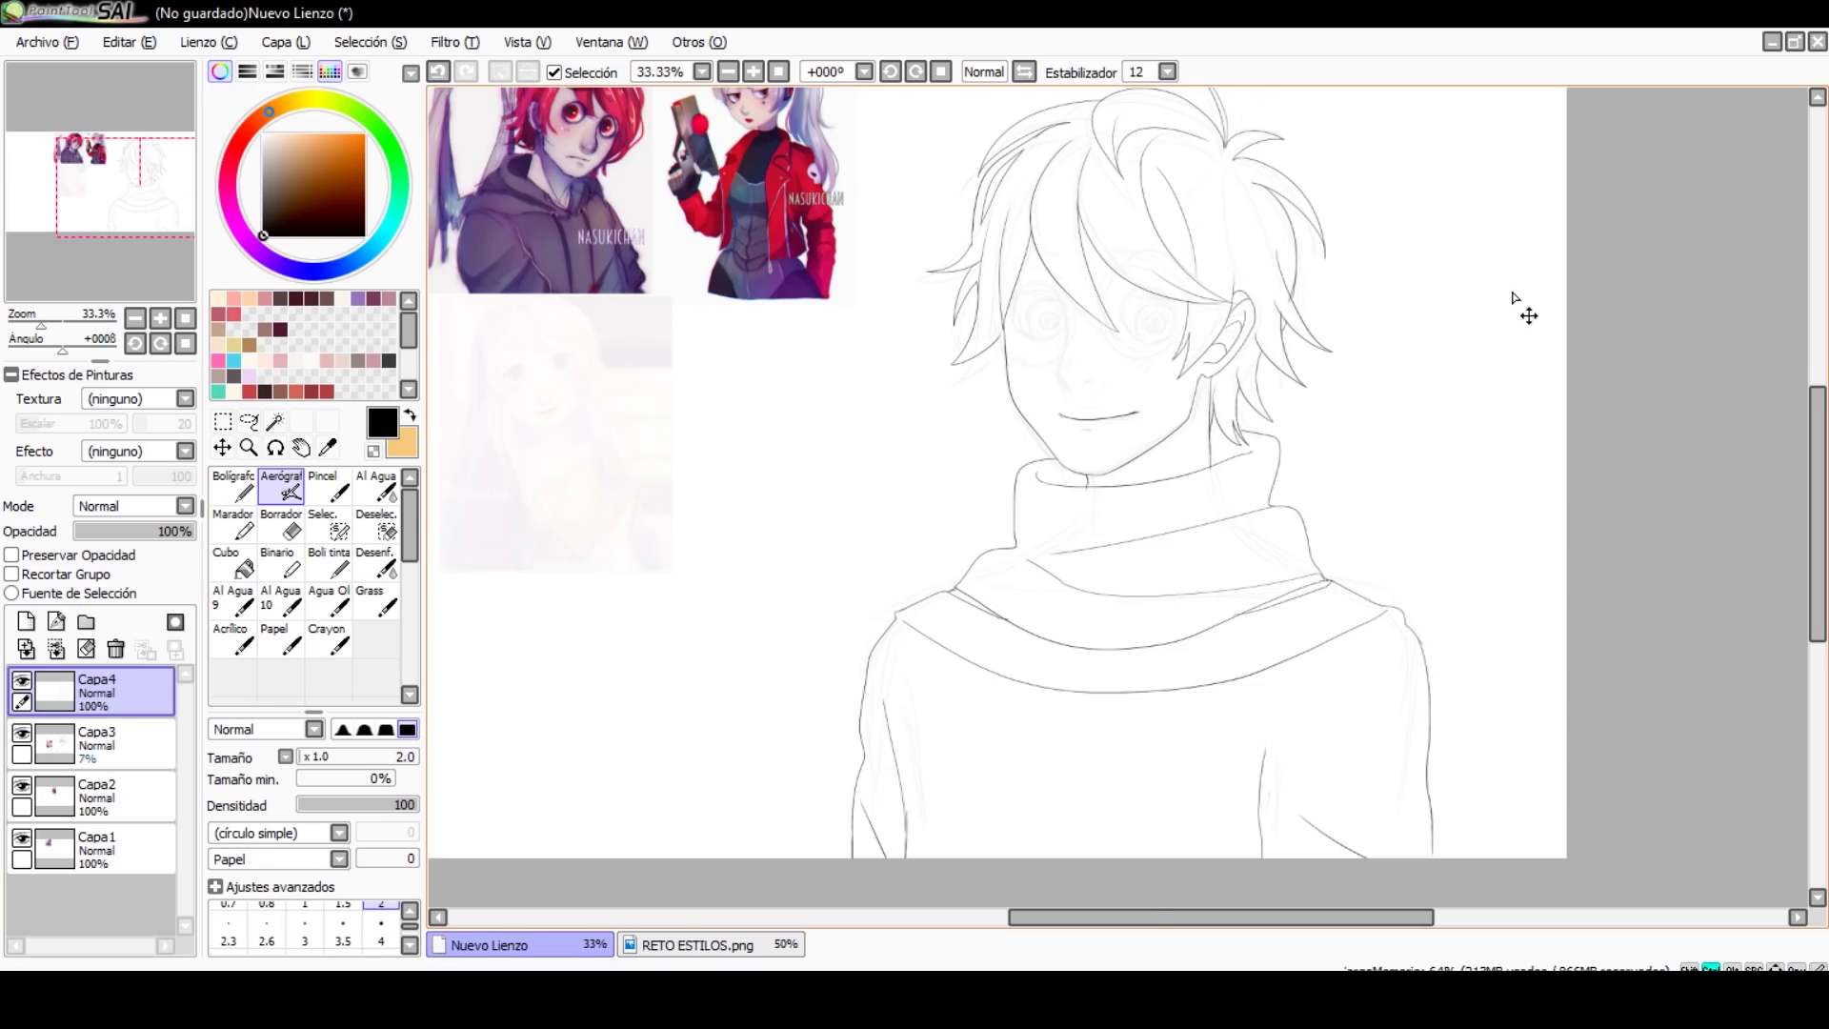
Step: Ink the outline, lid line, iris and pupil of the eye farther from the ear
scroll(1516, 297, "up", 3)
scroll(1015, 452, "up", 5)
scroll(1014, 453, "left", 5)
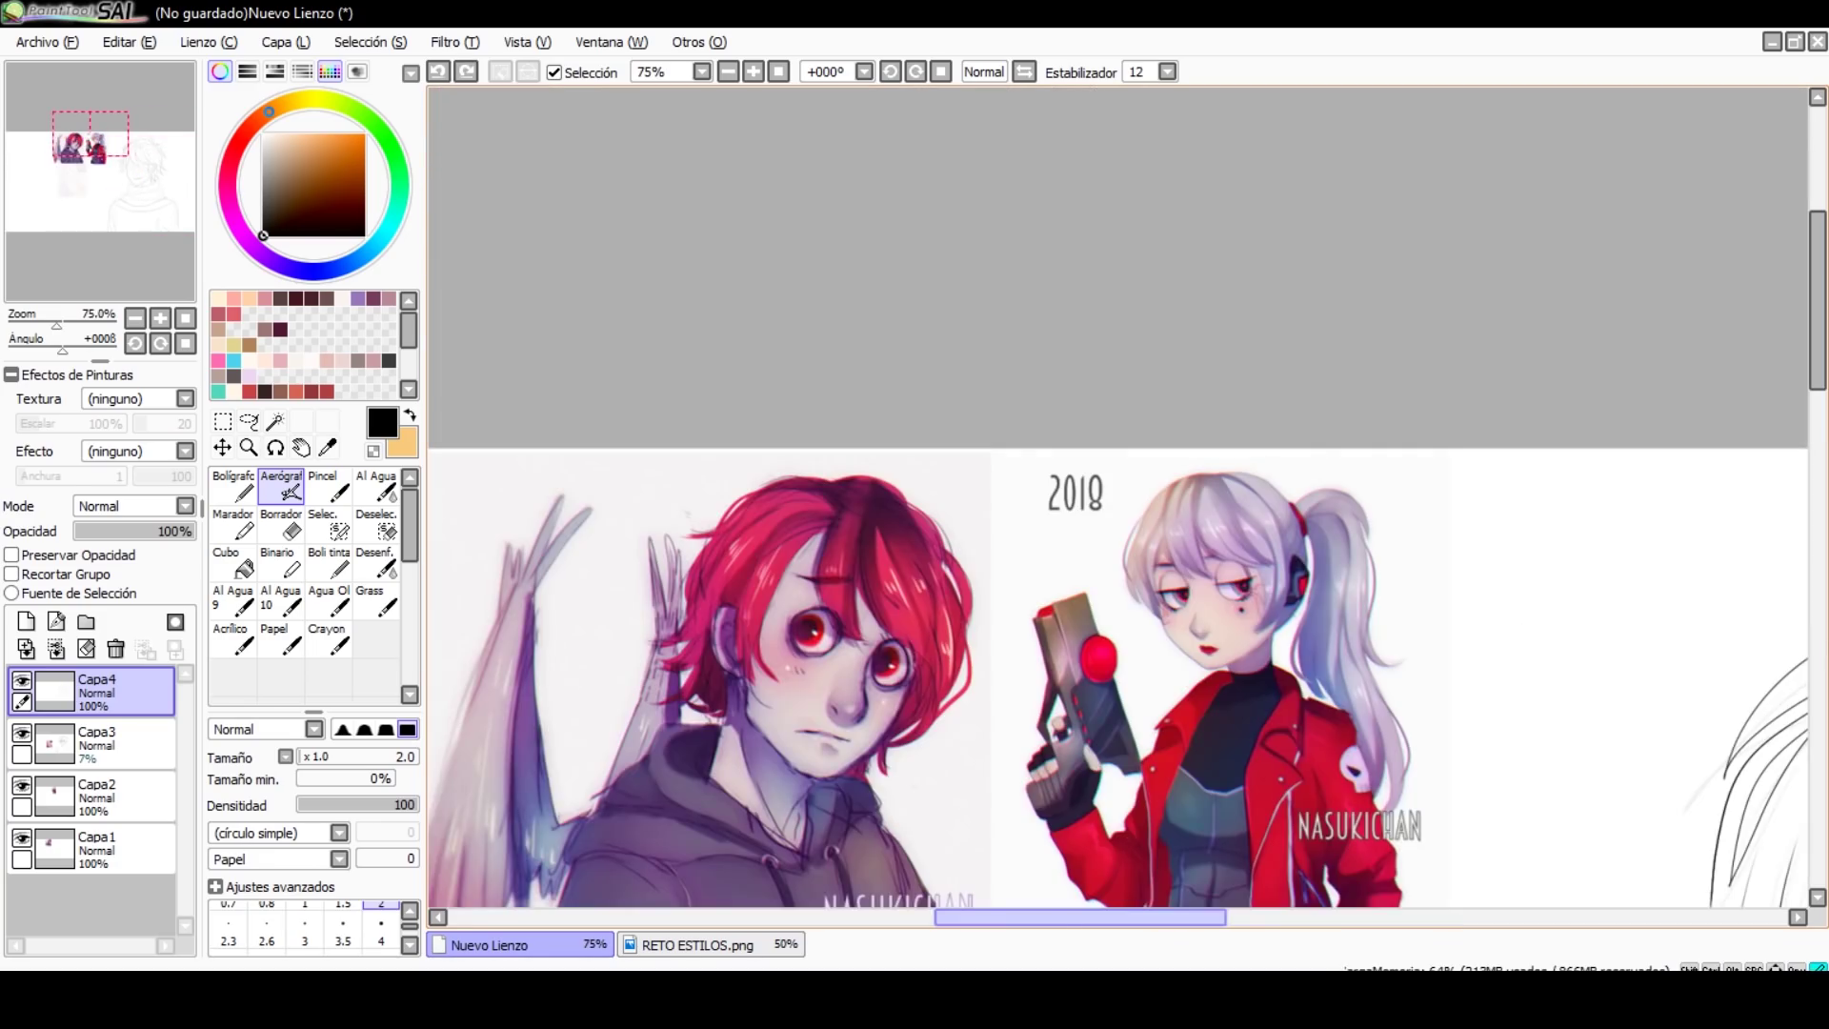
scroll(987, 577, "right", 5)
scroll(988, 577, "down", 5)
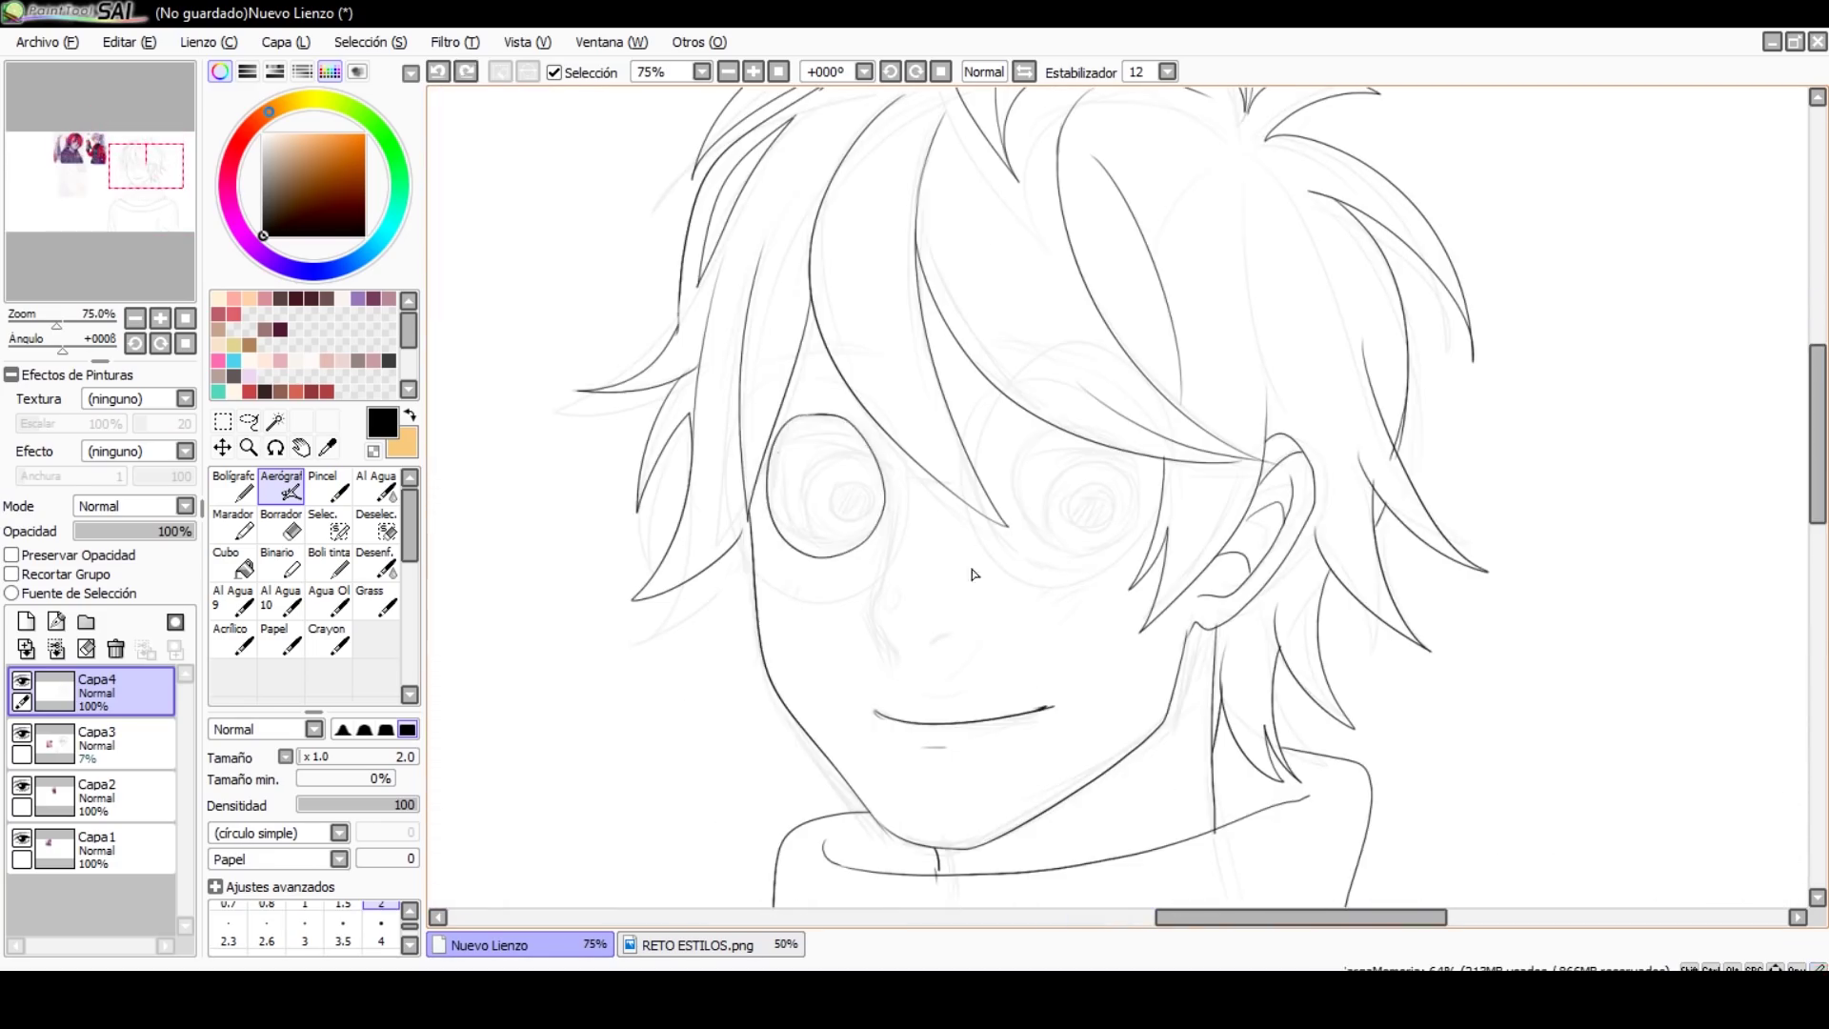
left_click_drag(872, 453, 805, 552)
key("ctrl+z")
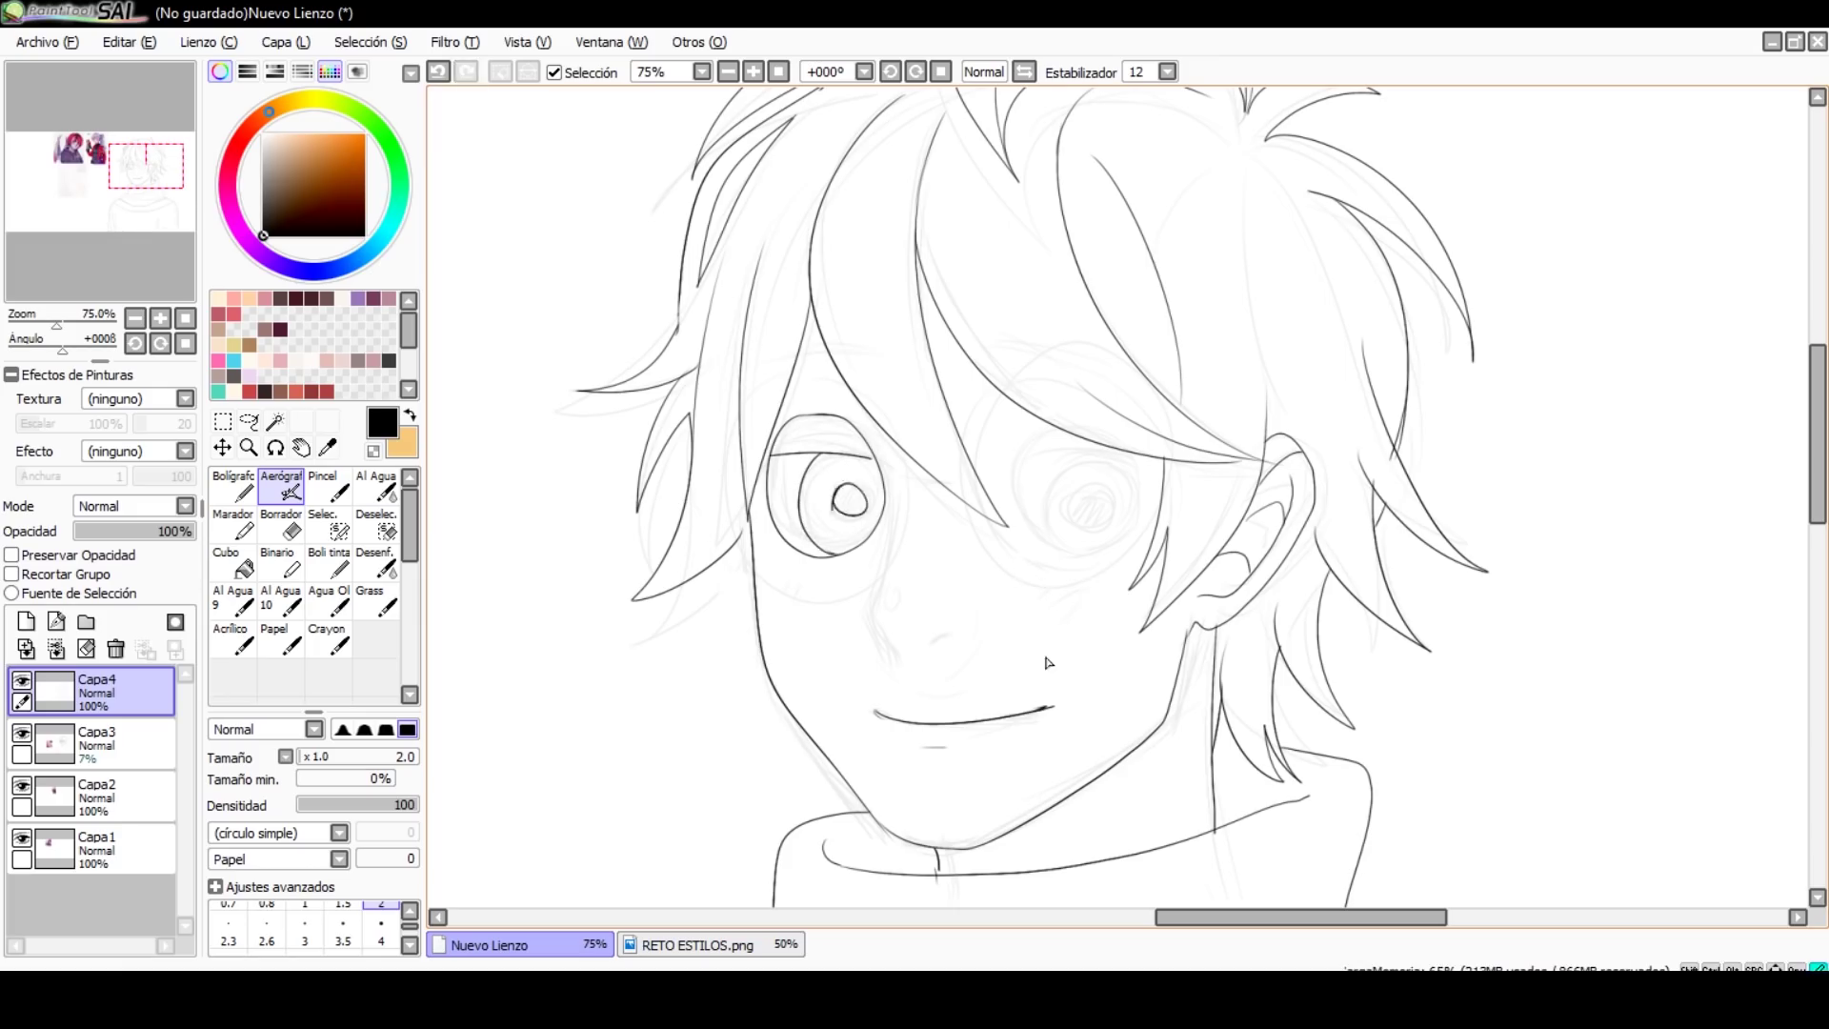
key("ctrl+z")
Step: Ink the outline, lid line and iris of the eye nearer the ear
mouse_move(1095, 424)
left_mouse_down()
mouse_move(1029, 533)
mouse_move(1034, 552)
mouse_move(1105, 553)
left_mouse_up()
key("ctrl+z")
key("ctrl+z")
key("ctrl+z")
key("ctrl+z")
left_click_drag(1076, 448, 1056, 552)
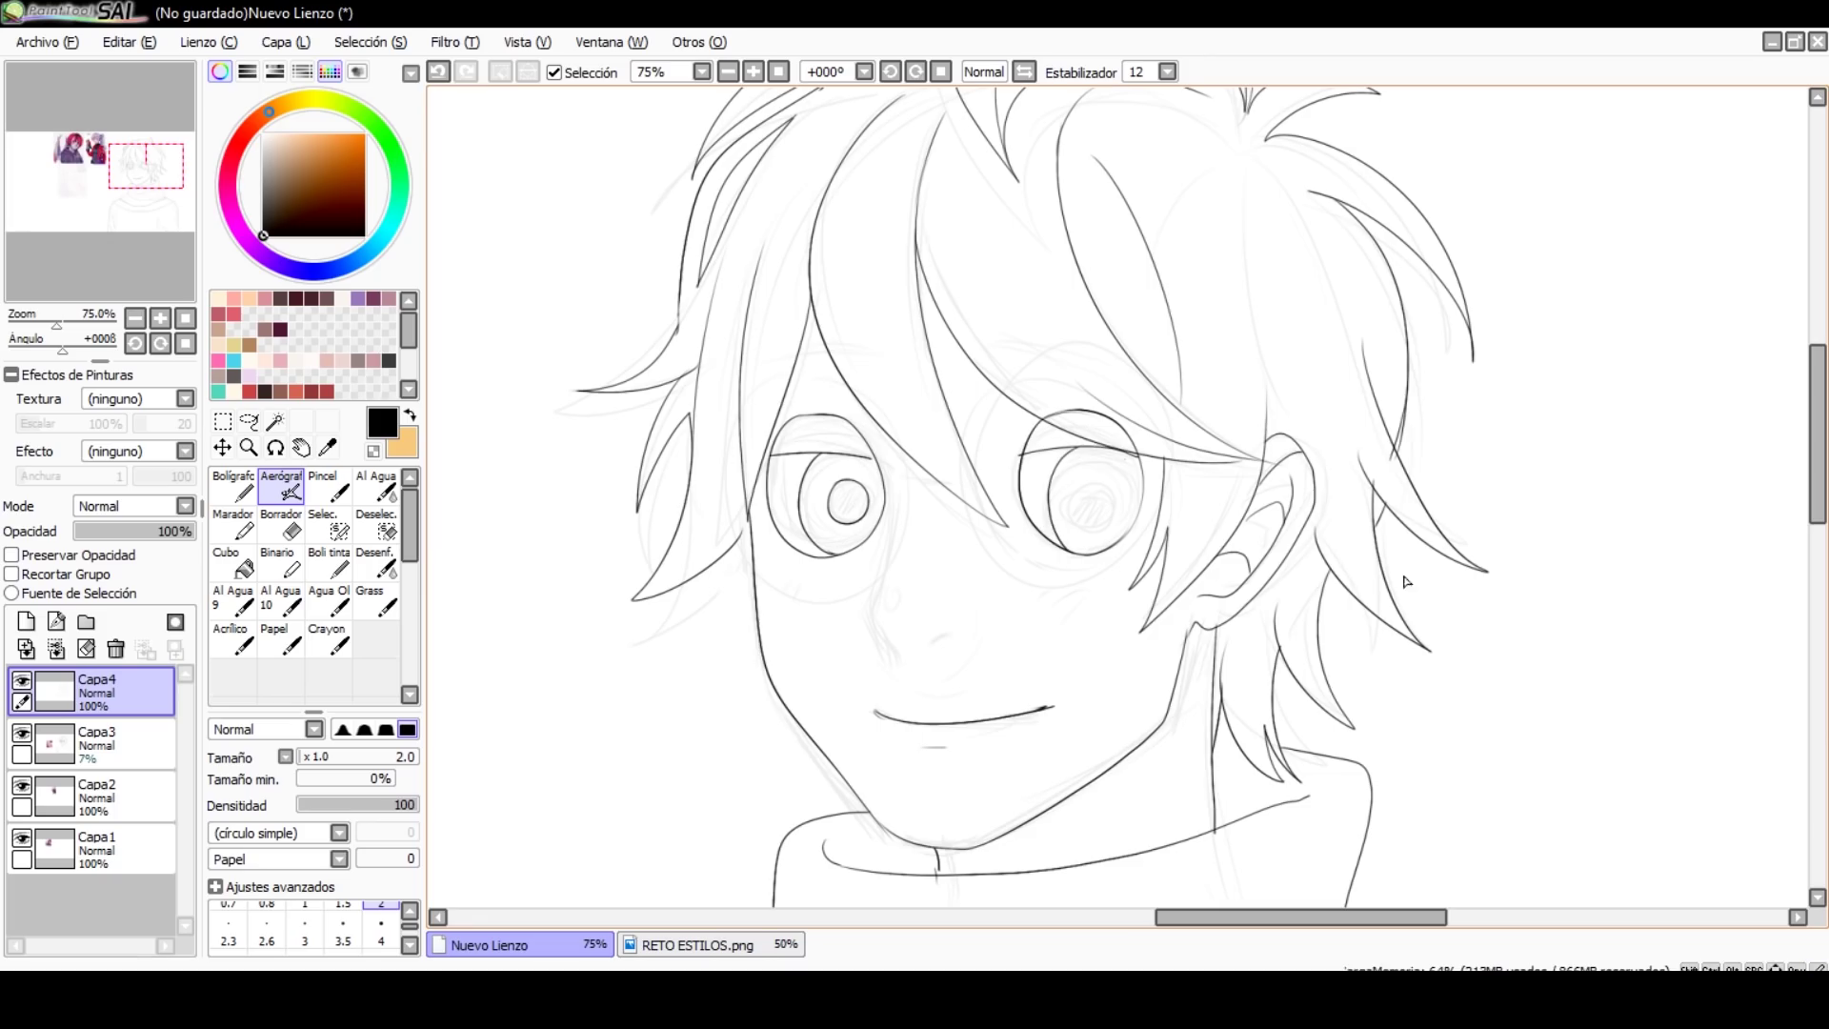
key("ctrl+z")
Step: Ink both eyebrows, the nose and the short hatch marks on the cheeks
left_click_drag(762, 355, 891, 349)
key("ctrl+z")
left_click_drag(1143, 361, 1011, 349)
scroll(1139, 612, "down", 3)
scroll(1139, 612, "up", 3)
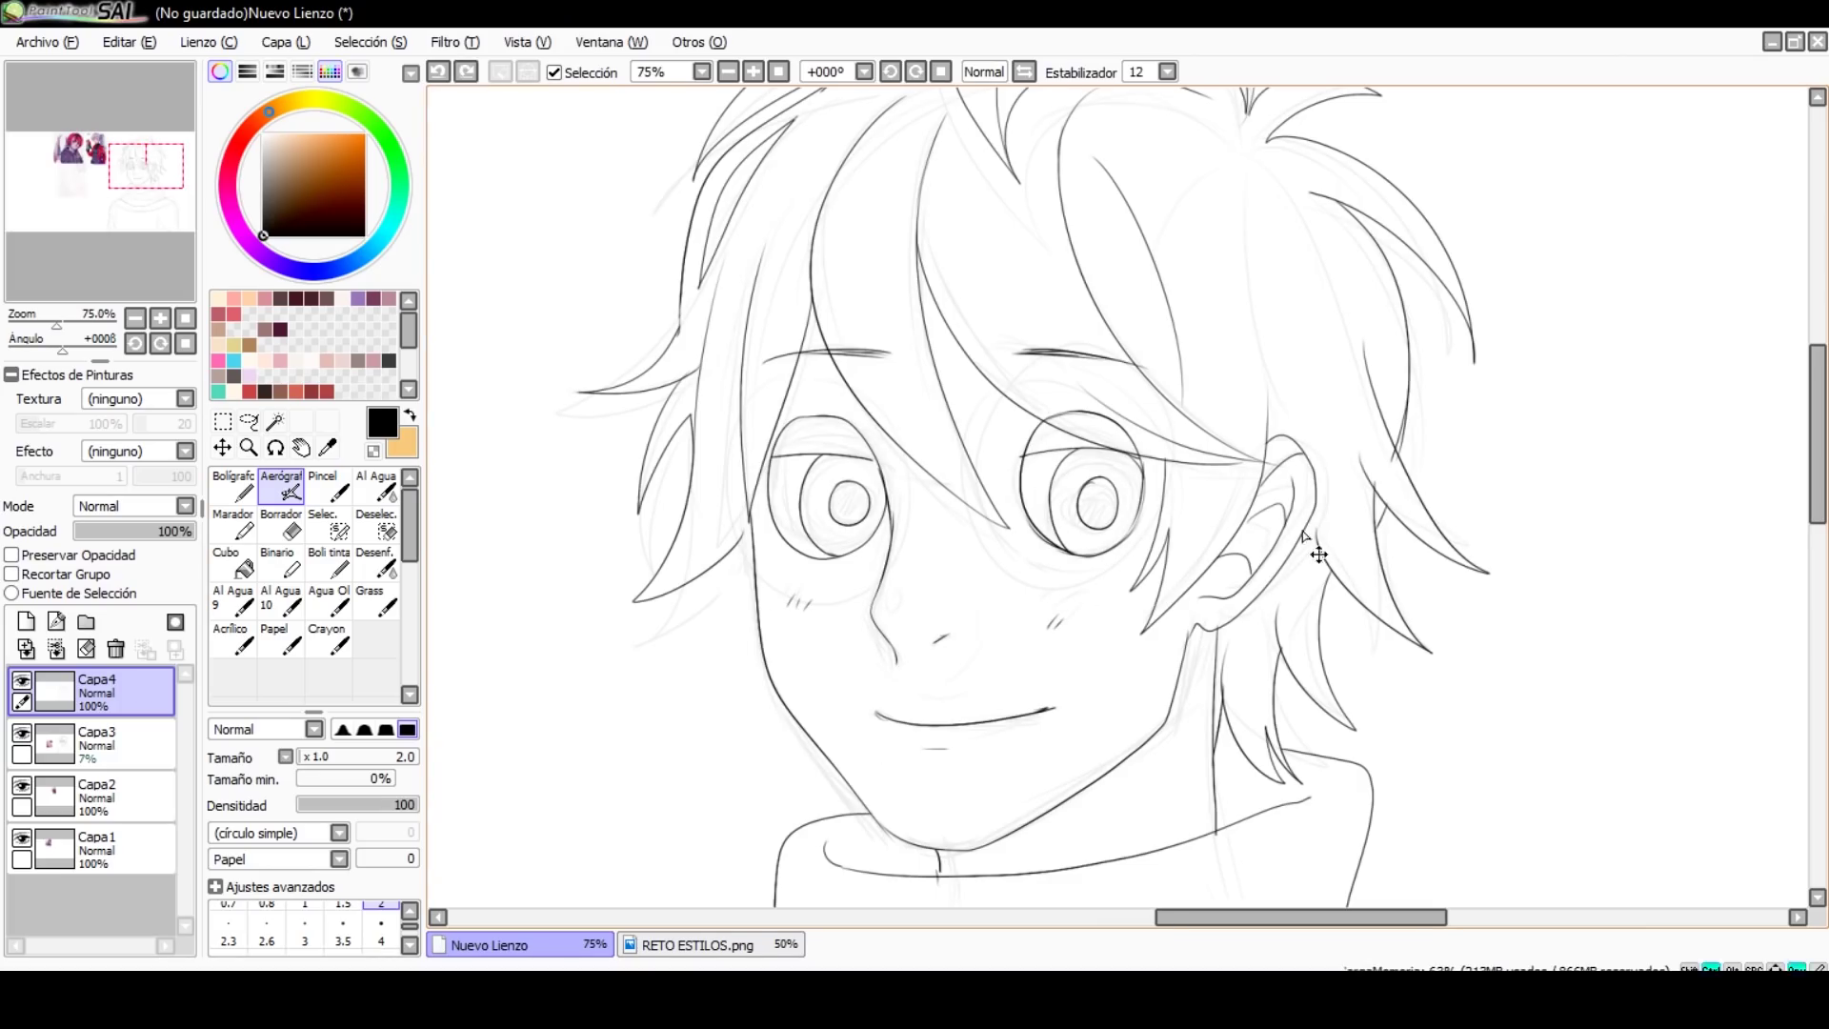
Step: Rework the outline of the eye nearer the ear and ink a slanted neck line below the jaw
left_click_drag(1038, 421, 1013, 491)
key("ctrl+z")
left_click_drag(1043, 419, 1016, 501)
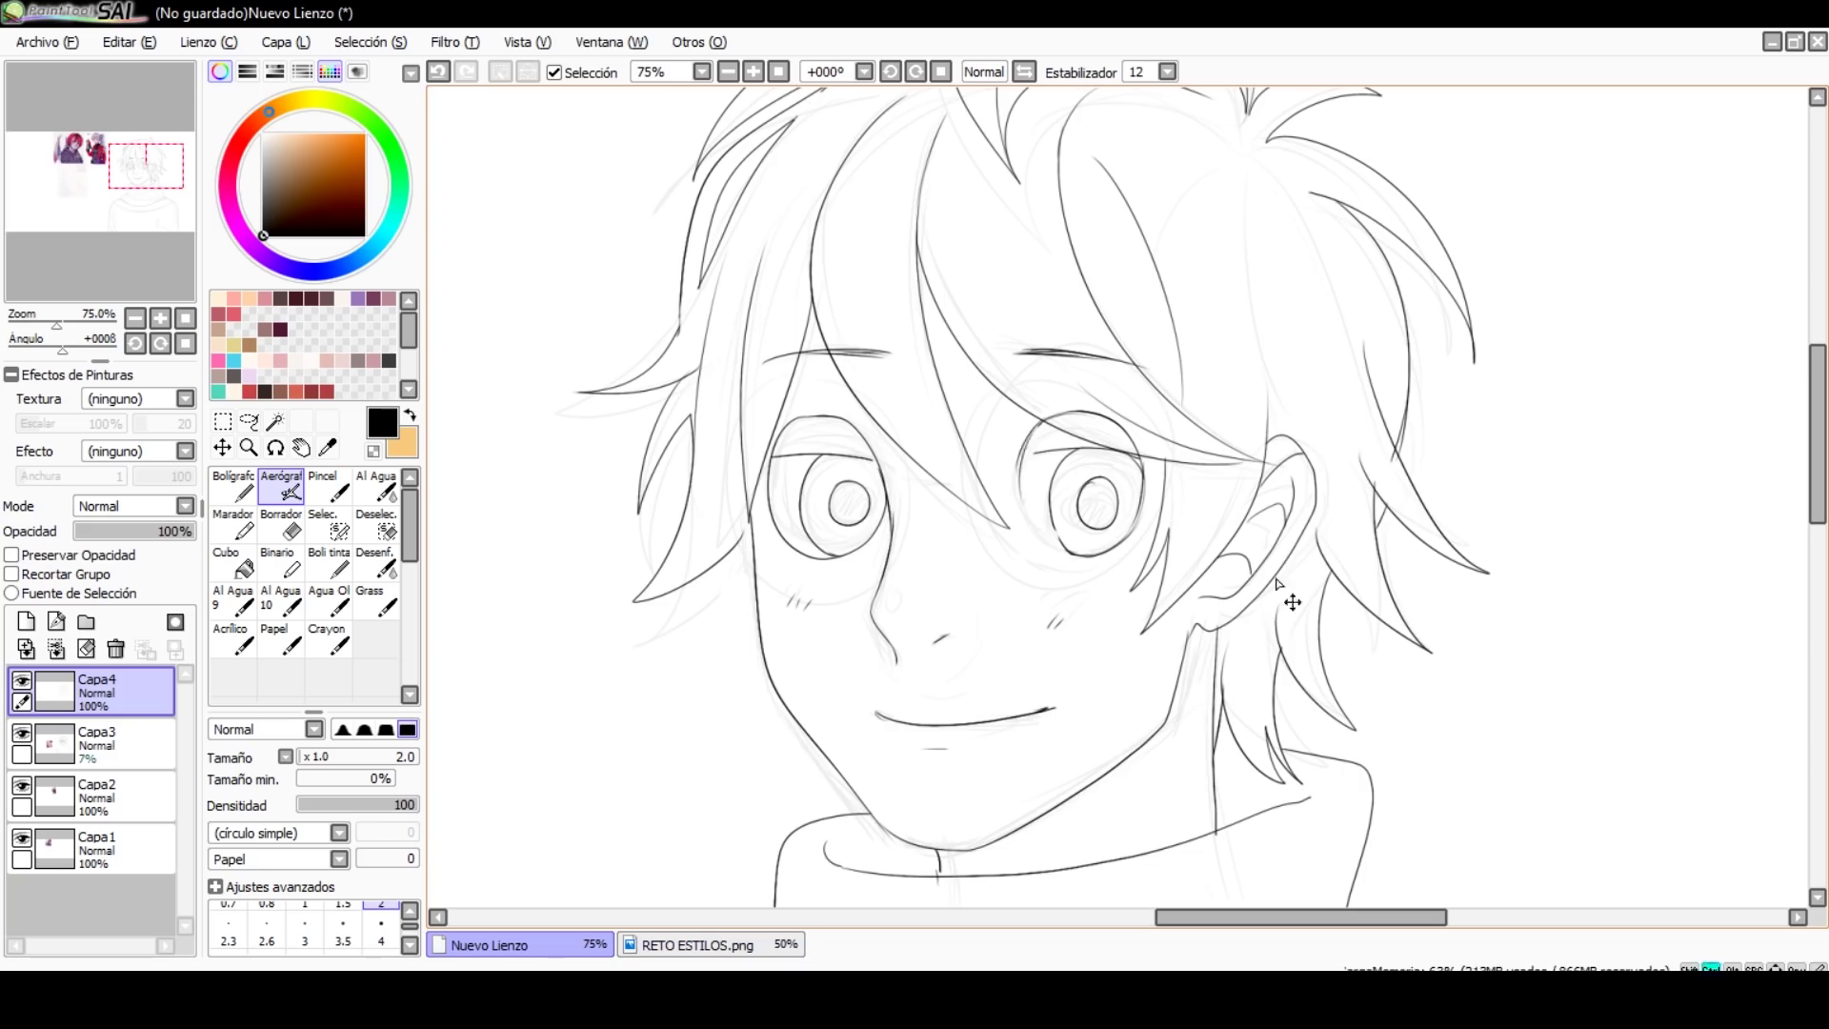
scroll(845, 641, "down", 3)
scroll(845, 641, "up", 3)
left_click_drag(146, 167, 93, 143)
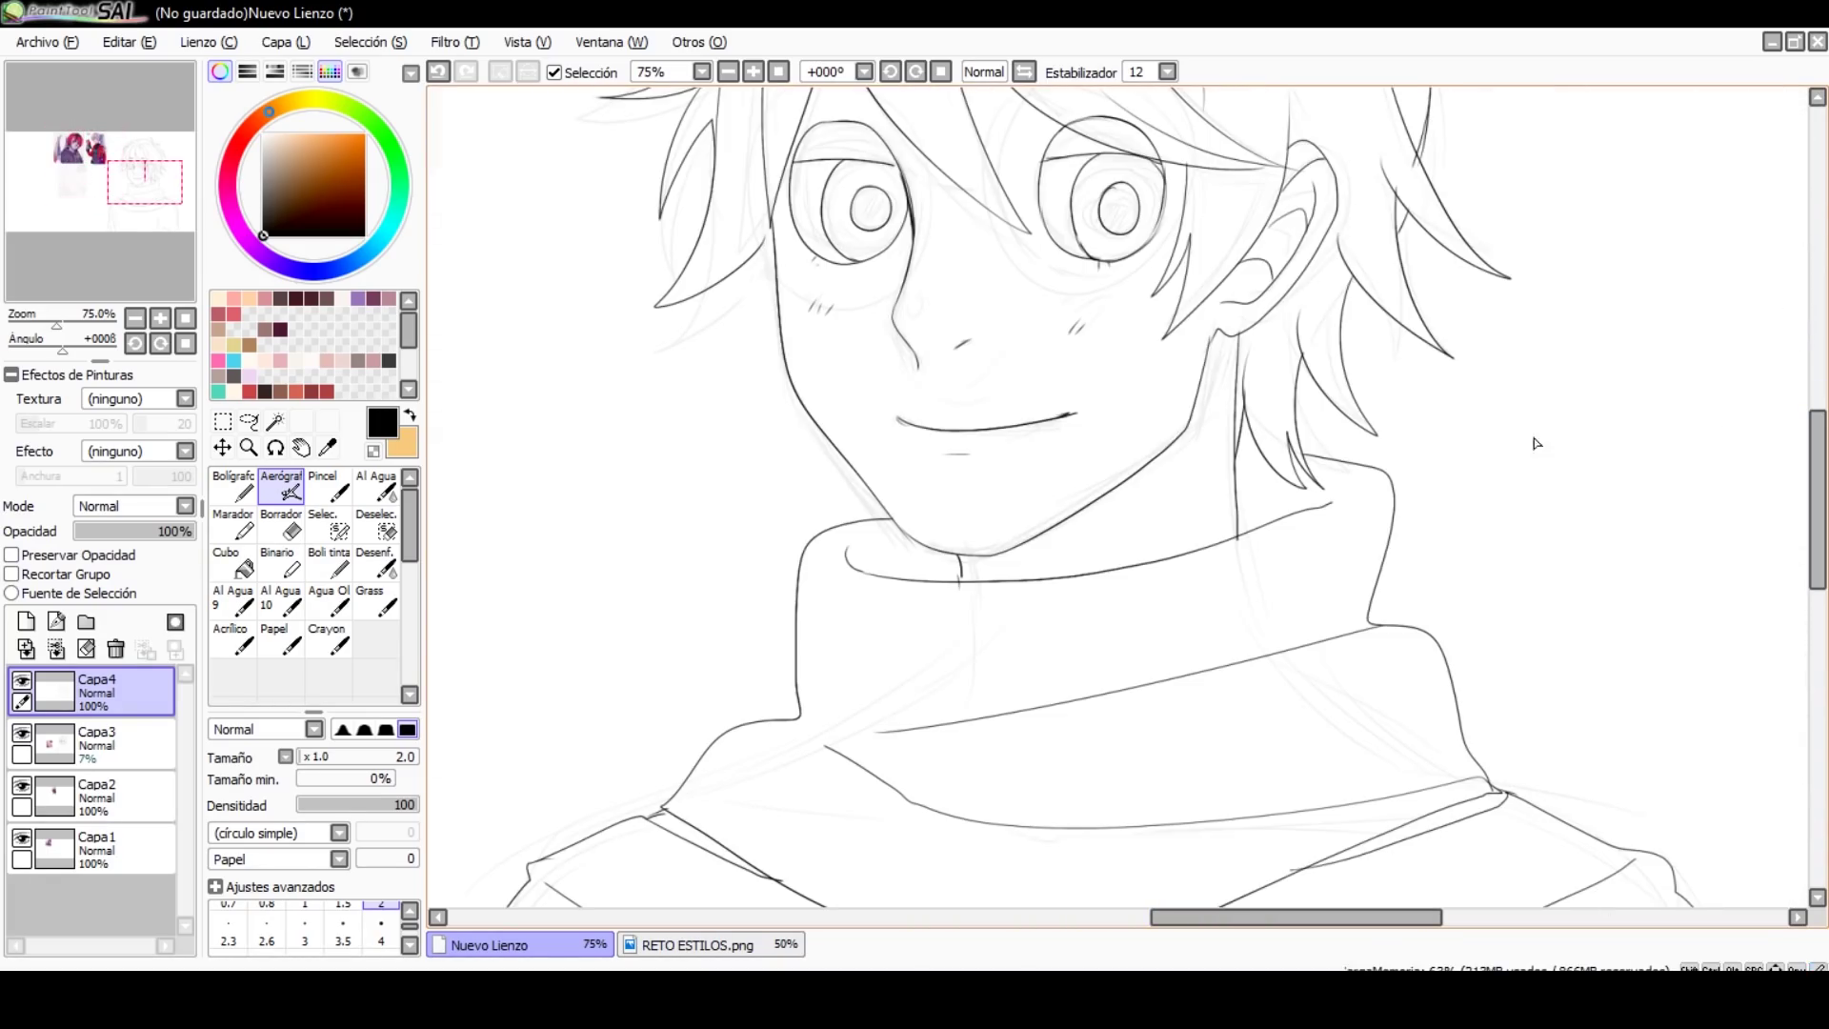
left_click_drag(1198, 403, 1135, 563)
scroll(1115, 495, "up", 5)
Step: Draw a round glasses lens on a new layer and scale it to encircle the eye nearer the ear
left_click(26, 648)
scroll(315, 929, "down", 10)
left_click(305, 934)
left_click(817, 454)
key("ctrl+t")
left_click_drag(962, 591, 1400, 611)
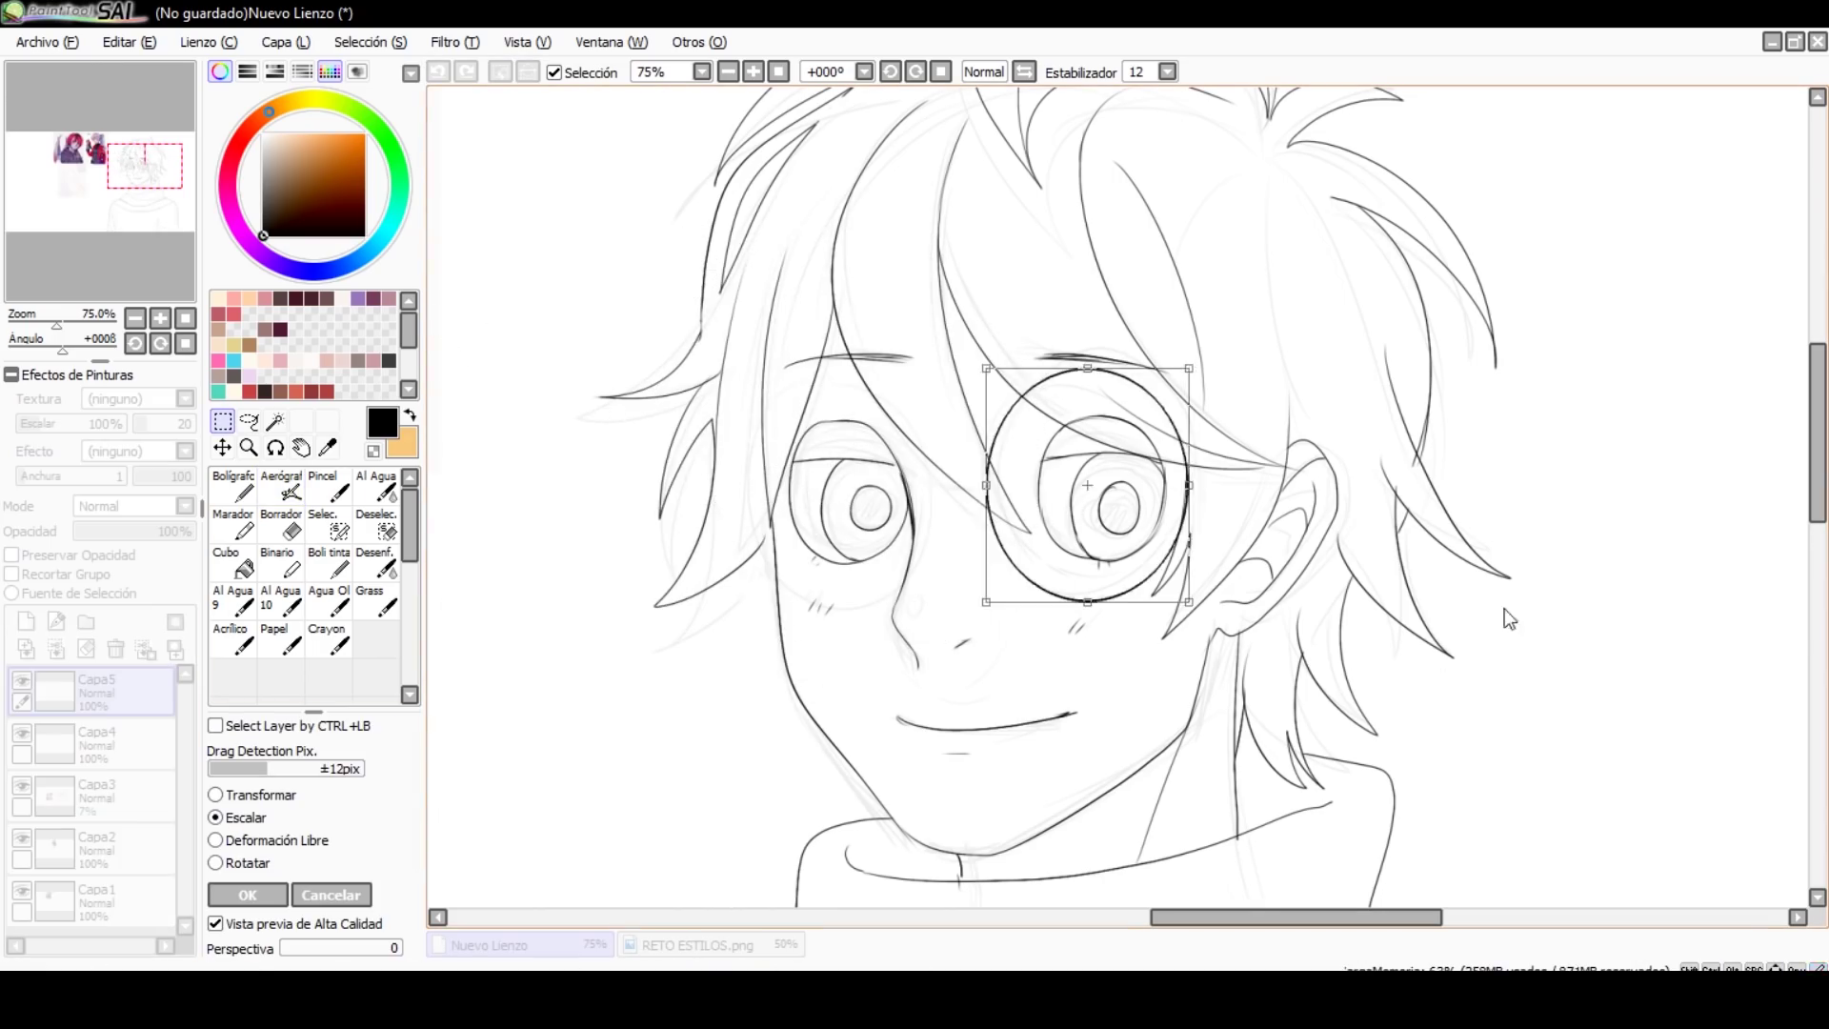
key("Return")
Step: Duplicate the lens over the eye farther from the ear, narrow it slightly, and join both lenses with a bridge
key("ctrl+c")
key("ctrl+v")
left_click_drag(1312, 686, 1038, 686)
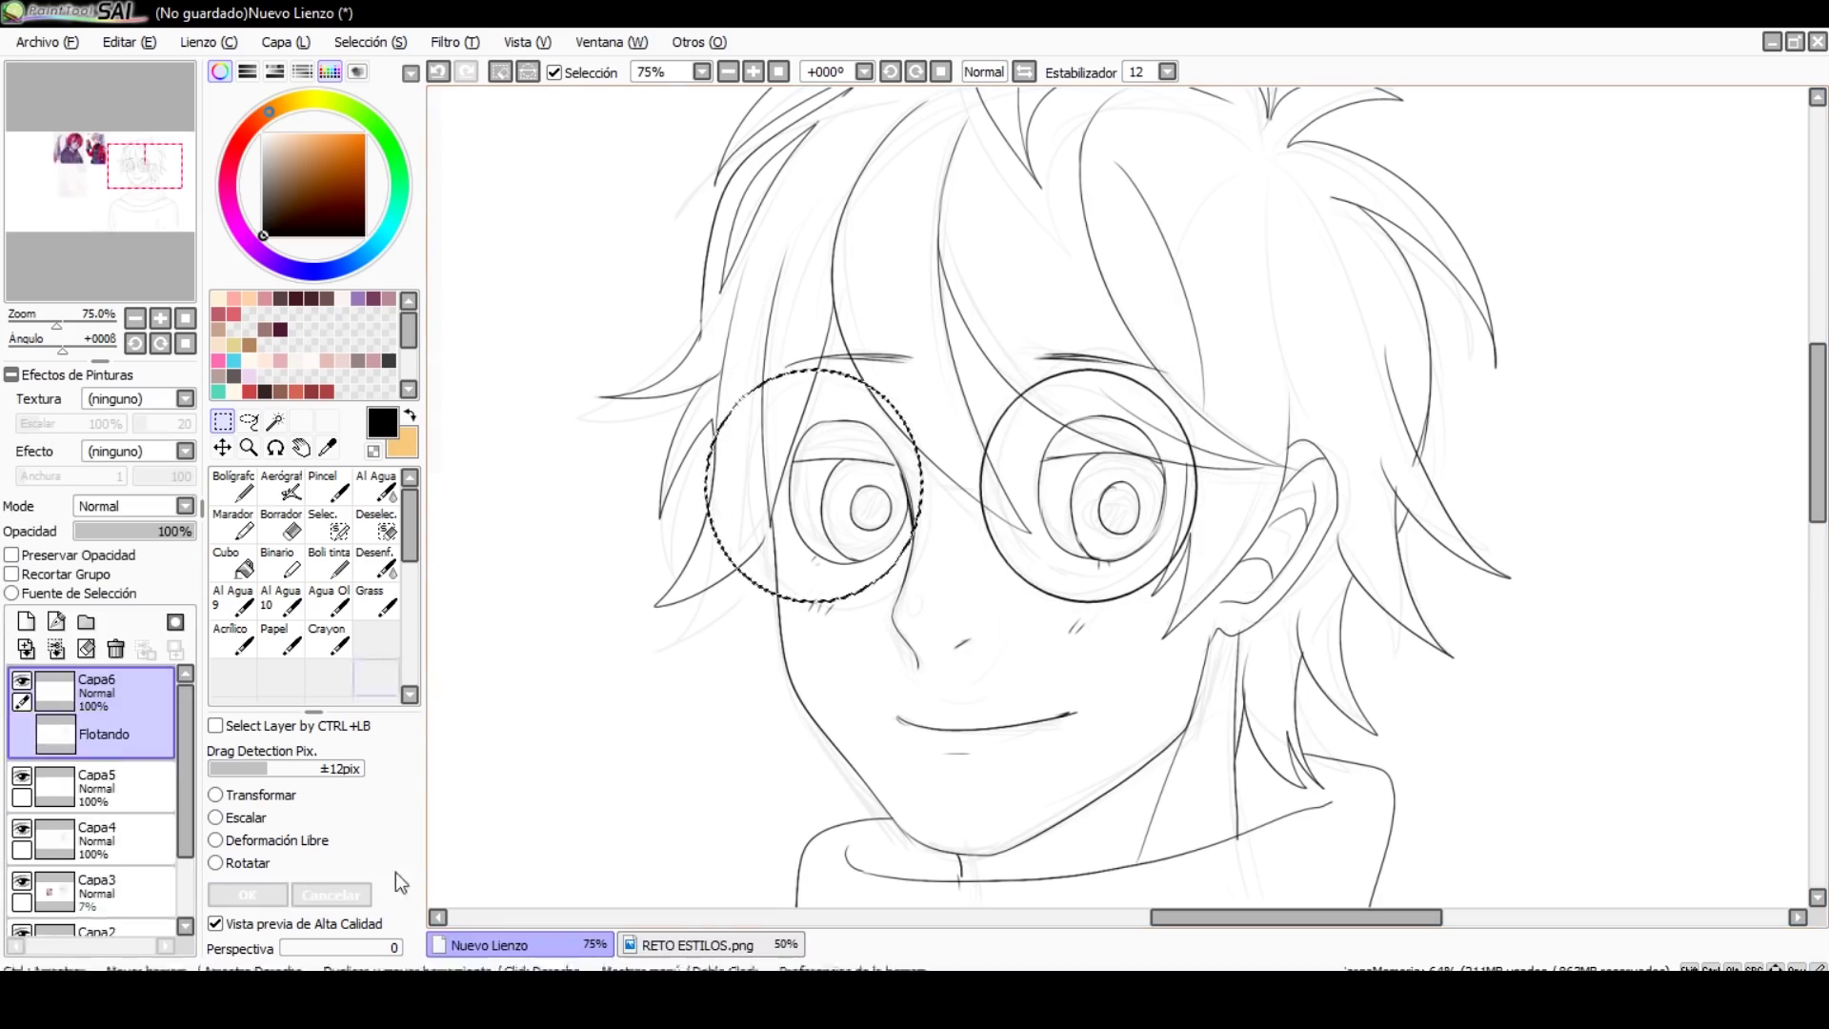
key("ctrl+t")
left_click_drag(922, 602, 918, 613)
key("Return")
key("v")
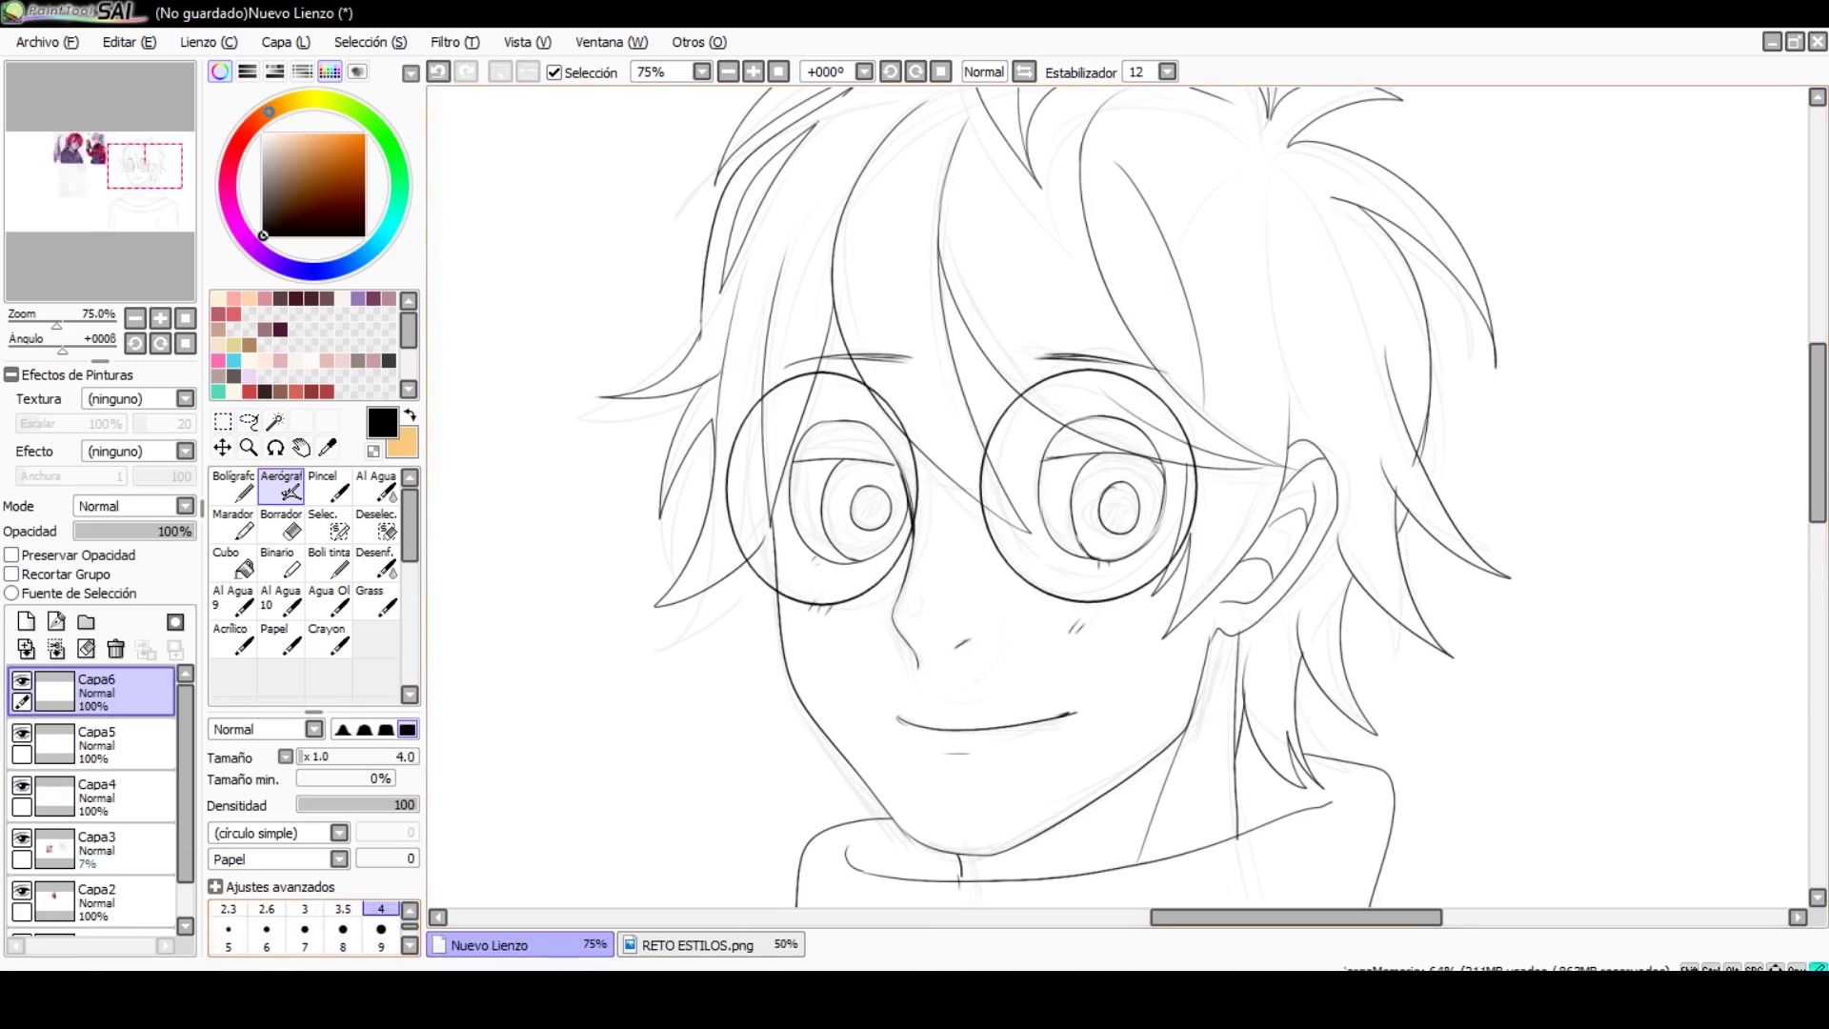
scroll(1155, 633, "down", 3)
Step: Restore the faded reference picture's layer to 100% opacity and merge the glasses layers into the line art
left_click(95, 848)
key("a")
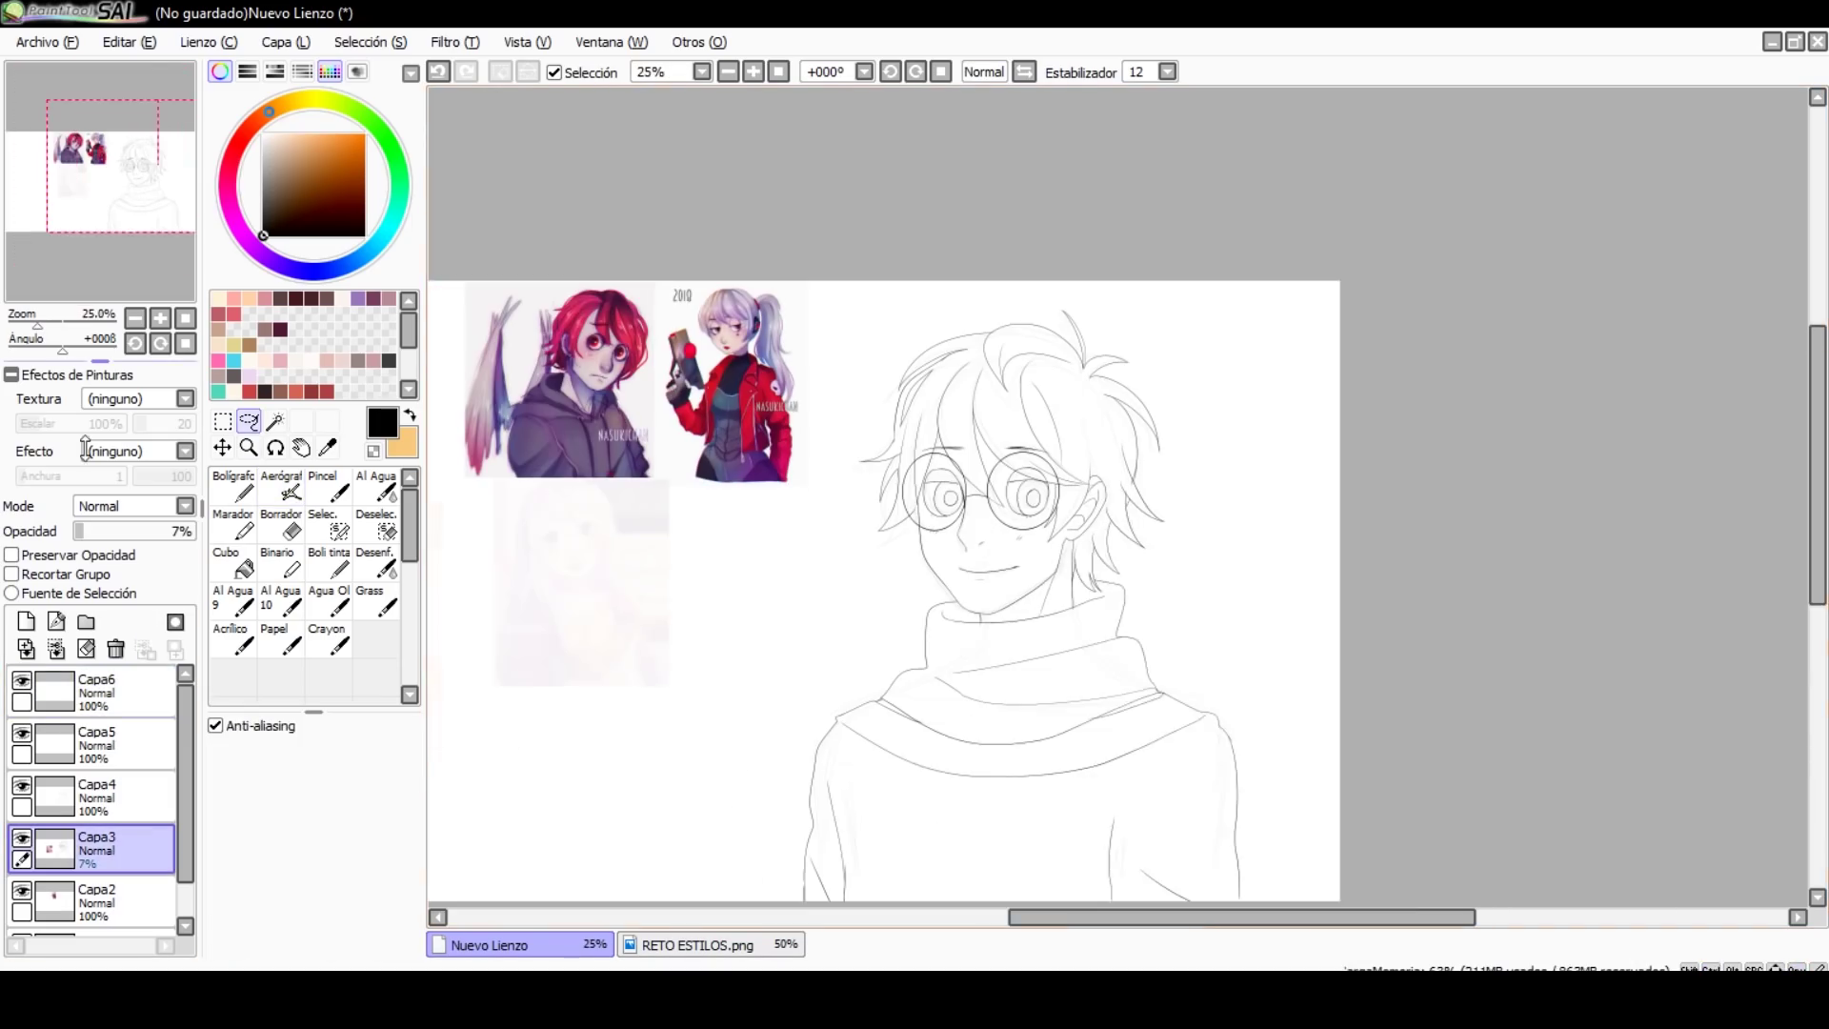
left_click(95, 743)
left_click(116, 649)
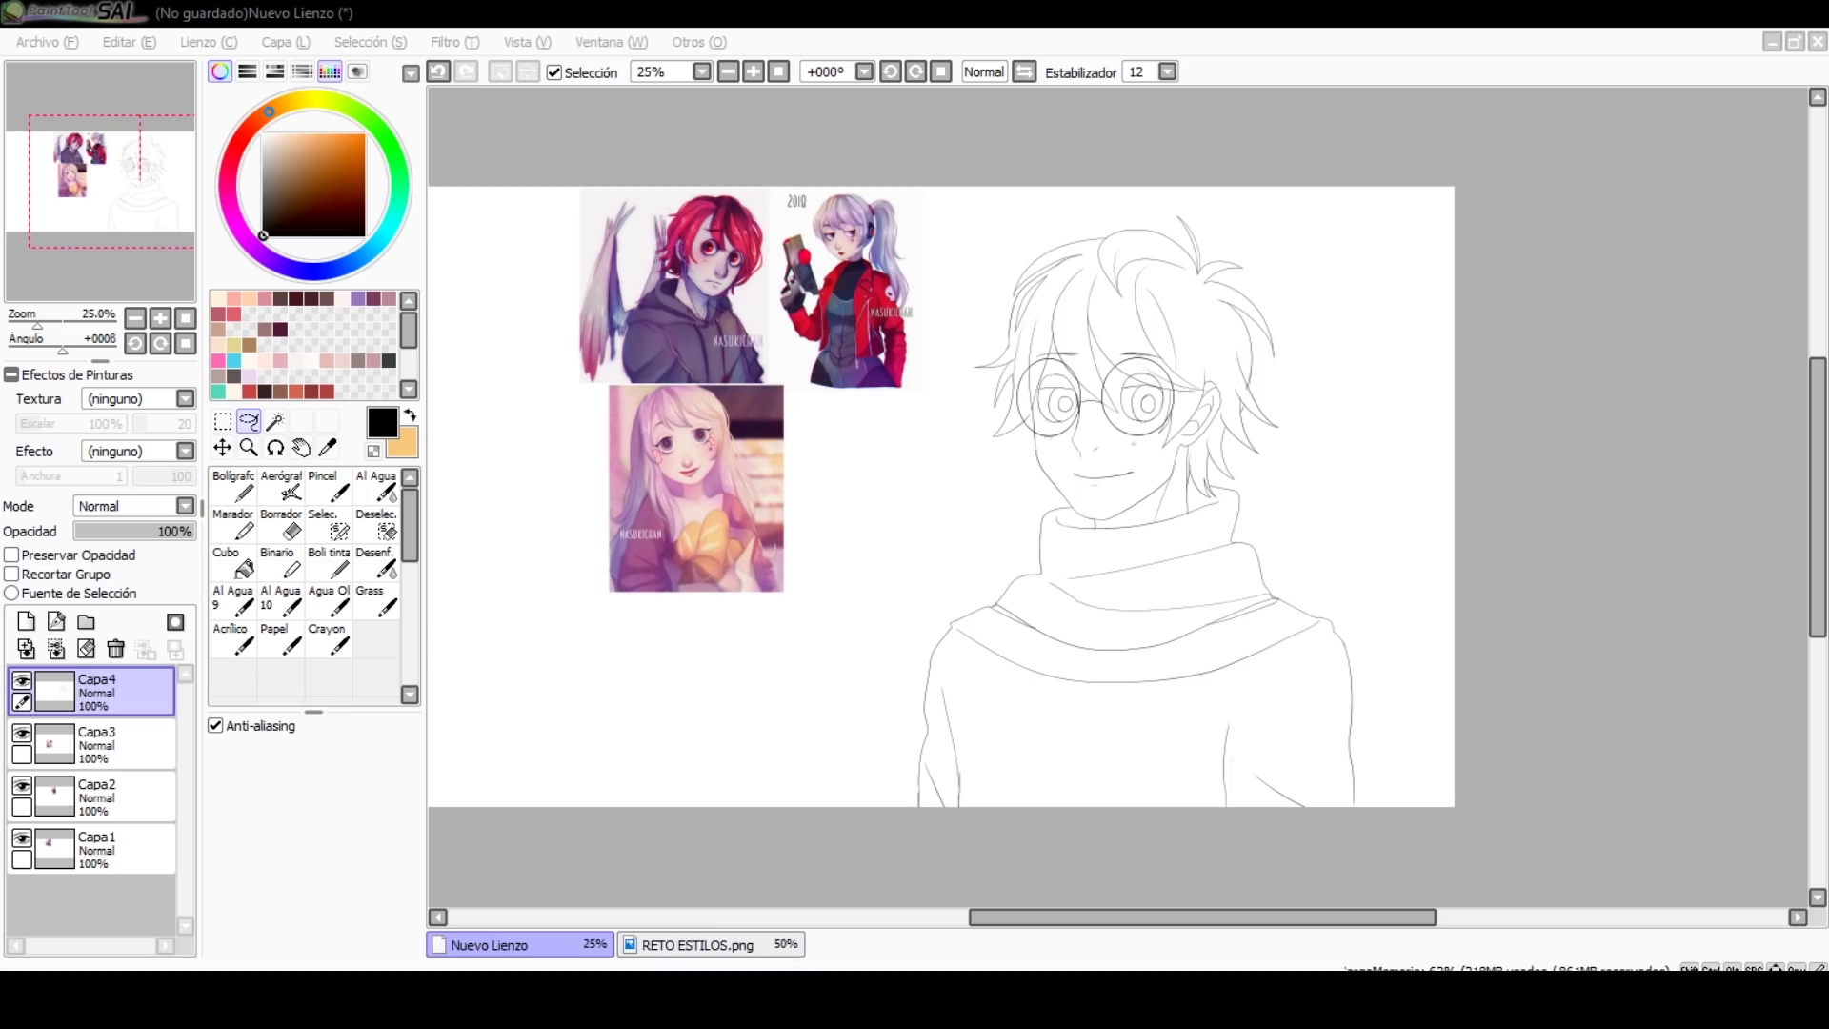
Step: Fill the main mass of the boy's hair with flat red on a new layer below the line art
left_click_drag(96, 743, 82, 935)
left_click(218, 360)
left_click(233, 562)
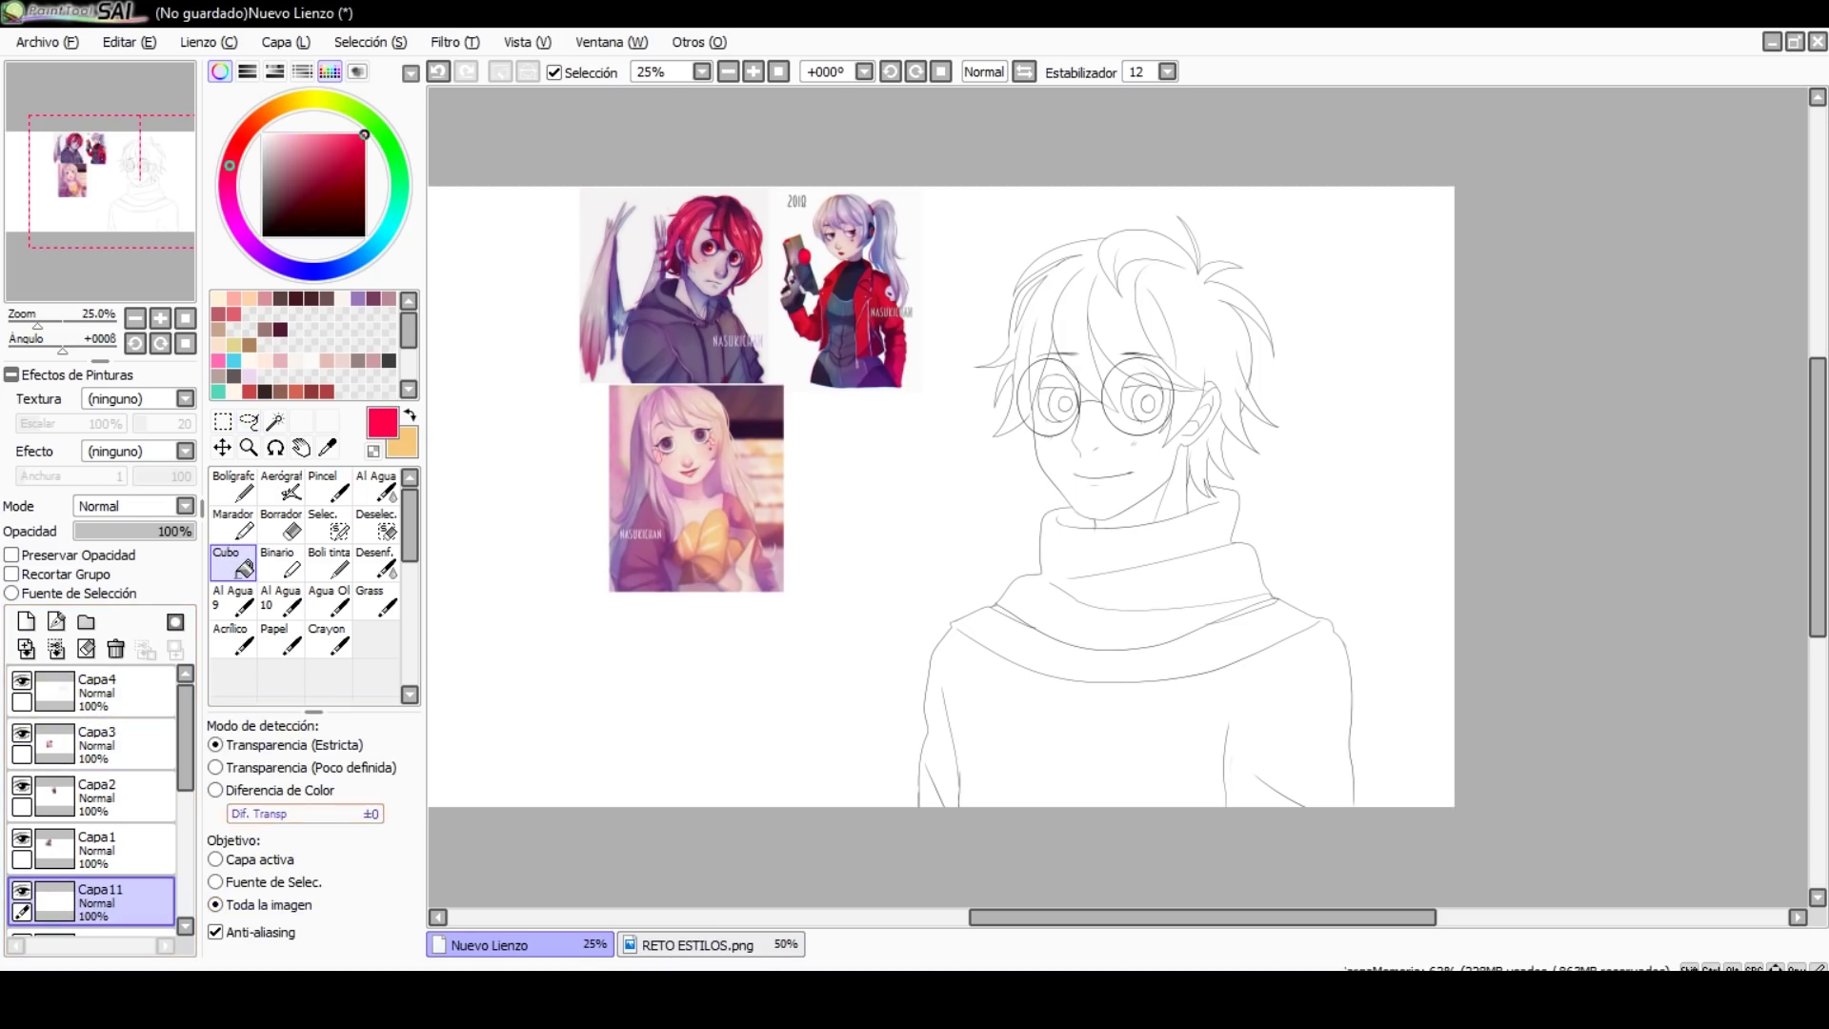
left_click(1124, 286)
scroll(1117, 457, "up", 1)
left_click(1037, 388)
left_click(1143, 378)
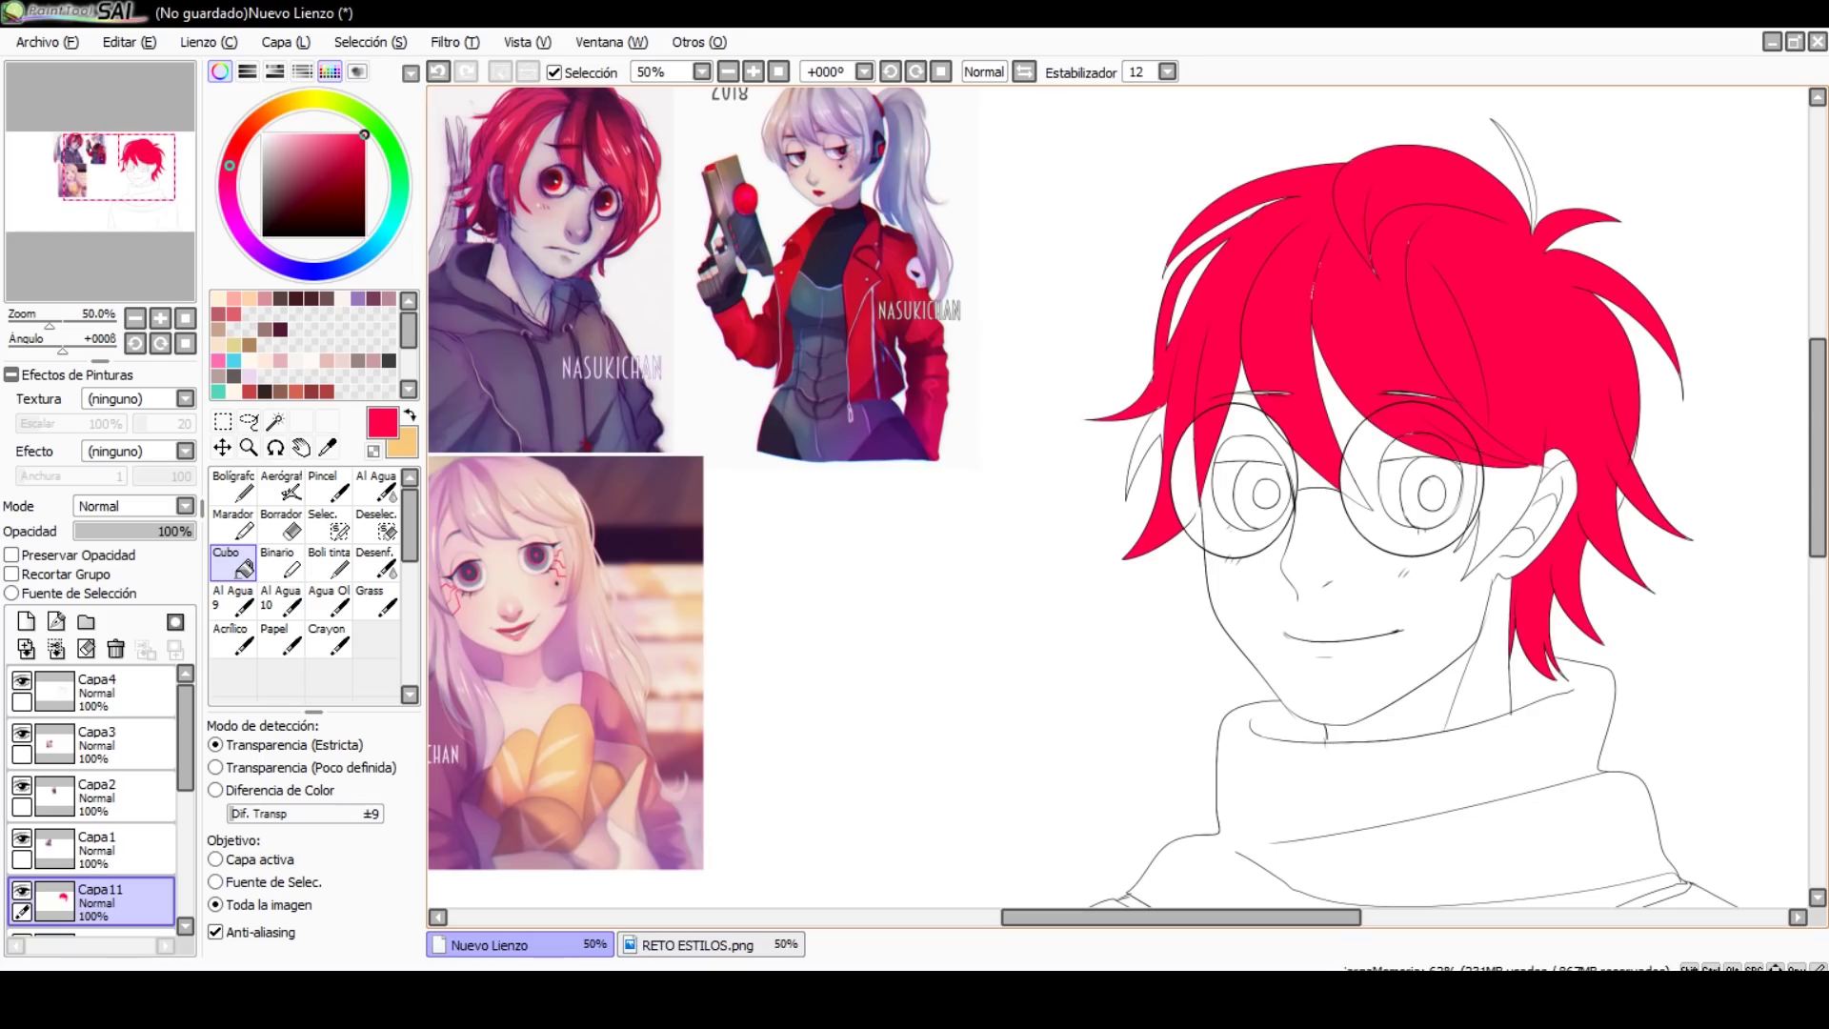
Step: Fill the remaining white hair locks and the thin strand at the crown with the same red
left_click(1503, 505)
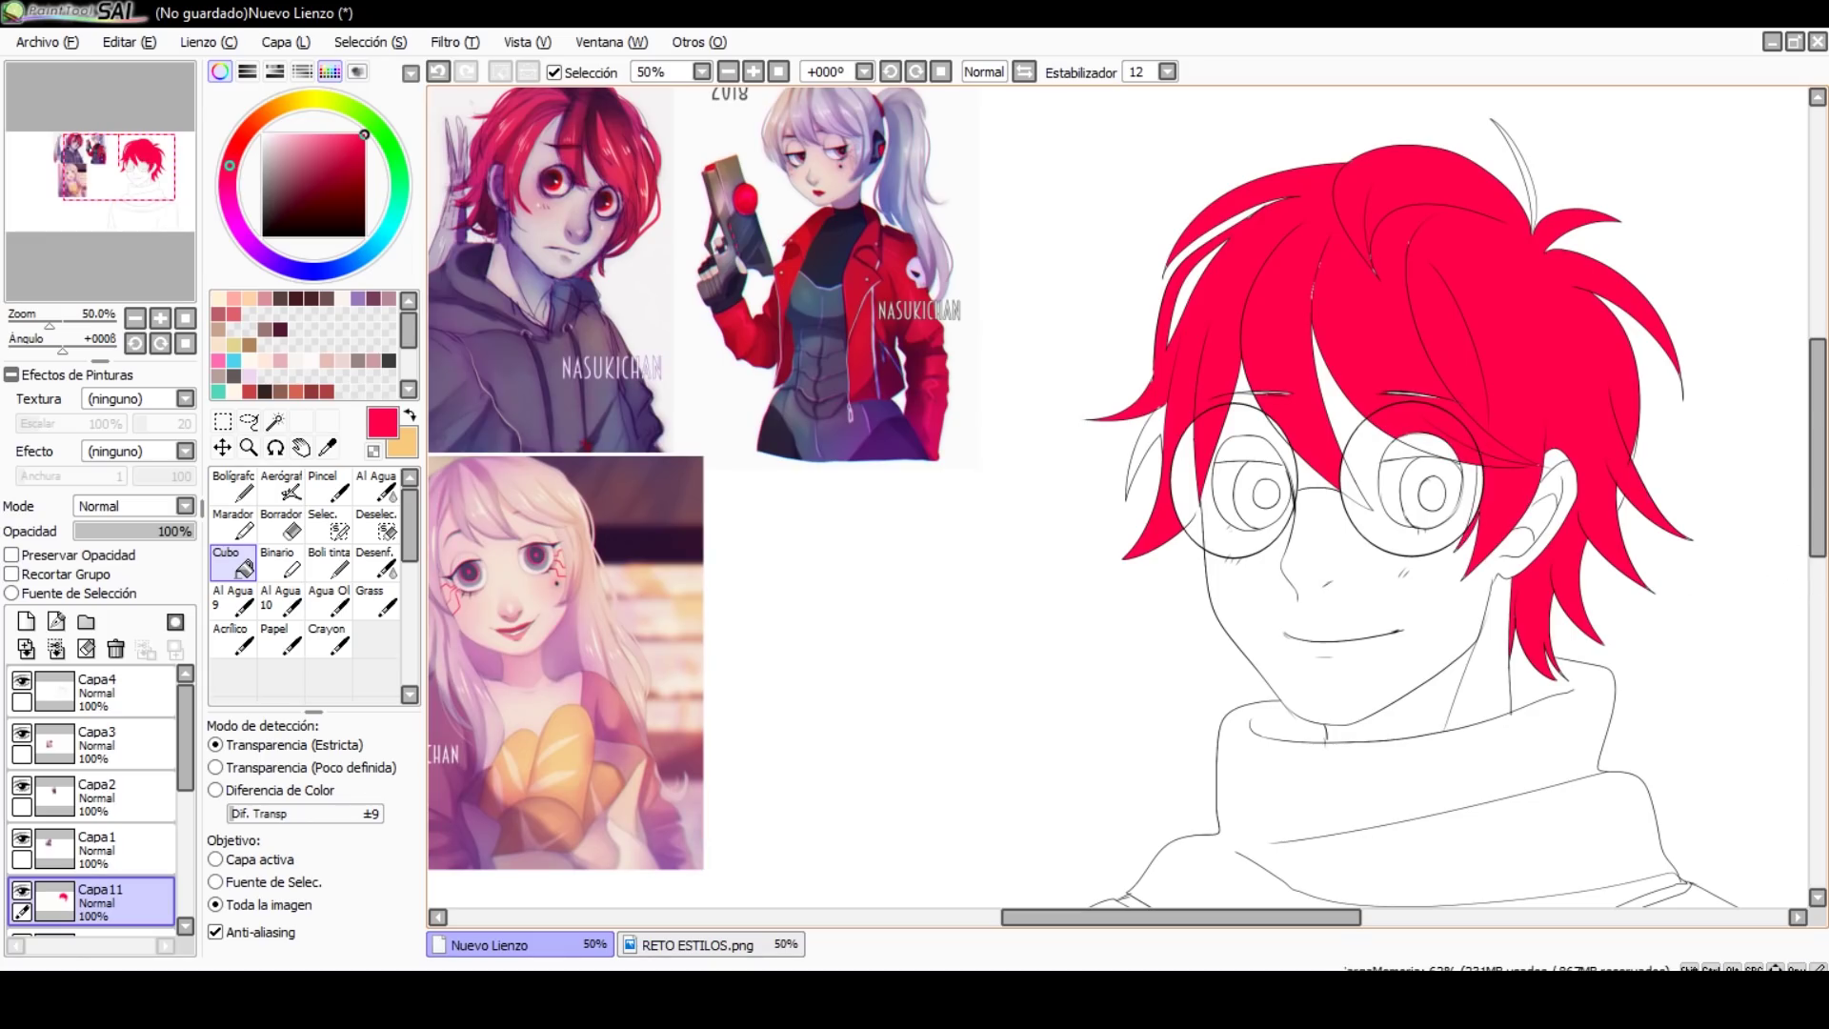
left_click(1199, 507)
left_click(1187, 476)
left_click(1148, 448)
left_click(1514, 176)
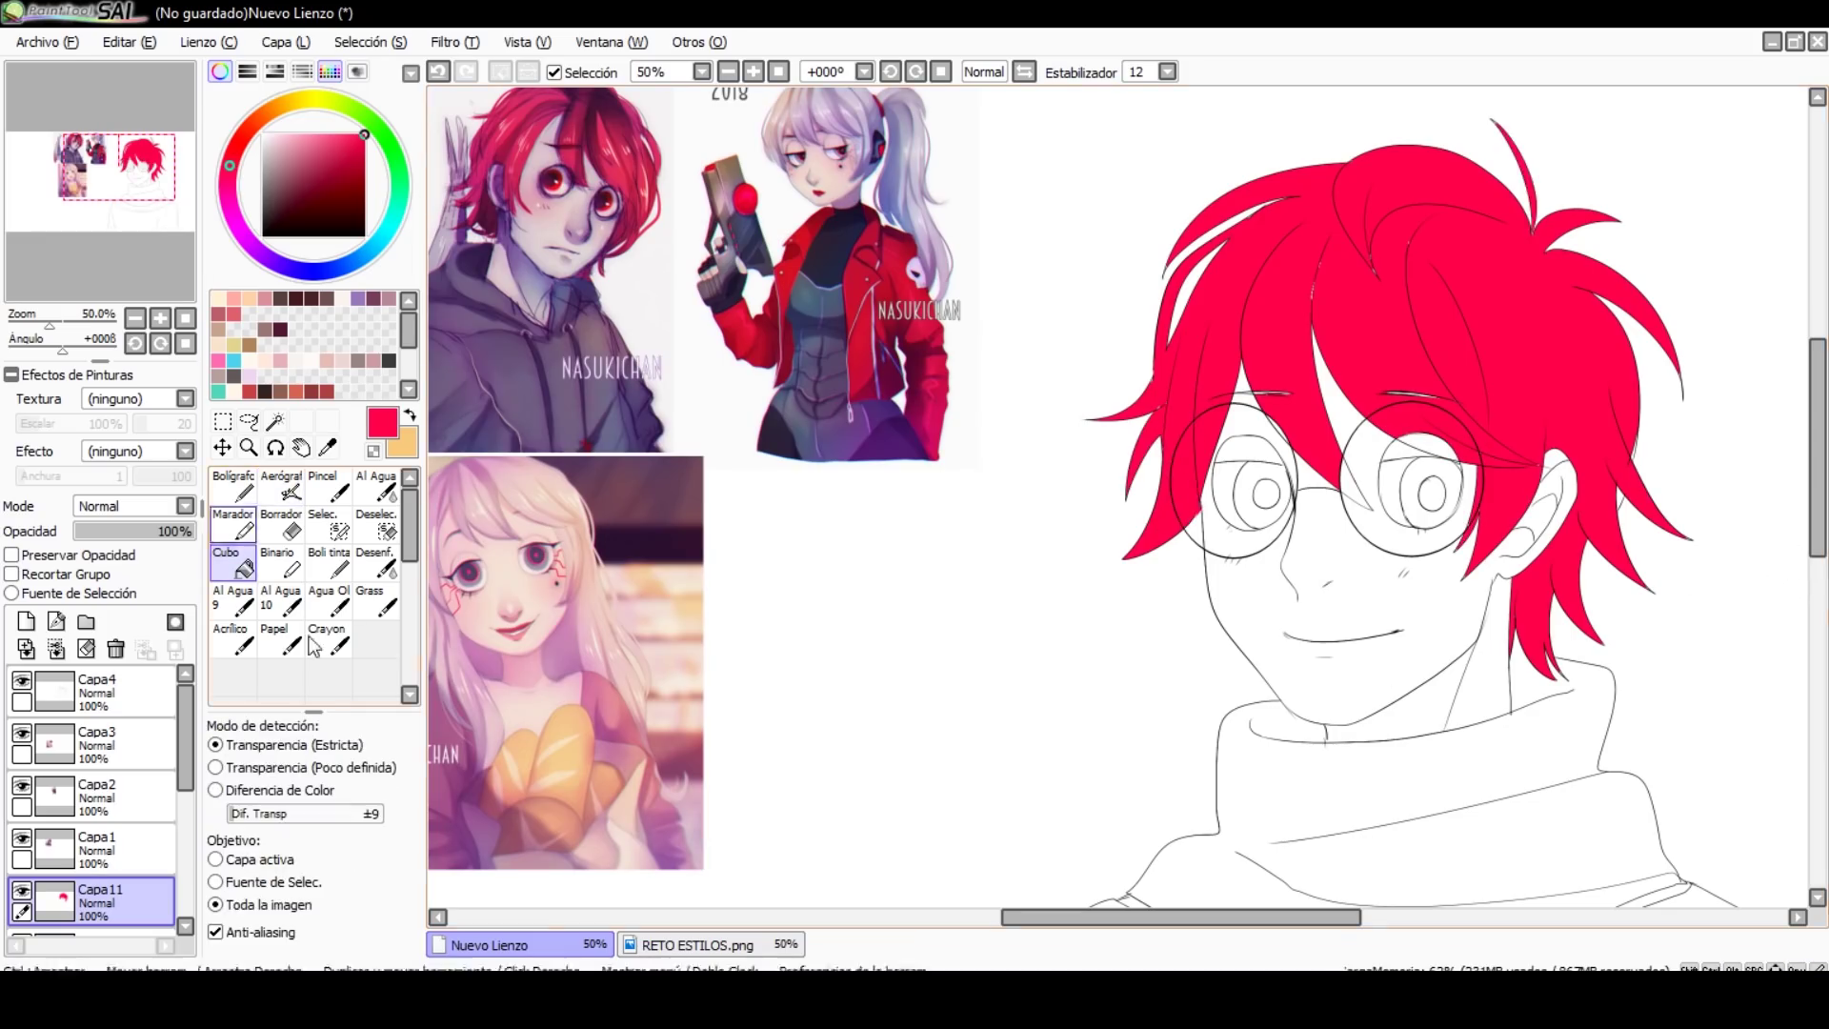
left_click(281, 491)
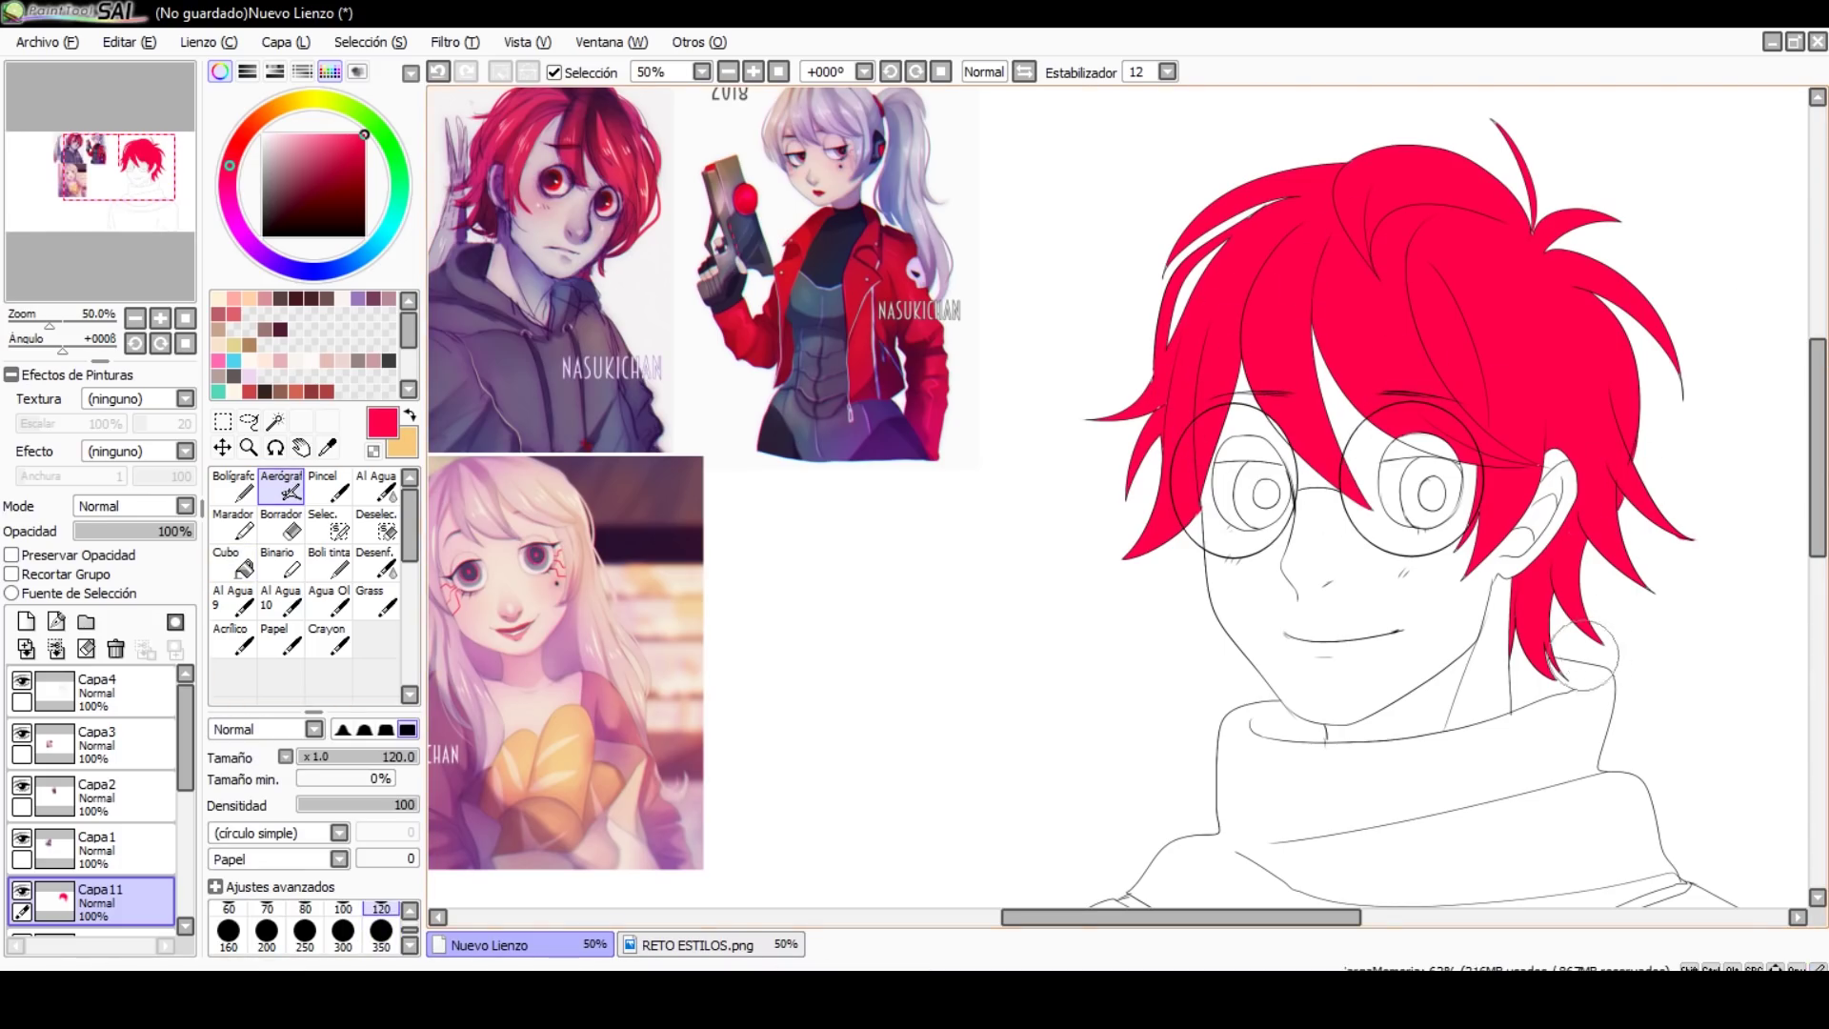
key("ctrl+z")
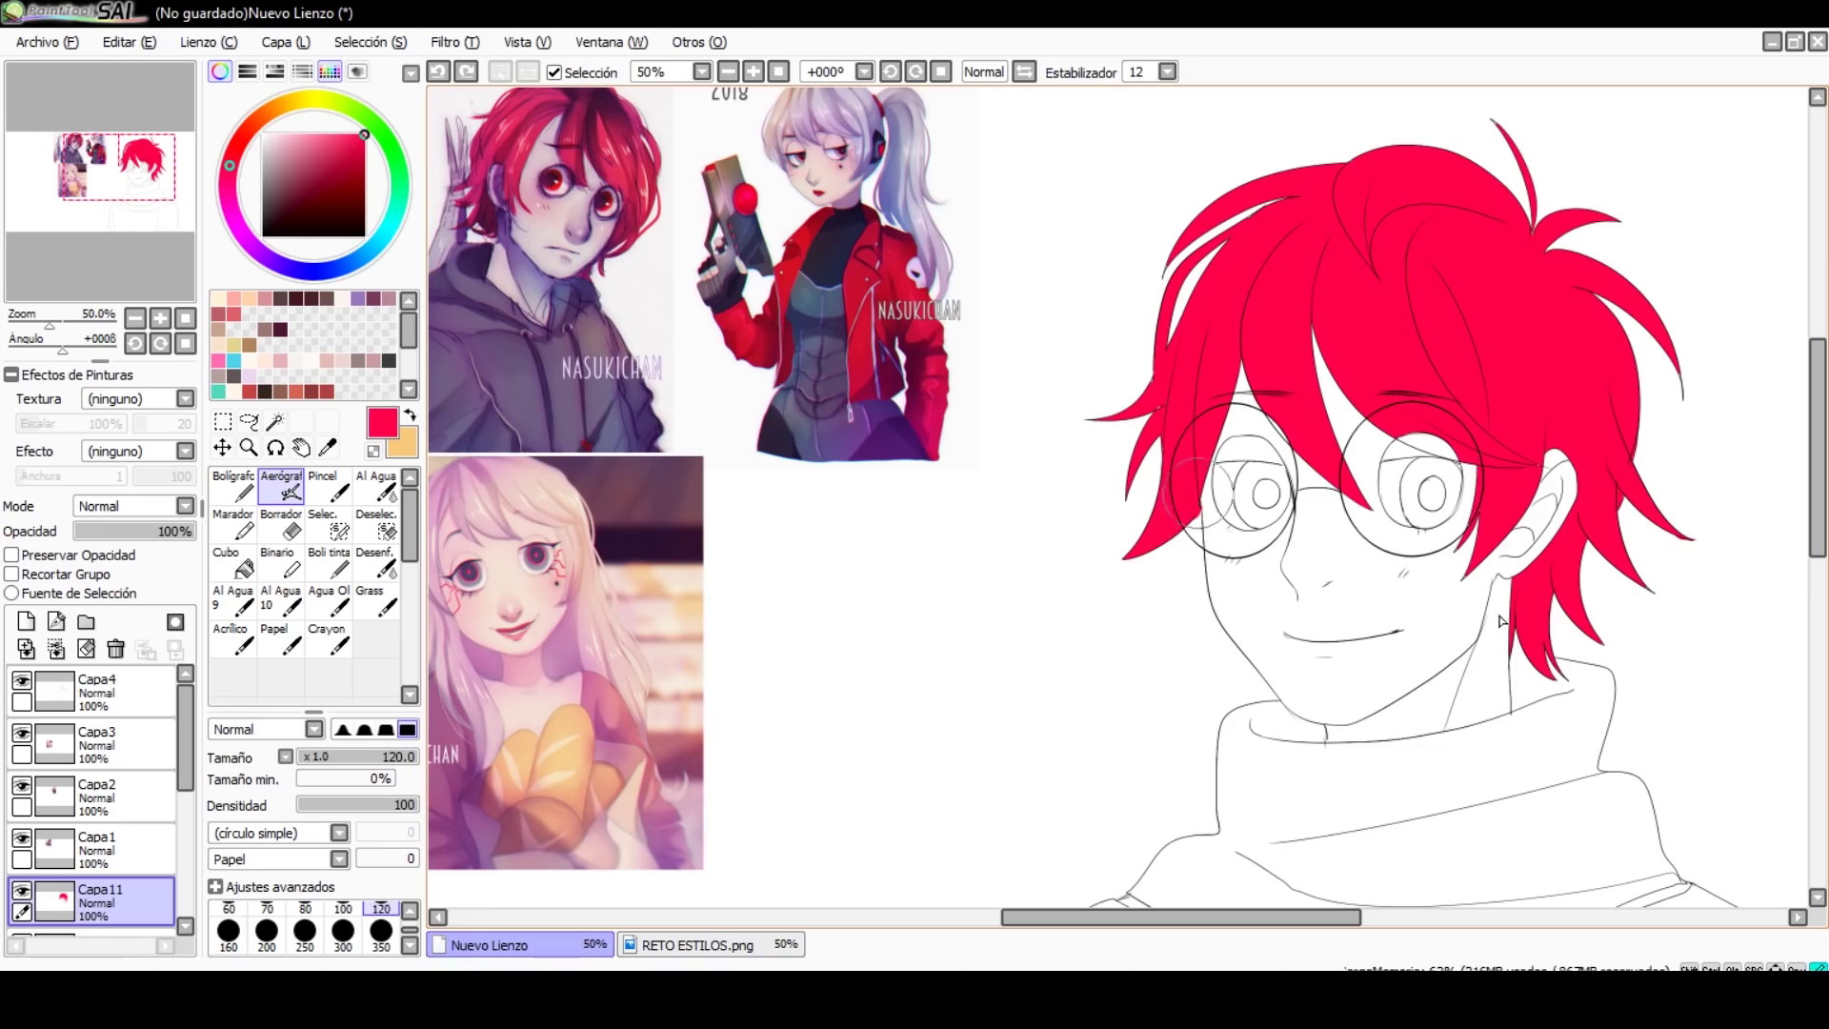
Step: Add a layer clipped to the red hair base and fill the whole hair with pale beige
left_click(26, 621)
left_click(11, 573)
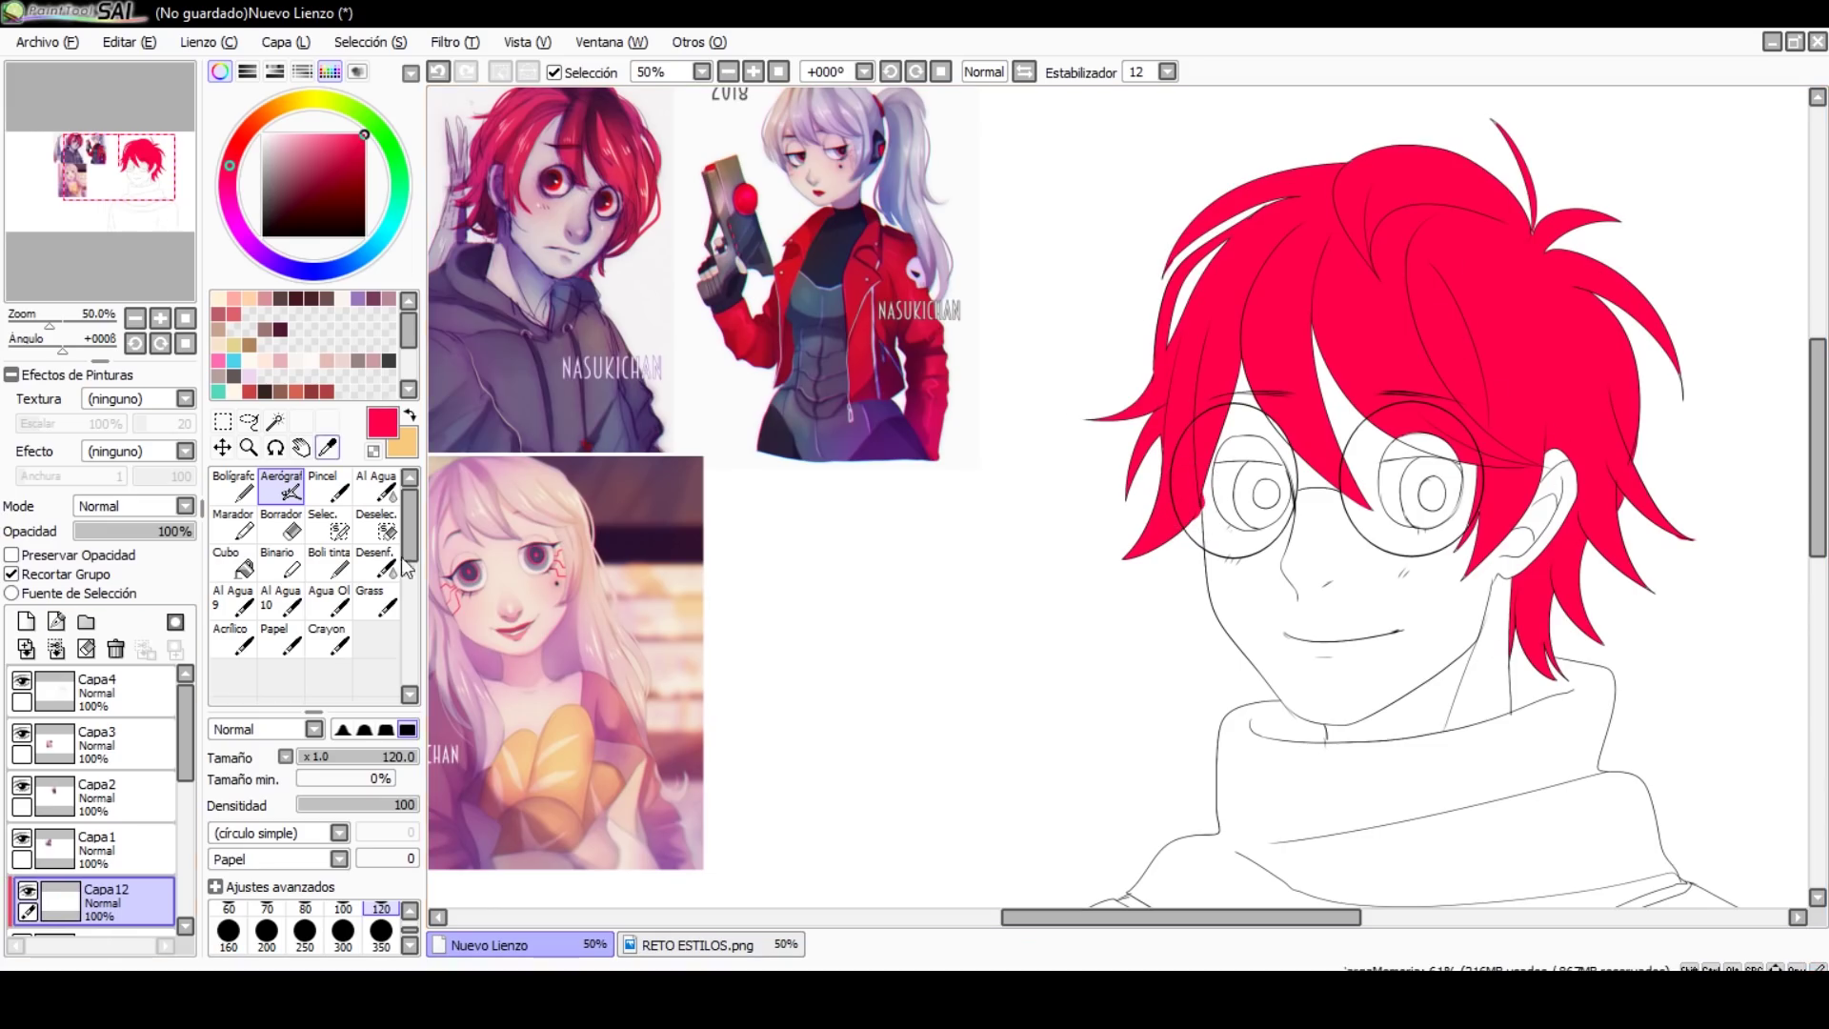
left_click(233, 562)
left_click(1429, 285)
left_click(272, 140)
left_click(1391, 544)
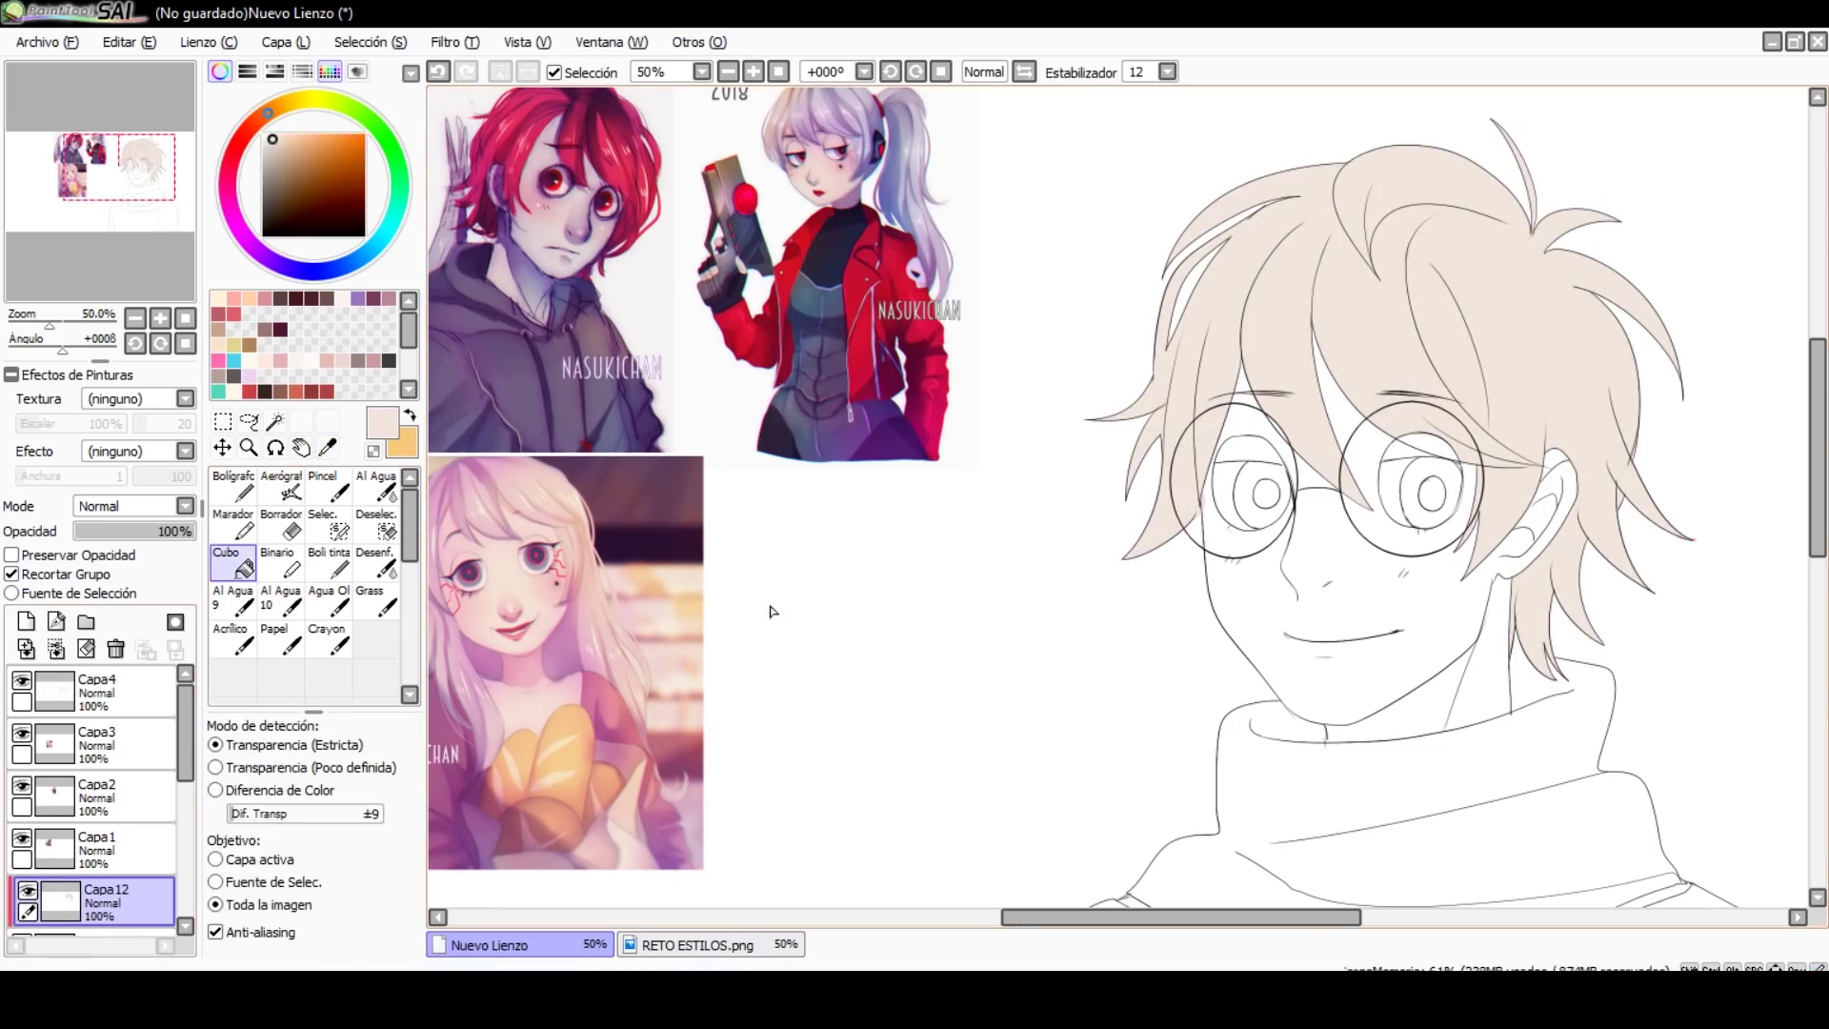
Step: Paint mauve-pink shadow shapes along the hair locks on a new clipped layer with the size 120 airbrush, sampling from the reference
left_click(701, 774, "alt")
left_click(290, 491)
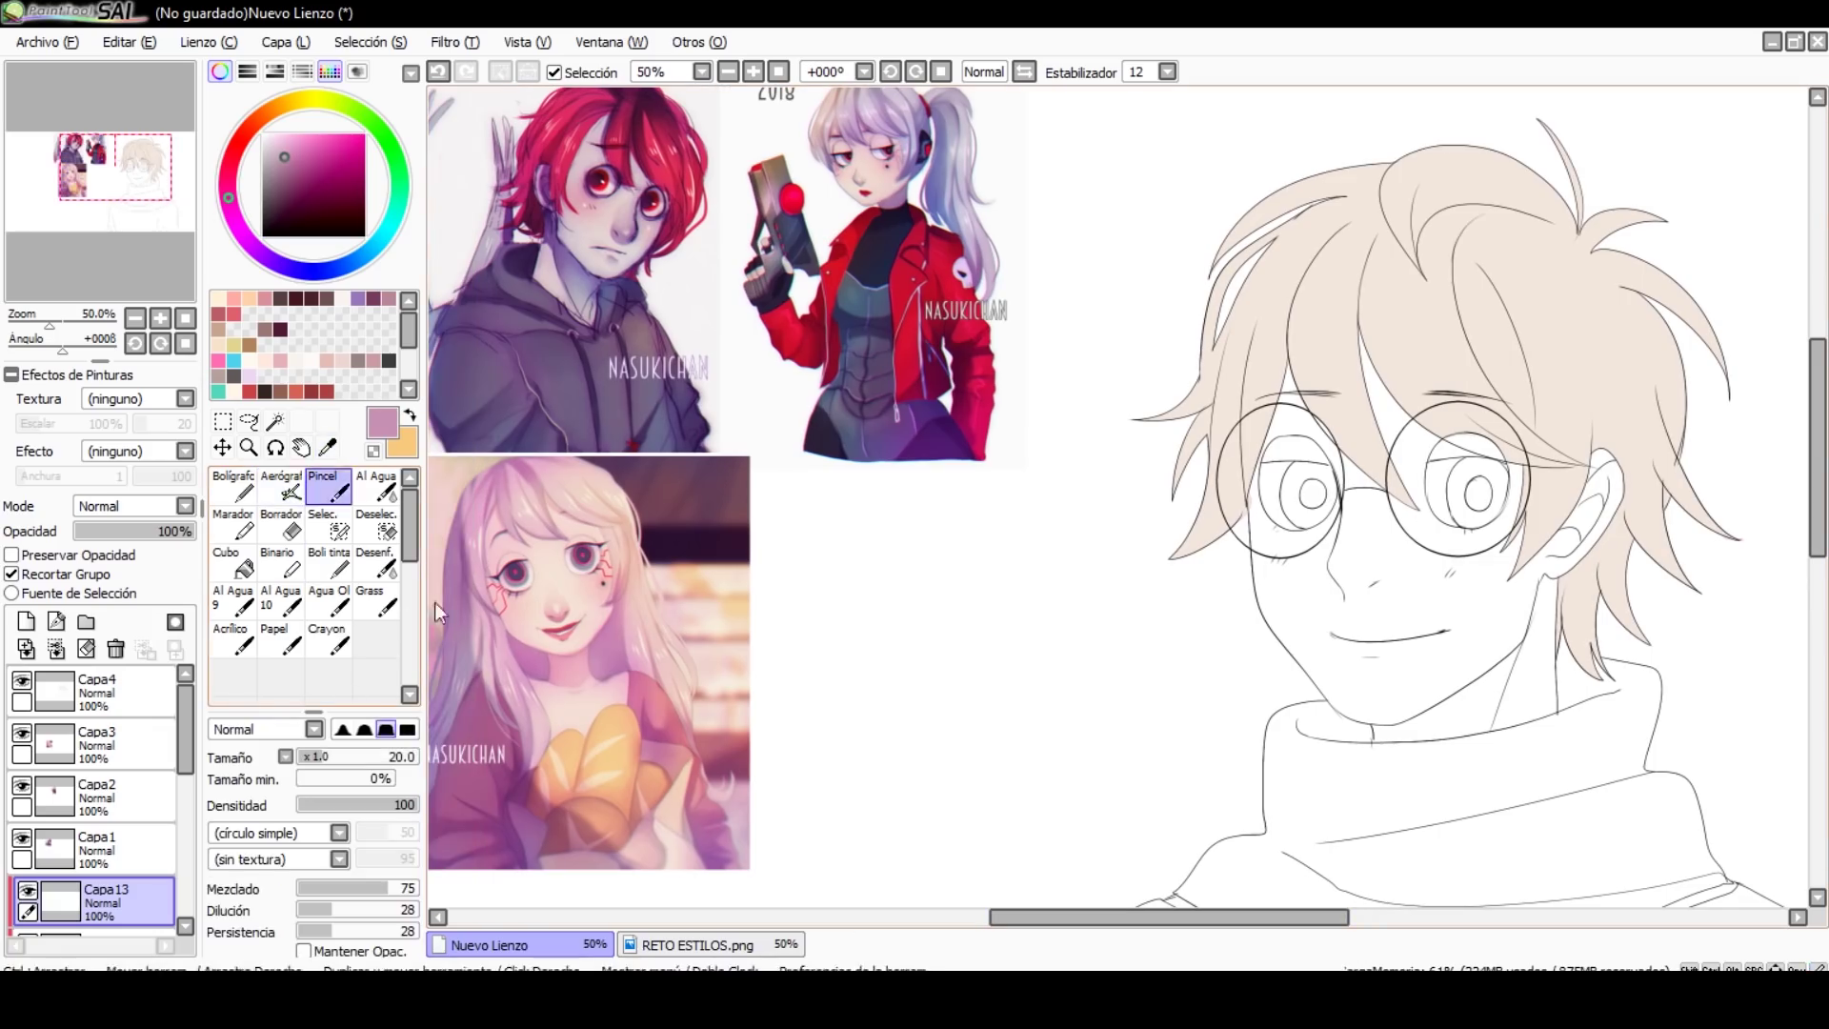
left_click(231, 162)
left_click(329, 71)
mouse_move(1453, 190)
left_mouse_down()
mouse_move(1548, 219)
mouse_move(1400, 219)
mouse_move(1486, 248)
mouse_move(1530, 228)
mouse_move(1458, 286)
mouse_move(1519, 456)
left_mouse_up()
left_click_drag(1276, 381, 1303, 304)
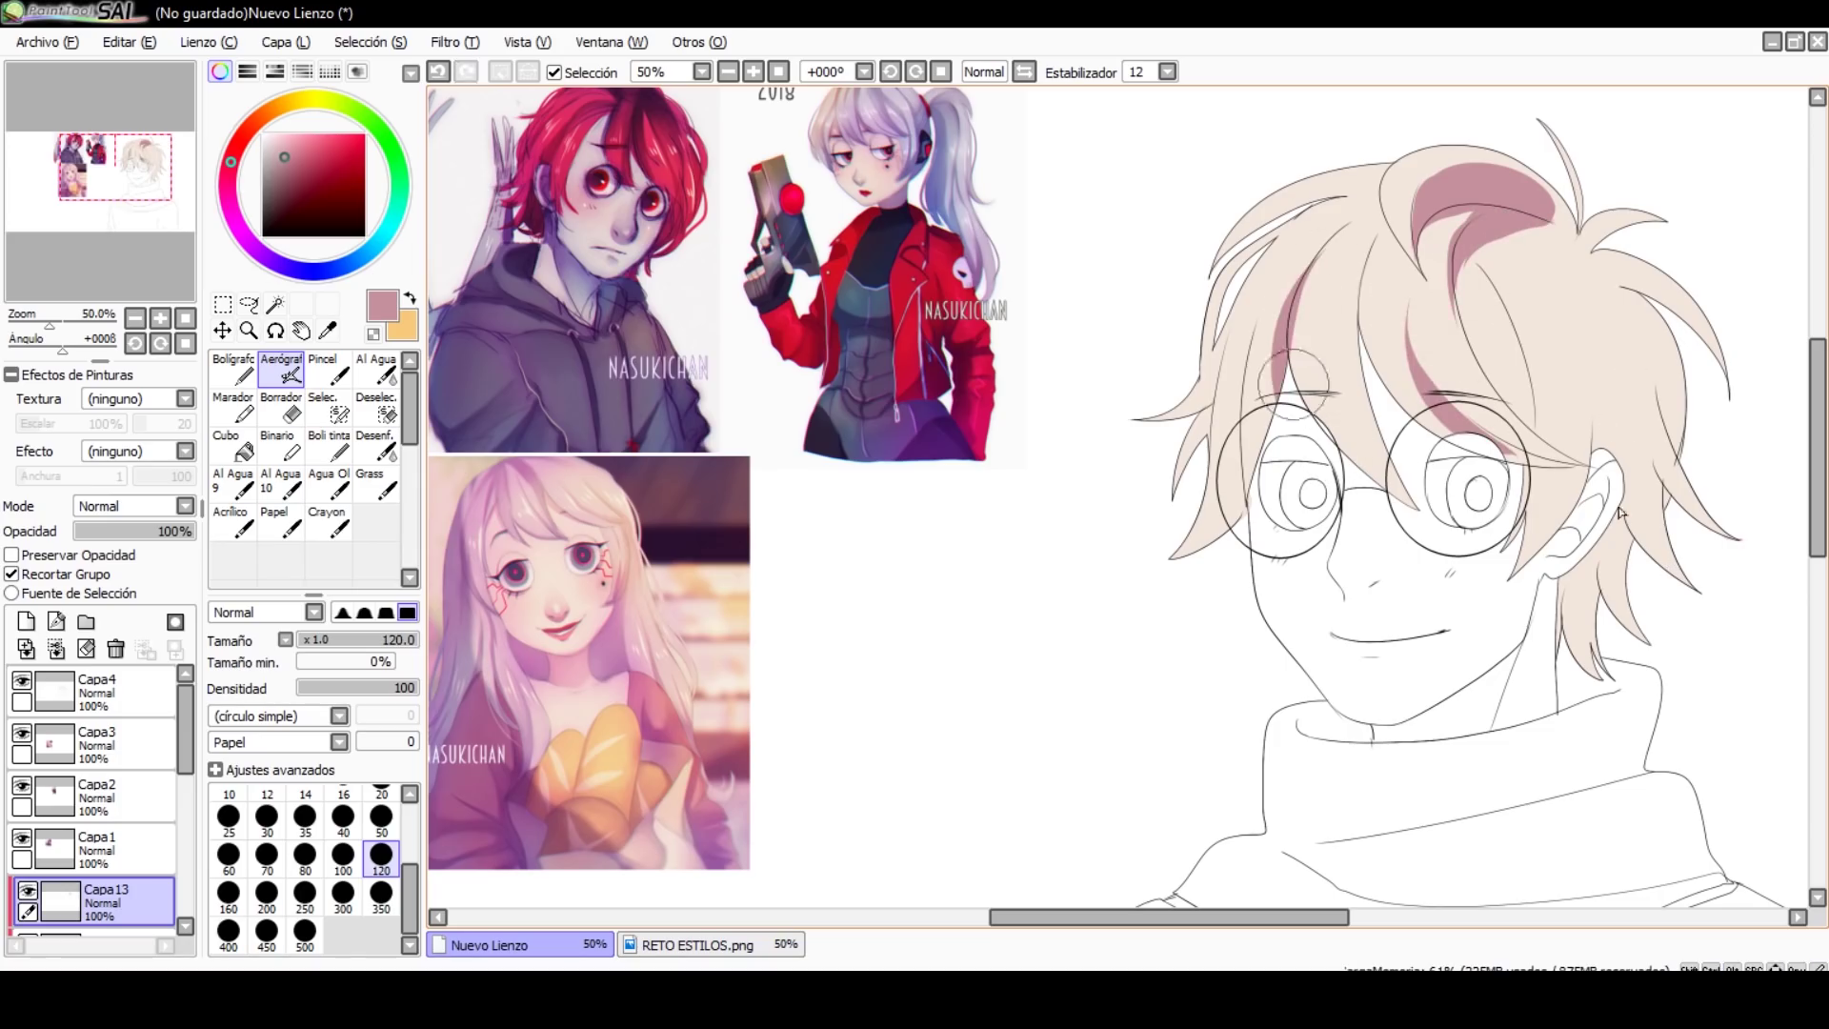
left_click_drag(1239, 519, 1205, 381)
key("ctrl+z")
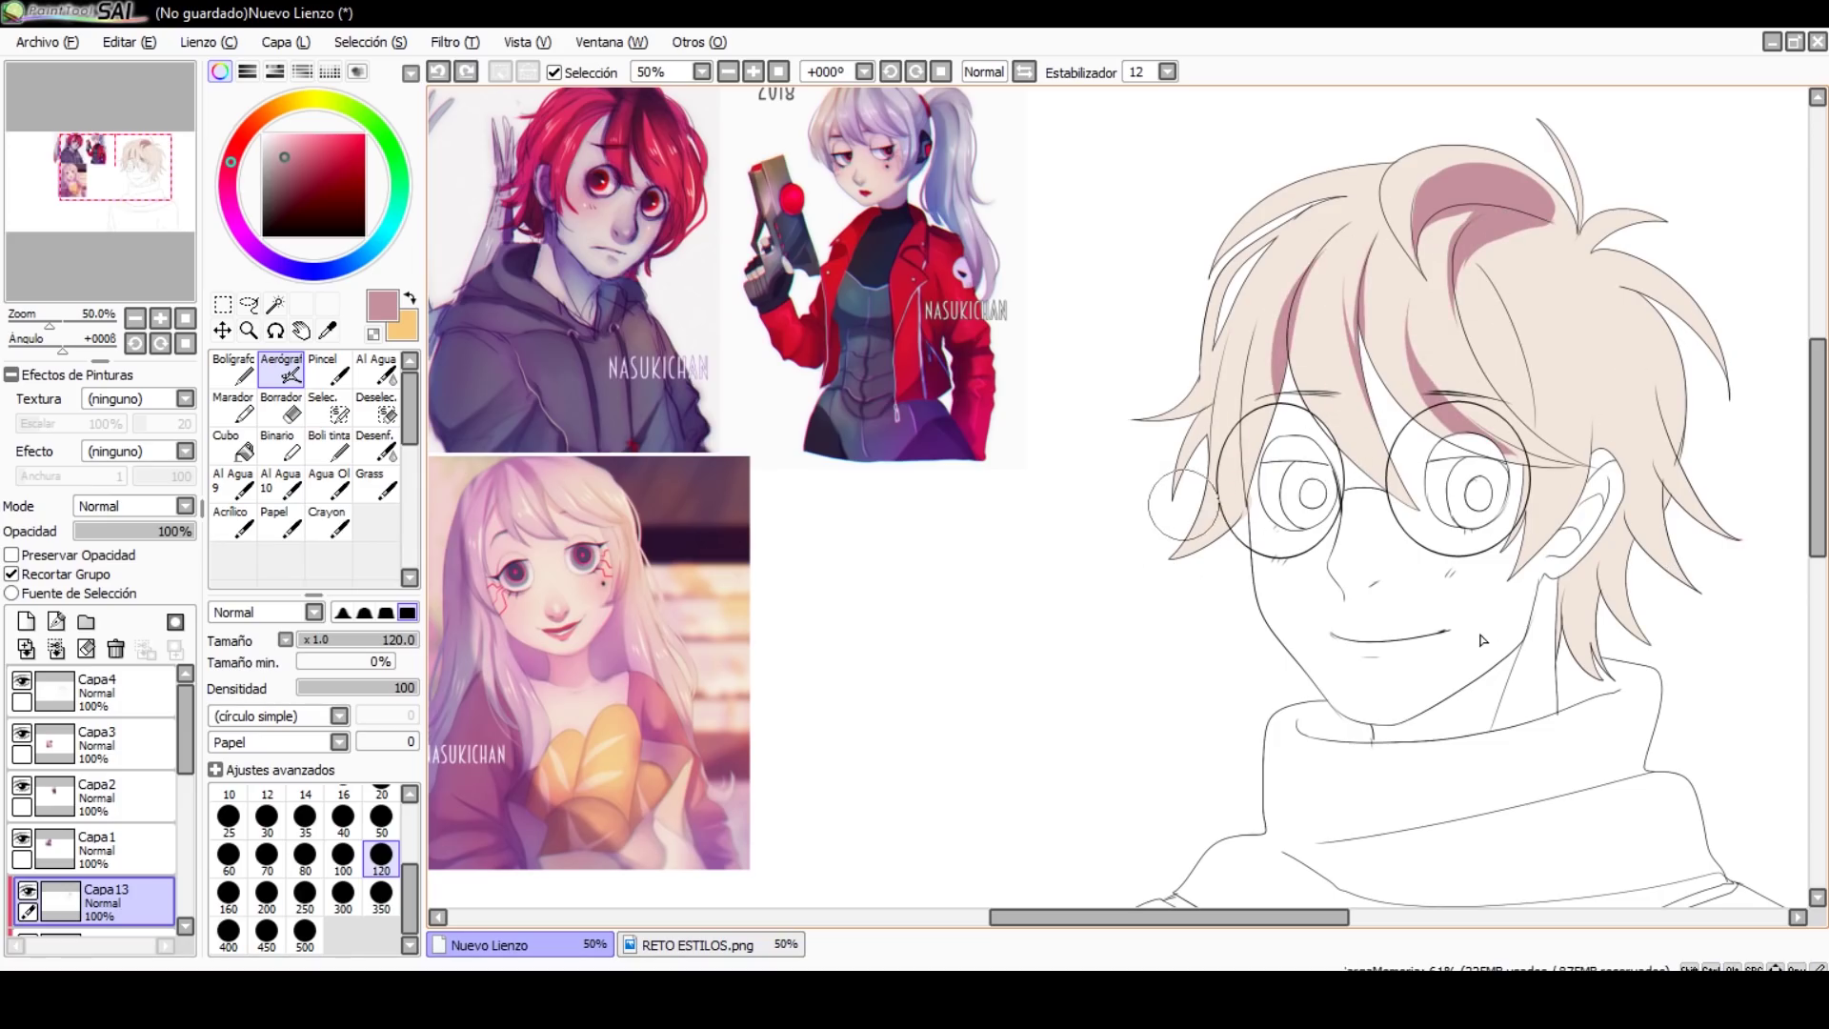
left_click_drag(1182, 548, 1272, 310)
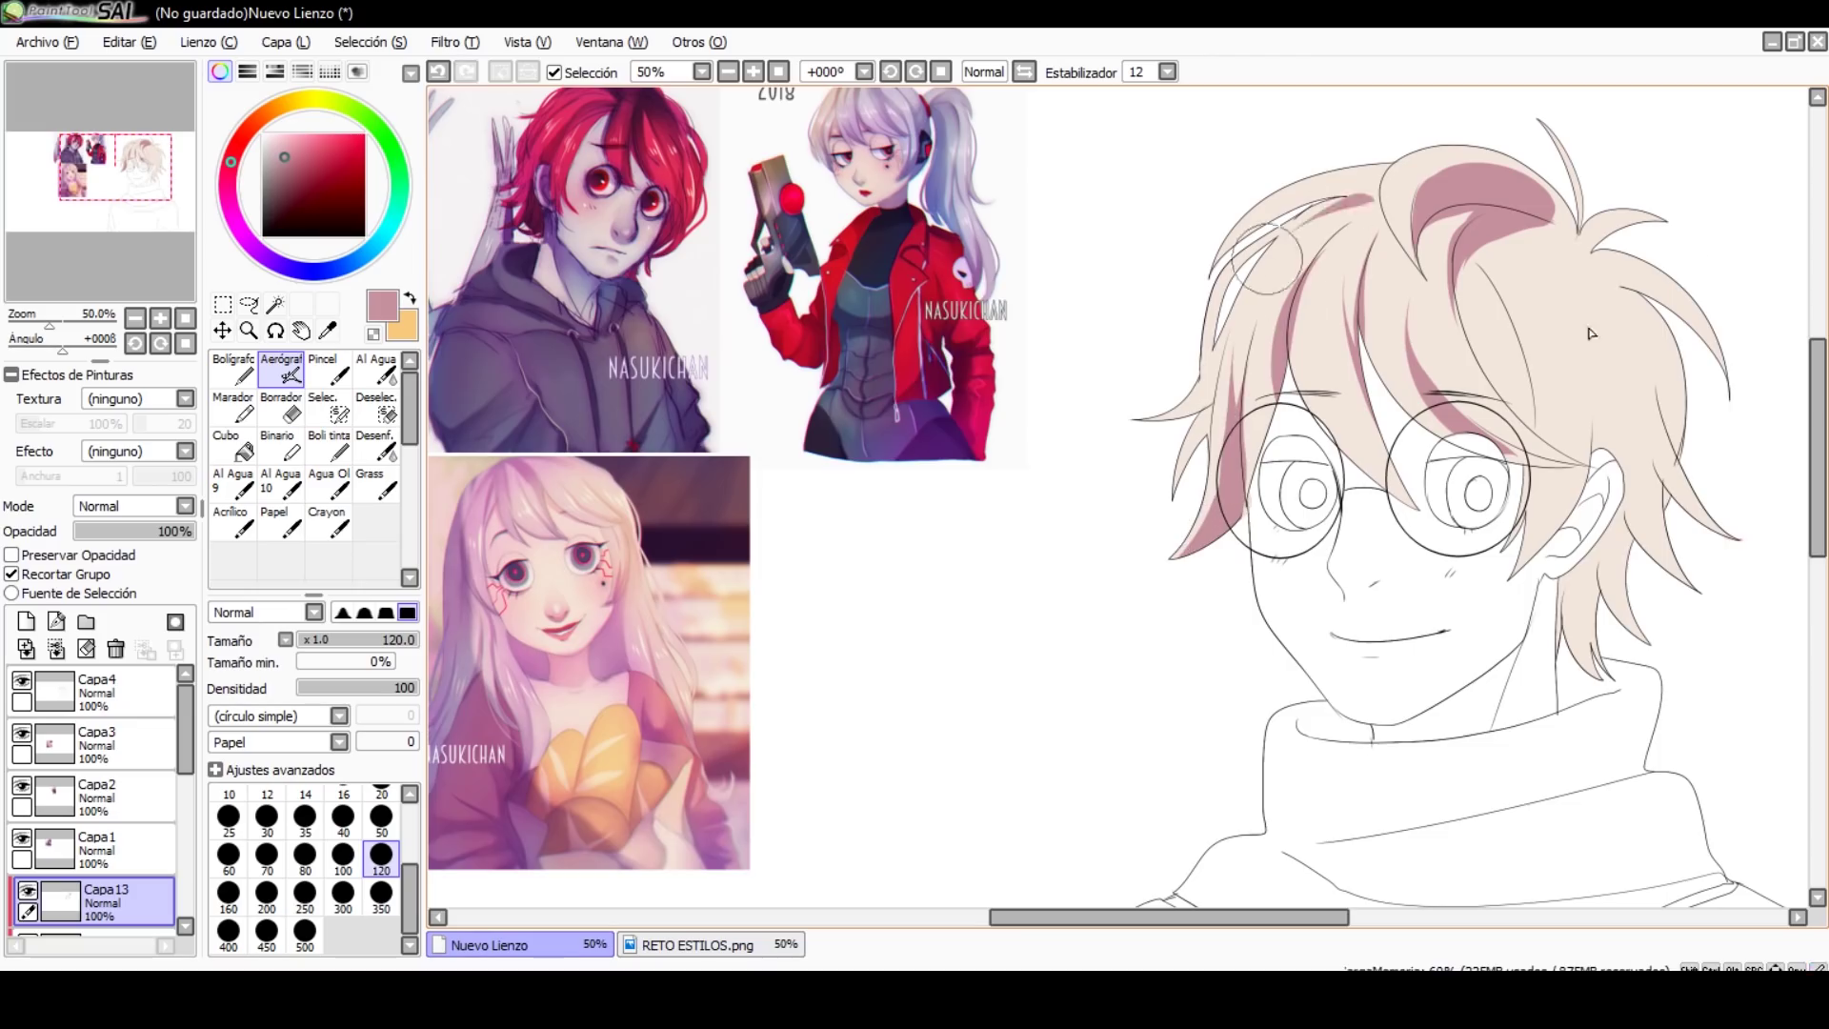
scroll(1334, 239, "up", 1)
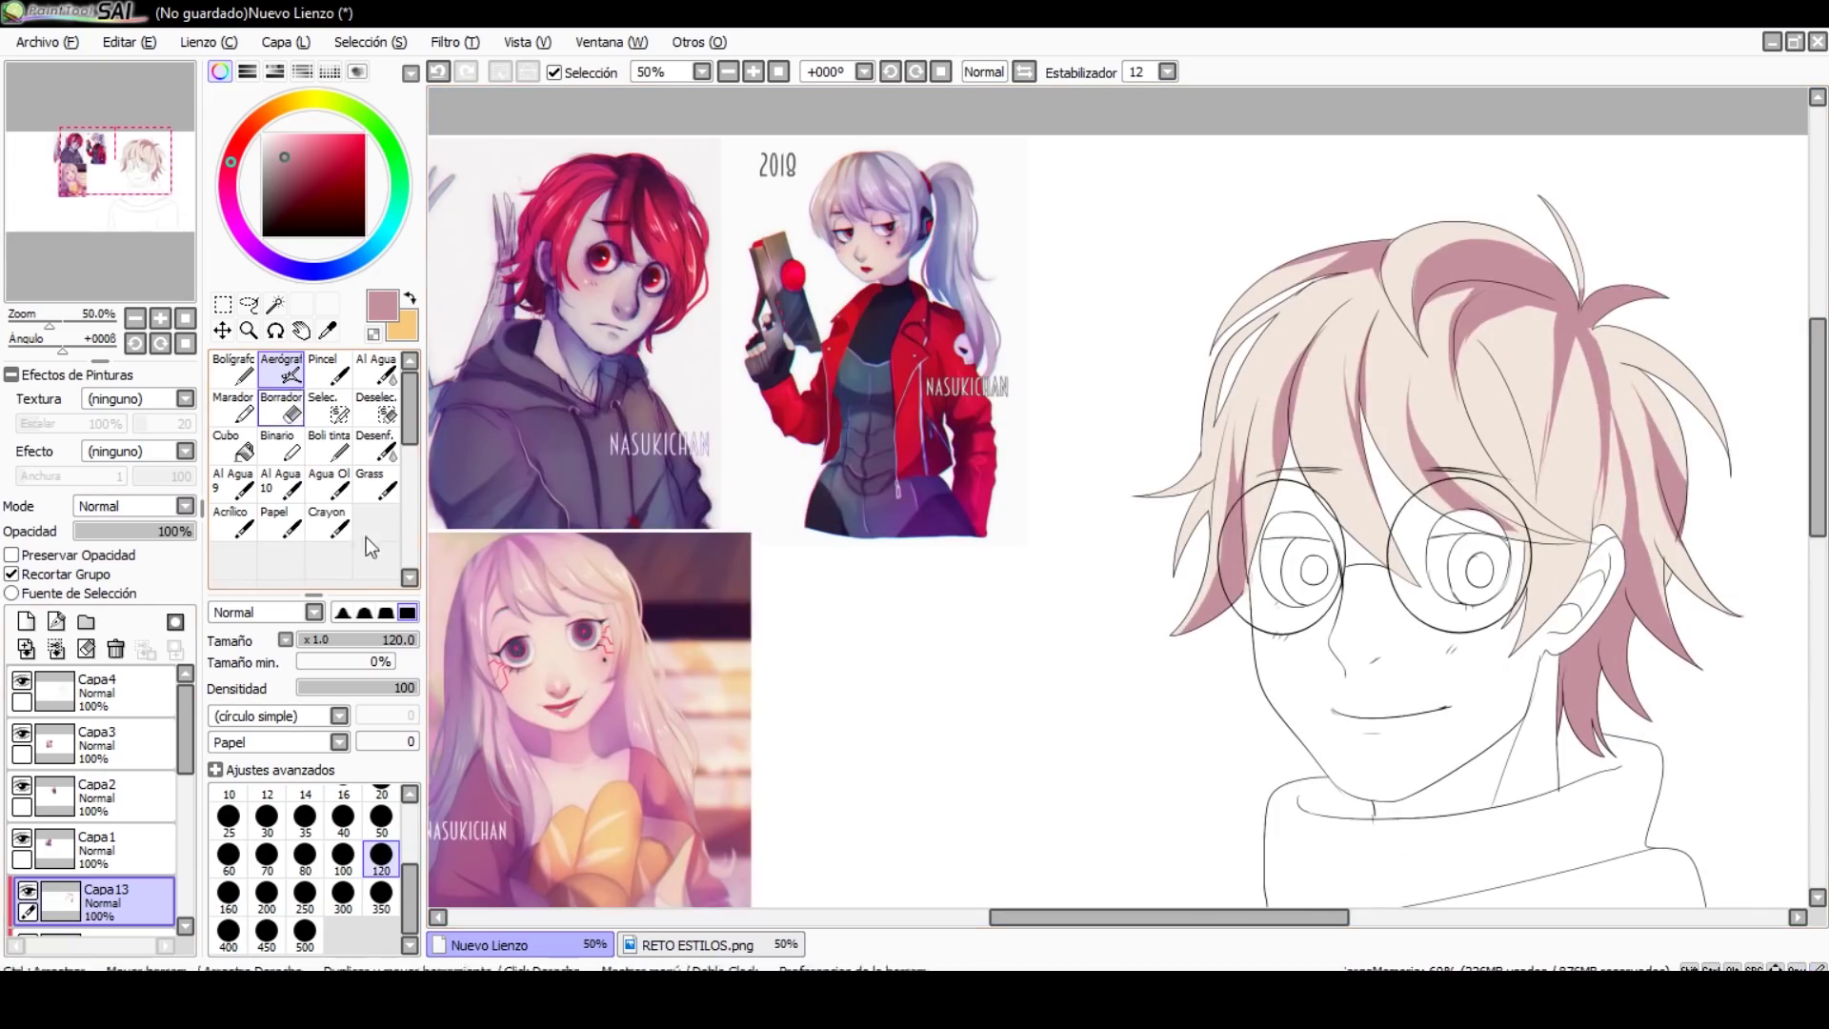
Step: Select the hair shadow shapes and soften them with a size 500 soft brush, using darker purple and the hair's pale beige
key("n")
left_click_drag(1334, 571, 1476, 381)
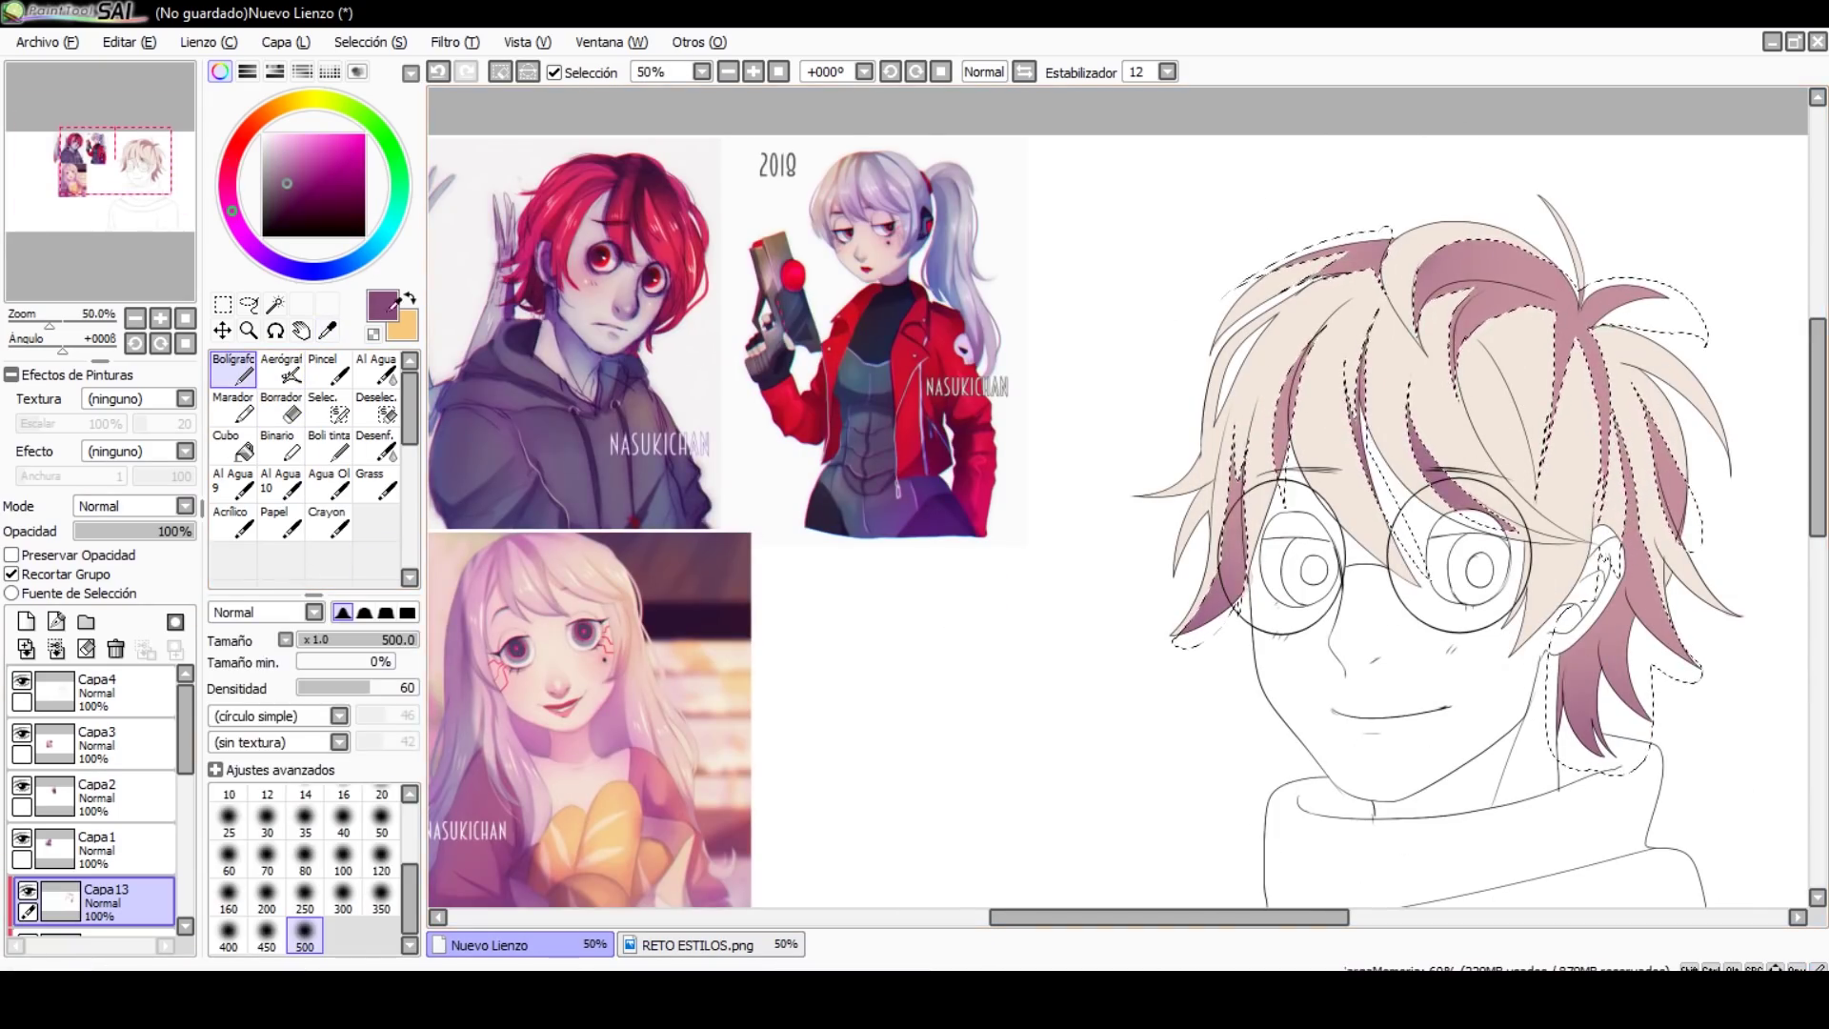
left_click(1500, 305, "alt")
mouse_move(1501, 305)
left_mouse_down()
mouse_move(1449, 381)
mouse_move(1486, 286)
mouse_move(1429, 400)
mouse_move(1663, 281)
left_mouse_up()
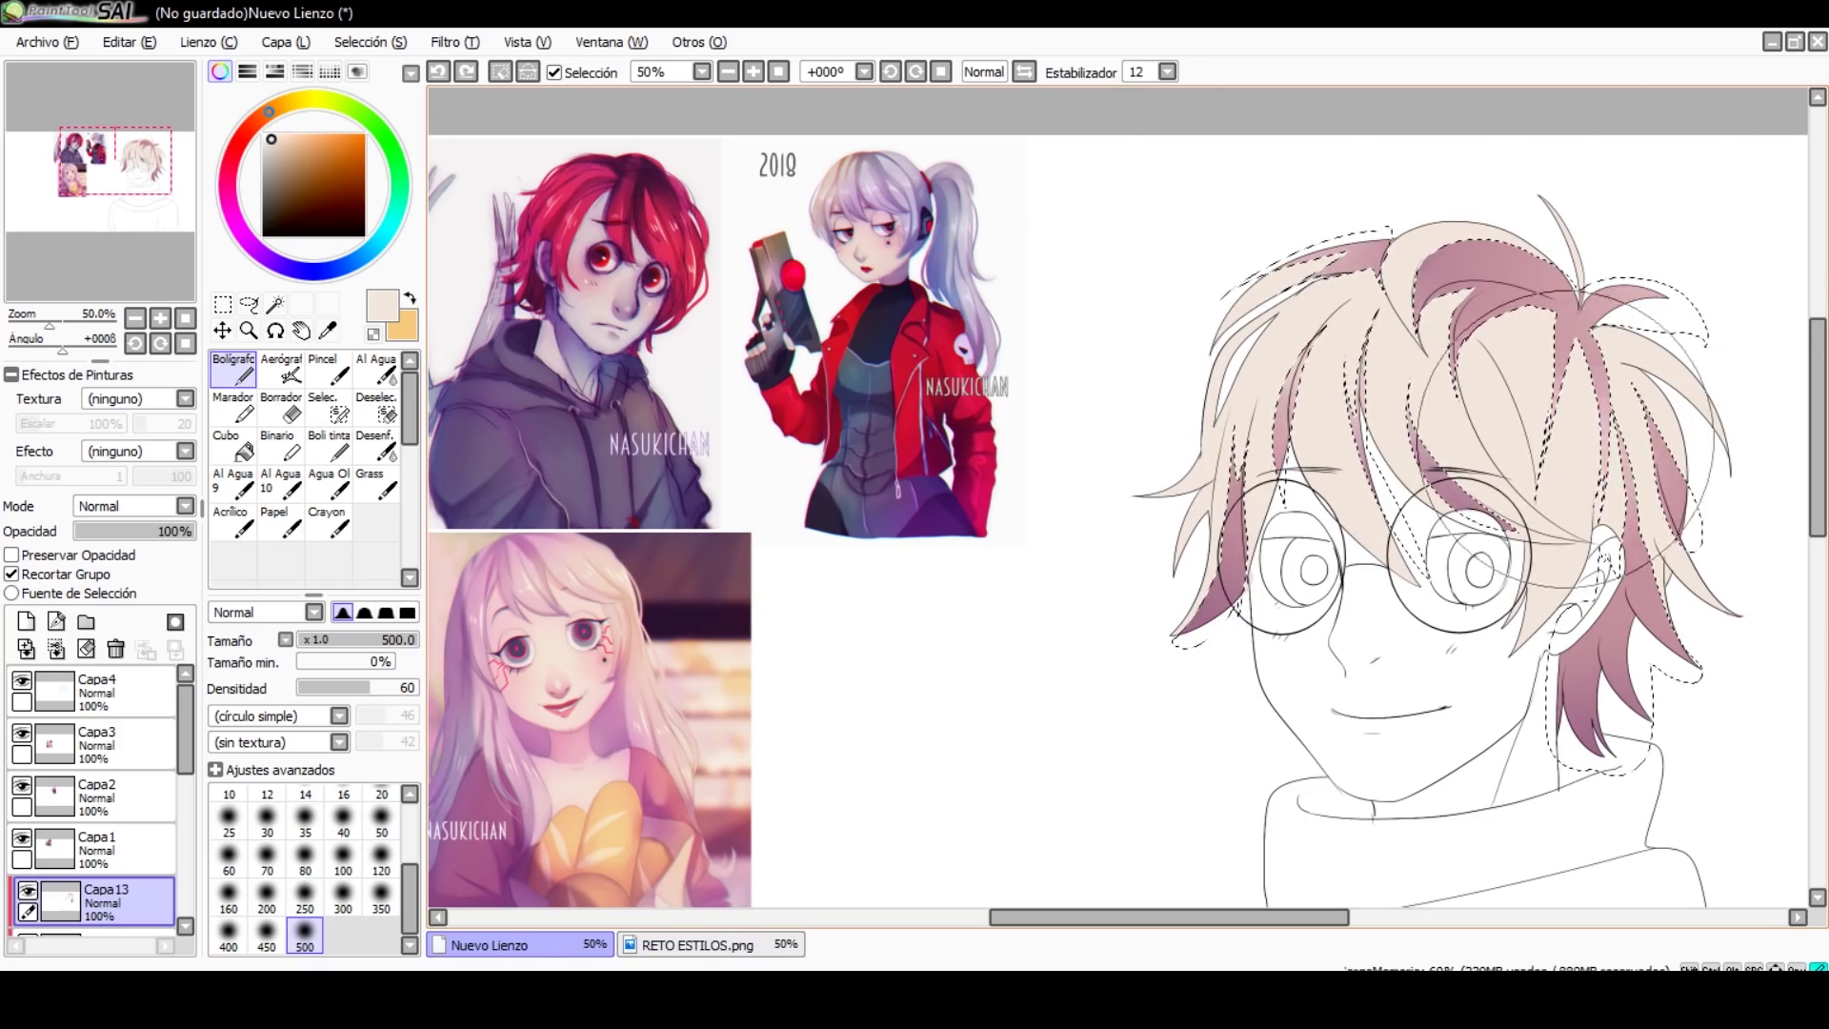
left_click(249, 304)
key("ctrl+d")
Step: Lower the hair shadow layer's opacity to 67%
left_click(135, 318)
left_click_drag(191, 531, 158, 531)
left_click(26, 649)
left_click(160, 318)
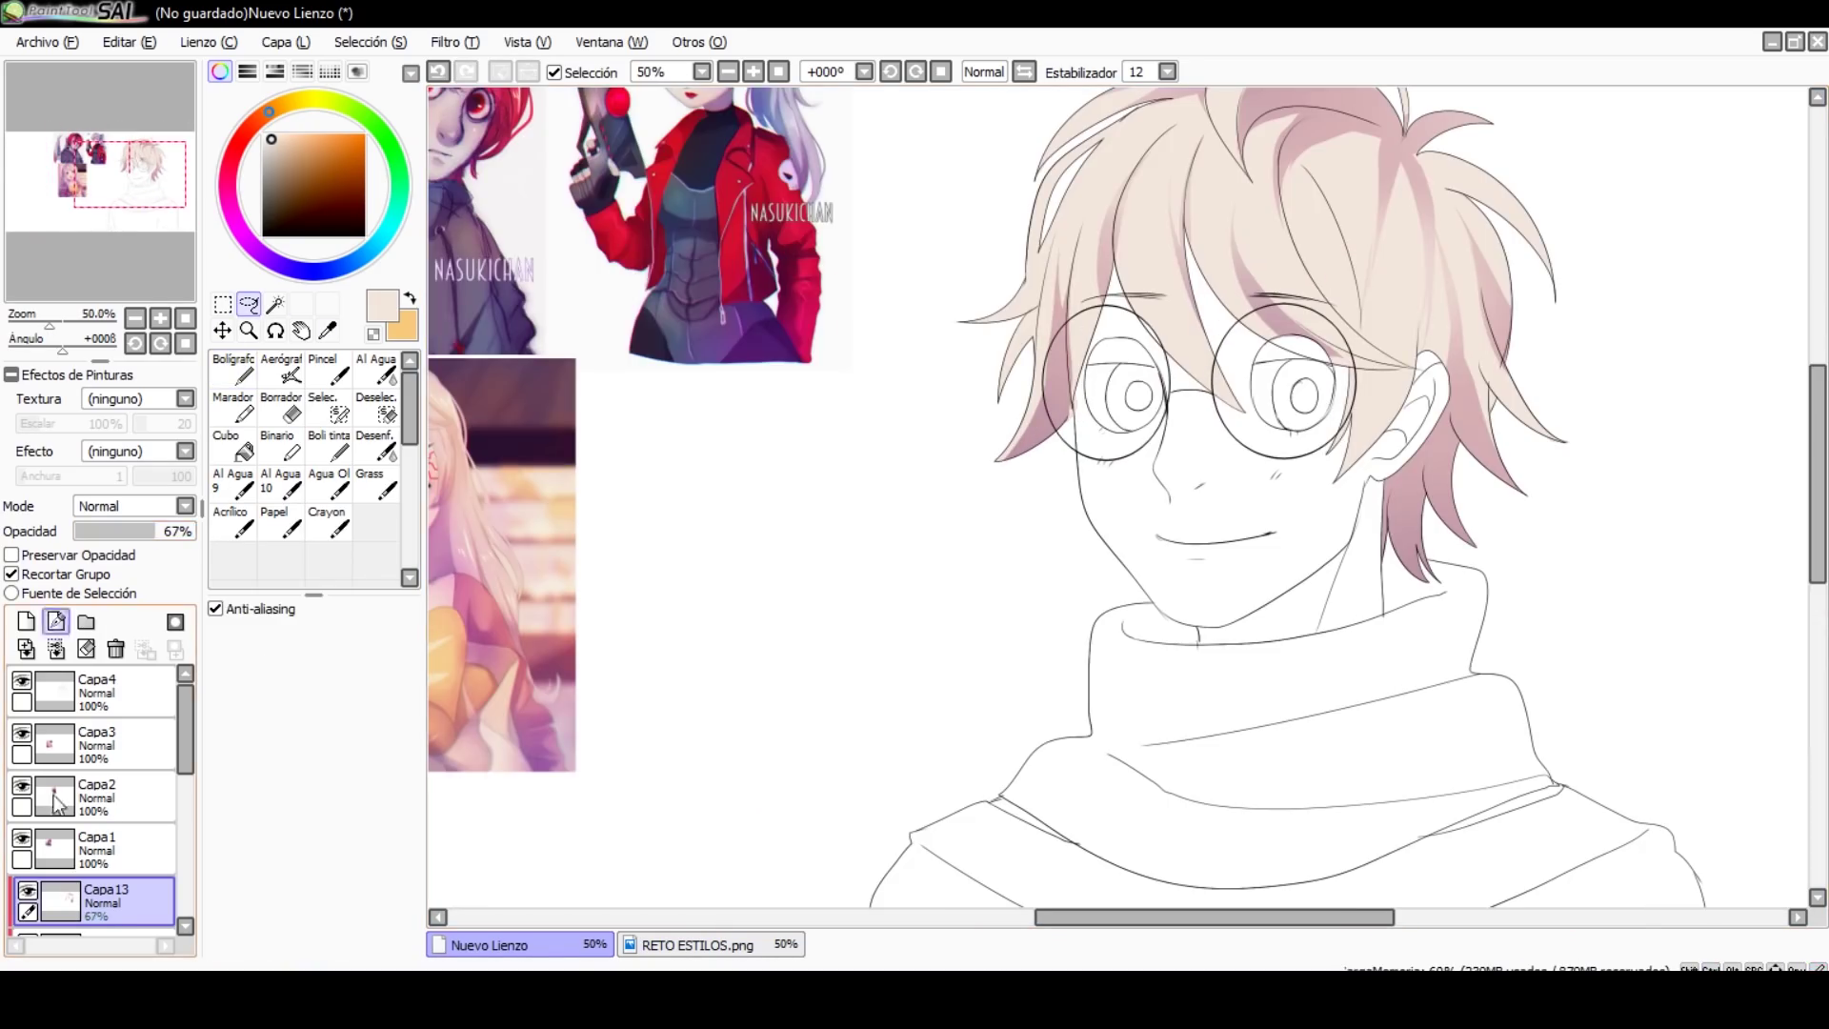
Step: Brush a soft reddish tint over the lower hair locks on a new clipped layer and lower its opacity to 38%
left_click(234, 366)
left_click(1410, 448, "alt")
scroll(1339, 599, "up", 3)
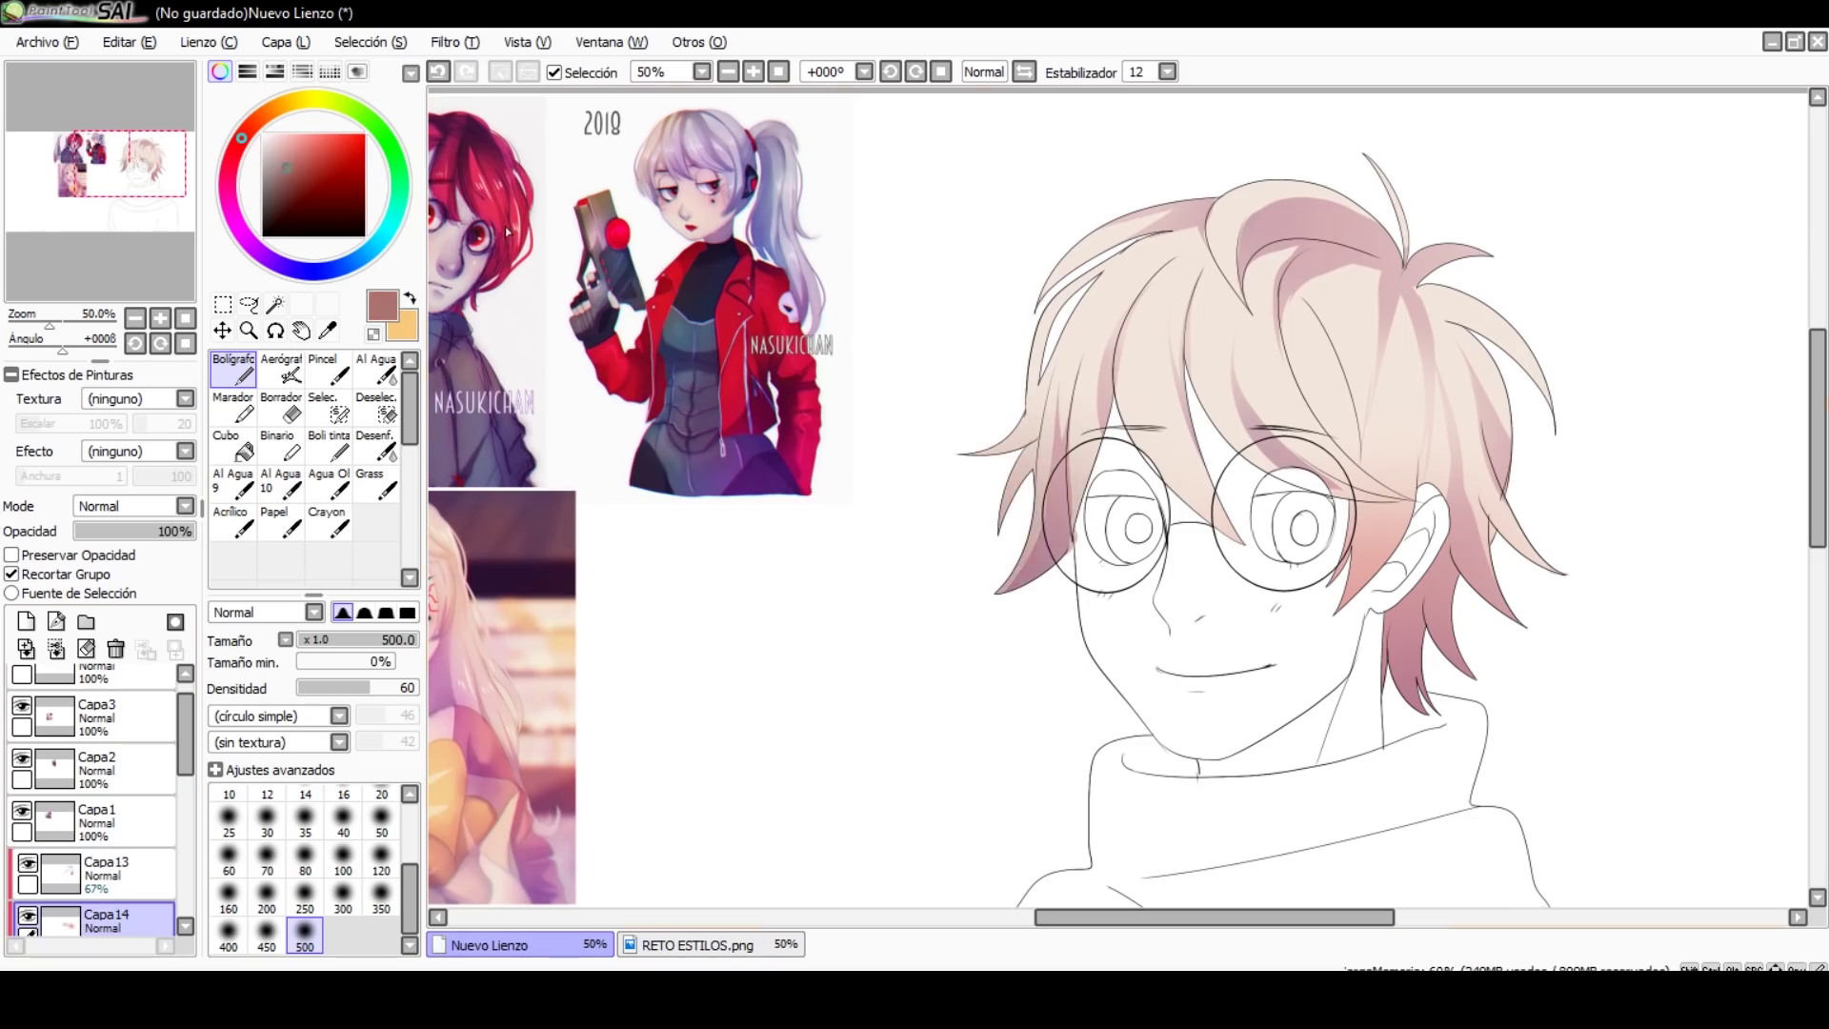
left_click(302, 187)
key("minus")
key("plus")
left_click_drag(191, 531, 120, 530)
Step: Add another clipped hair layer and try painting blended strands over the fringe with the Pincel brush
key("ctrl+shift+n")
left_click(328, 367)
key("ctrl+z")
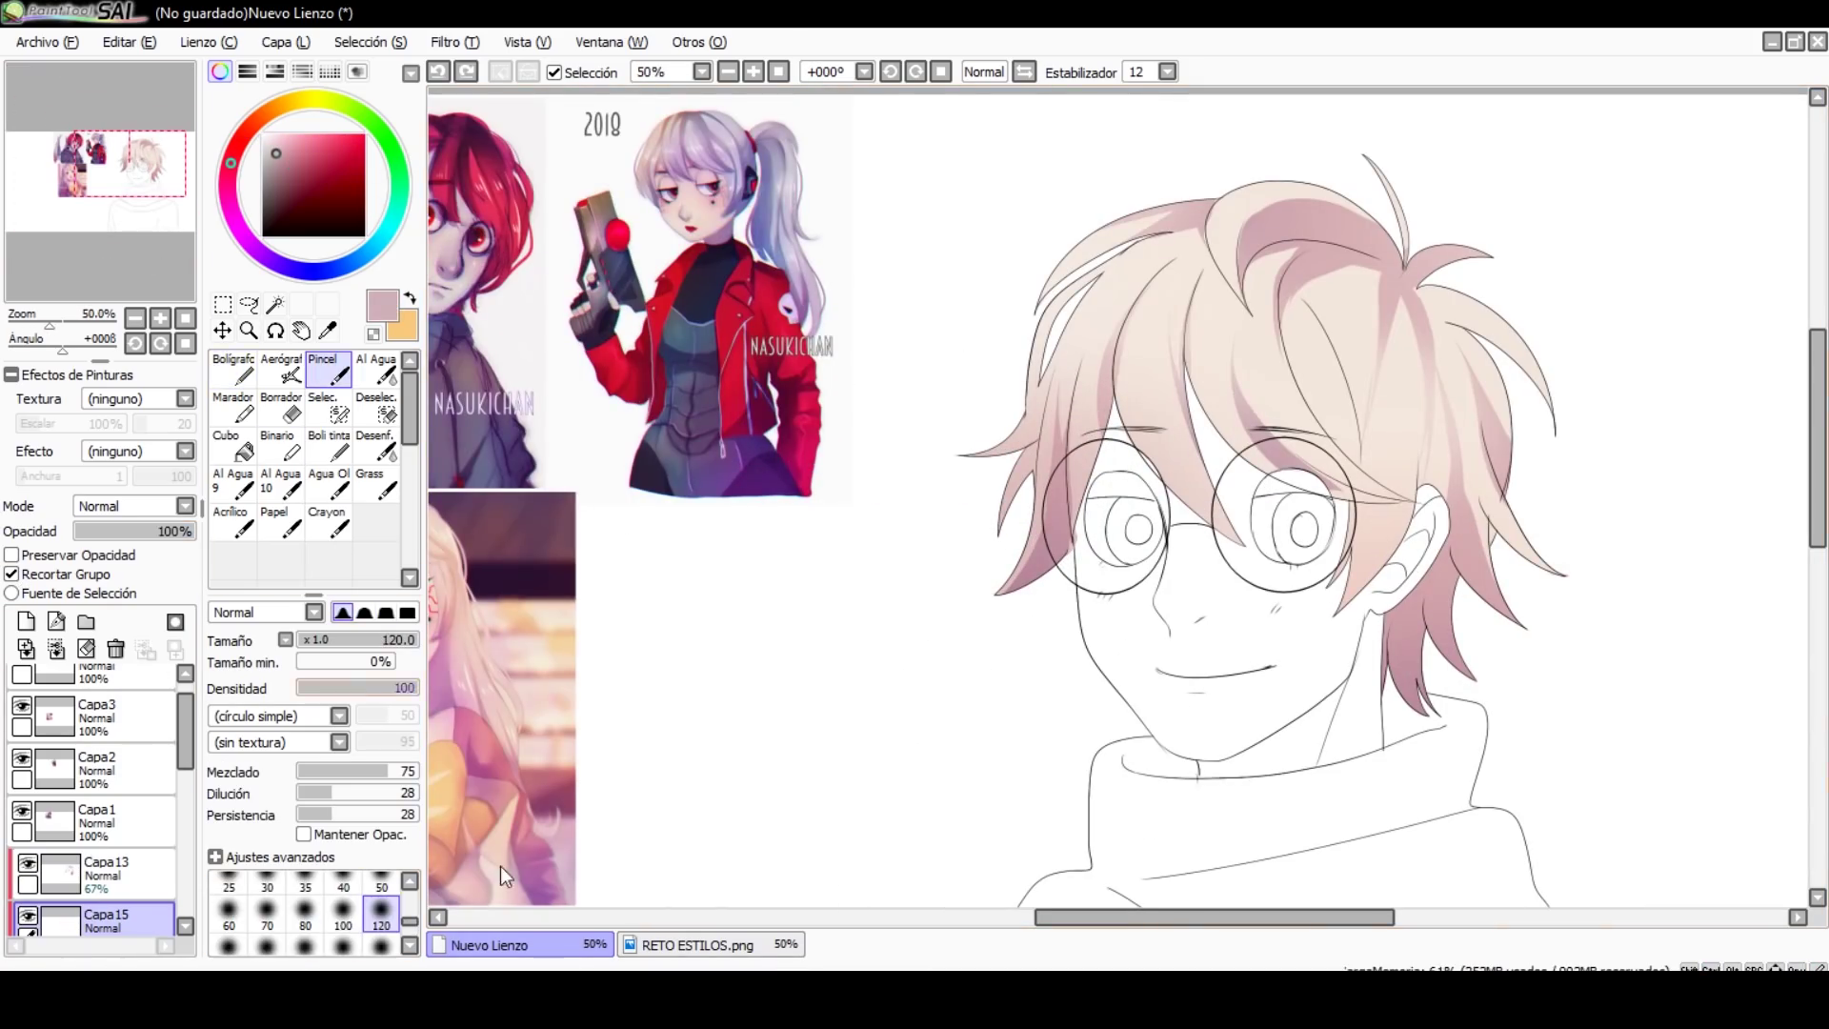
left_click(386, 612)
left_click_drag(1277, 343, 1234, 448)
left_click_drag(1248, 229, 1324, 476)
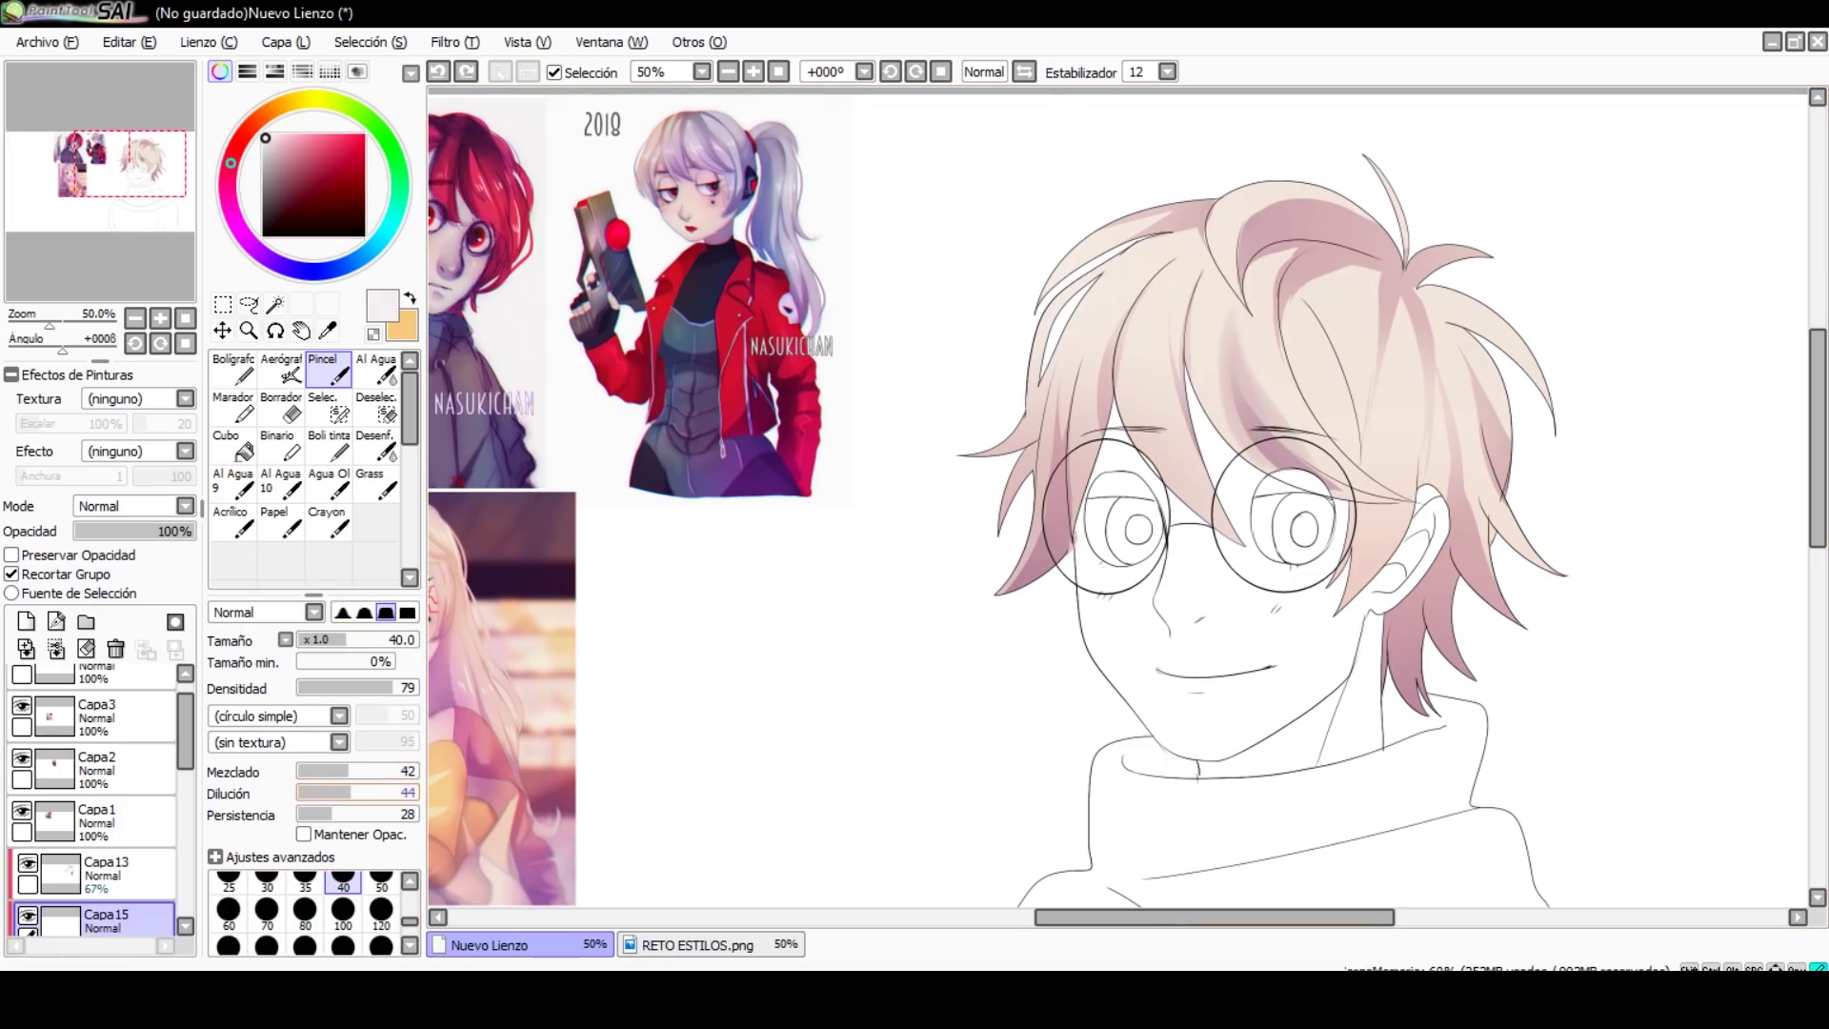
key("ctrl+z")
Step: Enlarge the Pincel brush to 120 and paint blended mauve strands down the fringe and front locks
key("bracketright")
key("bracketright")
key("bracketright")
key("bracketright")
key("bracketright")
key("bracketright")
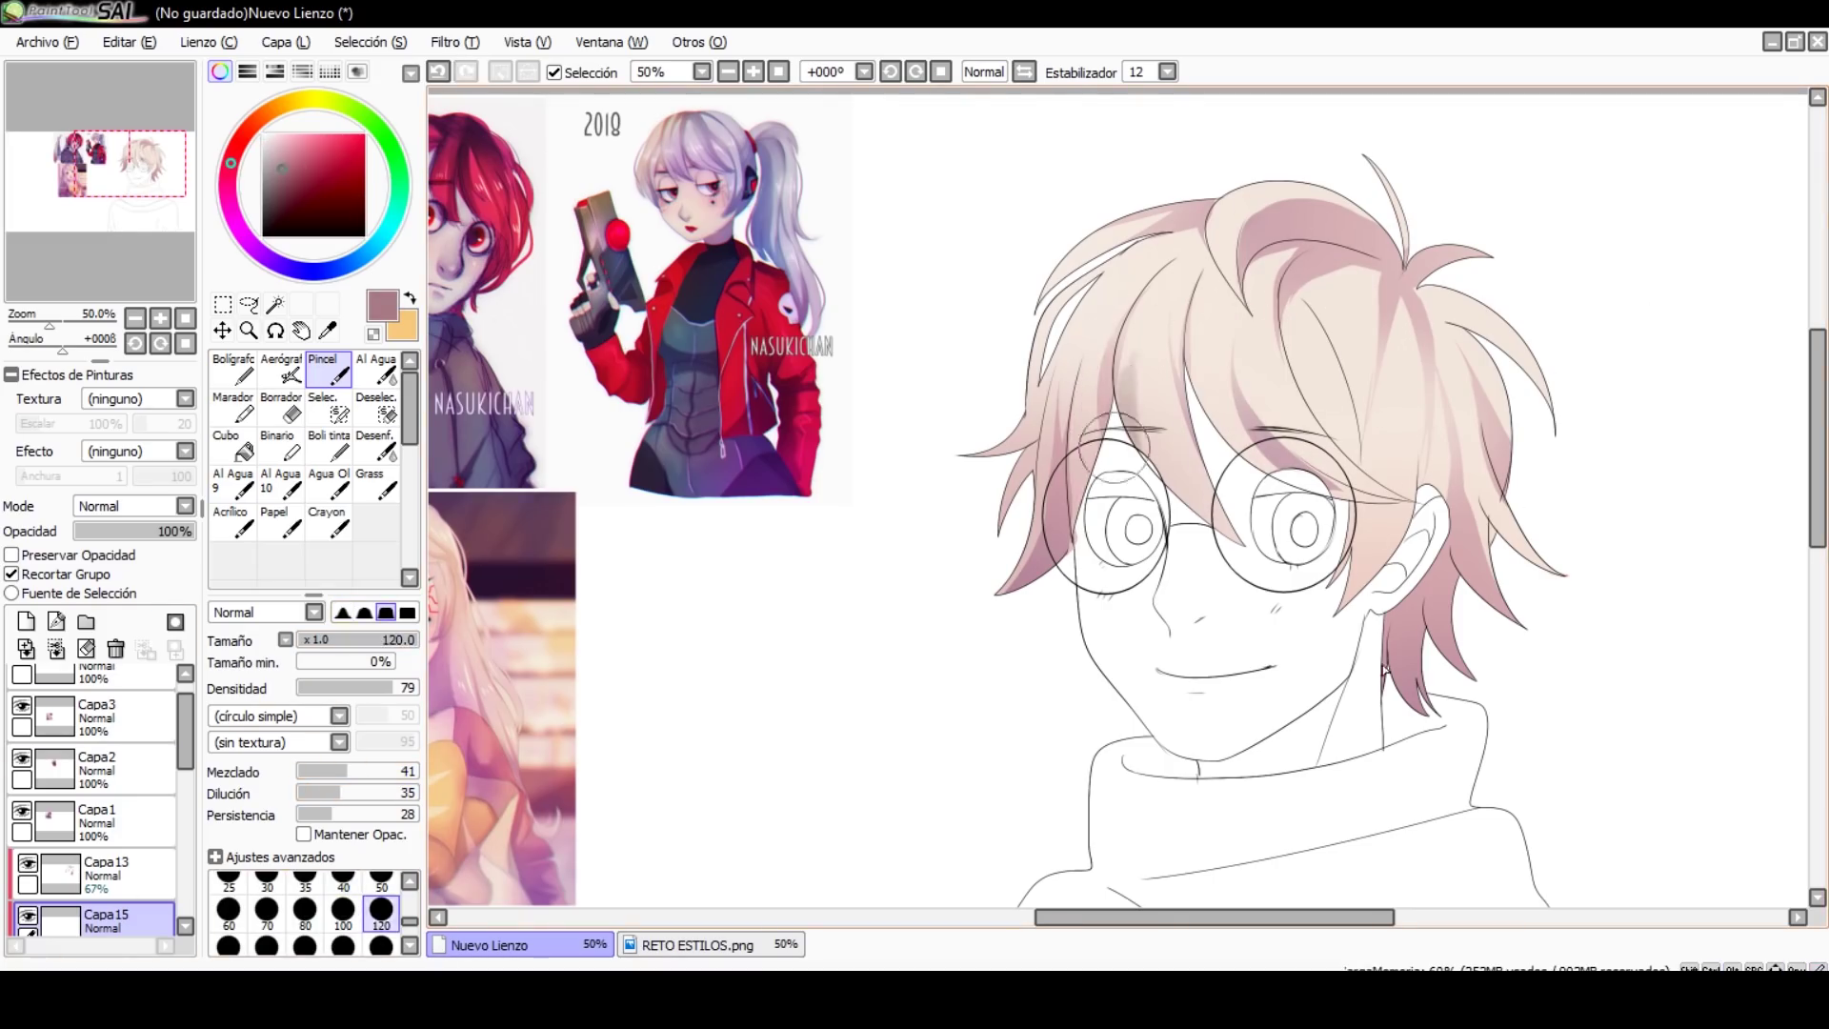
left_click_drag(1095, 315, 1110, 515)
left_click_drag(1238, 276, 1353, 496)
left_click_drag(1362, 286, 1410, 495)
key("ctrl+z")
Step: Paint more blended strands over the crown and back hair, sampling the hair's own beige
left_click_drag(1458, 353, 1467, 562)
left_click_drag(1324, 276, 1209, 505)
key("ctrl+z")
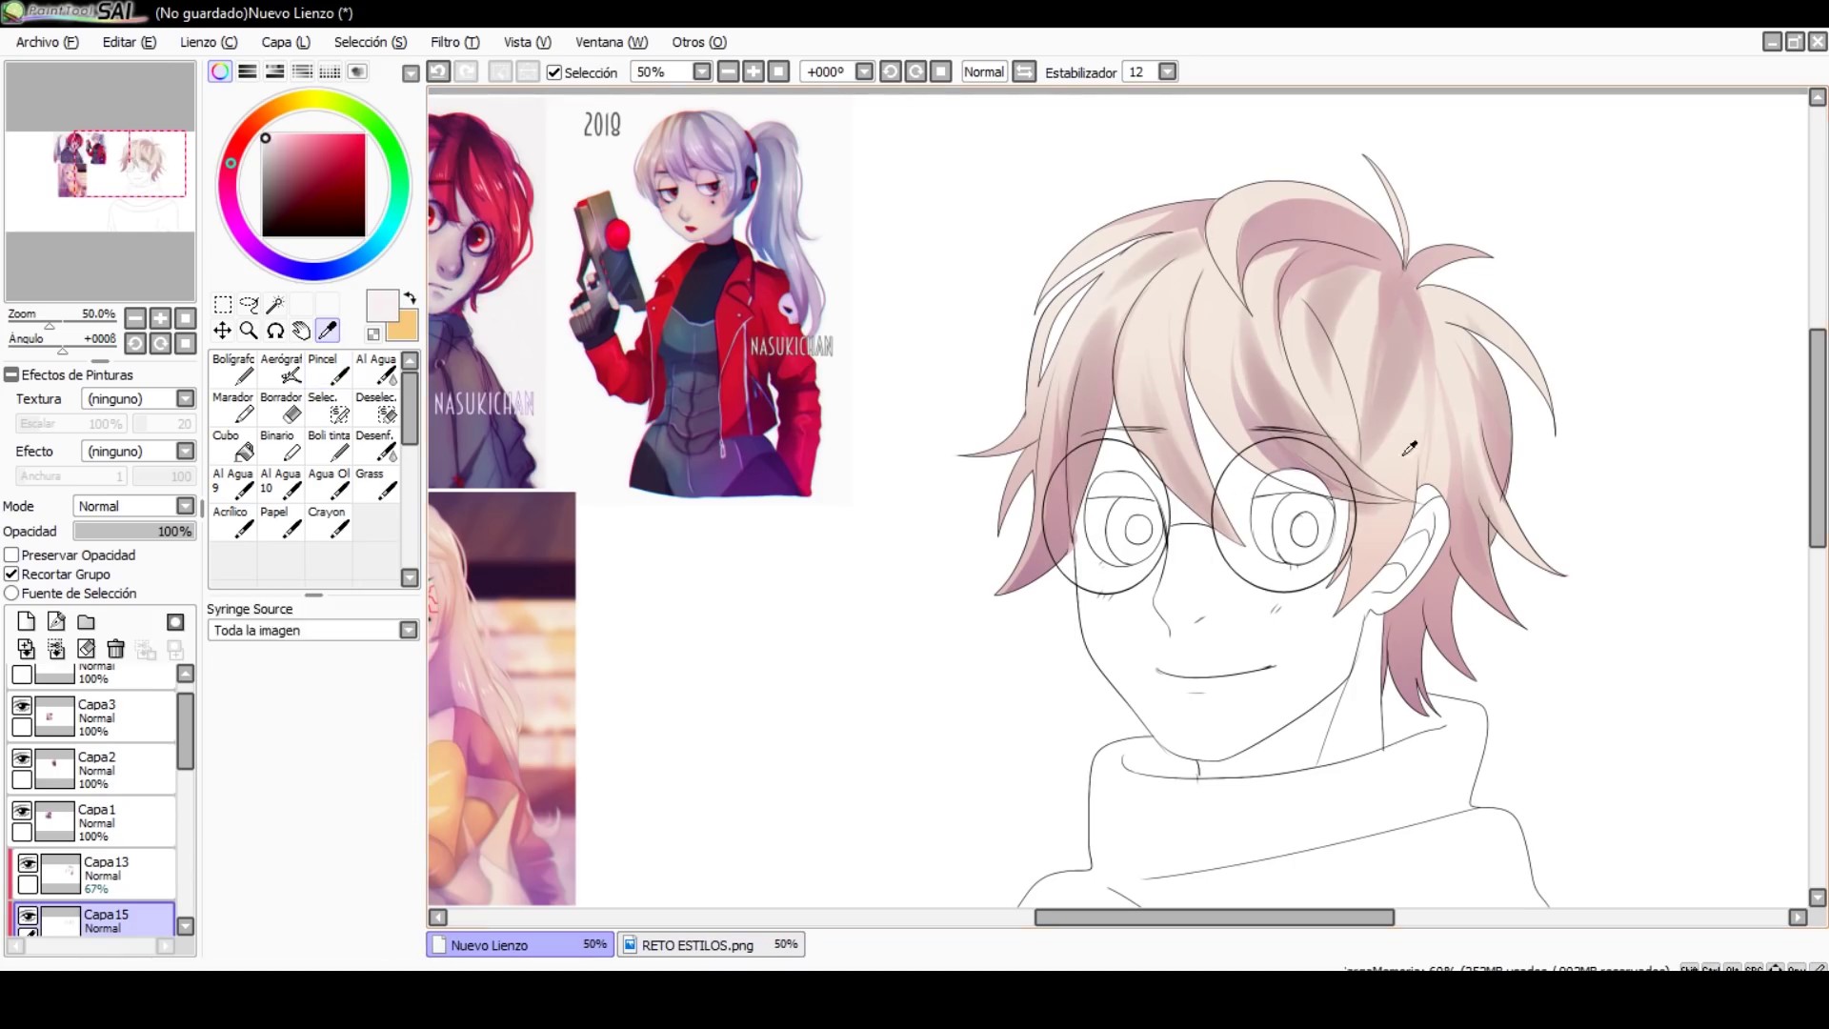
left_click(1352, 258, "alt")
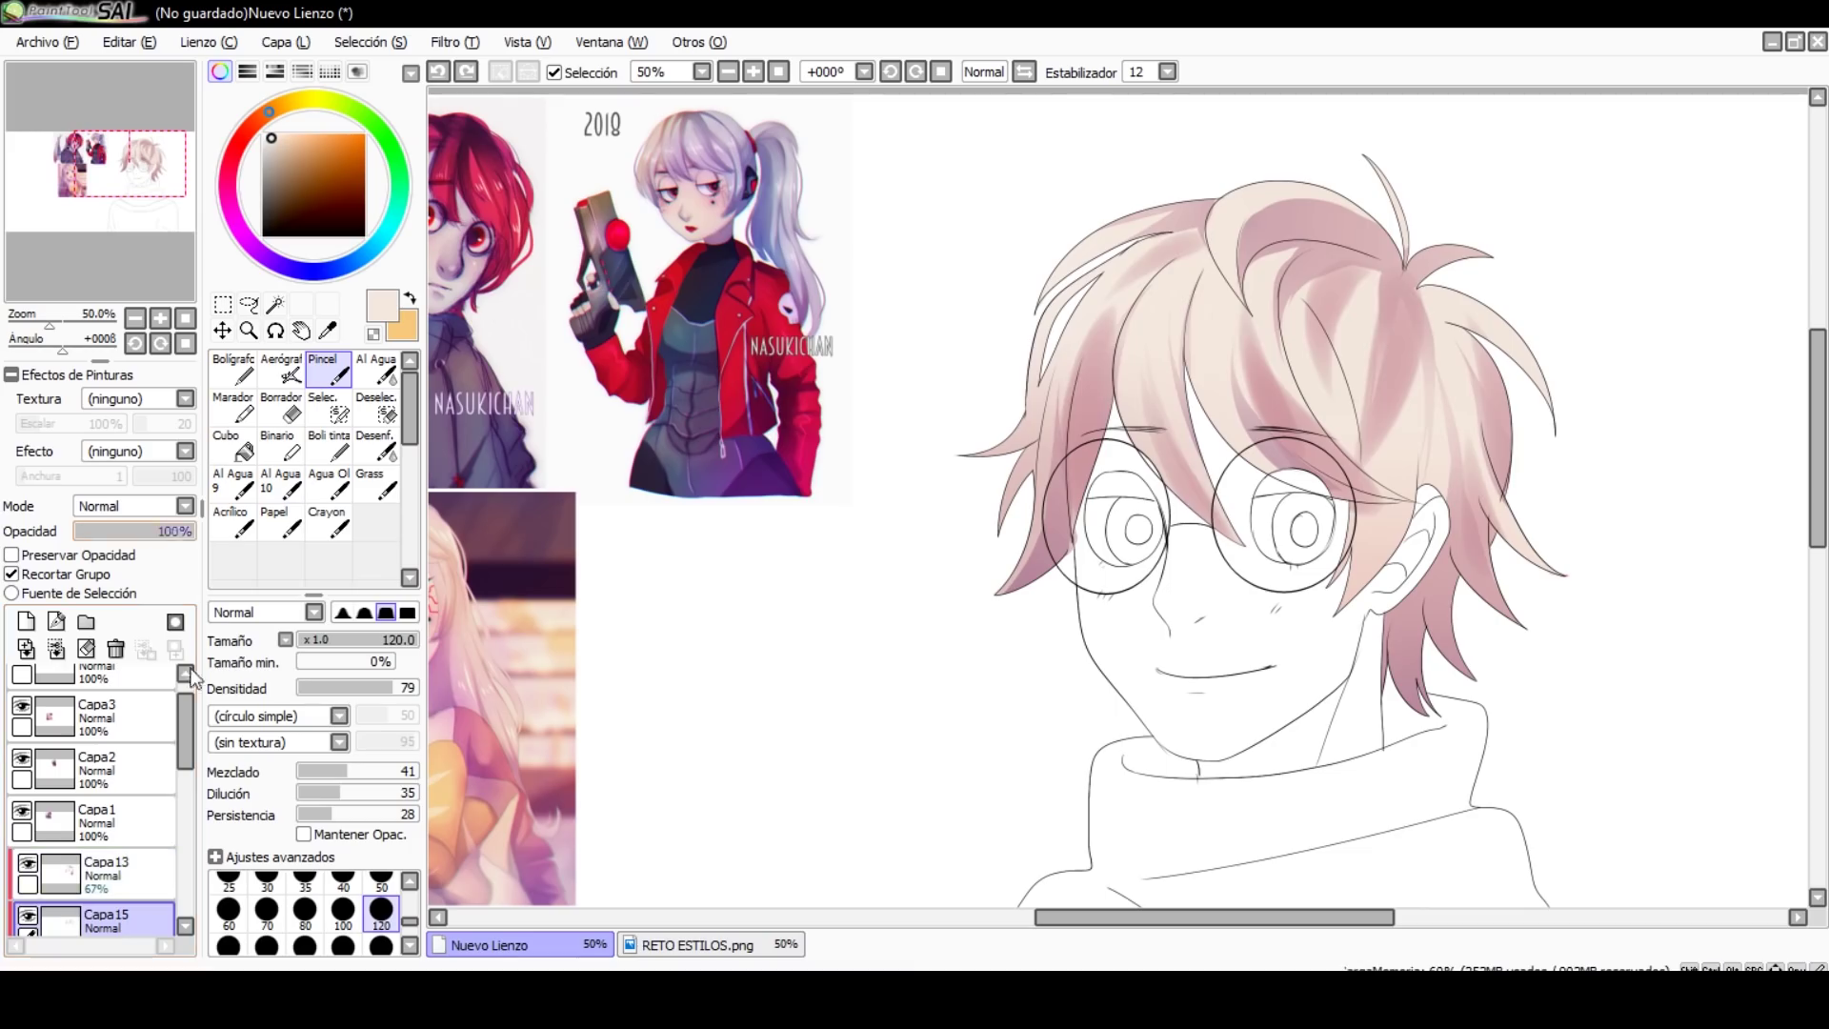
key("ctrl+z")
Step: Add new clipped layers and paint thin white highlight streaks across the fringe and side locks with the size 20 airbrush
key("ctrl+shift+n")
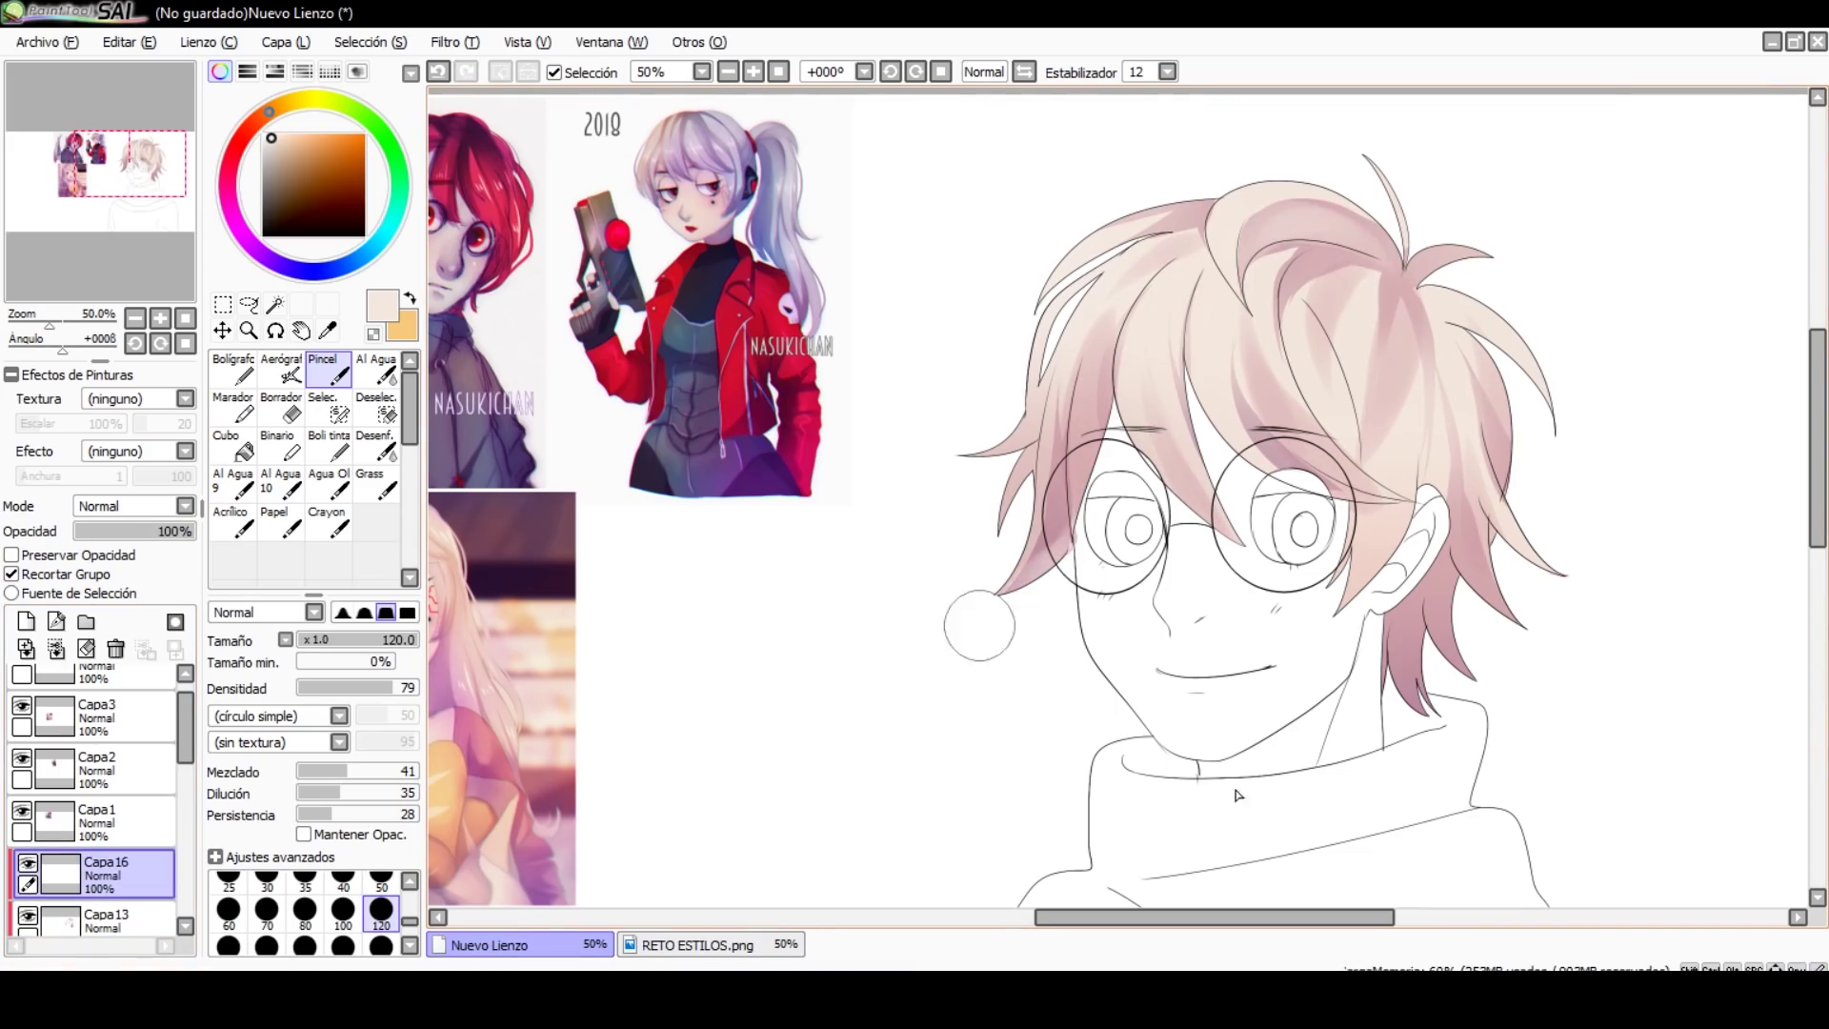
scroll(1312, 425, "down", 3)
scroll(1312, 425, "up", 3)
key("ctrl+shift+n")
scroll(427, 694, "down", 2)
scroll(427, 694, "up", 2)
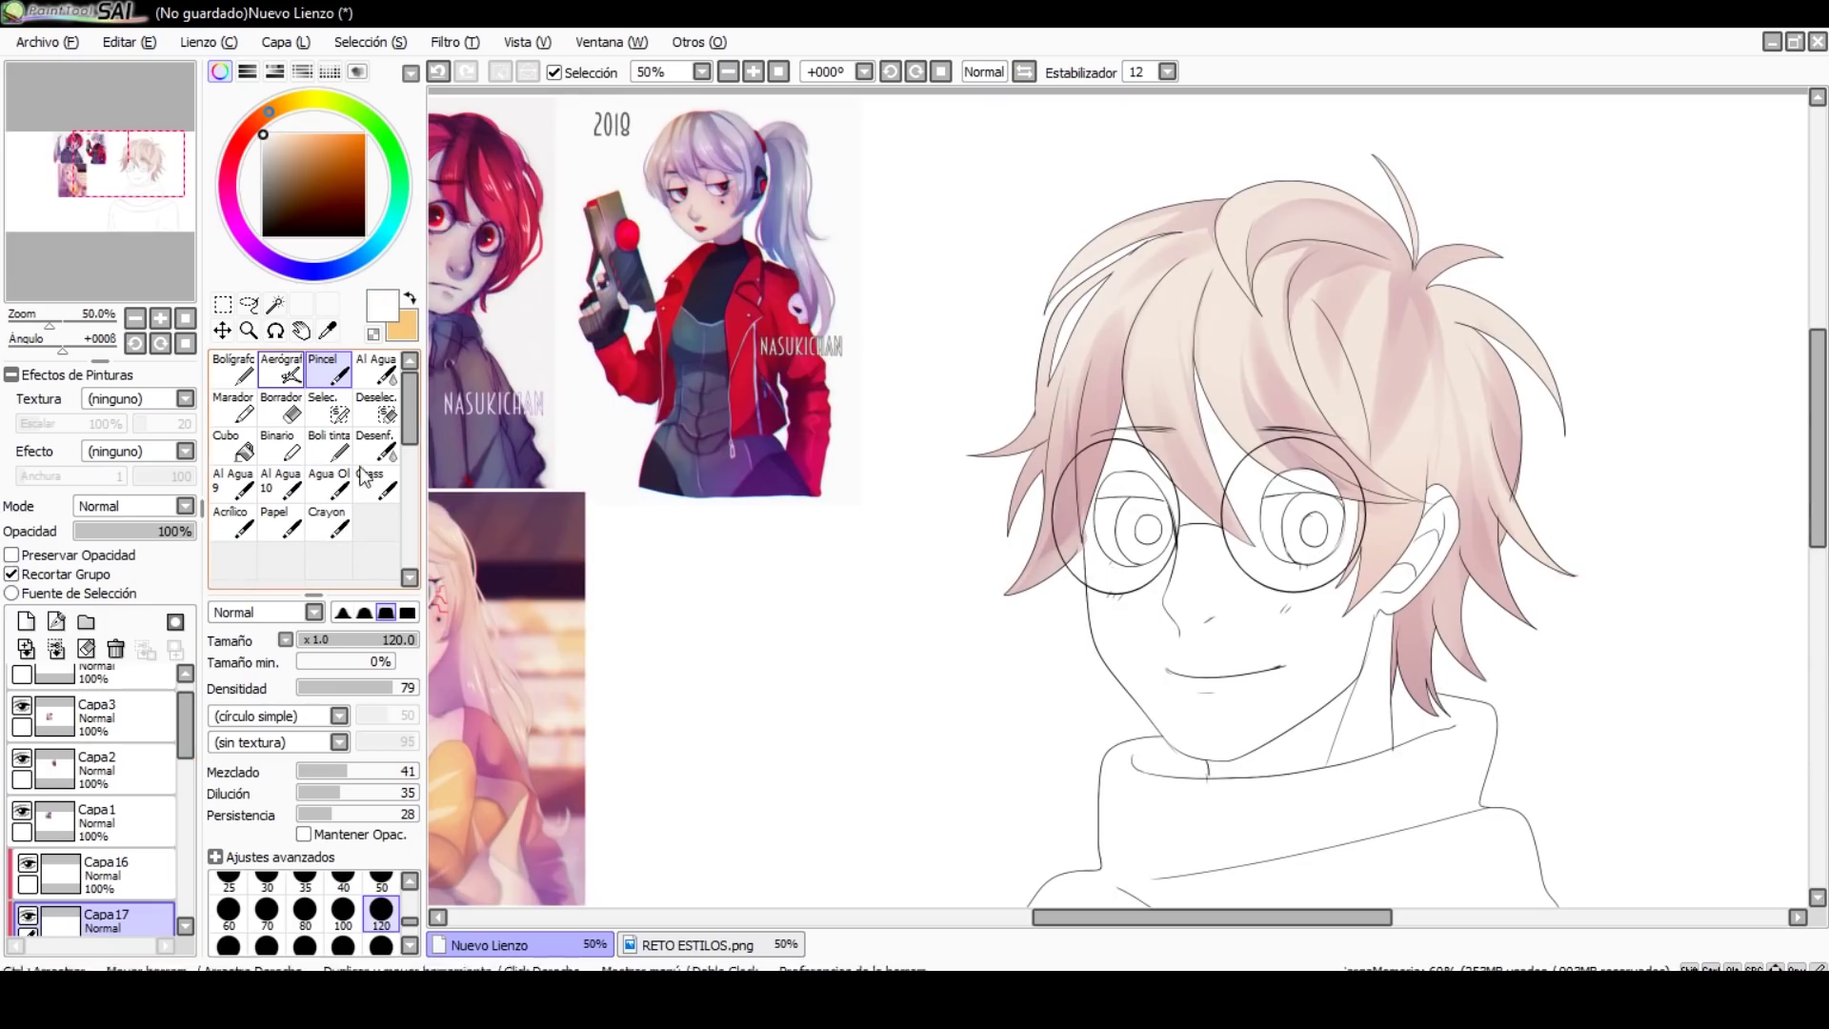
key("v")
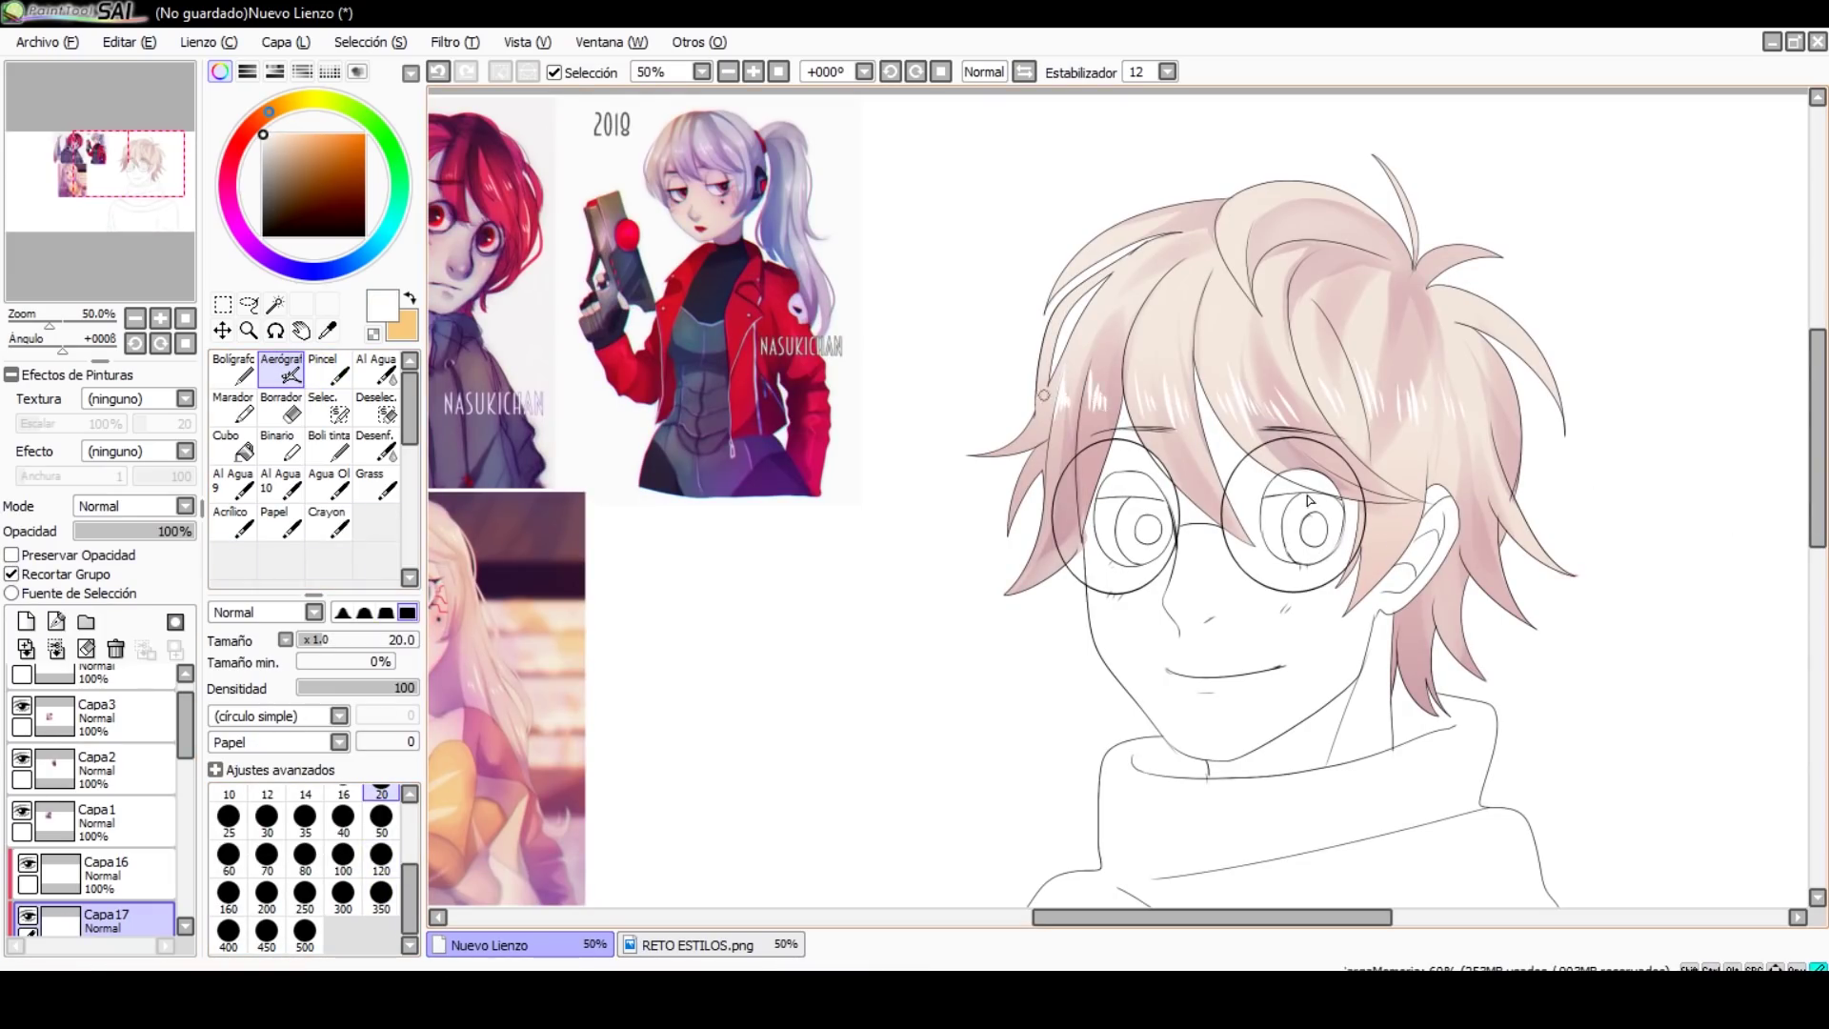
scroll(1309, 545, "down", 3)
scroll(1147, 523, "up", 2)
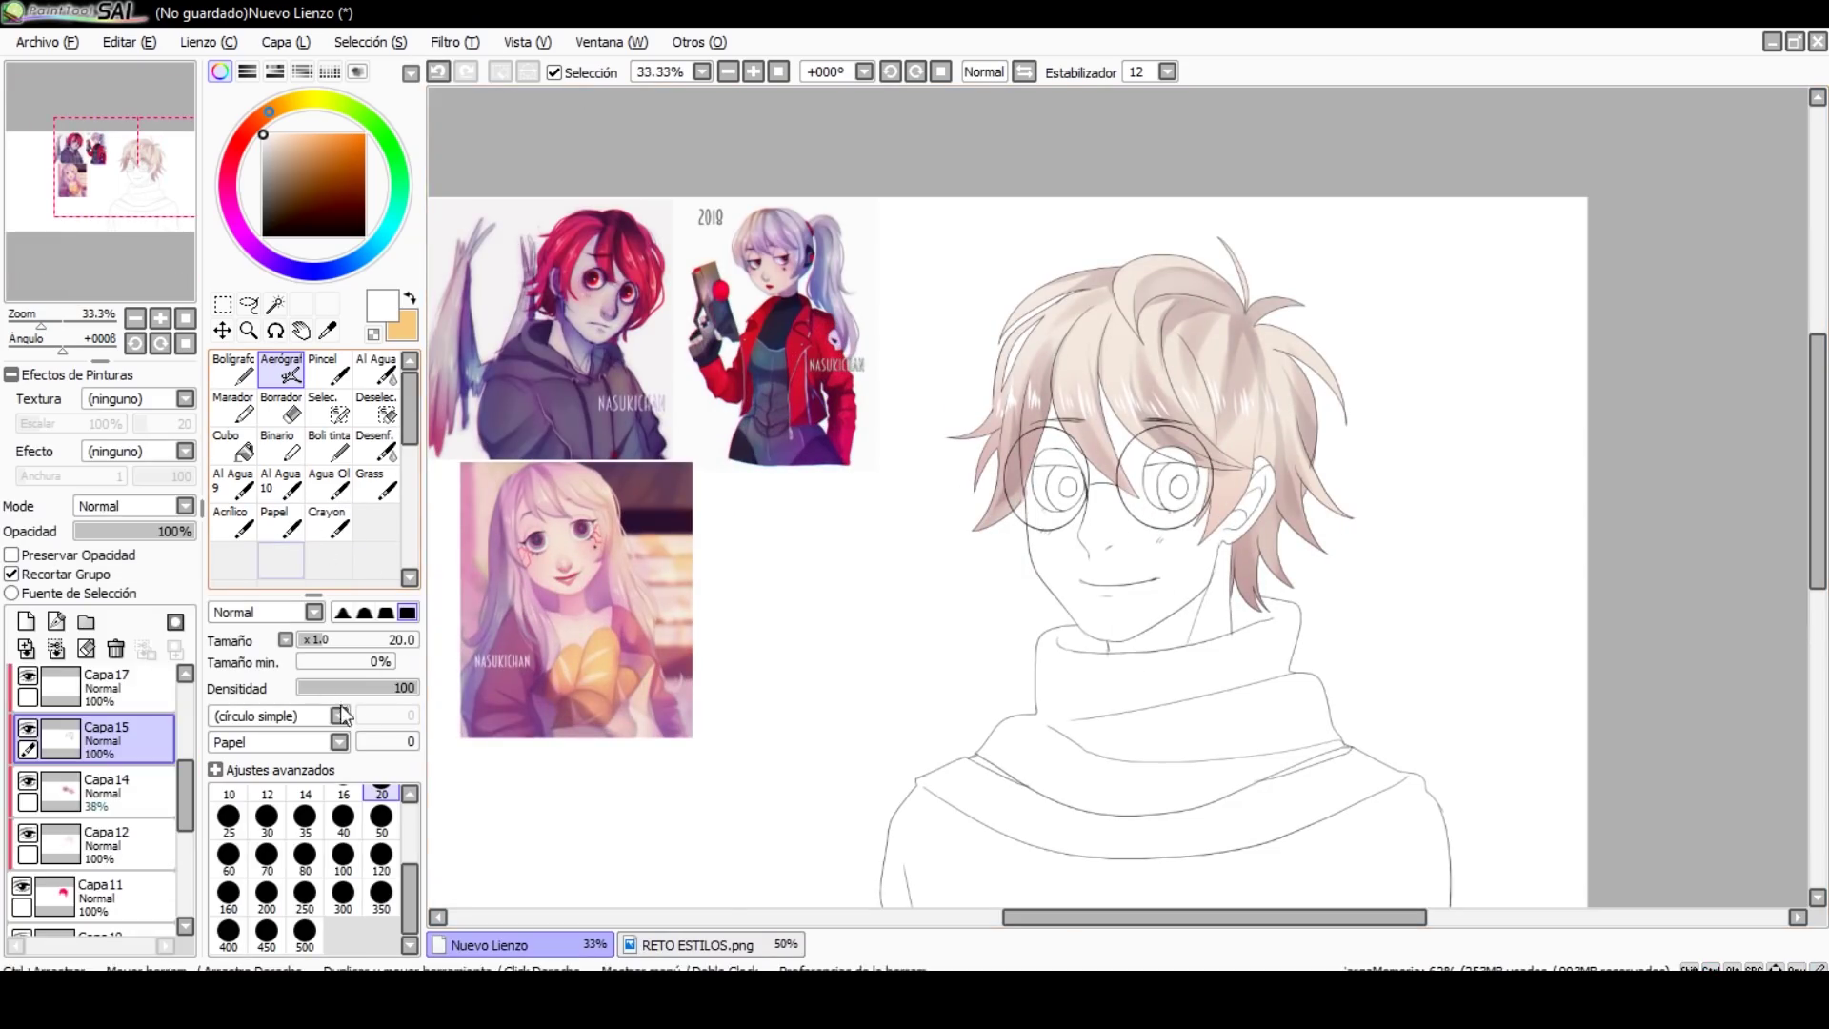
Step: Brush reddish brown over the crown on a new clipped Lumi & Shade layer and set its opacity to 11%
left_click(122, 670)
left_click(232, 367)
left_click_drag(1095, 286, 1315, 400)
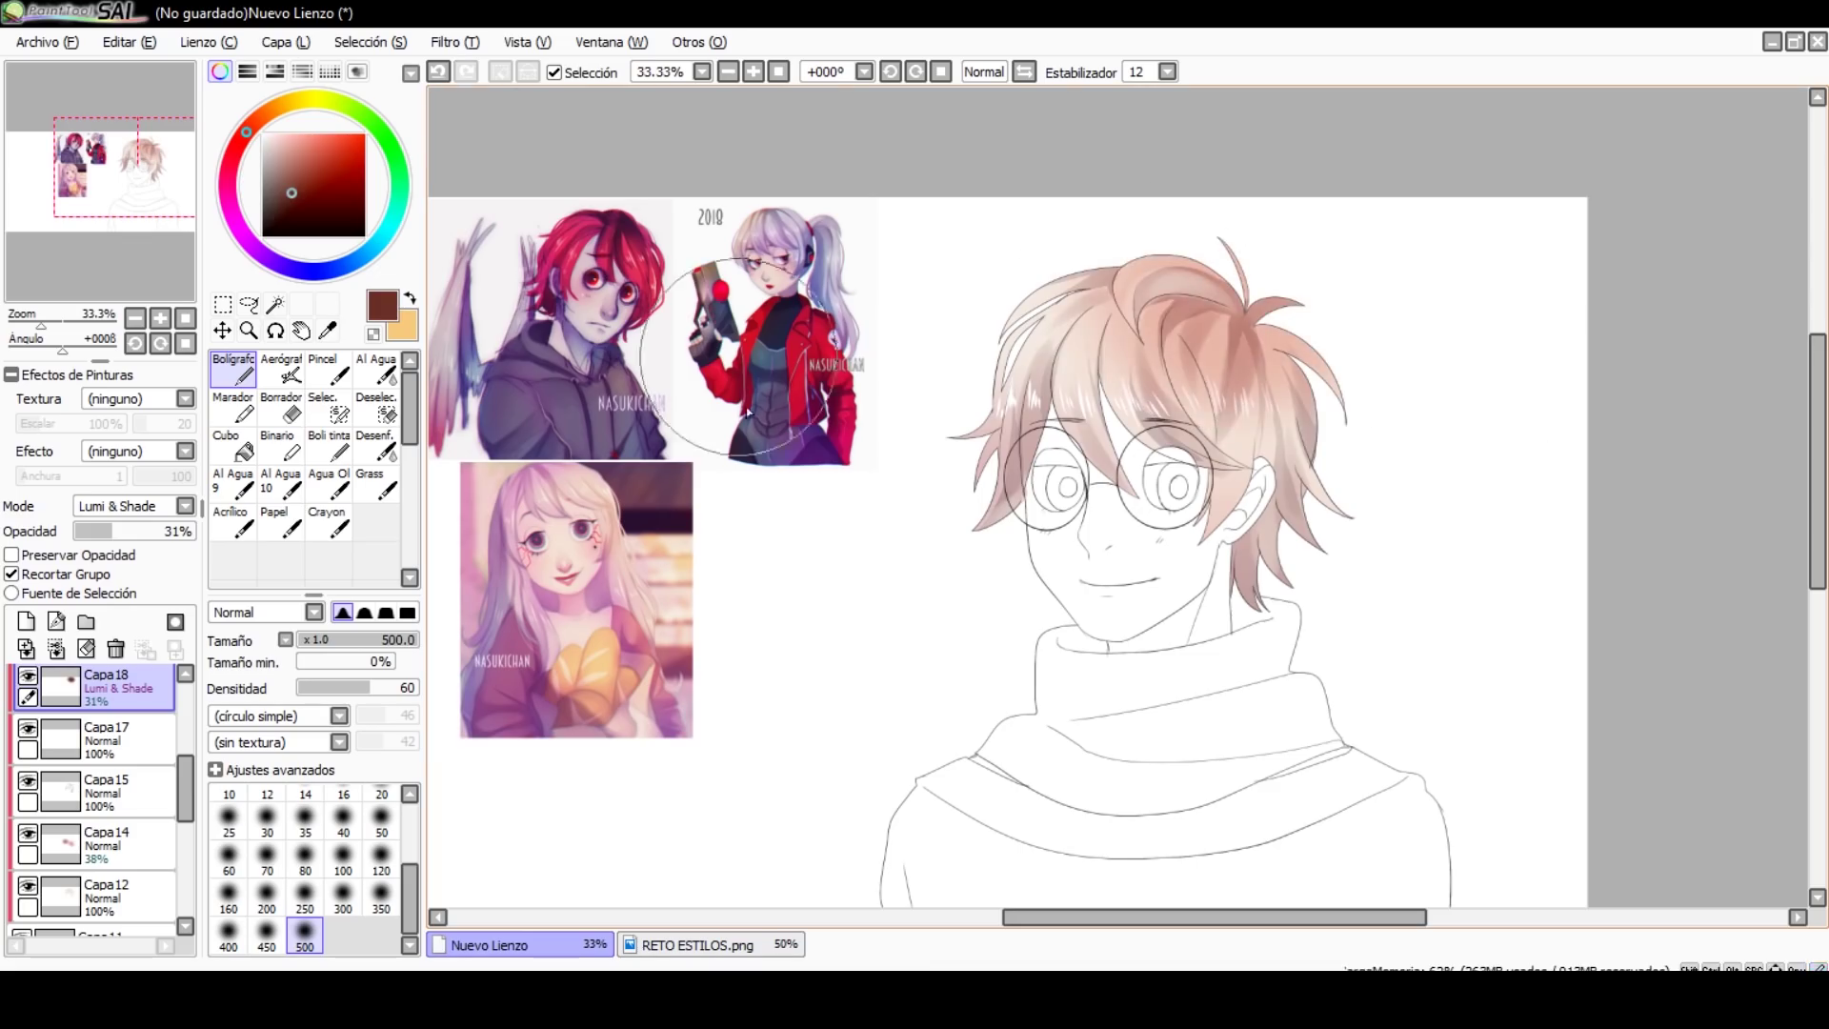
left_click_drag(133, 530, 91, 530)
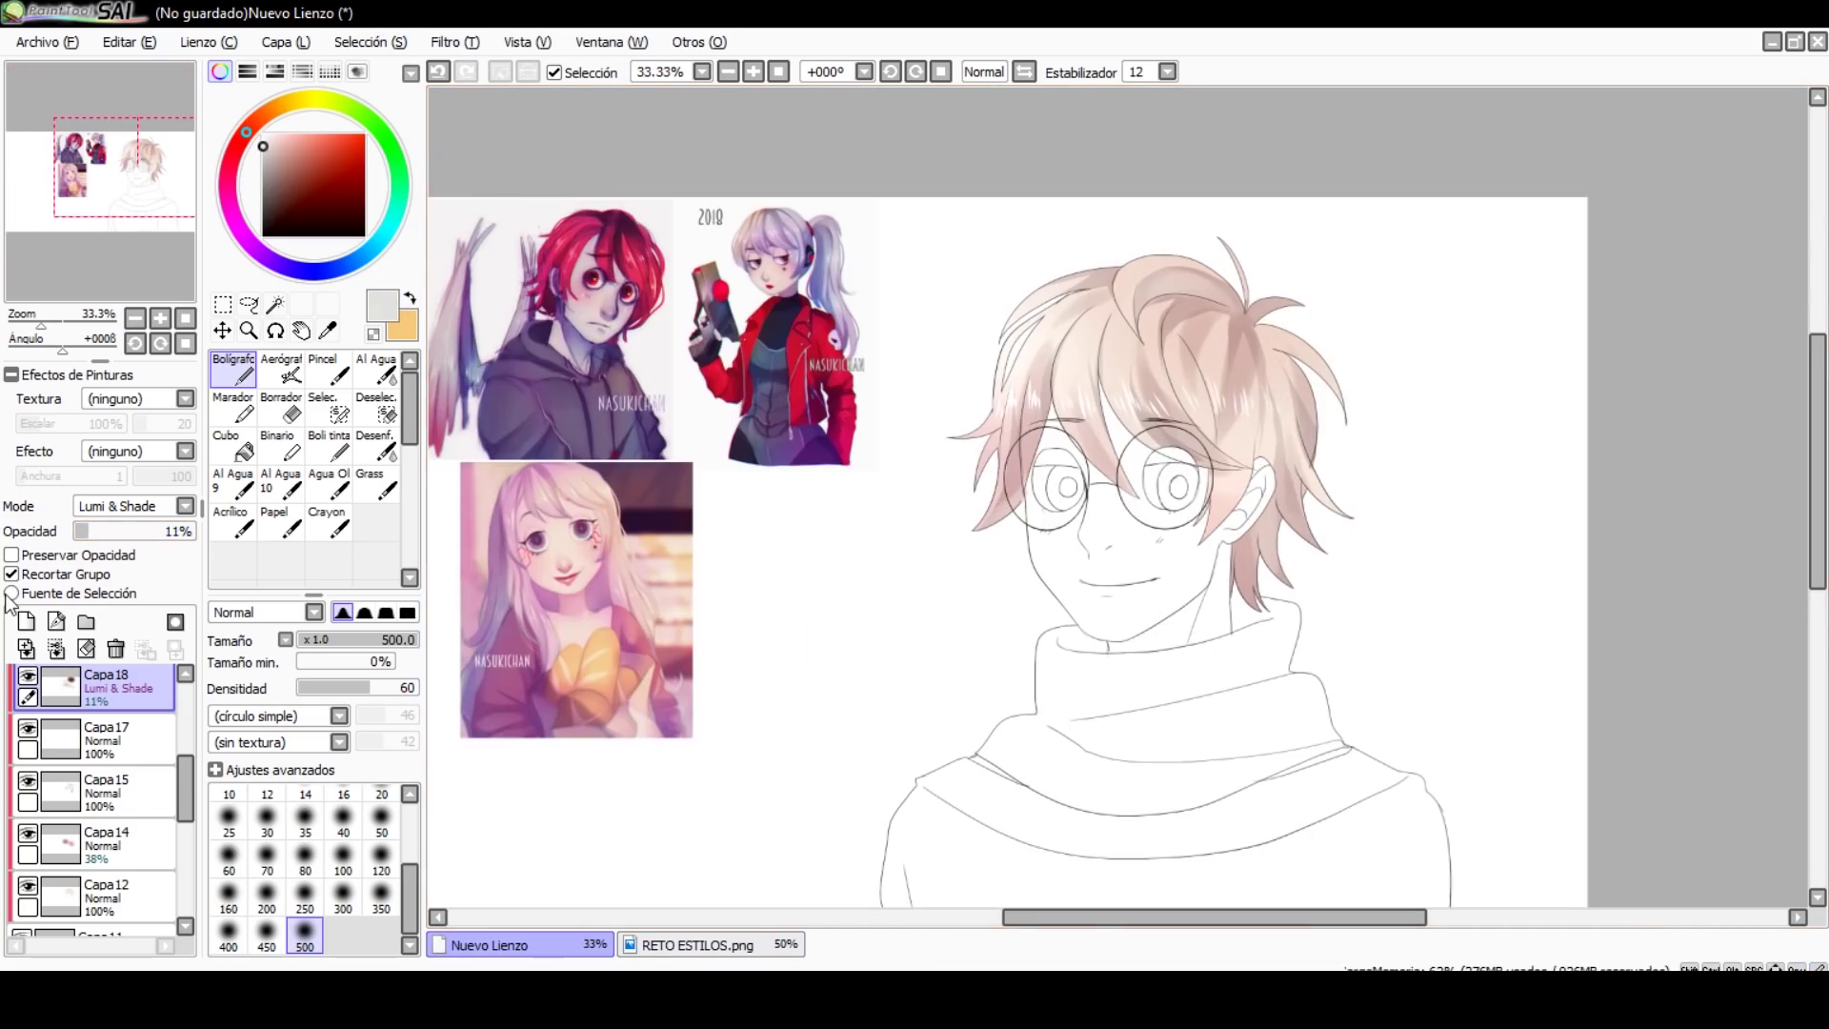
Step: Fill the face, ear and neck with flat bright red on layer Capa9
left_click(107, 740)
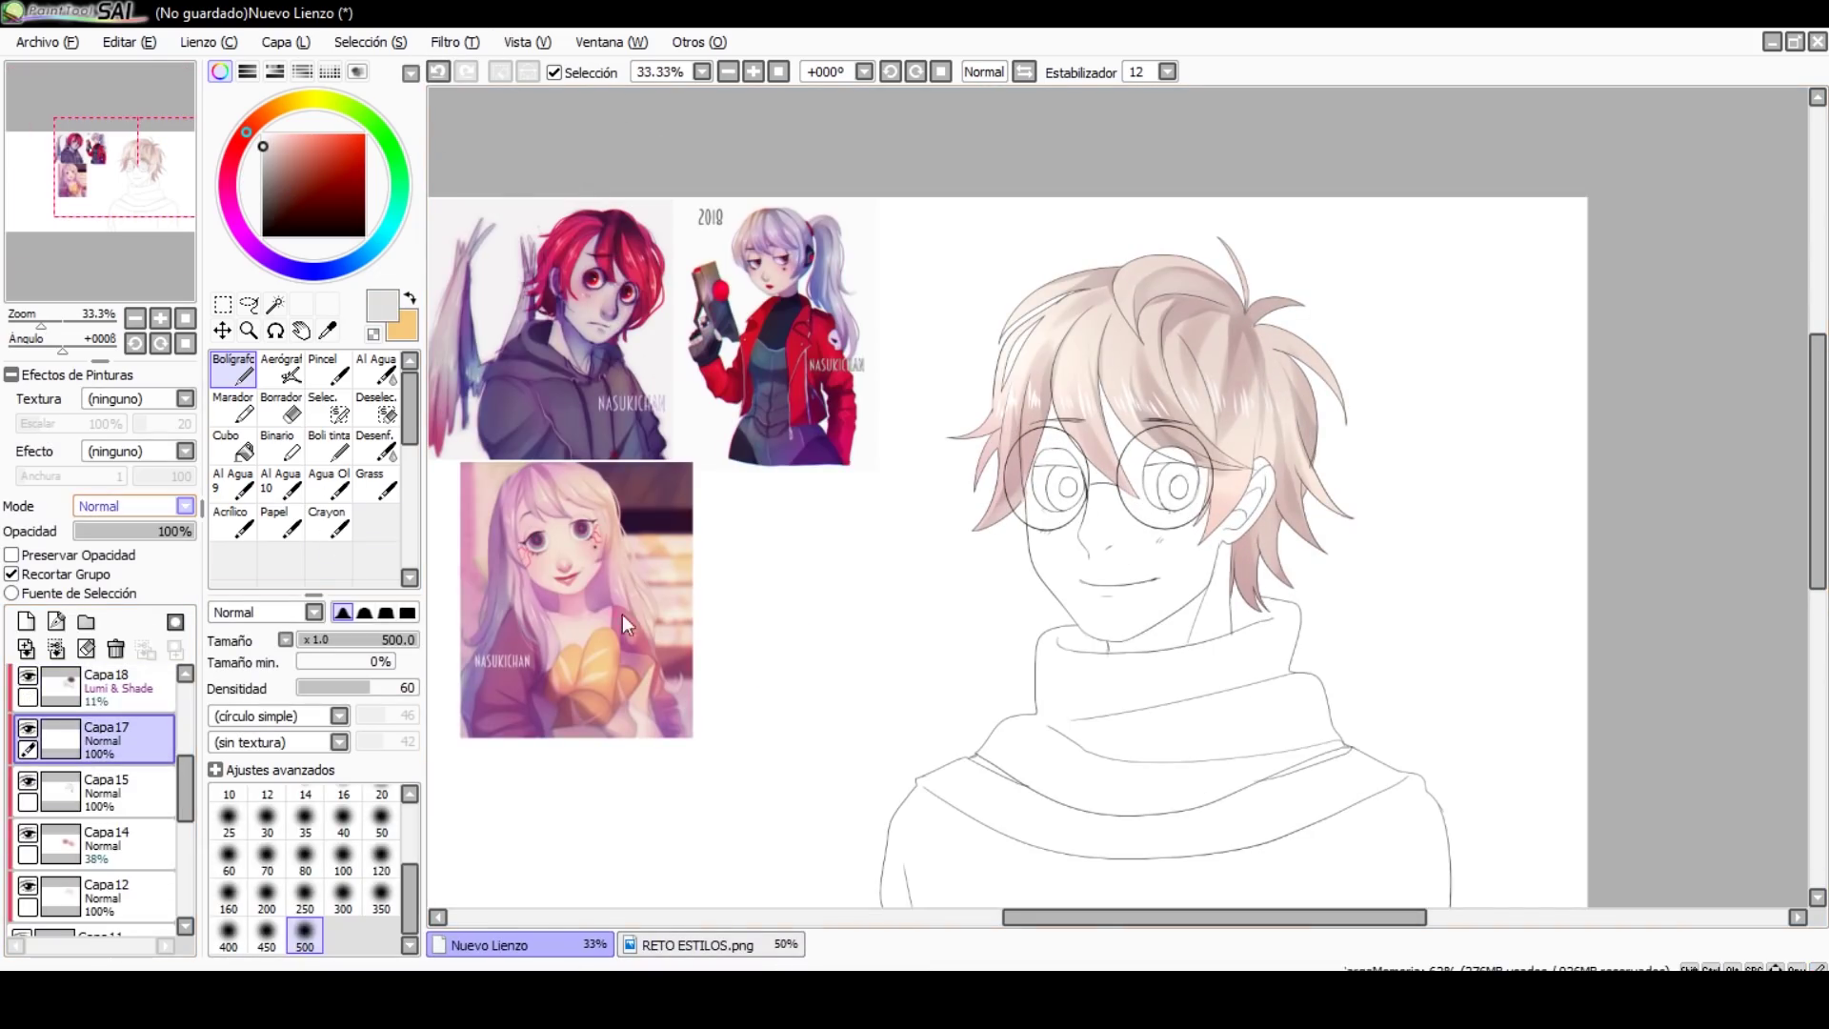
left_click(107, 791)
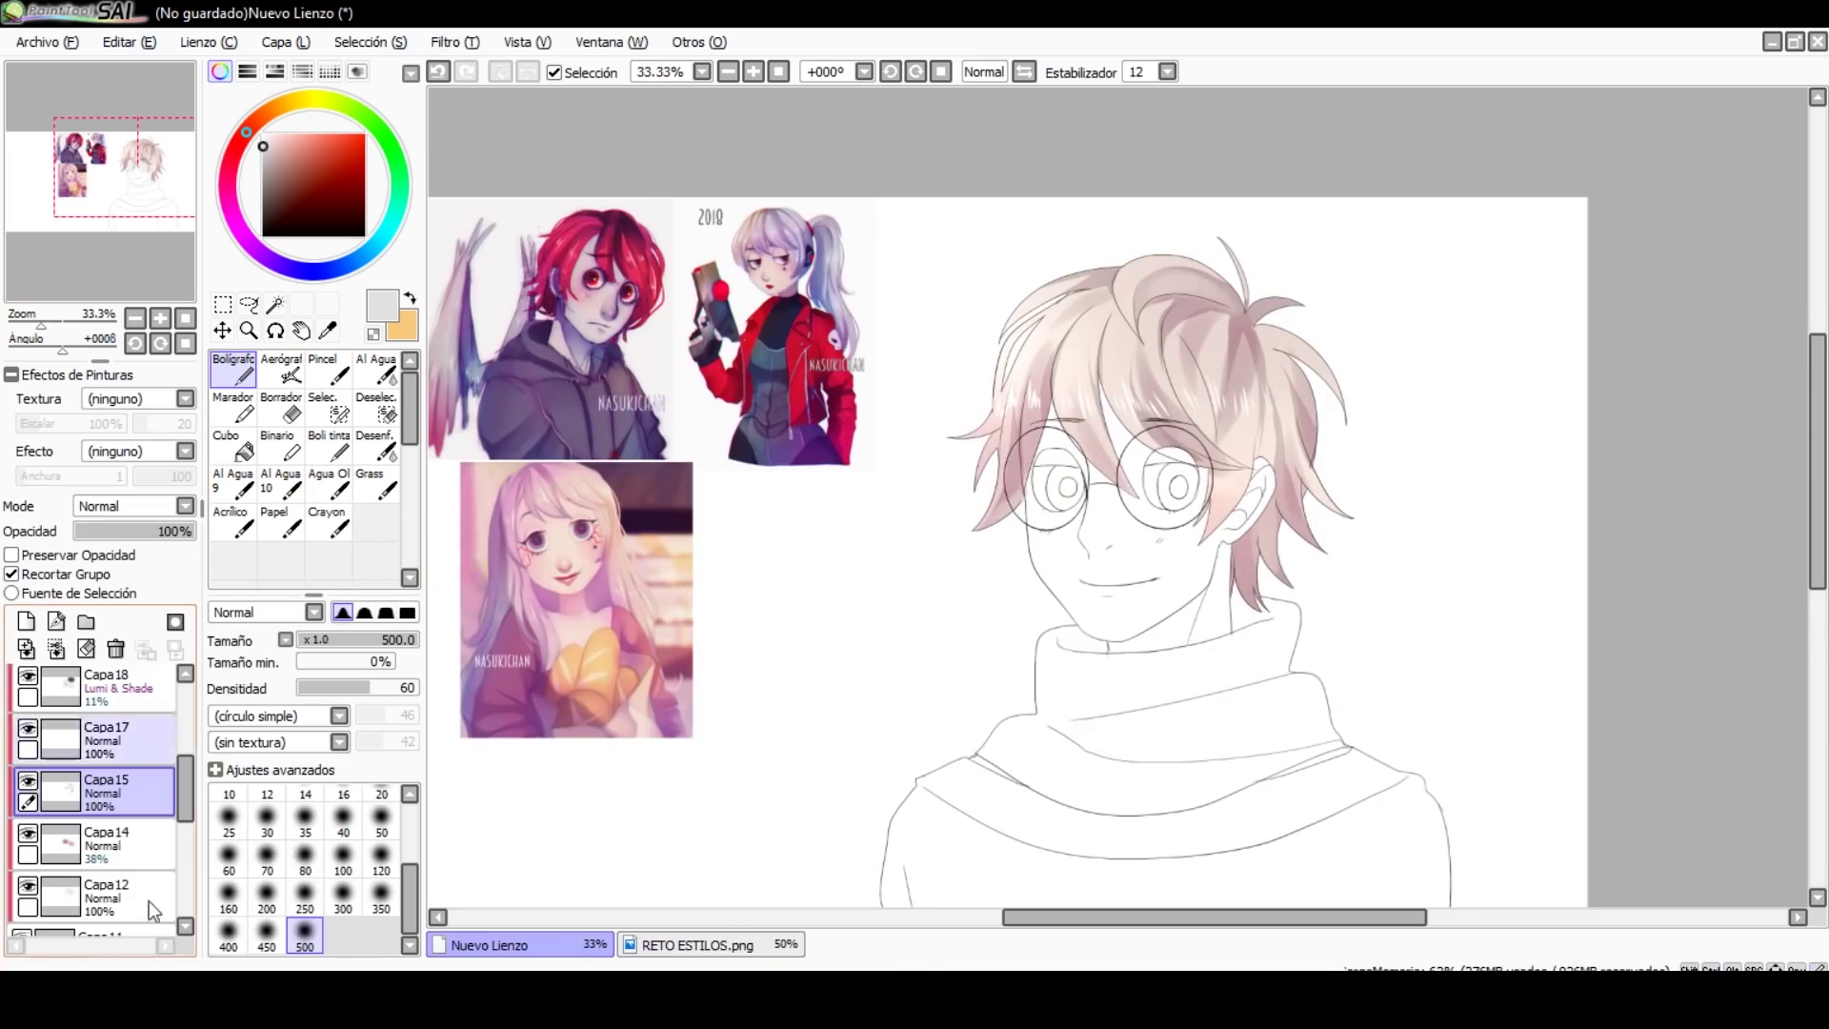
scroll(95, 810, "down", 3)
left_click(95, 702)
left_click(364, 134)
left_click(232, 445)
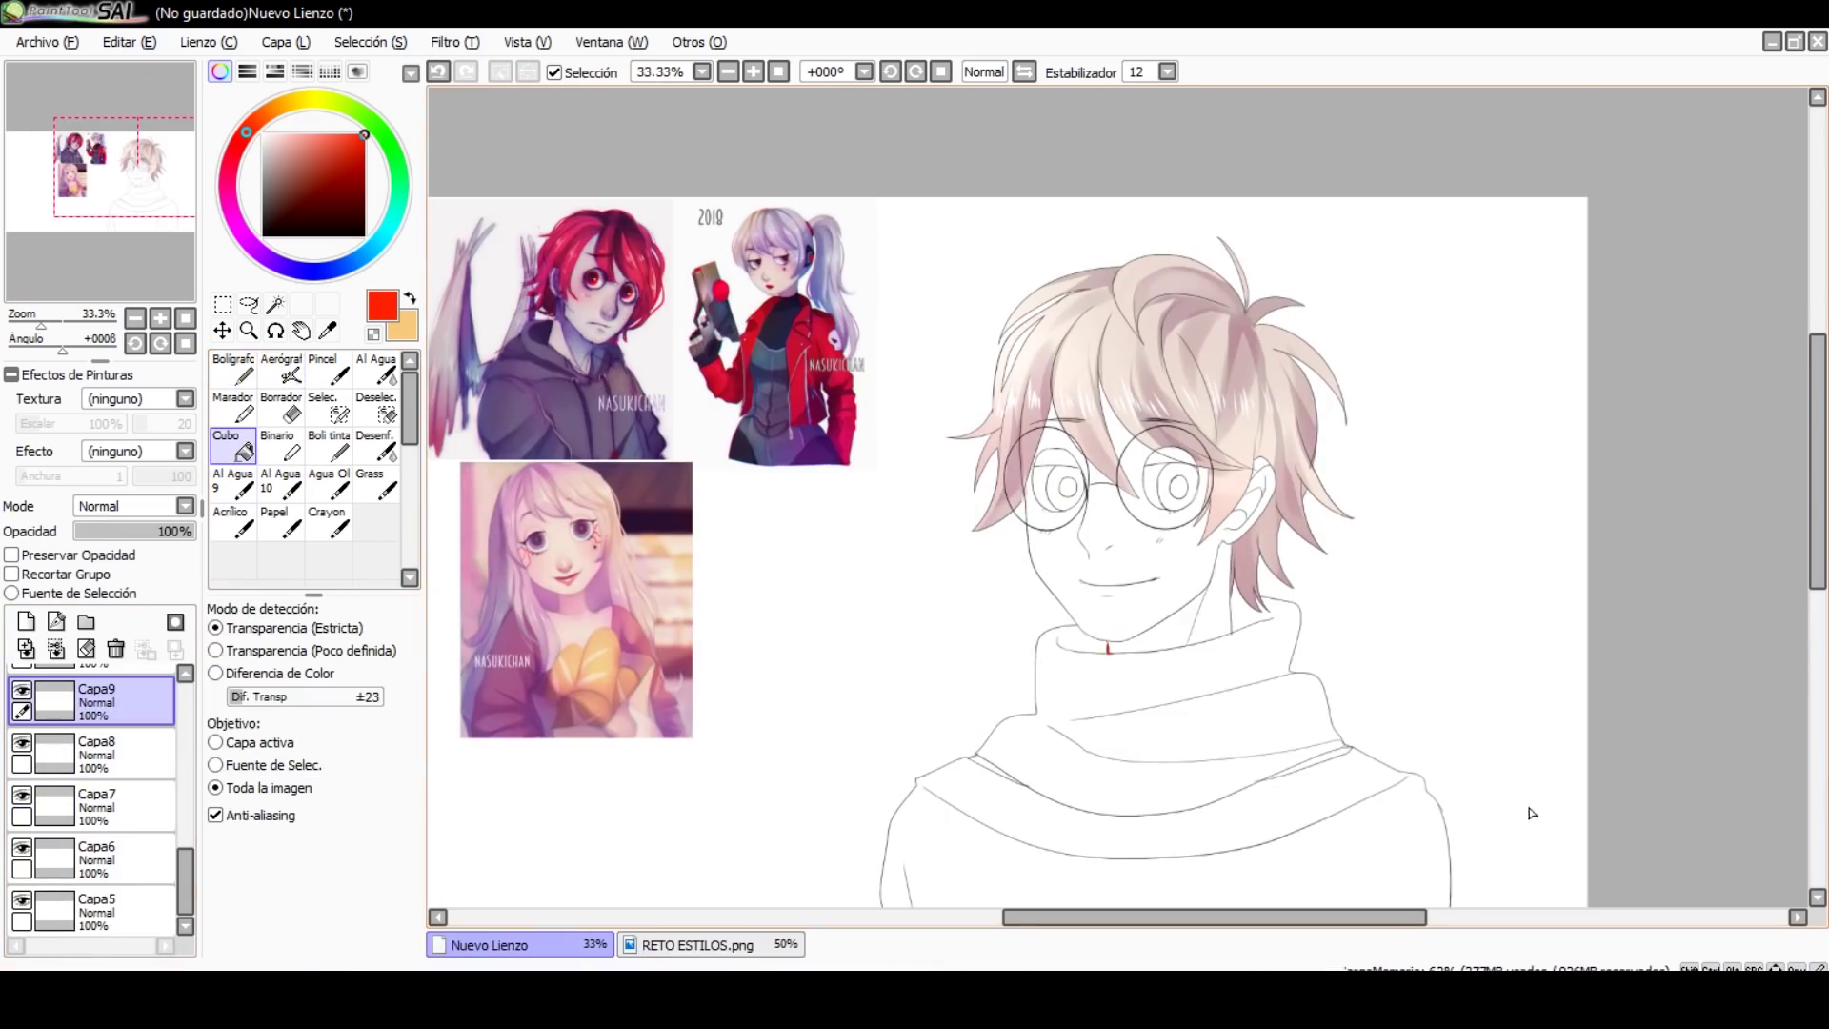
left_click(1114, 581)
key("v")
key("b")
left_click(1115, 414)
left_click(1199, 455)
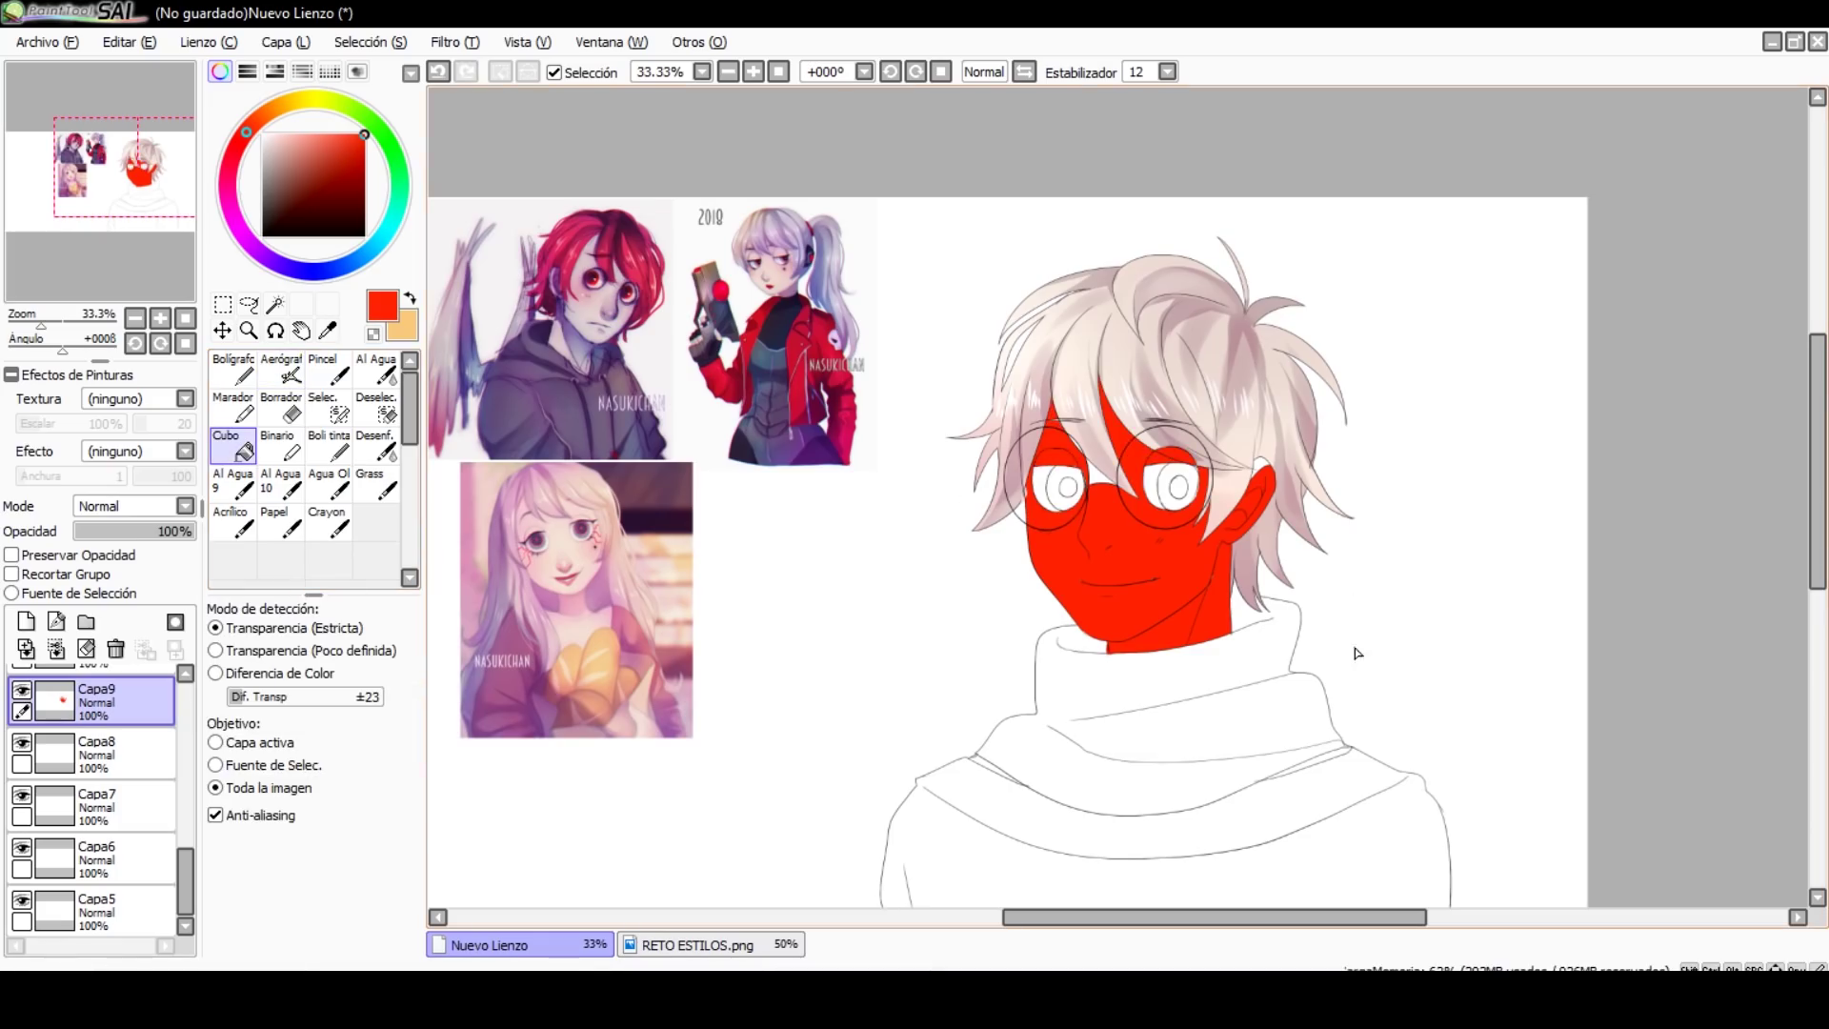
Step: Add a clipped layer above the red base and cover the skin with a pale tone sampled from the long-haired girl reference, using the size 500 Aerógrafo
key("v")
key("bracketright")
key("bracketright")
key("bracketright")
key("bracketright")
key("bracketright")
key("bracketright")
key("bracketright")
key("bracketright")
key("bracketright")
key("bracketright")
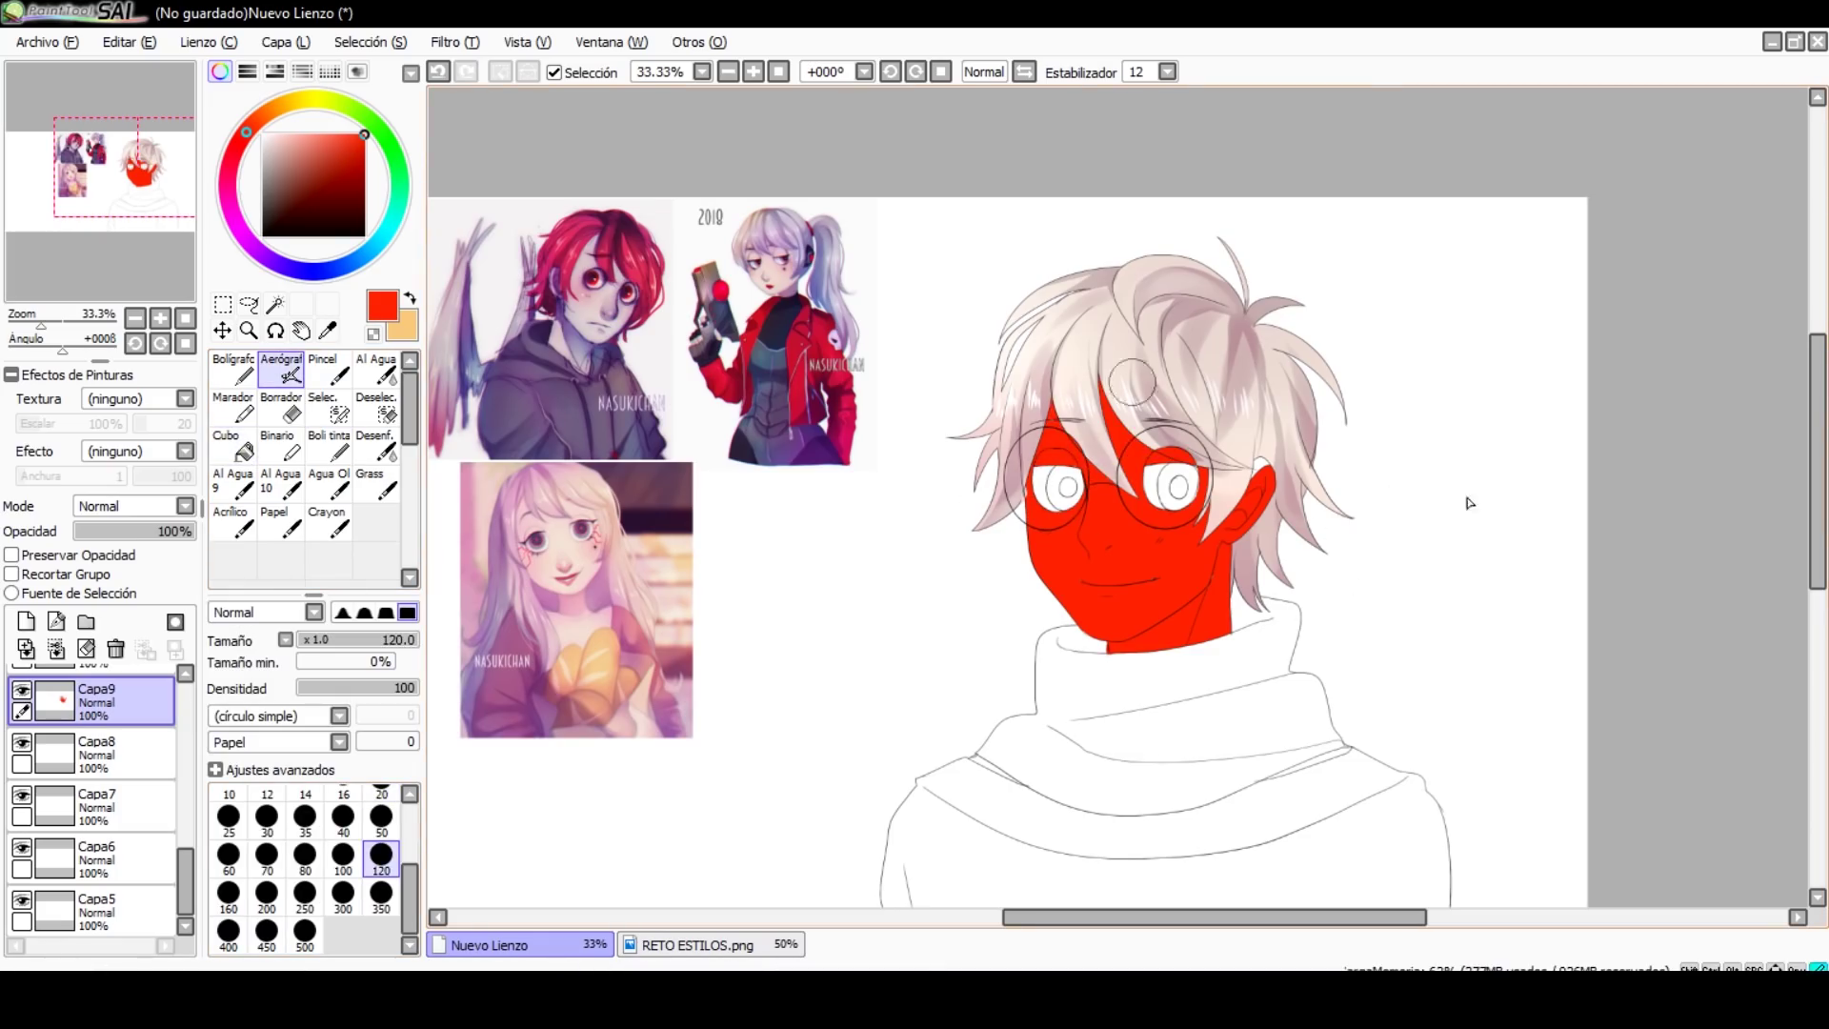
key("ctrl+shift+n")
left_click(11, 574)
key("b")
left_click(509, 625, "alt")
left_click(279, 445)
left_click(1200, 524)
key("ctrl+z")
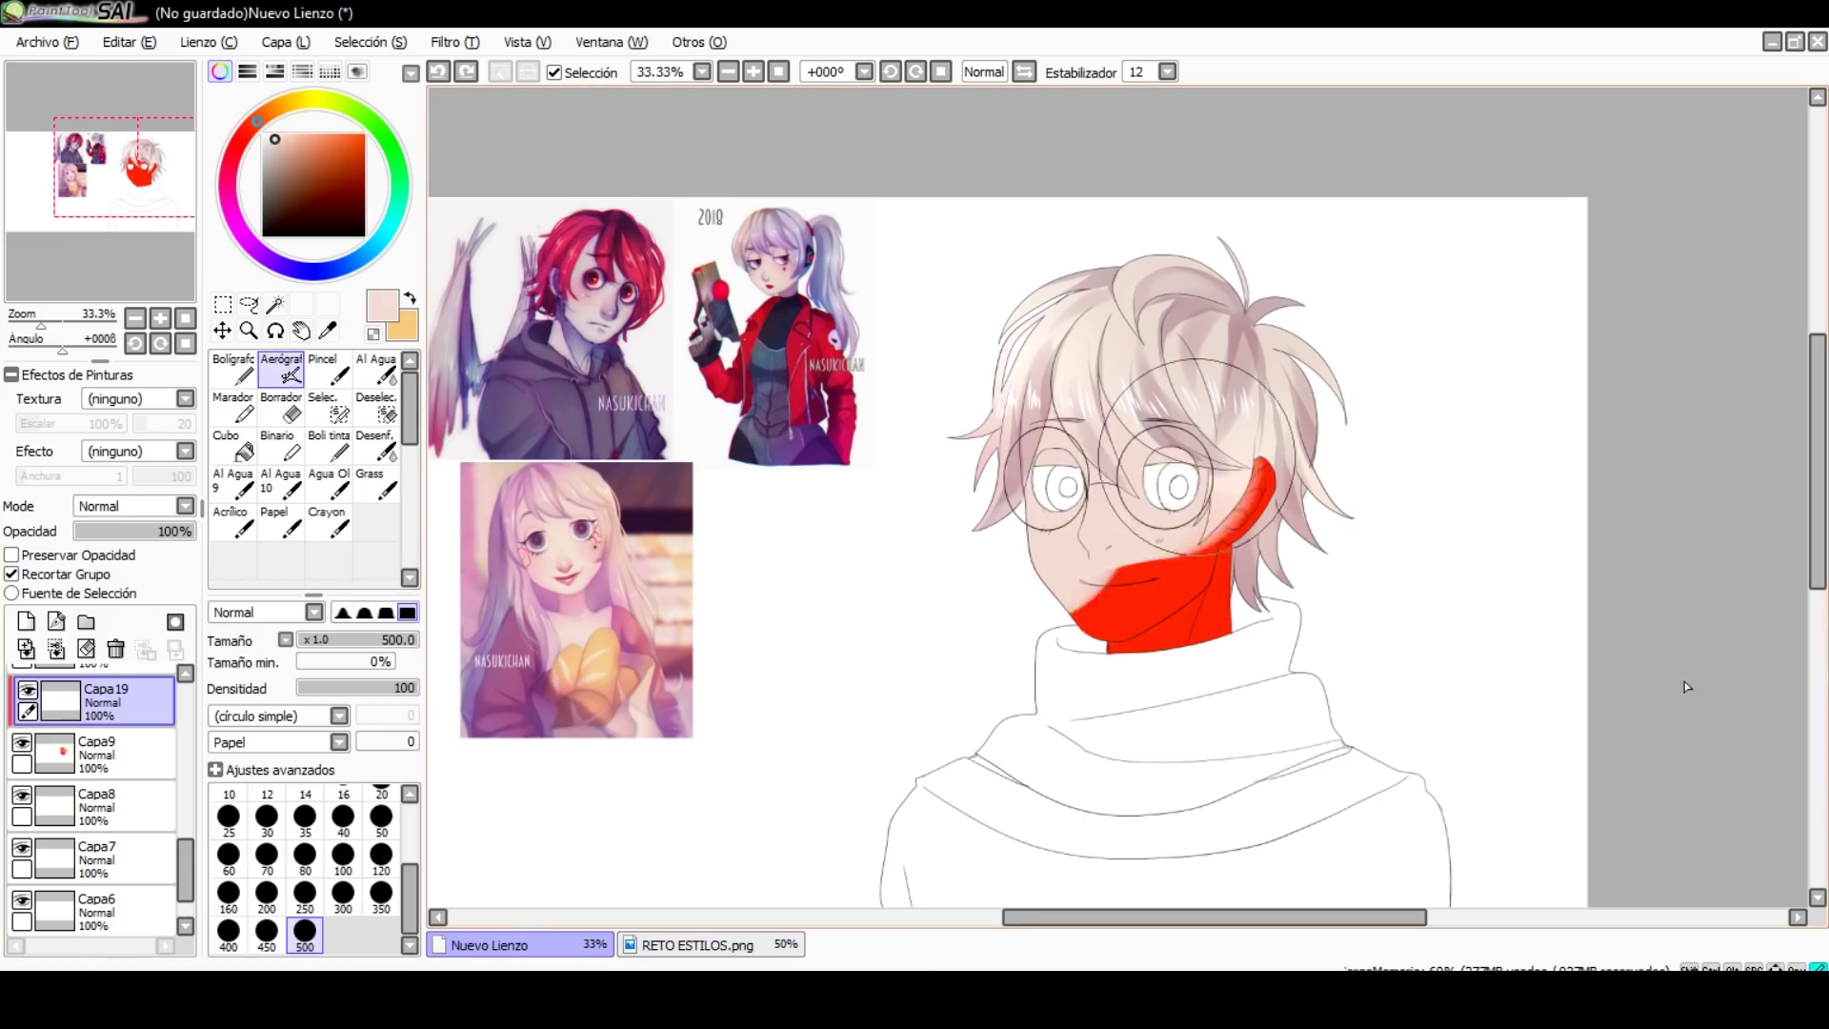
key("ctrl+y")
Step: Add a clipped layer over the skin and paint a pink neck shadow with the size 50 Aerógrafo, softening it with the size 500 eraser
key("n")
key("ctrl+shift+n")
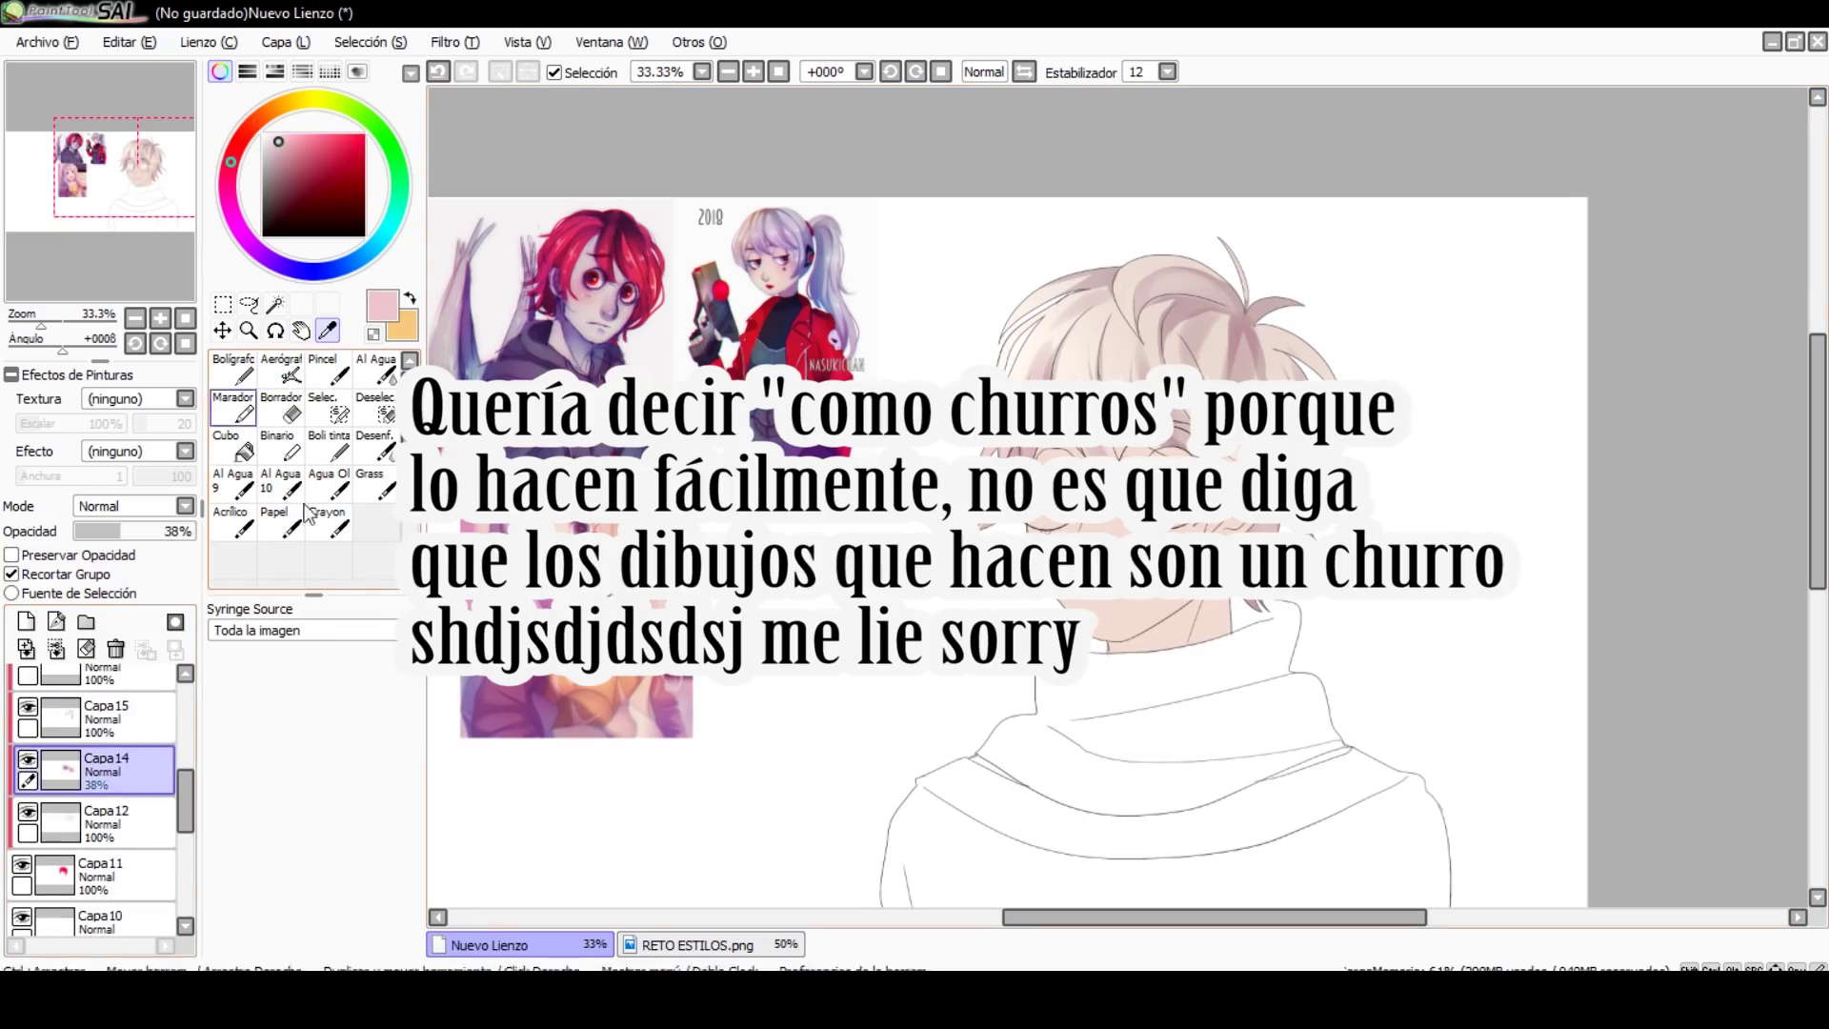
scroll(95, 800, "down", 5)
left_click(105, 734)
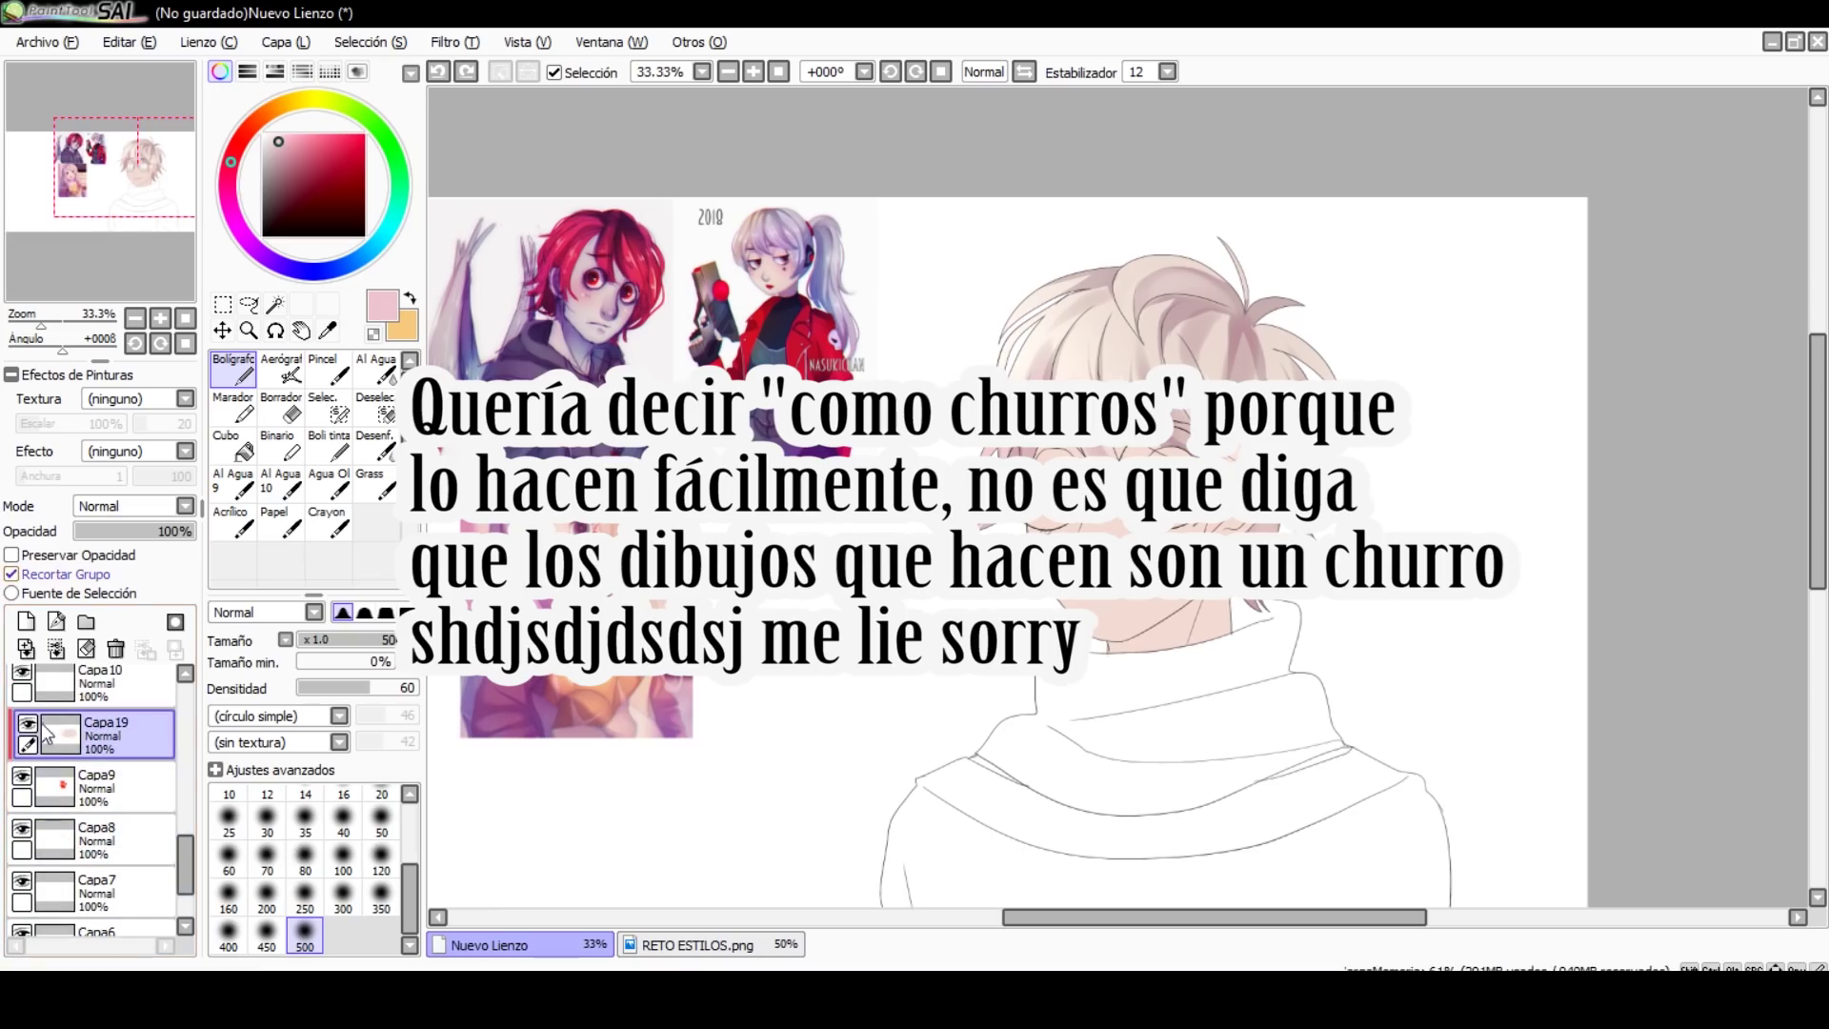
left_click(327, 329)
key("ctrl+shift+n")
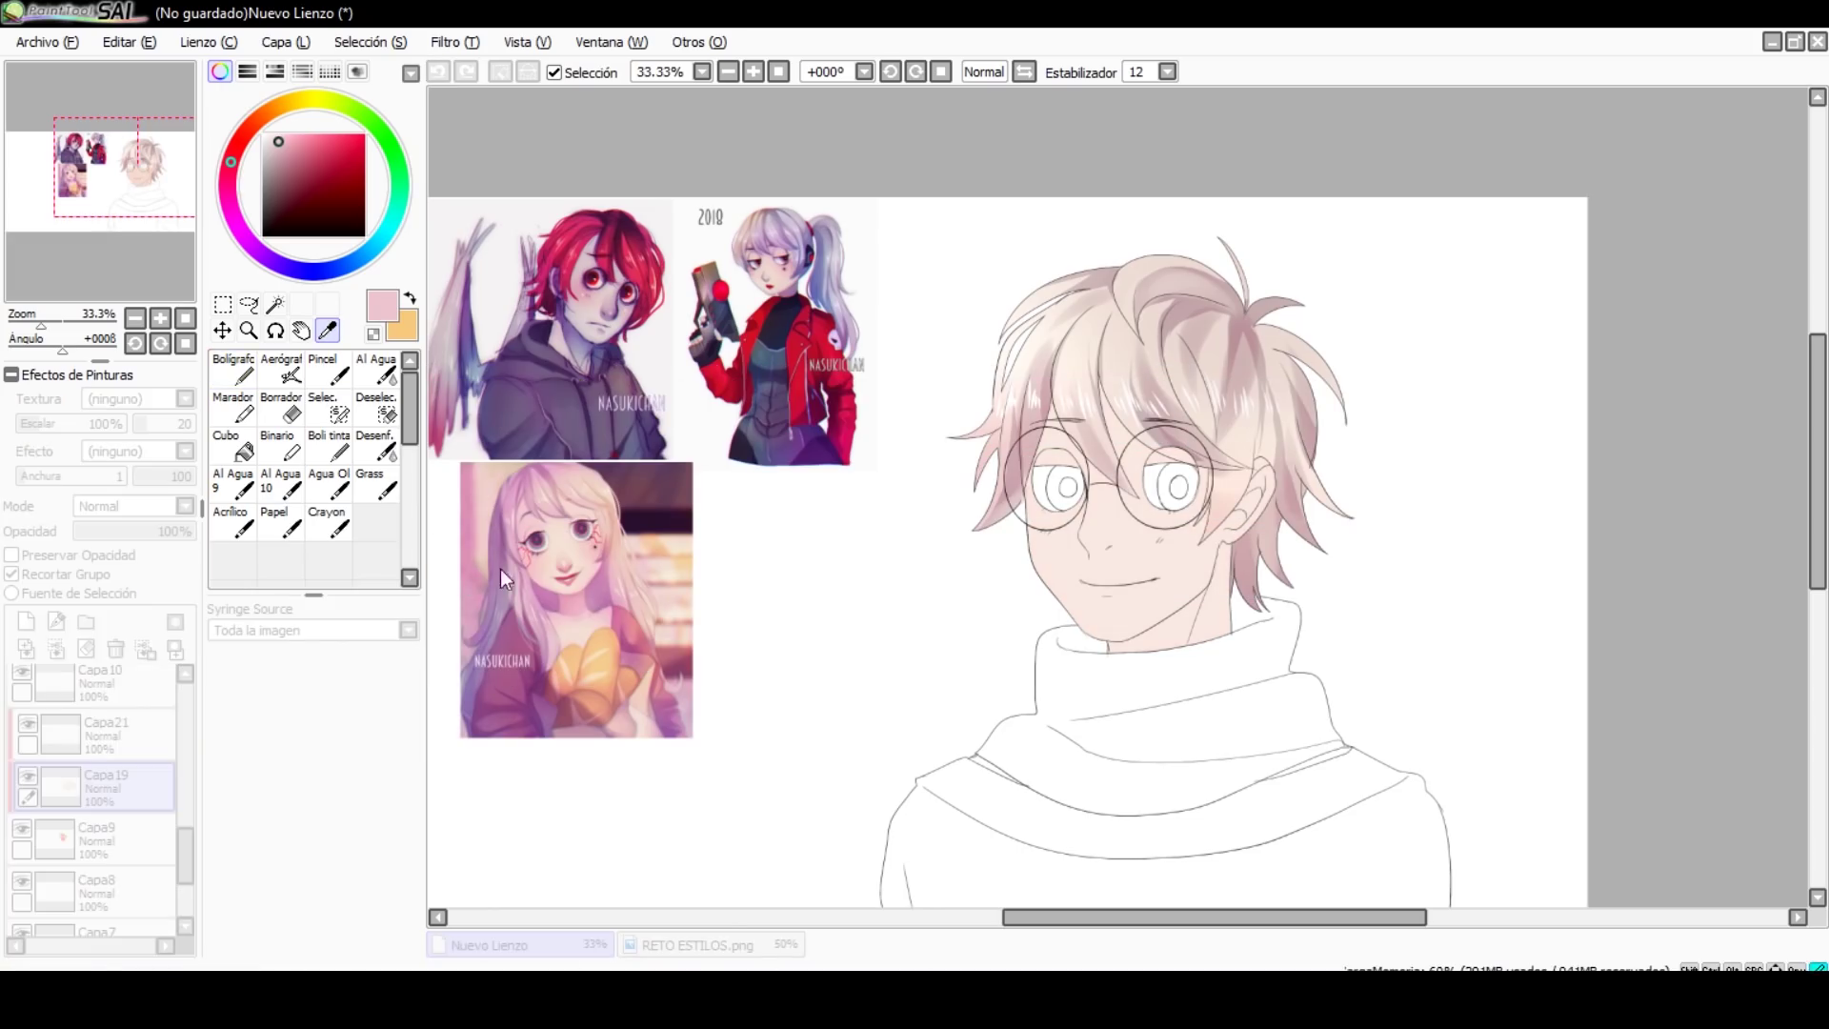
left_click(281, 367)
left_click_drag(1110, 646, 1153, 645)
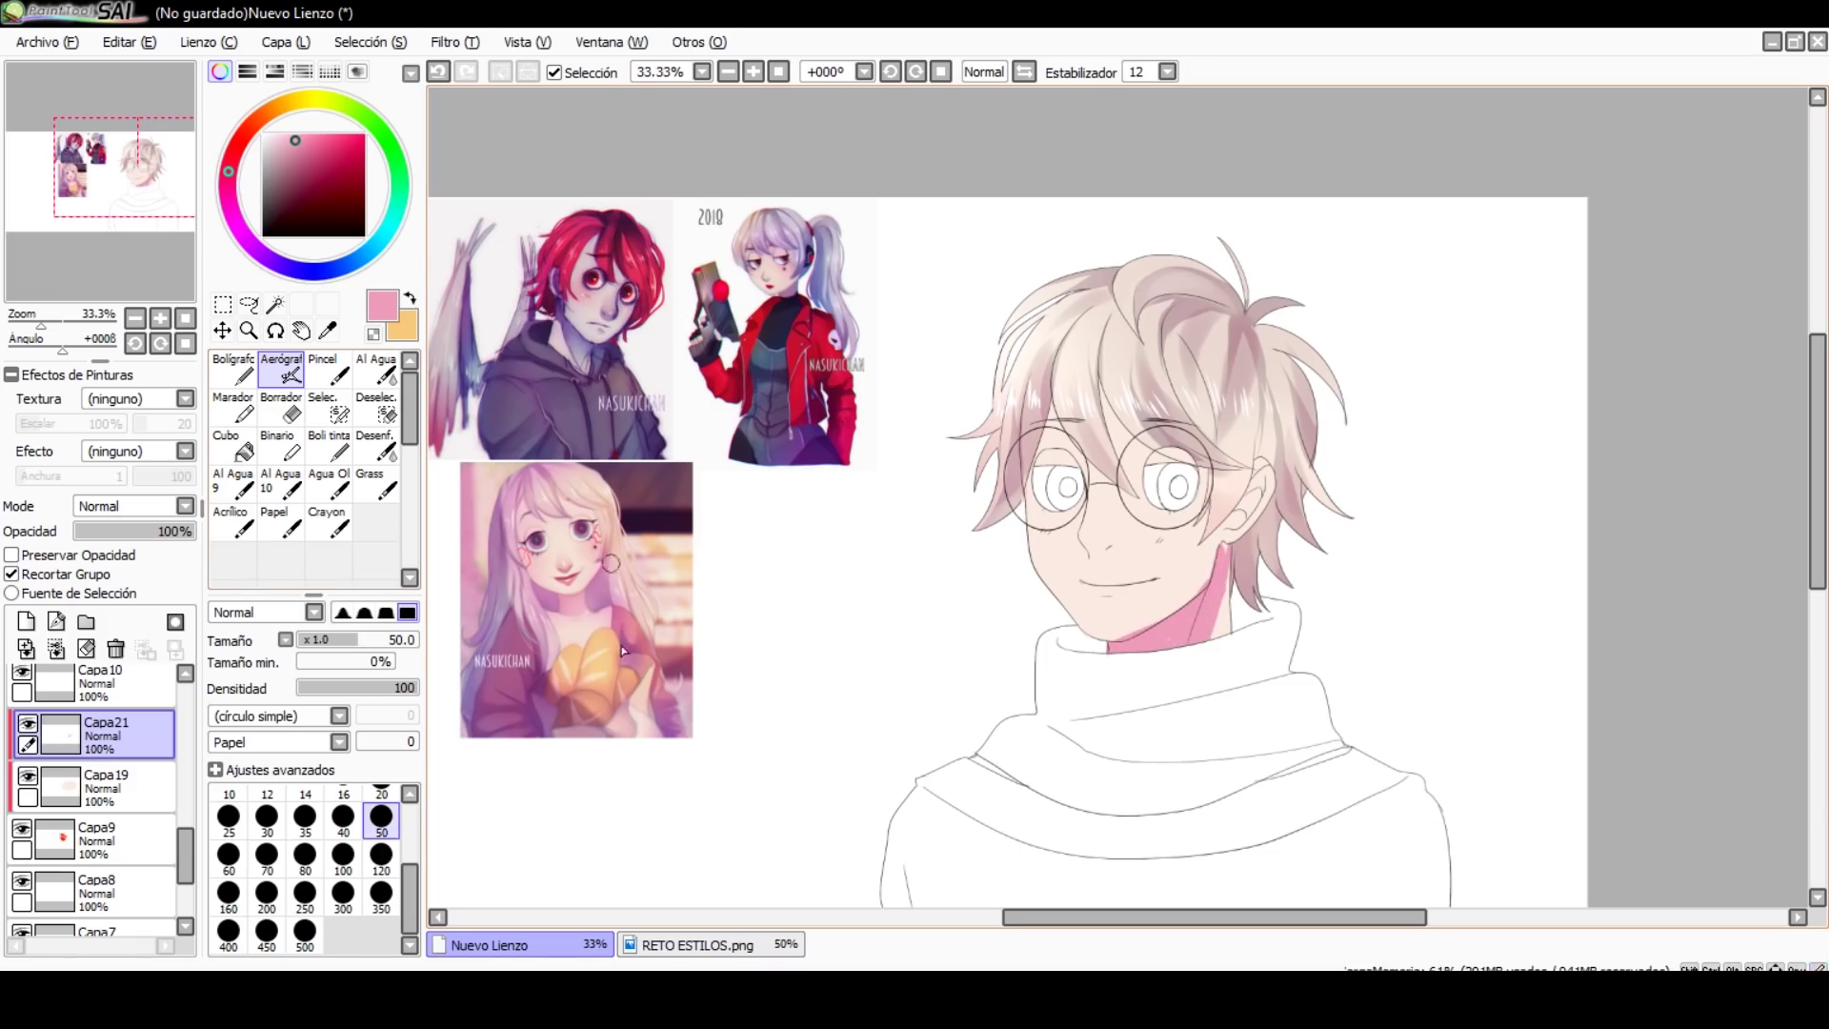
key("e")
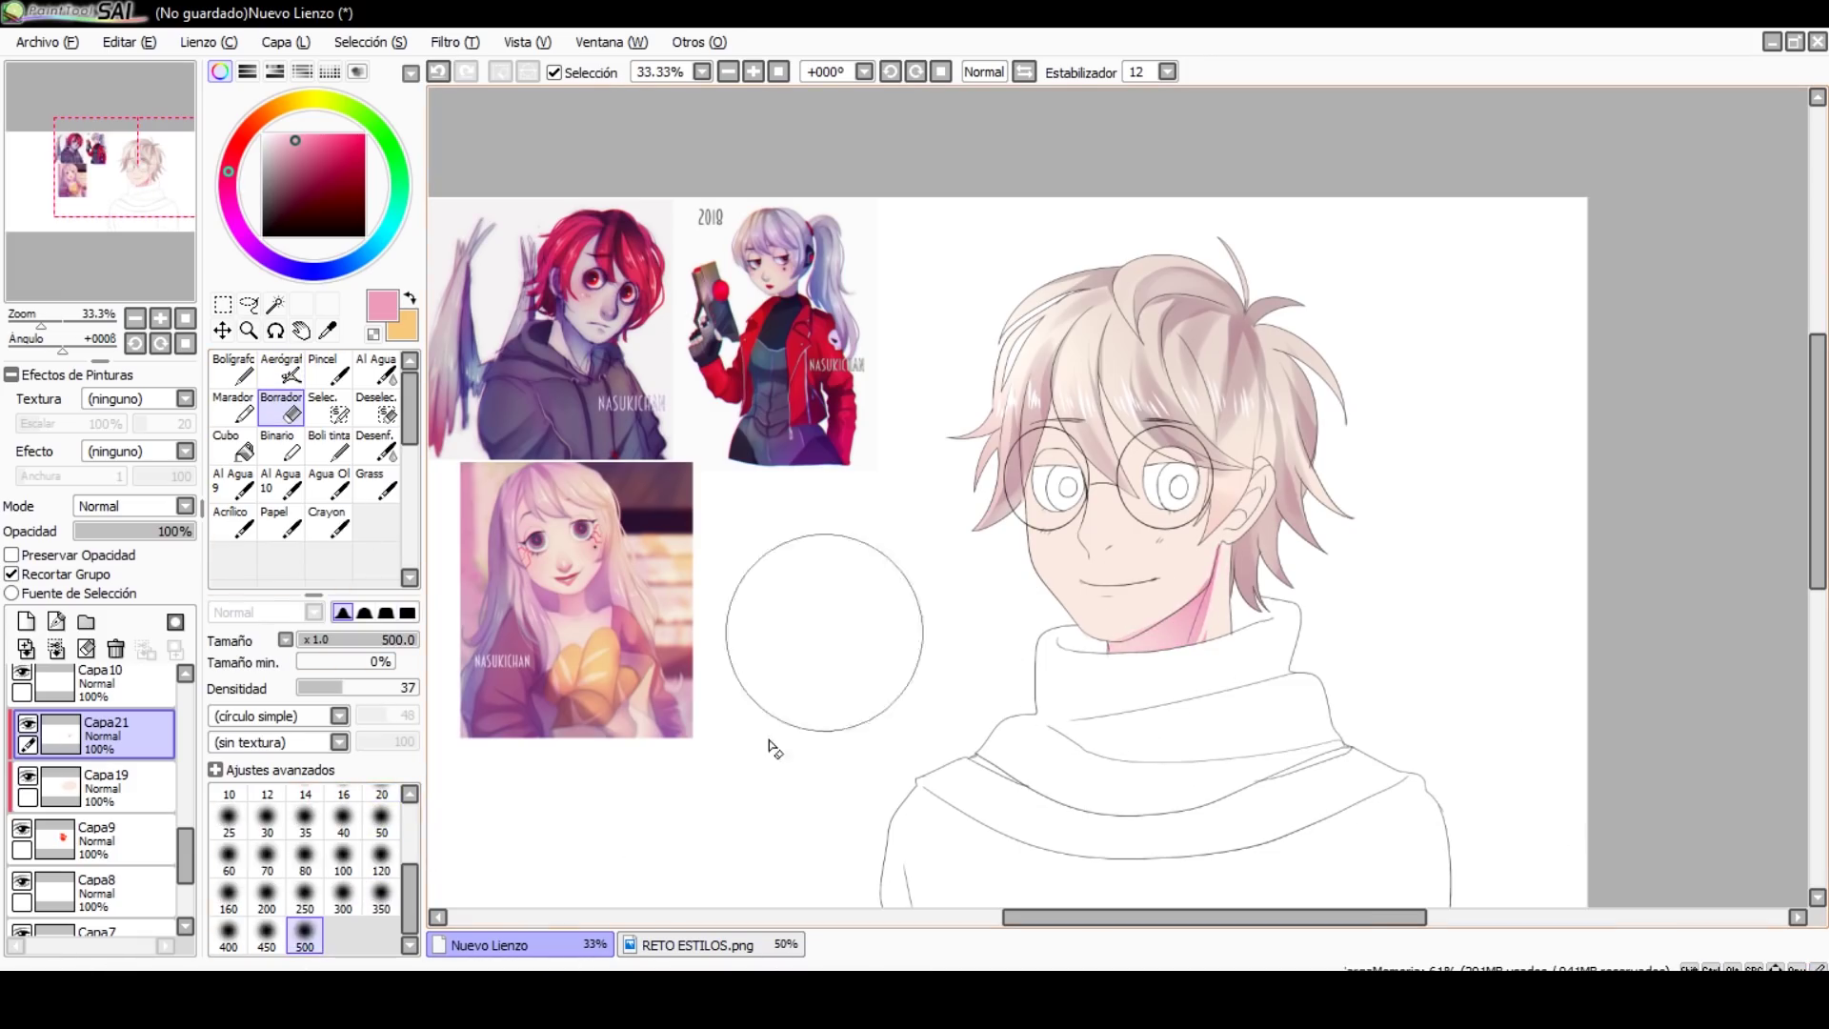
Step: Add another clipped layer and paint a pink tint on the nose with the size 120 Aerógrafo, softening its edge with the eraser
key("v")
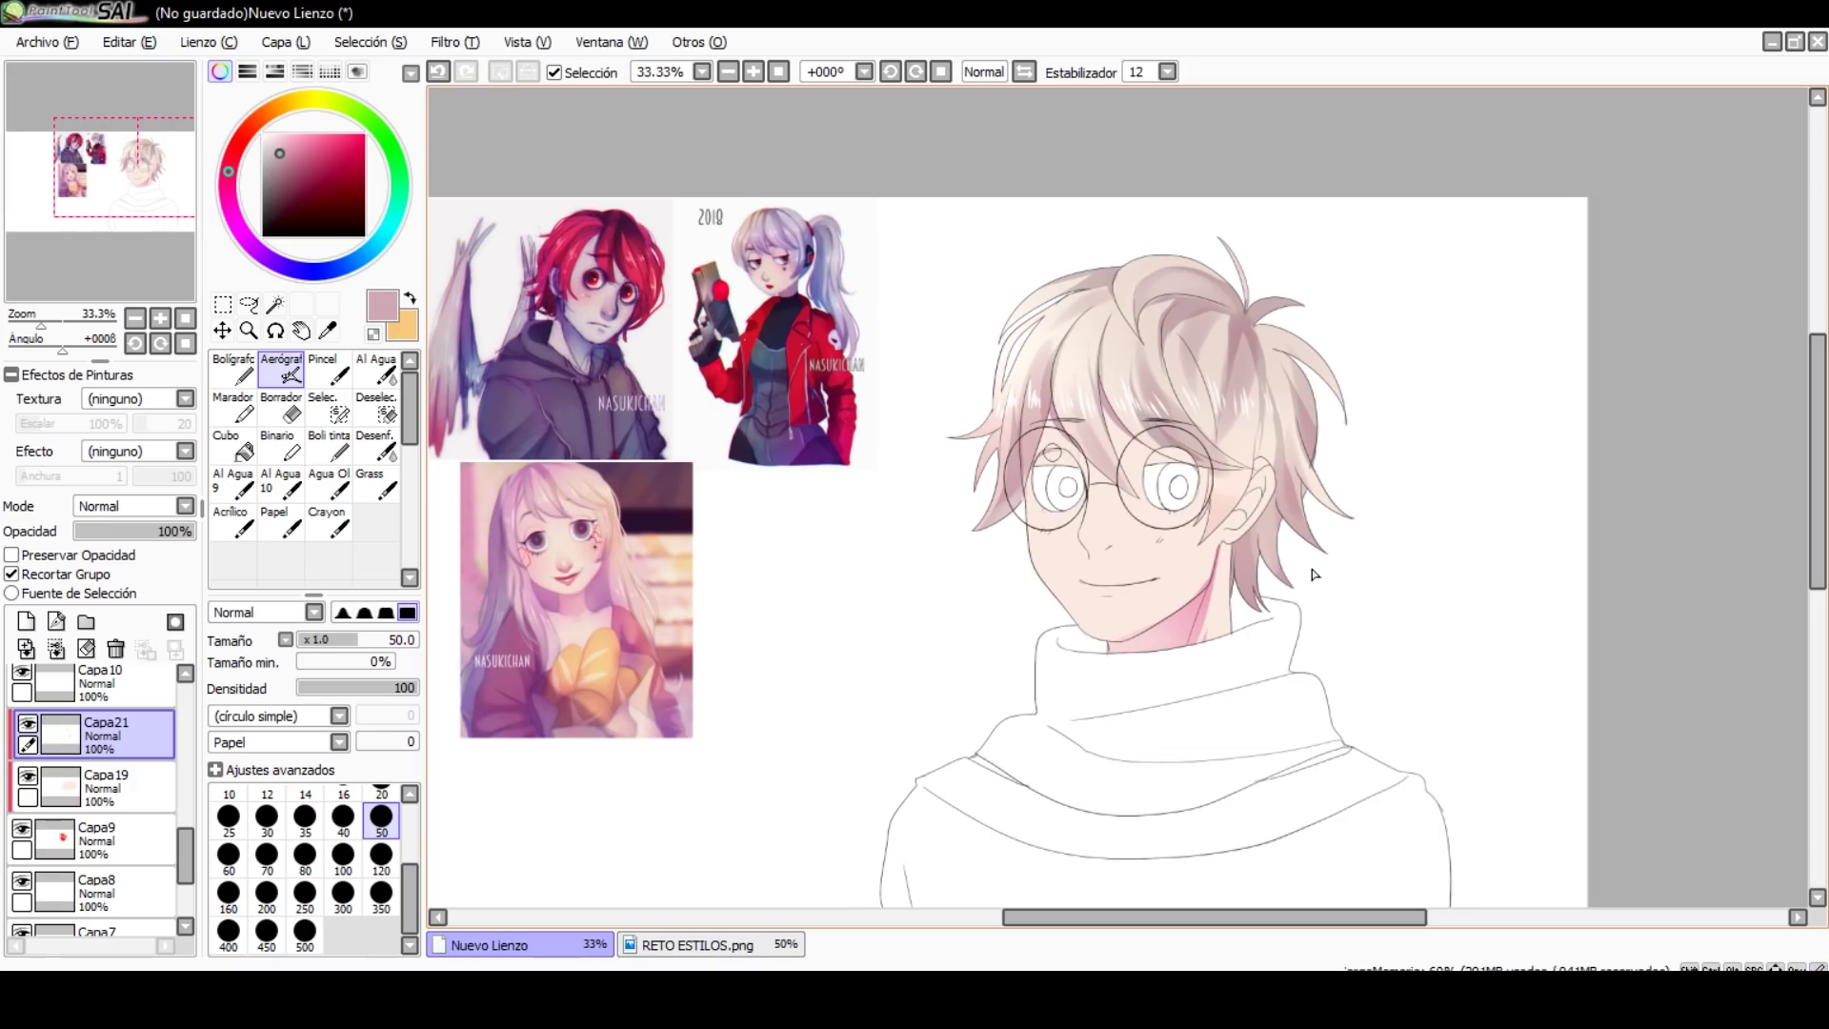
key("ctrl+shift+n")
left_click(682, 736, "alt")
left_click(381, 855)
left_click(1091, 537)
key("e")
mouse_move(1058, 505)
left_mouse_down()
mouse_move(1124, 533)
mouse_move(1076, 562)
mouse_move(1115, 543)
left_mouse_up()
key("v")
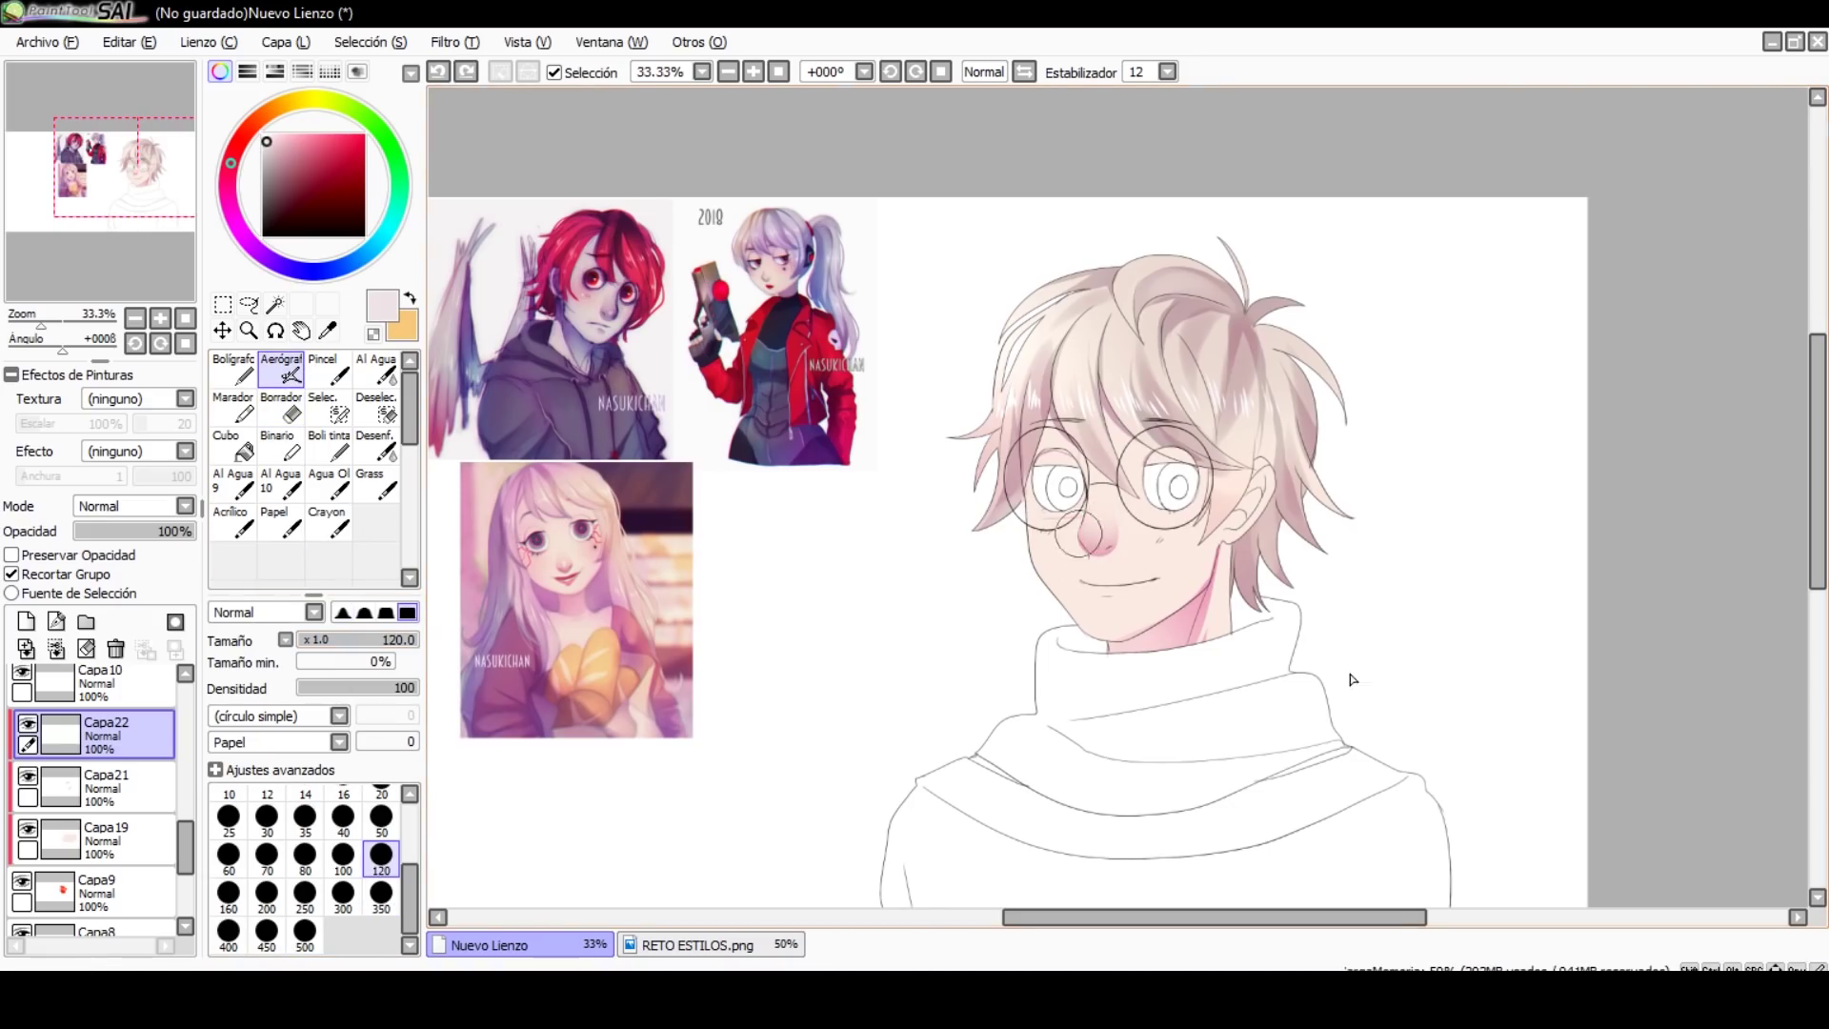
key("ctrl+z")
key("ctrl+t")
left_click(248, 304)
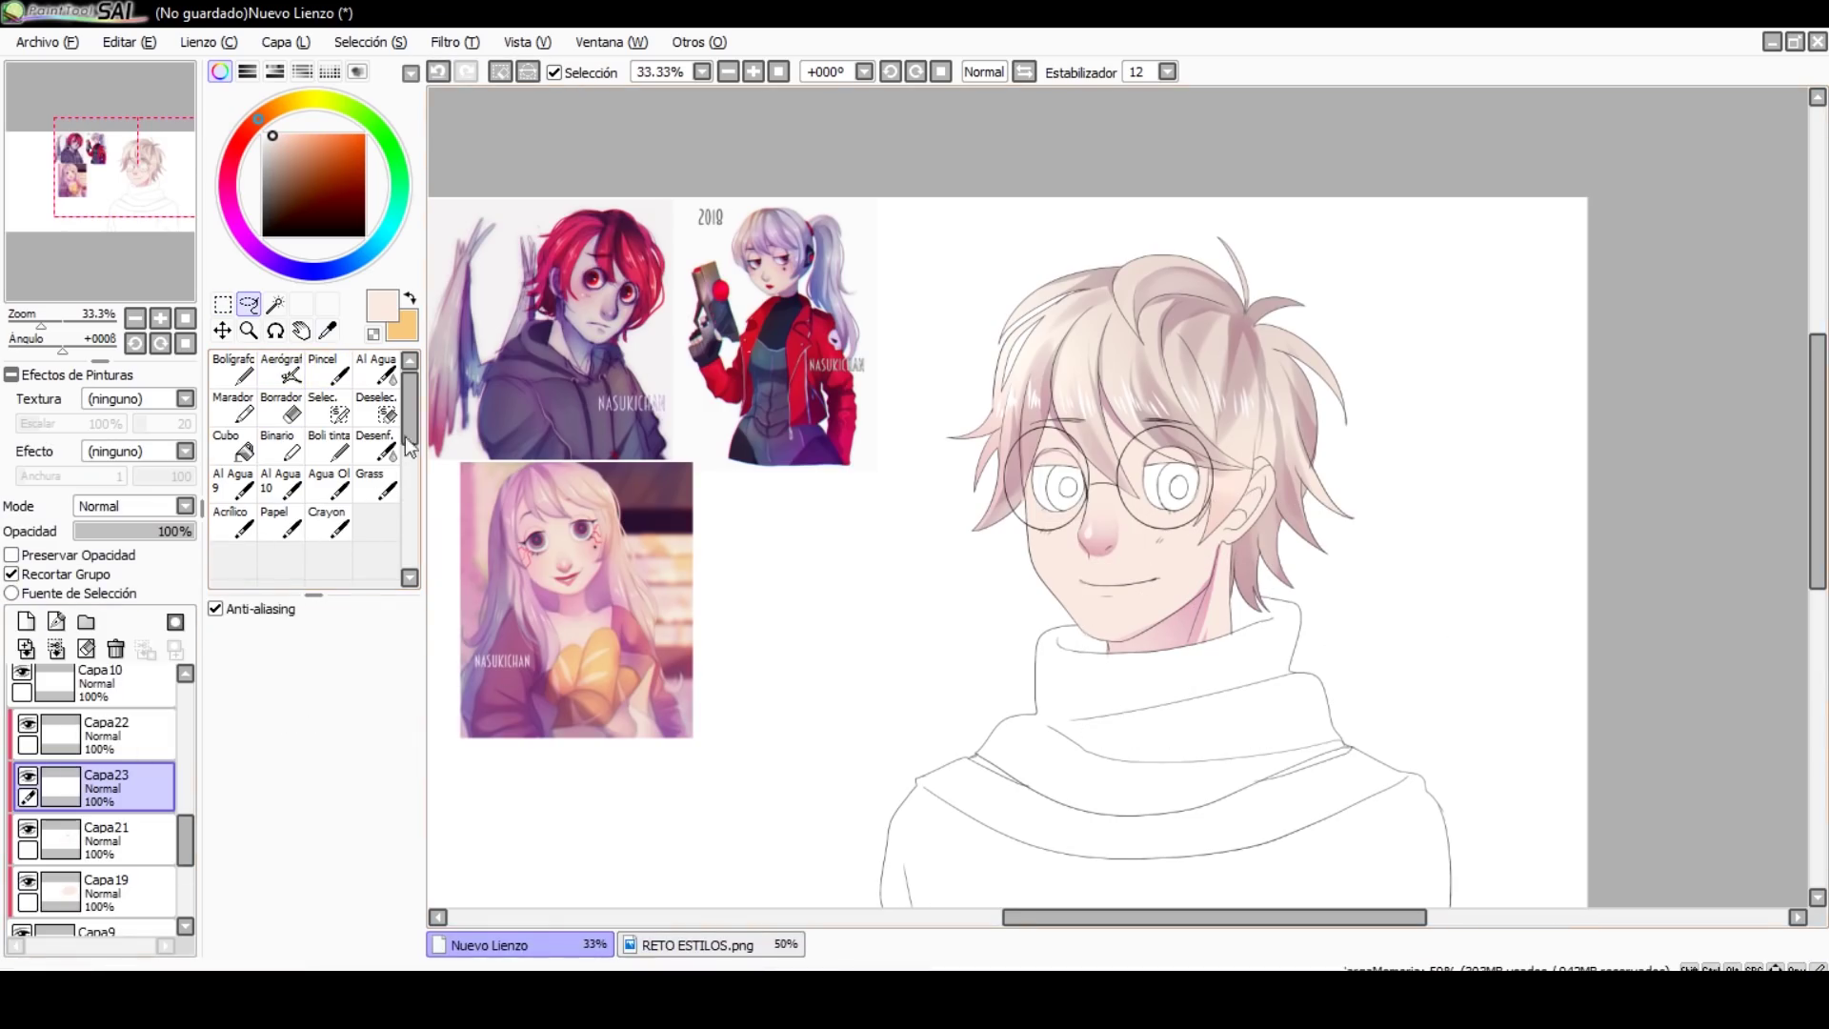
Step: Brush soft pink blush onto both cheeks with the size 500 Bolígrafo, using clipped layers at 36% and 46% opacity
key("n")
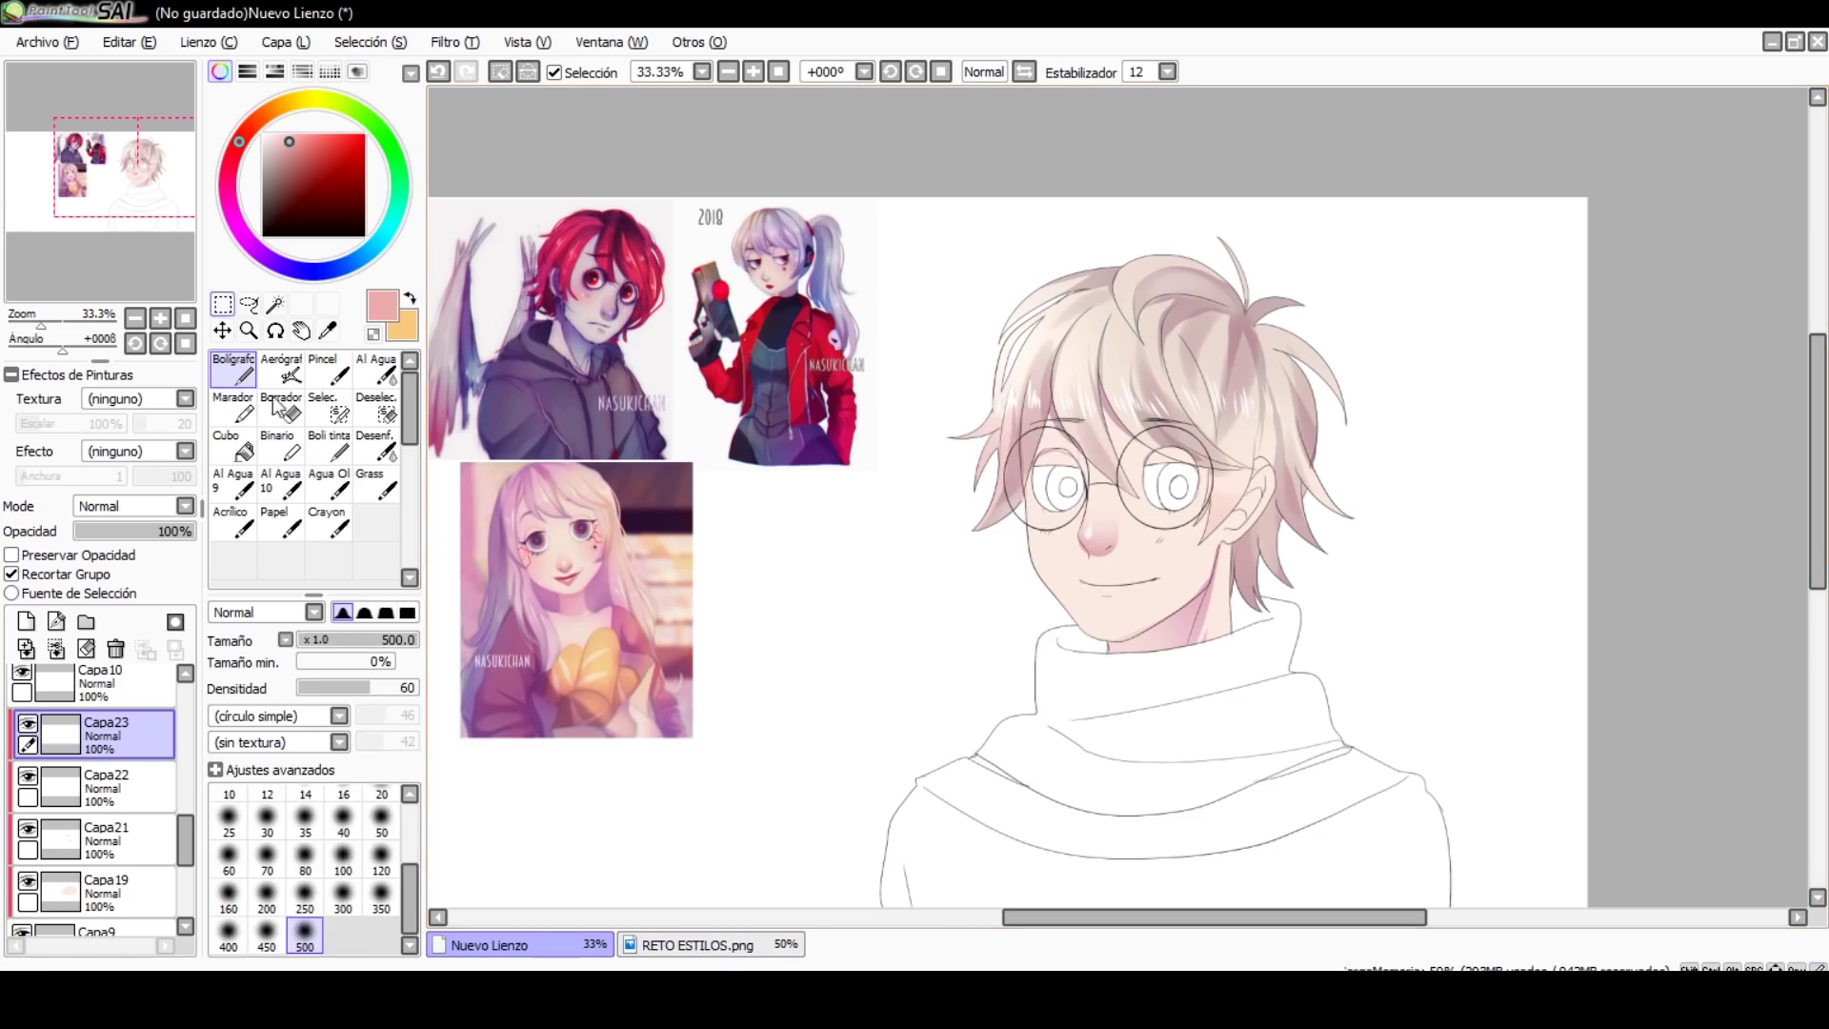
left_click_drag(1034, 539, 1071, 557)
left_click_drag(1186, 529, 1219, 543)
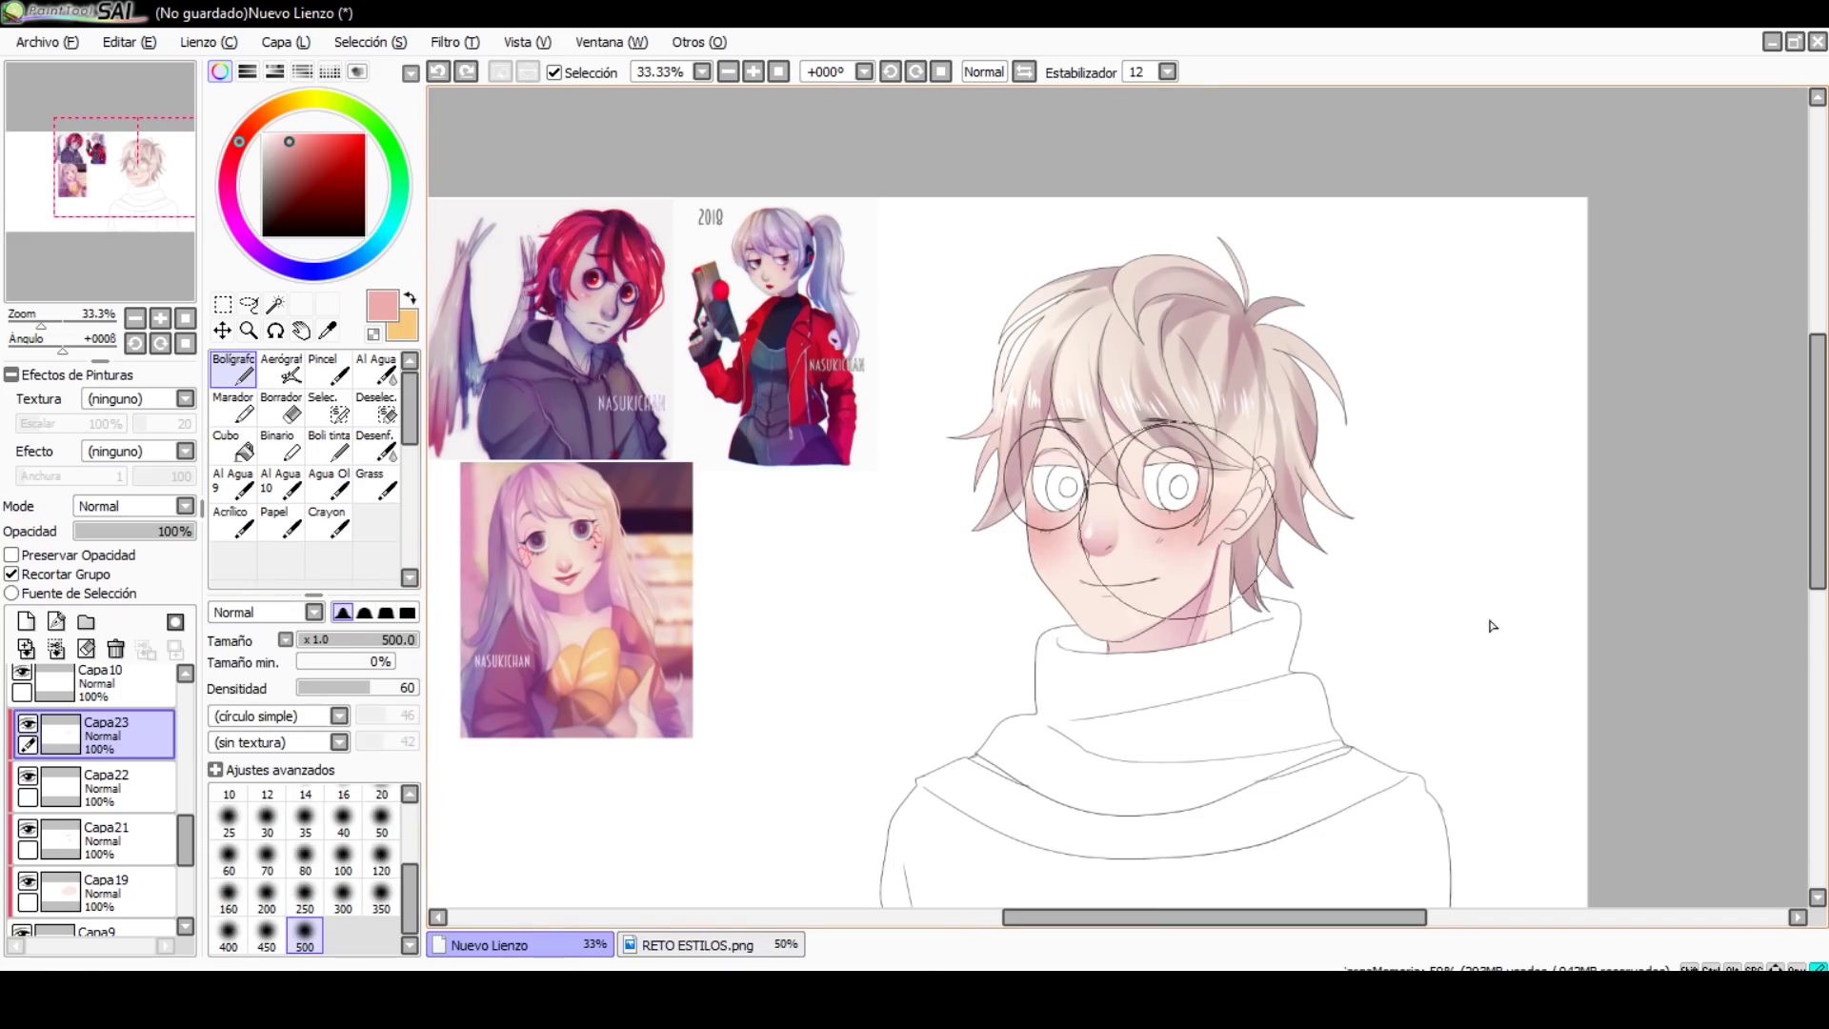
left_click_drag(194, 530, 129, 530)
left_click(26, 621)
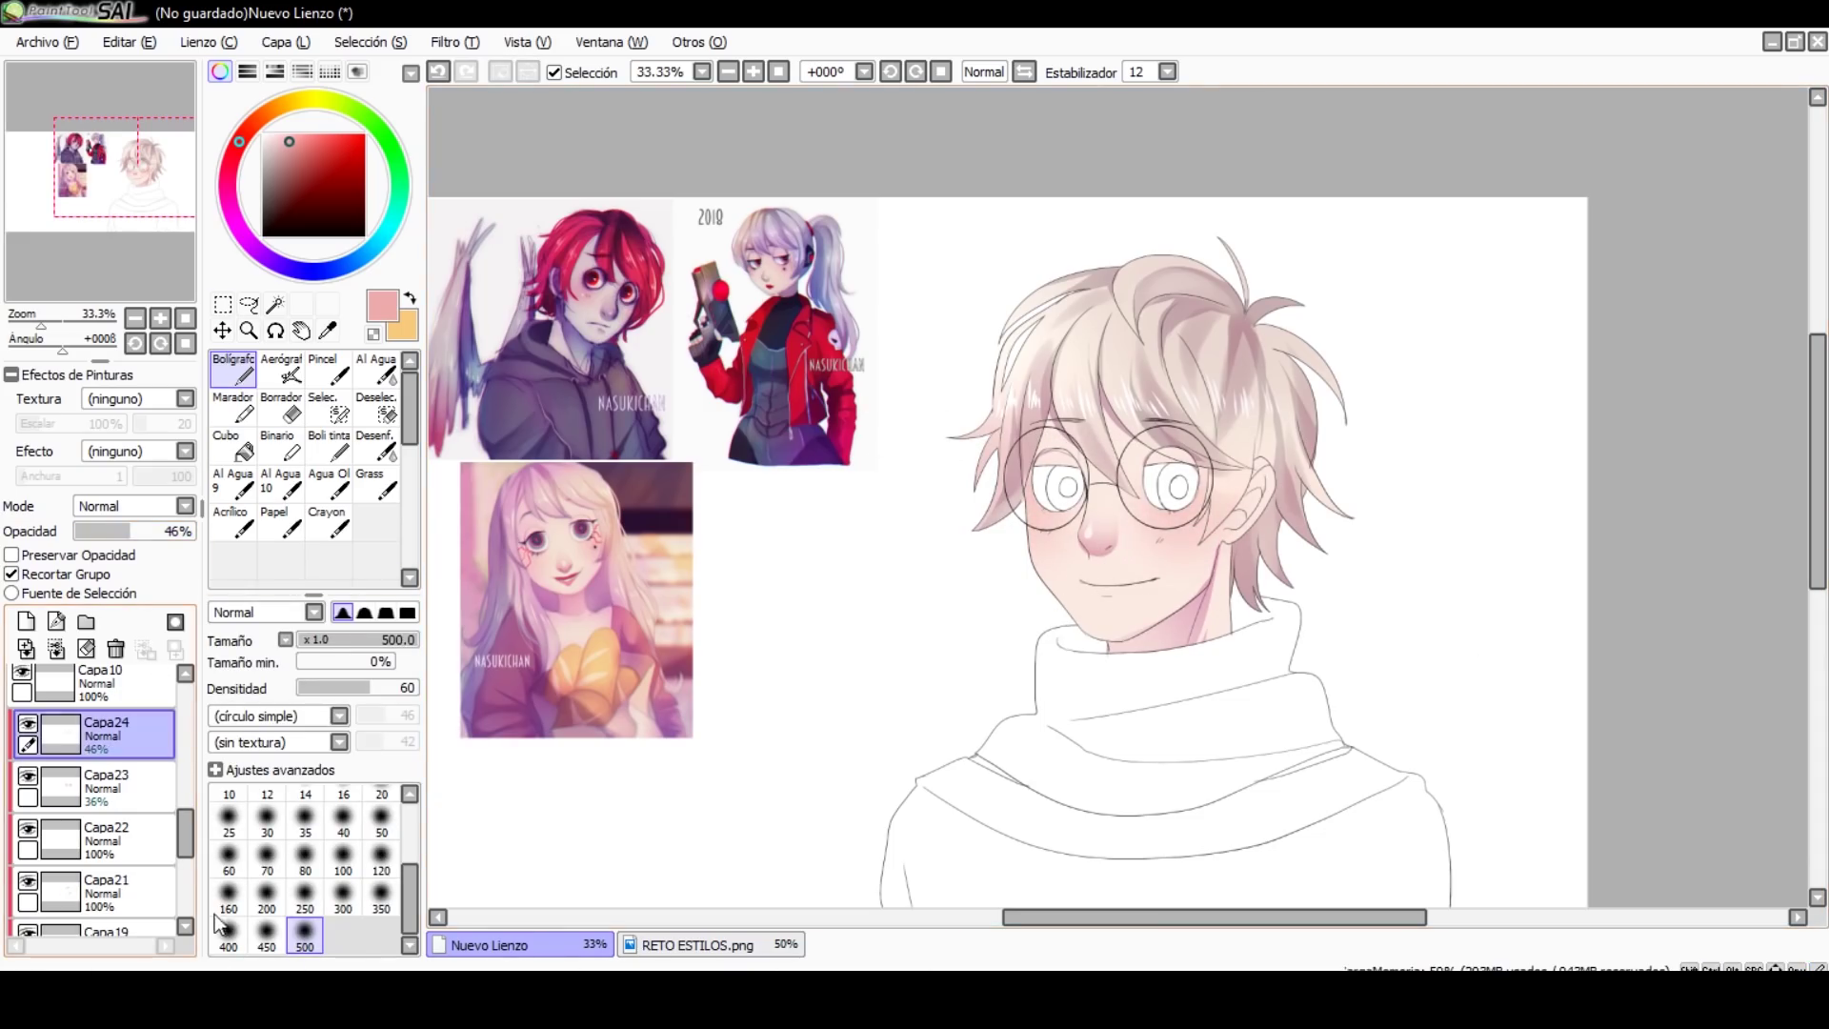
Step: Tint the hair pale lavender and paint a soft pink lower lip on a new layer, fading it with the size 350 eraser
scroll(196, 901, "up", 5)
left_click(105, 801)
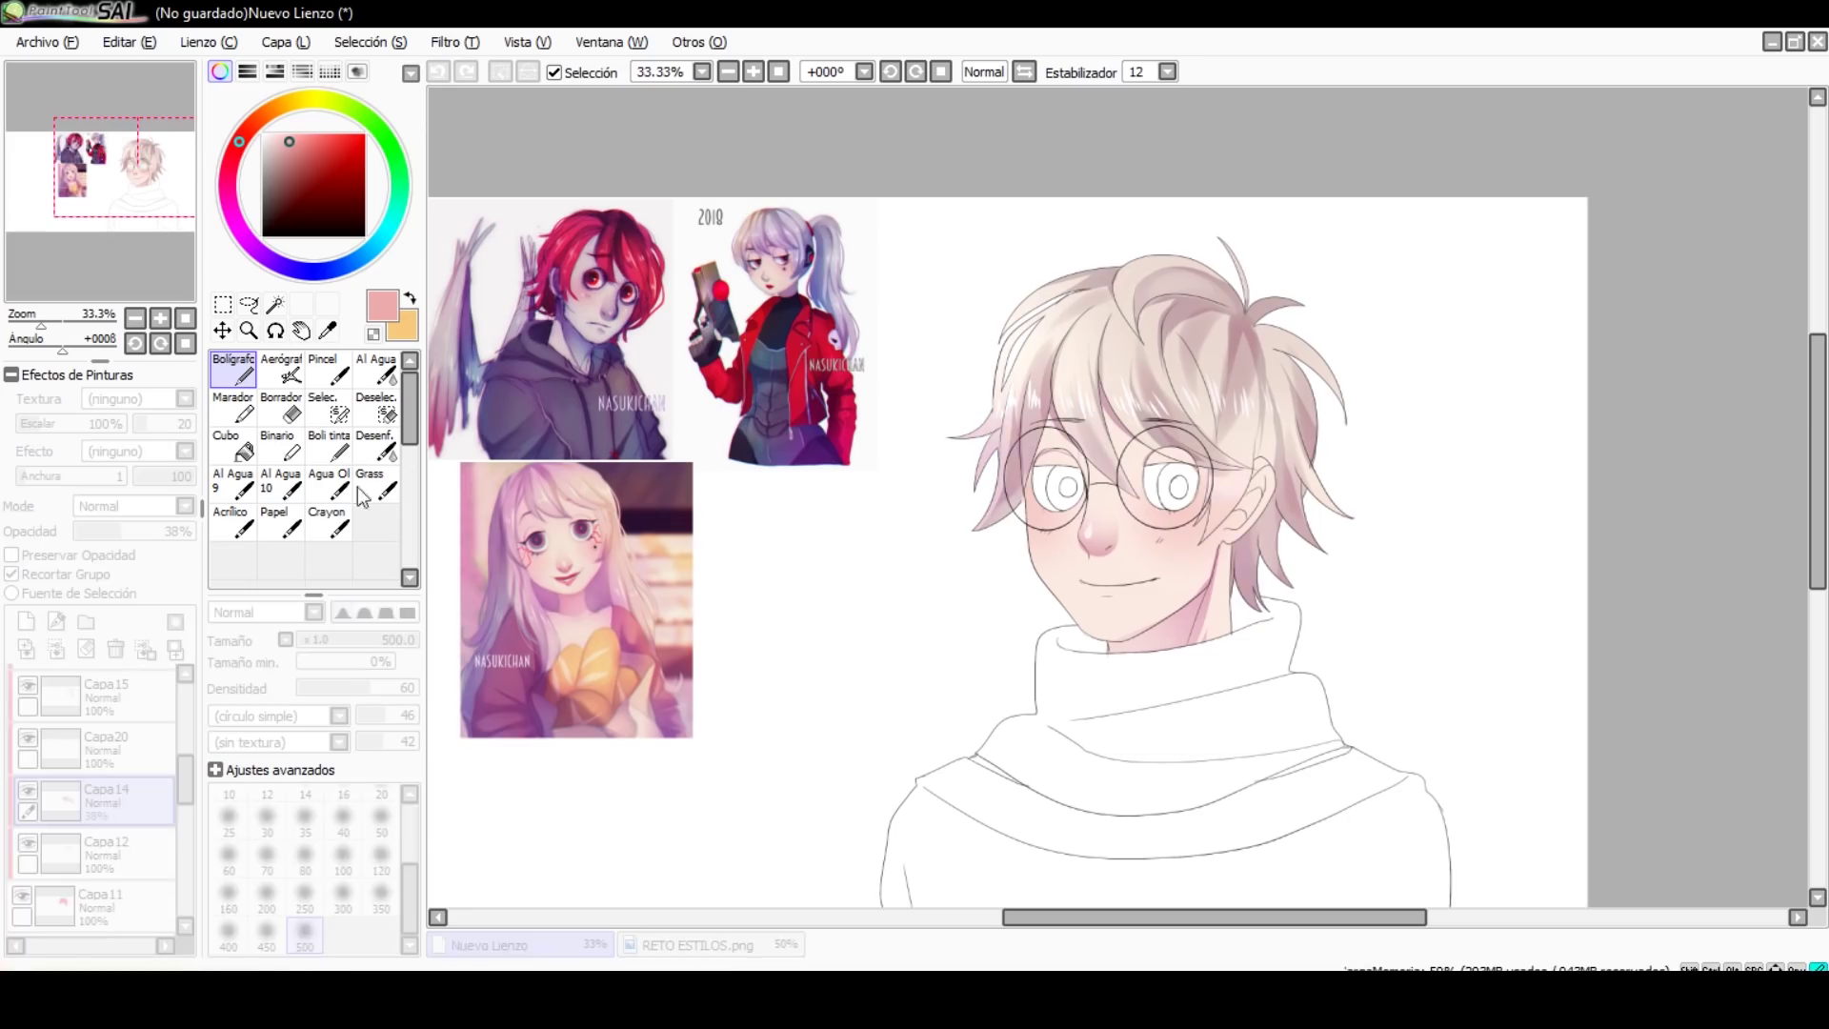
left_click(104, 696)
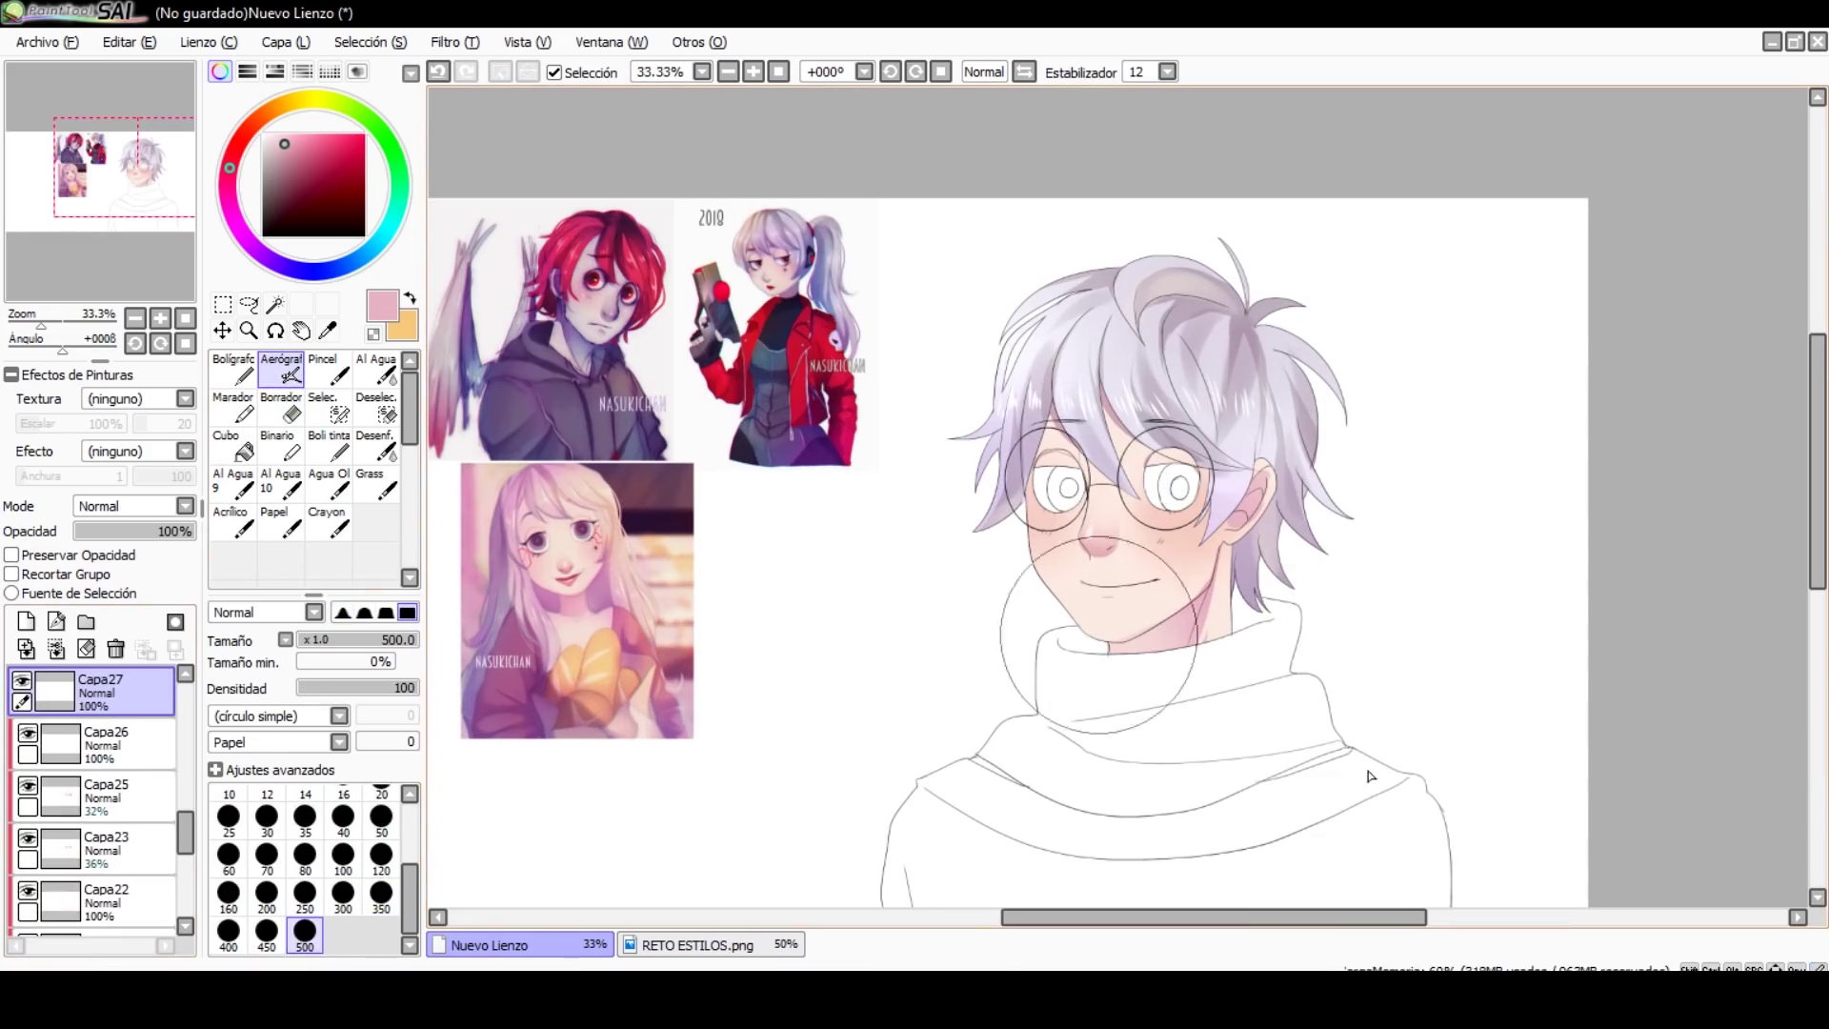
key("e")
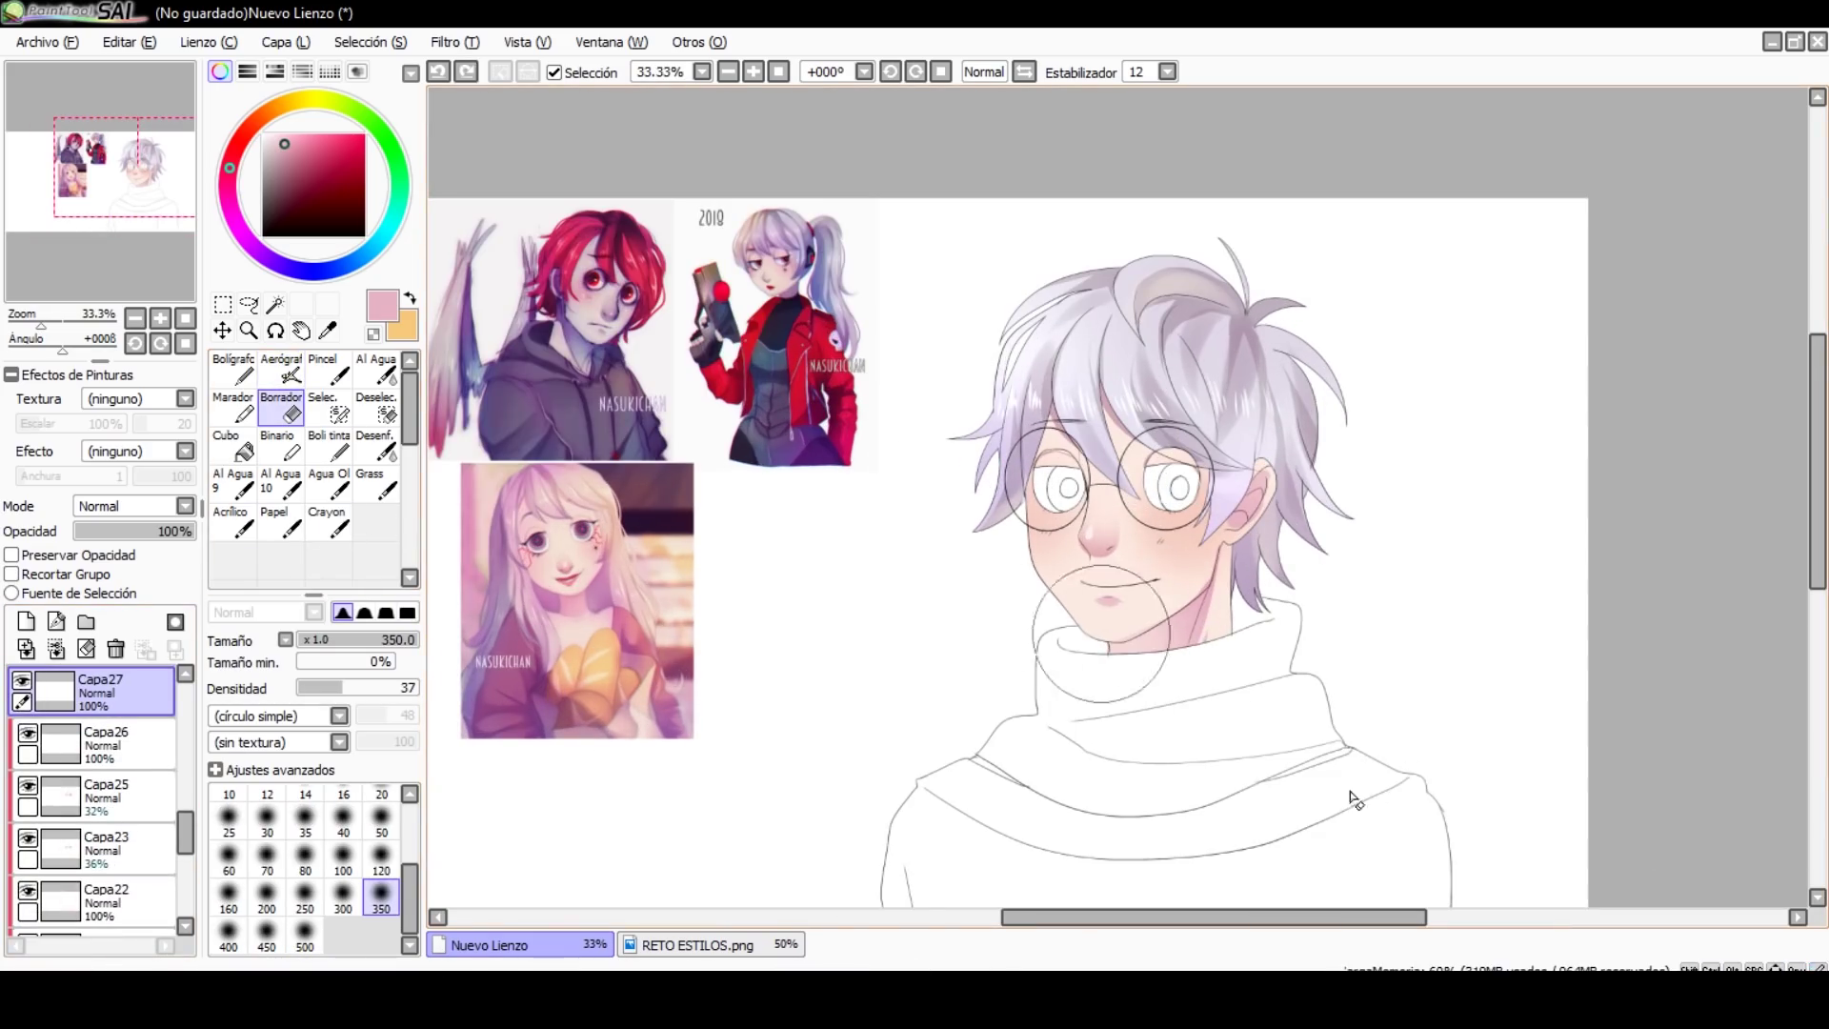
Step: Try shading the eyes in purple on a new clipped layer with the Bolígrafo at size 50
left_click(26, 621)
left_click(12, 573)
left_click(262, 255)
left_click(276, 203)
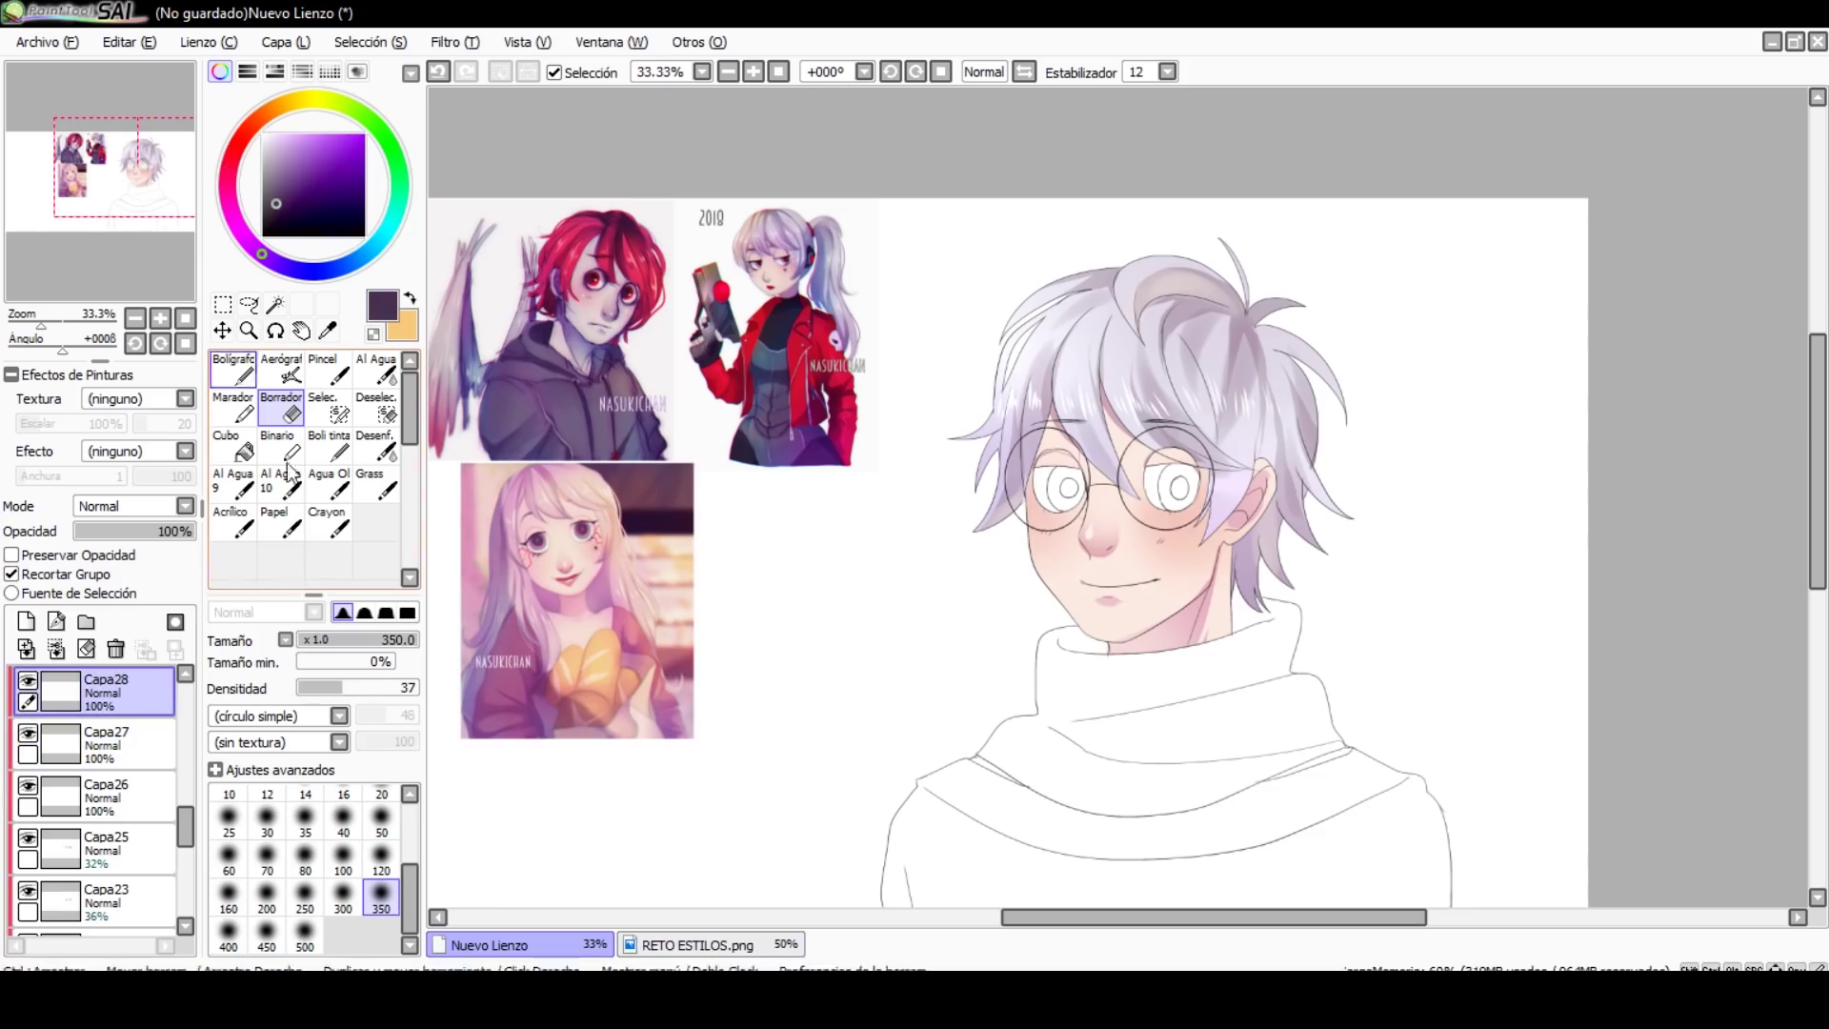
left_click(233, 366)
left_click(381, 855)
left_click_drag(1044, 471, 1077, 505)
key("bracketleft")
key("bracketleft")
key("bracketleft")
key("bracketleft")
key("bracketleft")
key("ctrl+z")
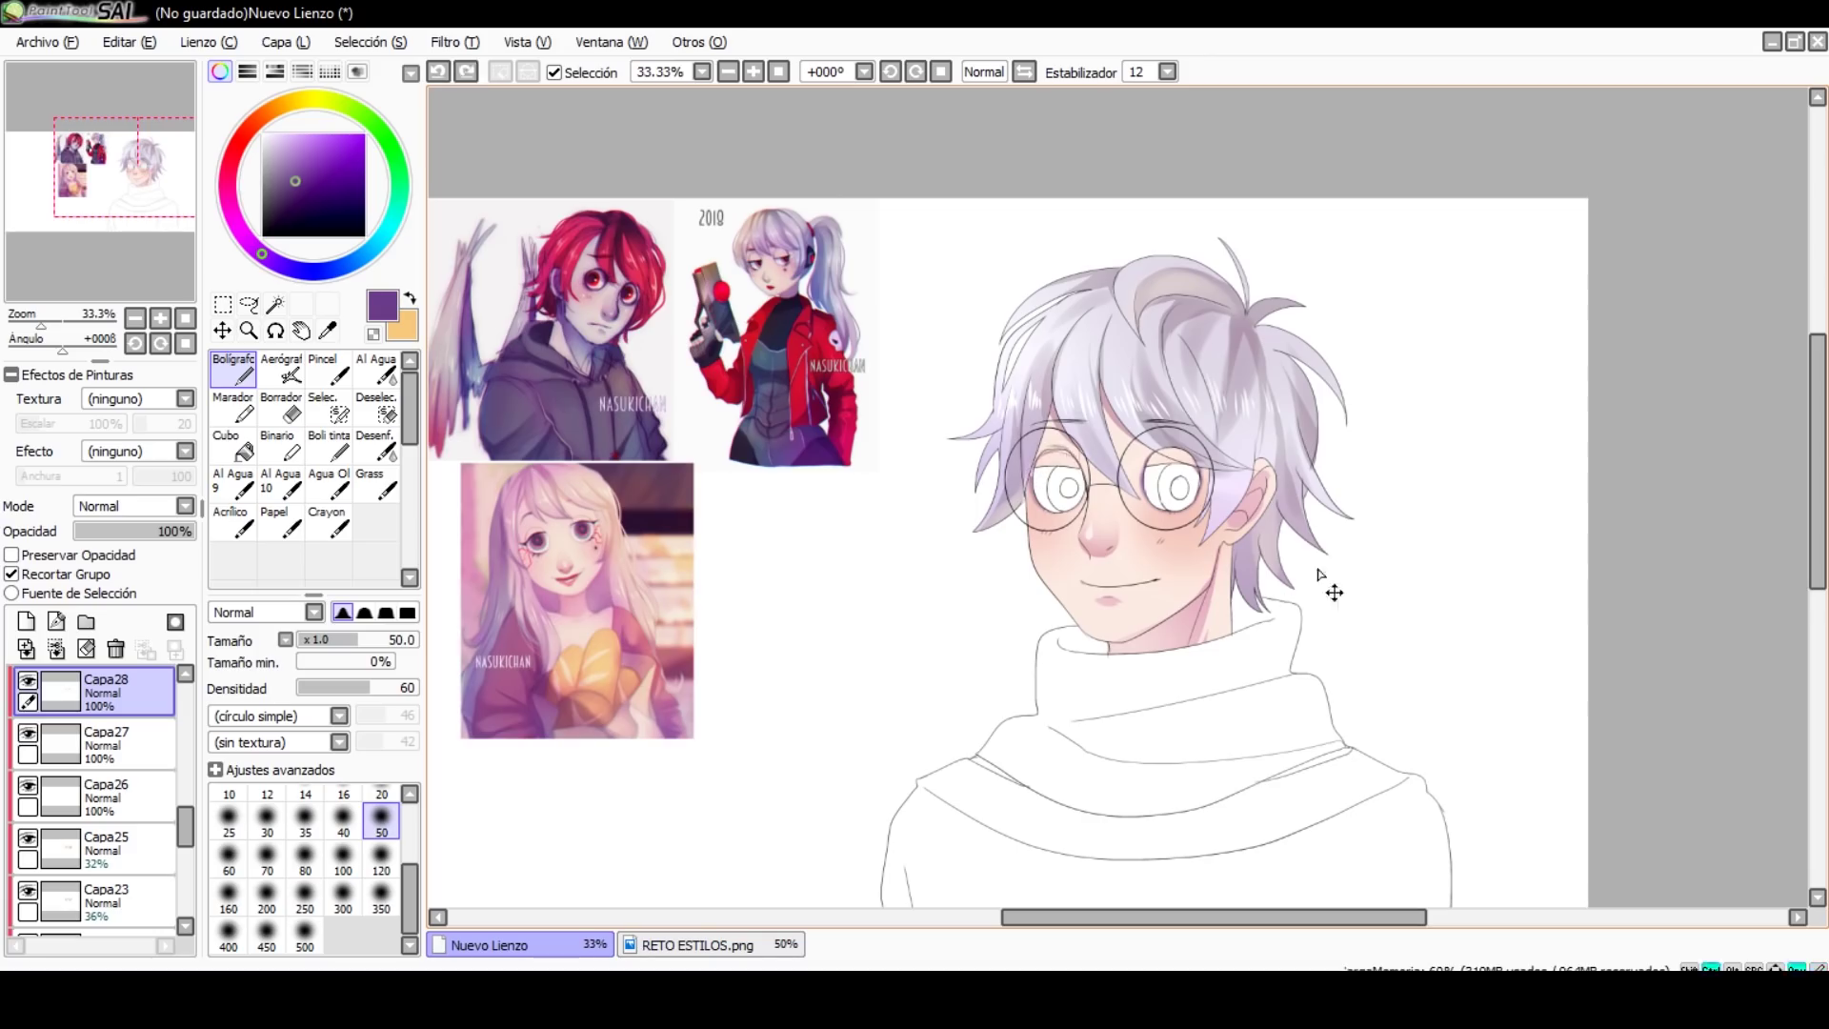
left_click_drag(1026, 476, 1031, 500)
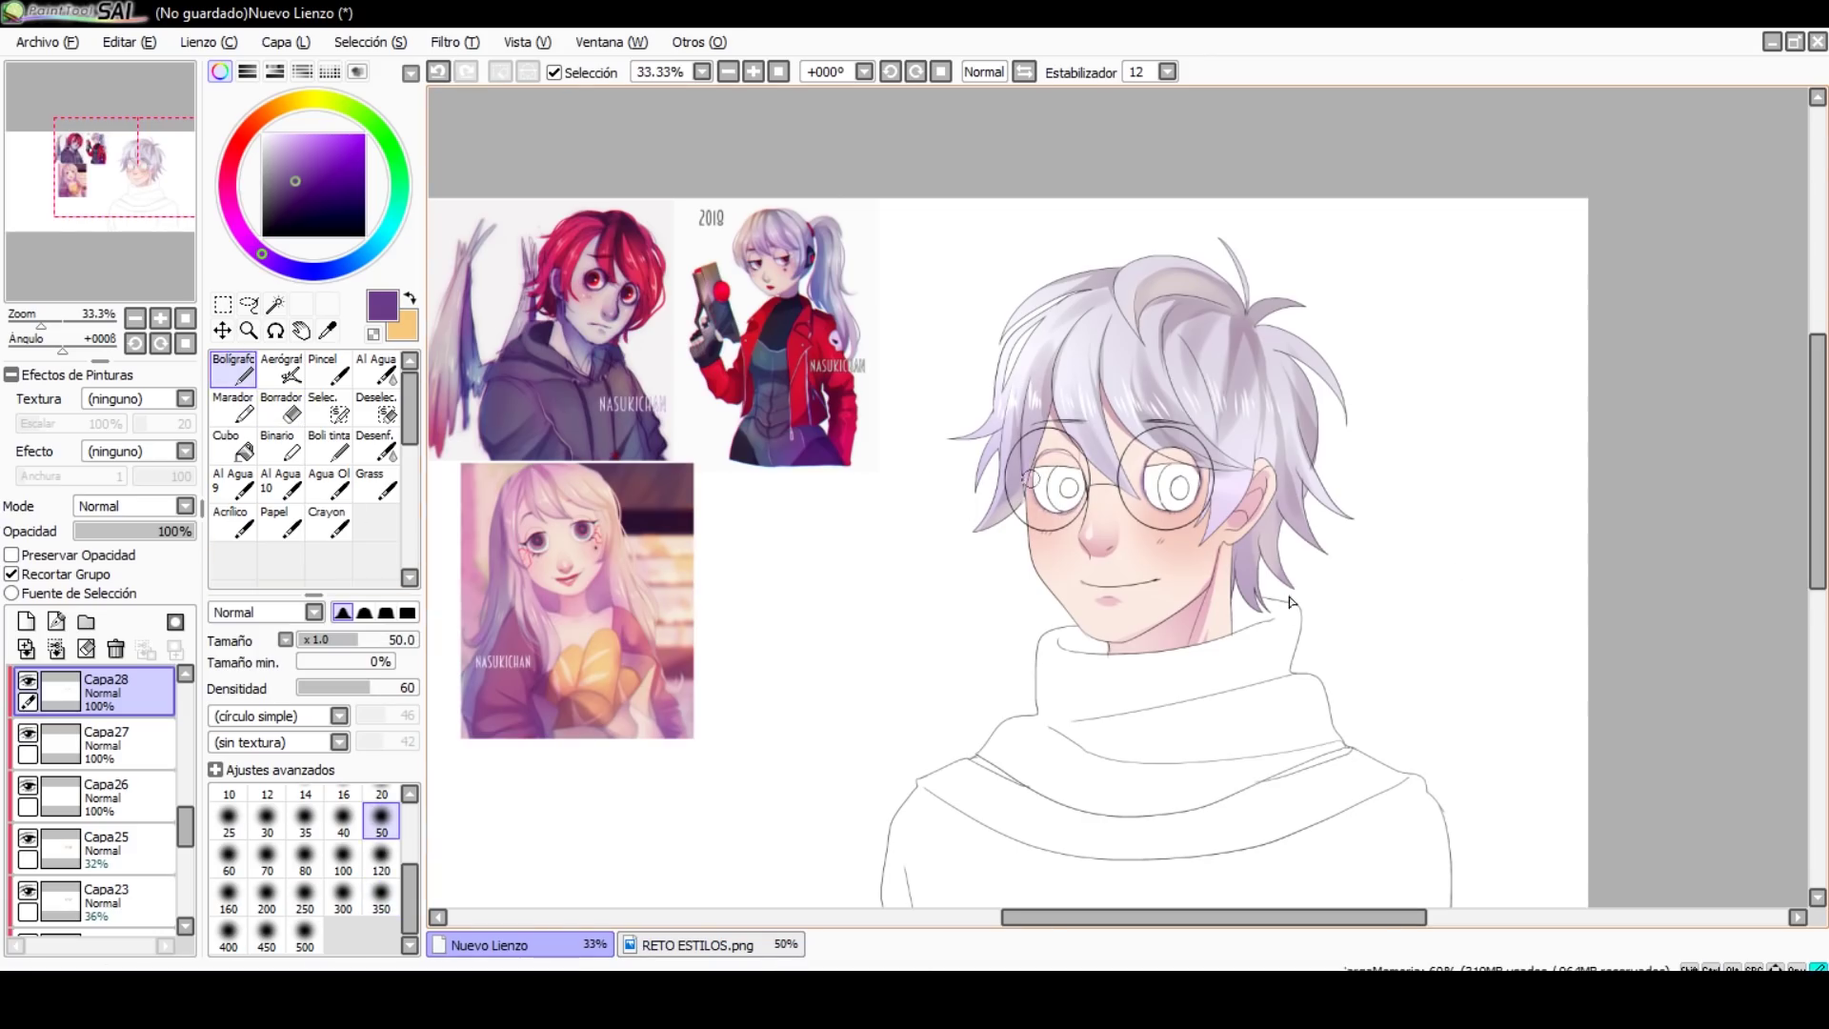
key("ctrl+z")
Step: Add a layer at the top of the stack and fill the iris nearest the ear with flat pink, cleaning its edge with the size 16 eraser
scroll(448, 478, "down", 1)
scroll(447, 478, "up", 1)
scroll(96, 810, "down", 3)
scroll(95, 810, "up", 5)
left_click(105, 693)
key("alt")
scroll(1191, 413, "up", 2)
left_click(325, 162)
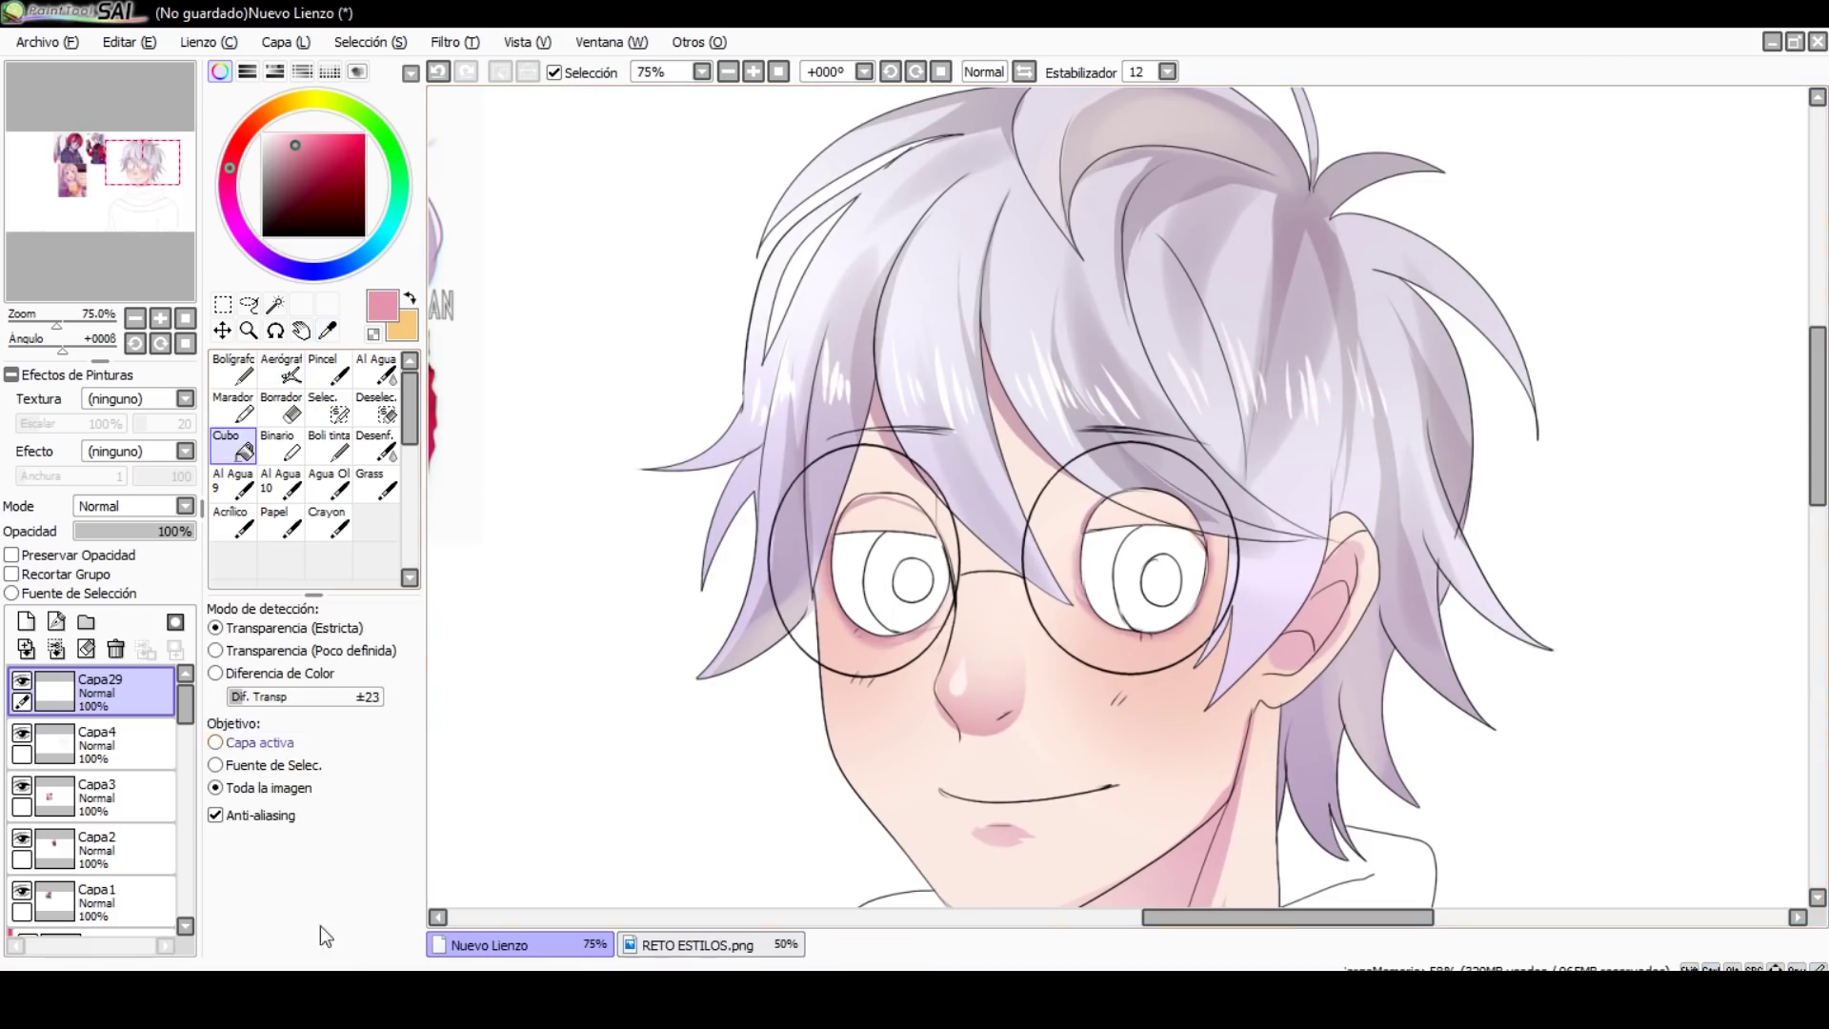
left_click(1160, 579)
left_click(281, 366)
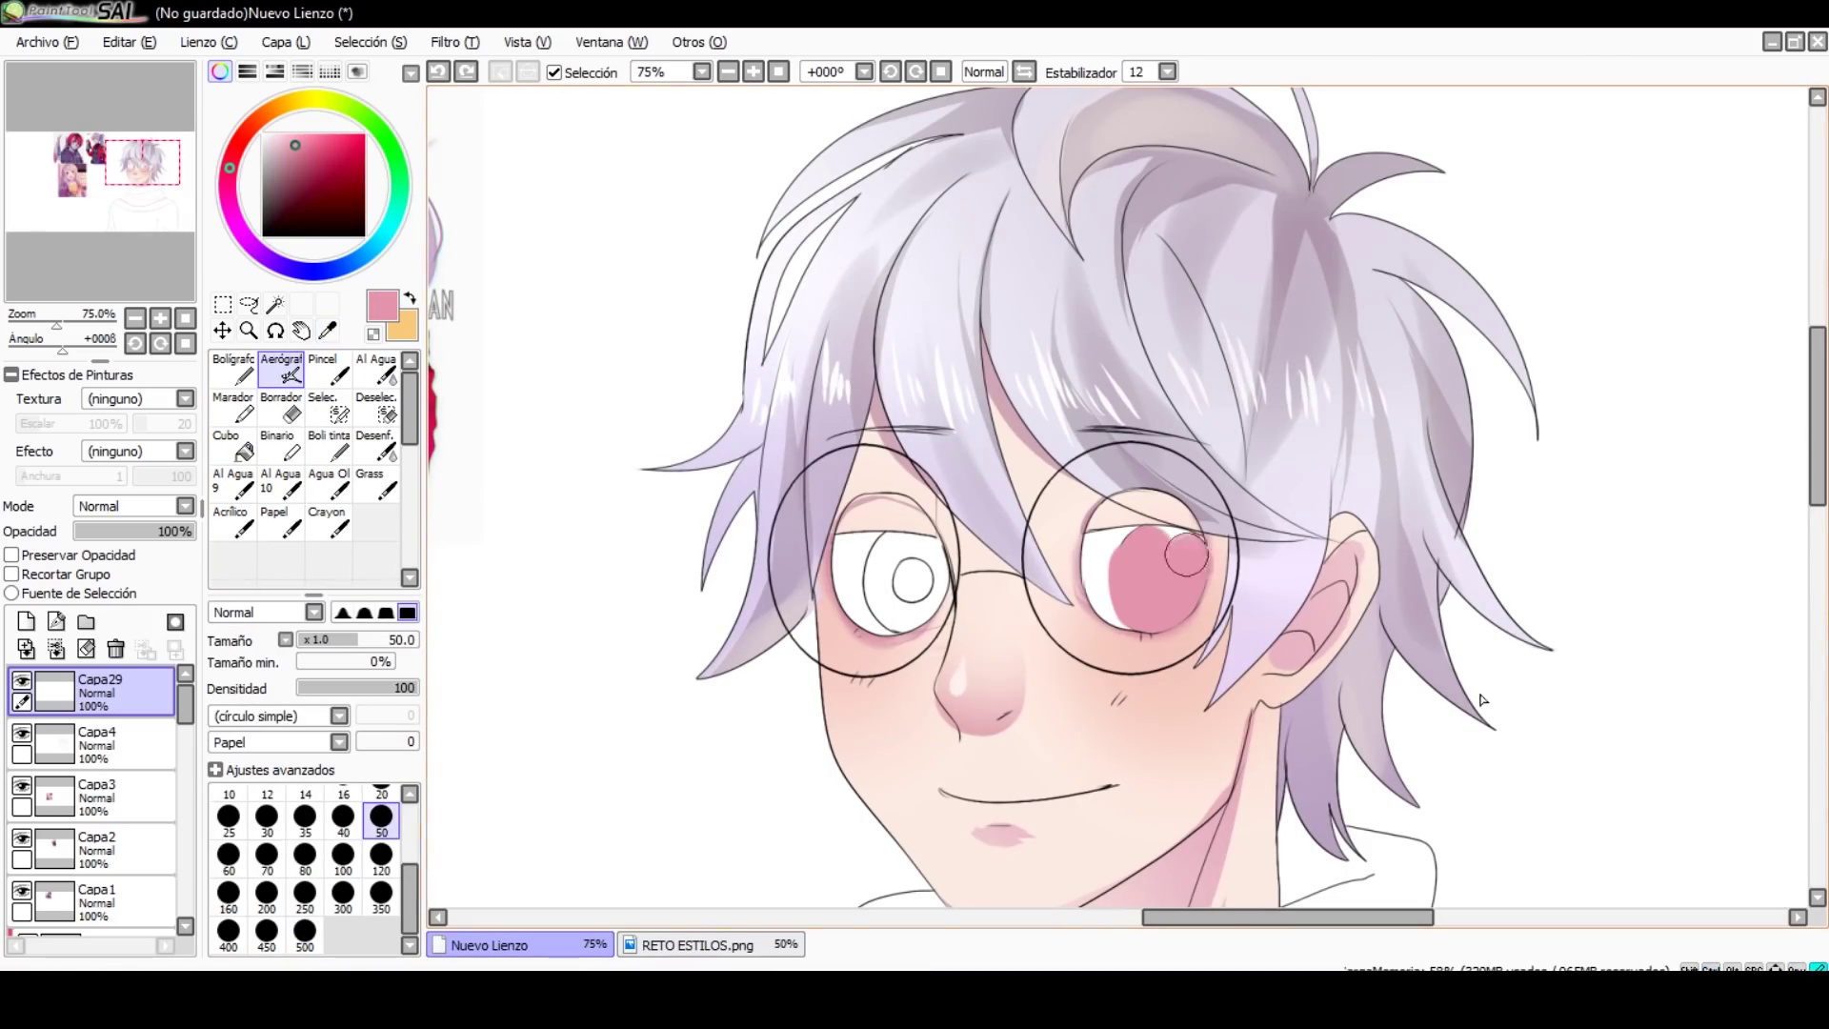
key("ctrl+y")
key("e")
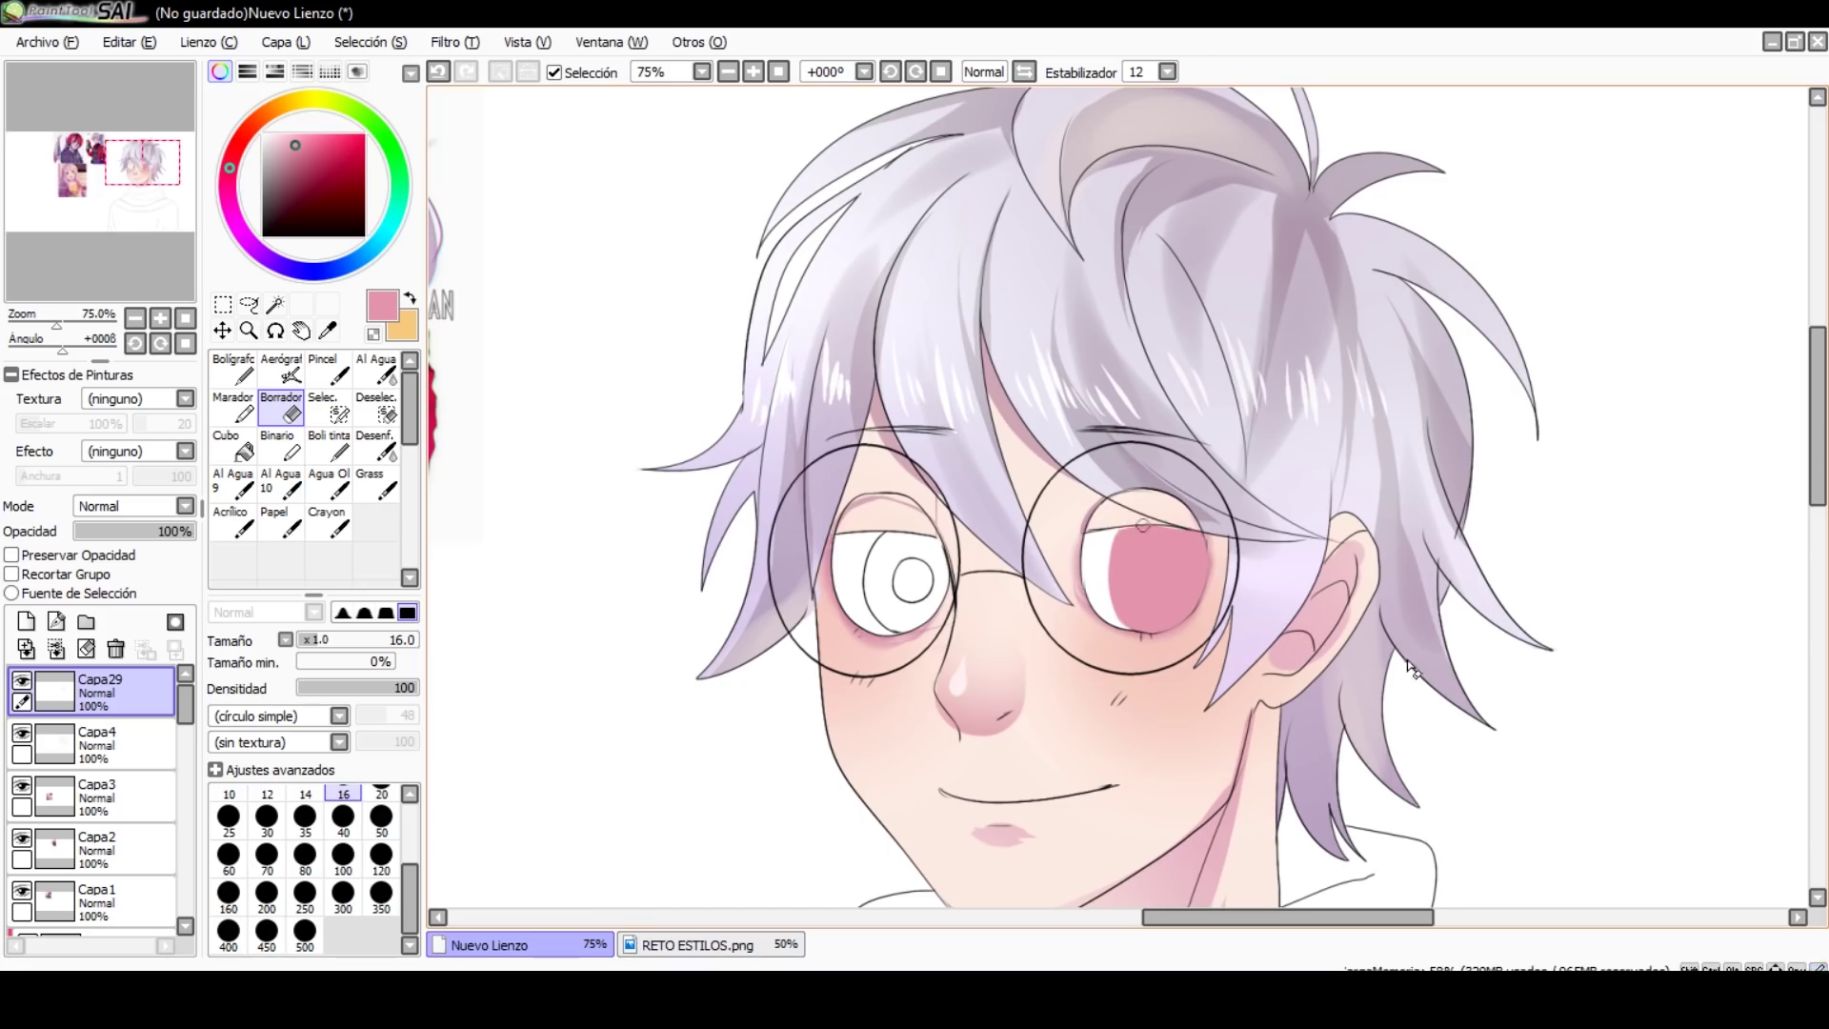
Step: Fill the other iris with the same pink and tidy it with the size 50 Aerógrafo and the eraser
key("g")
left_click(886, 543)
key("b")
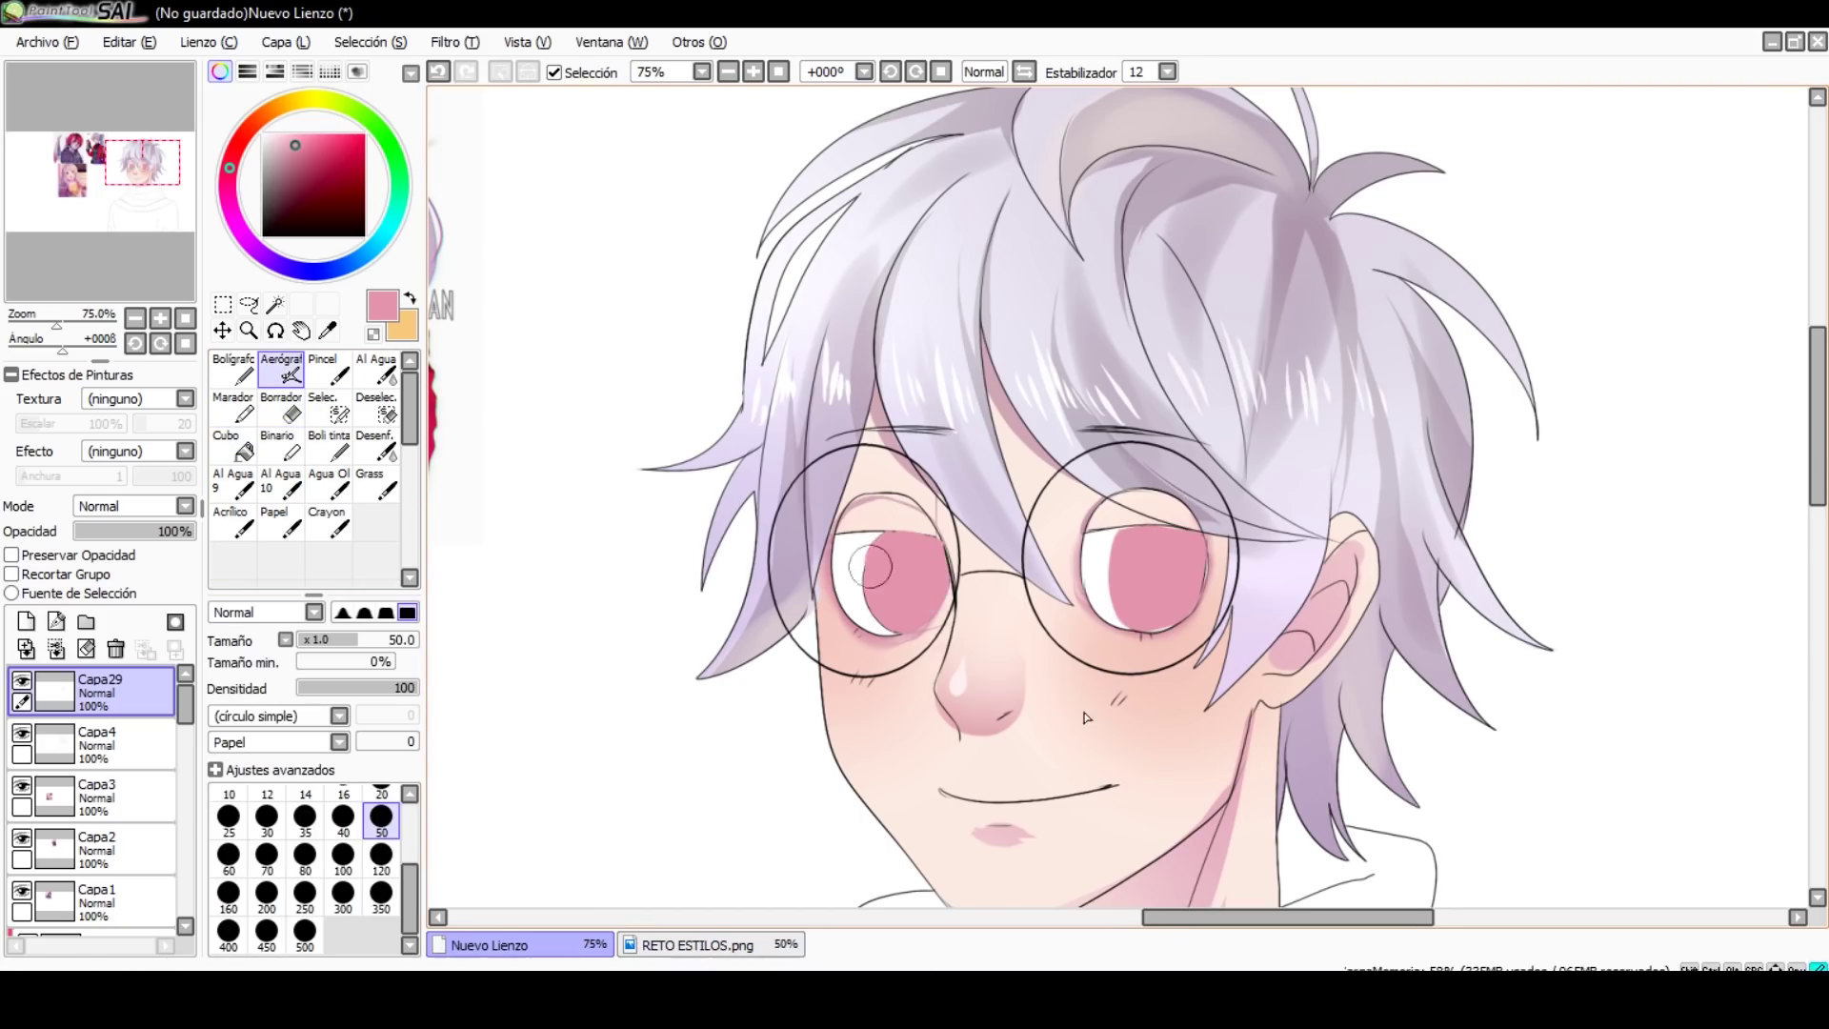
key("e")
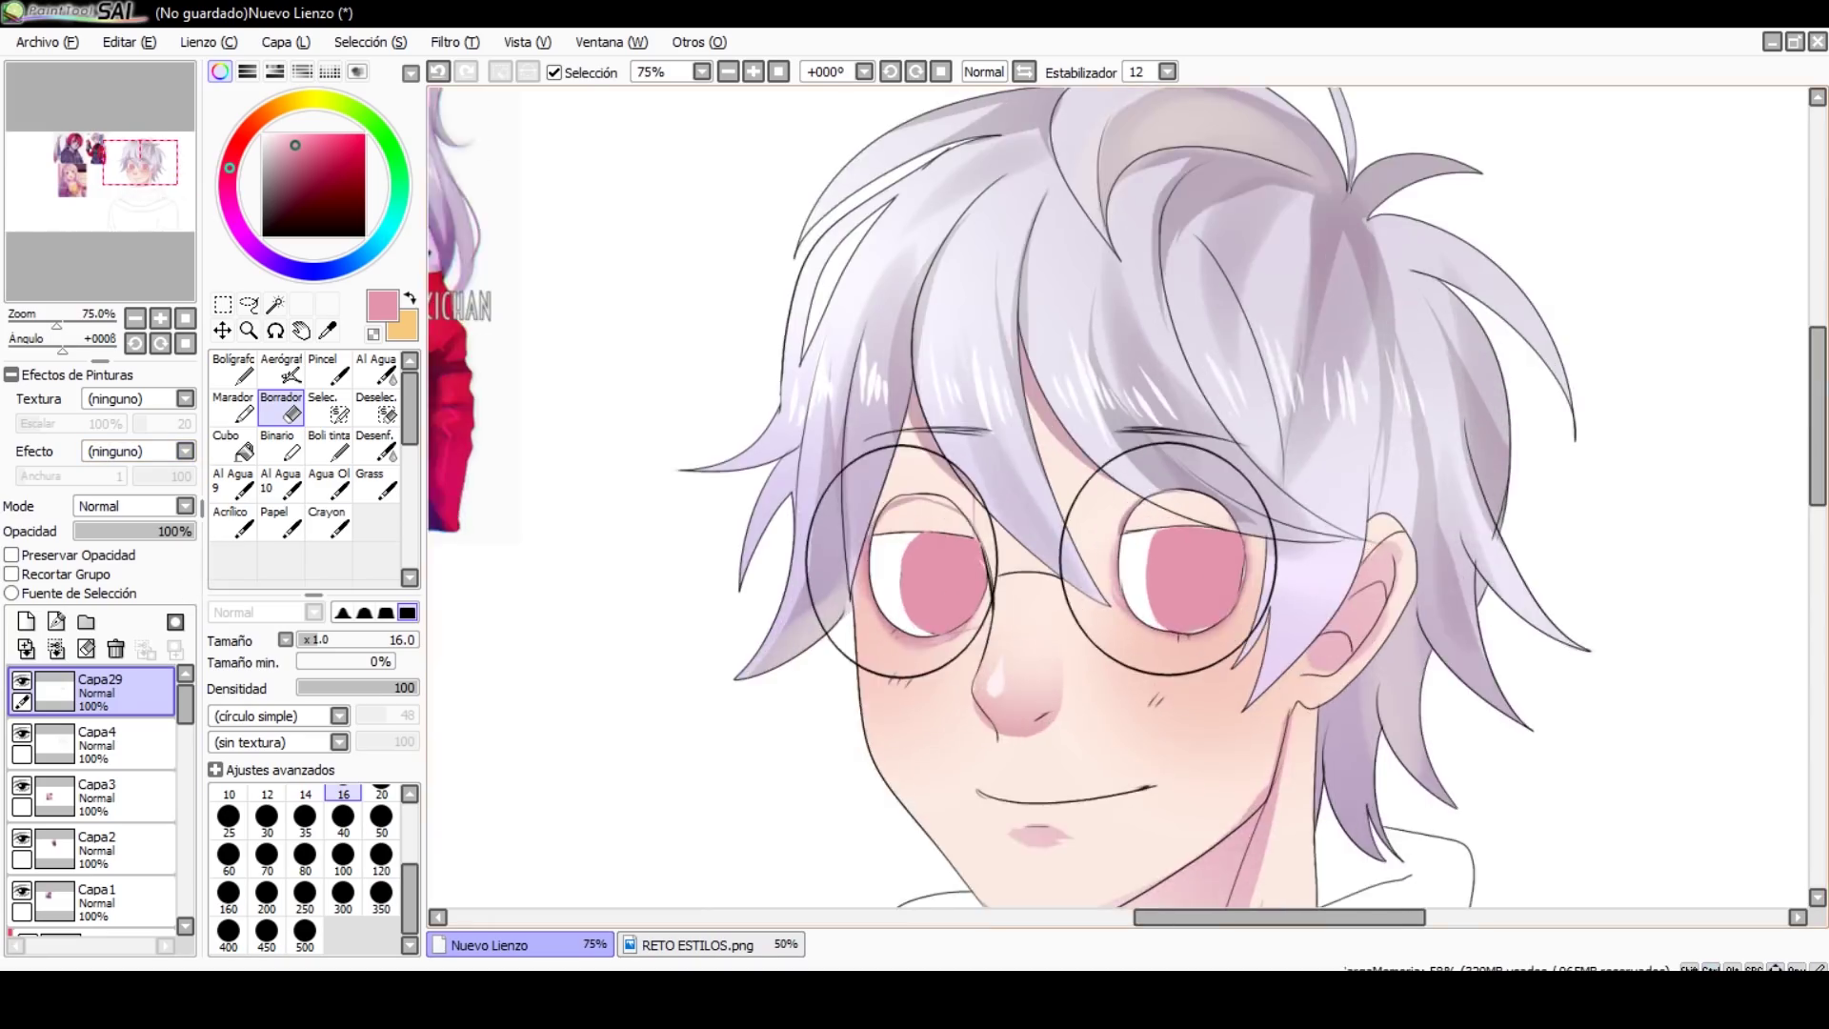
Step: Clip a new layer to the irises and paint the one farther from the ear grey-blue, sampled from the red-haired boy reference
left_click_drag(143, 162, 113, 162)
left_click(26, 621)
left_click(11, 573)
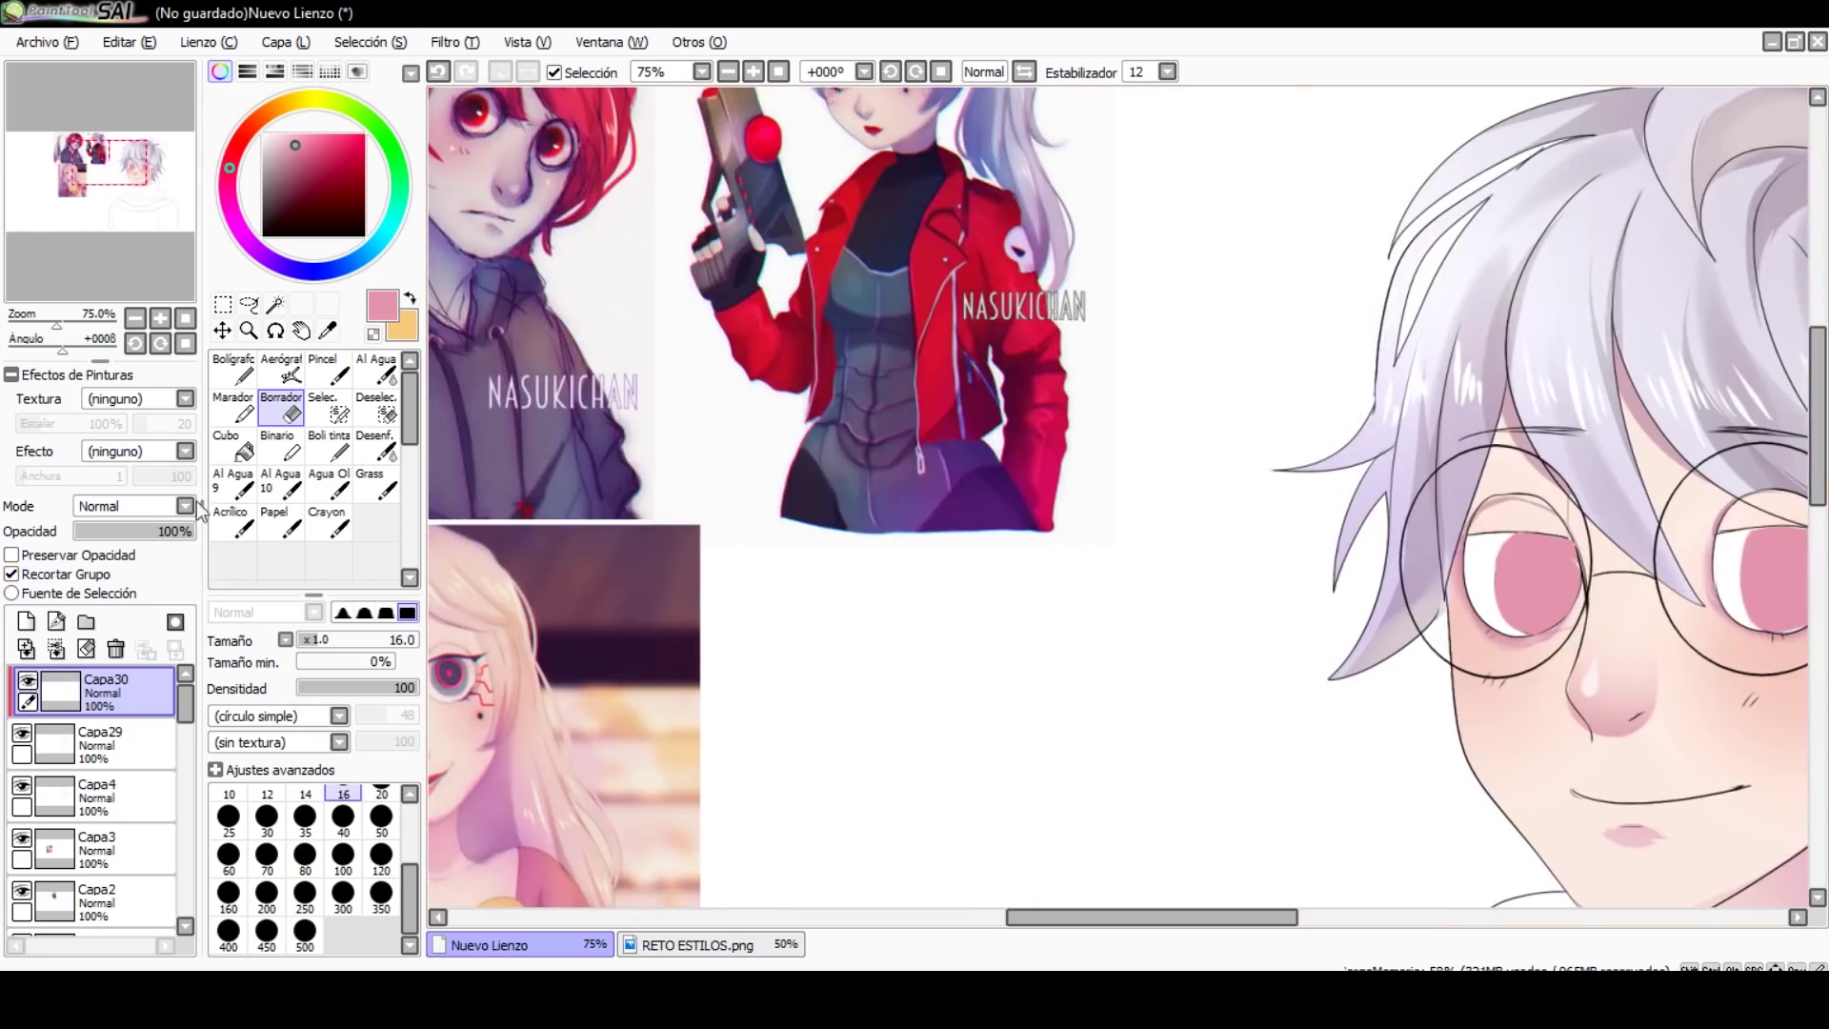
left_click(534, 314, "alt")
key("b")
left_click_drag(1495, 572, 1563, 610)
Step: Add a clipped Multiplicar layer and shade the pink iris dark red with the Bolígrafo at size 120
left_click_drag(115, 162, 139, 162)
left_click(229, 179)
left_click(25, 621)
left_click(234, 367)
left_click(326, 195)
left_click_drag(1205, 548, 1267, 591)
left_click(381, 855)
left_click_drag(1210, 515, 1257, 581)
Step: Undo the last stroke and lower the opacity of the upper Multiplicar eye layer to 38%
key("ctrl+minus")
left_click_drag(1384, 725, 1708, 725)
key("ctrl+z")
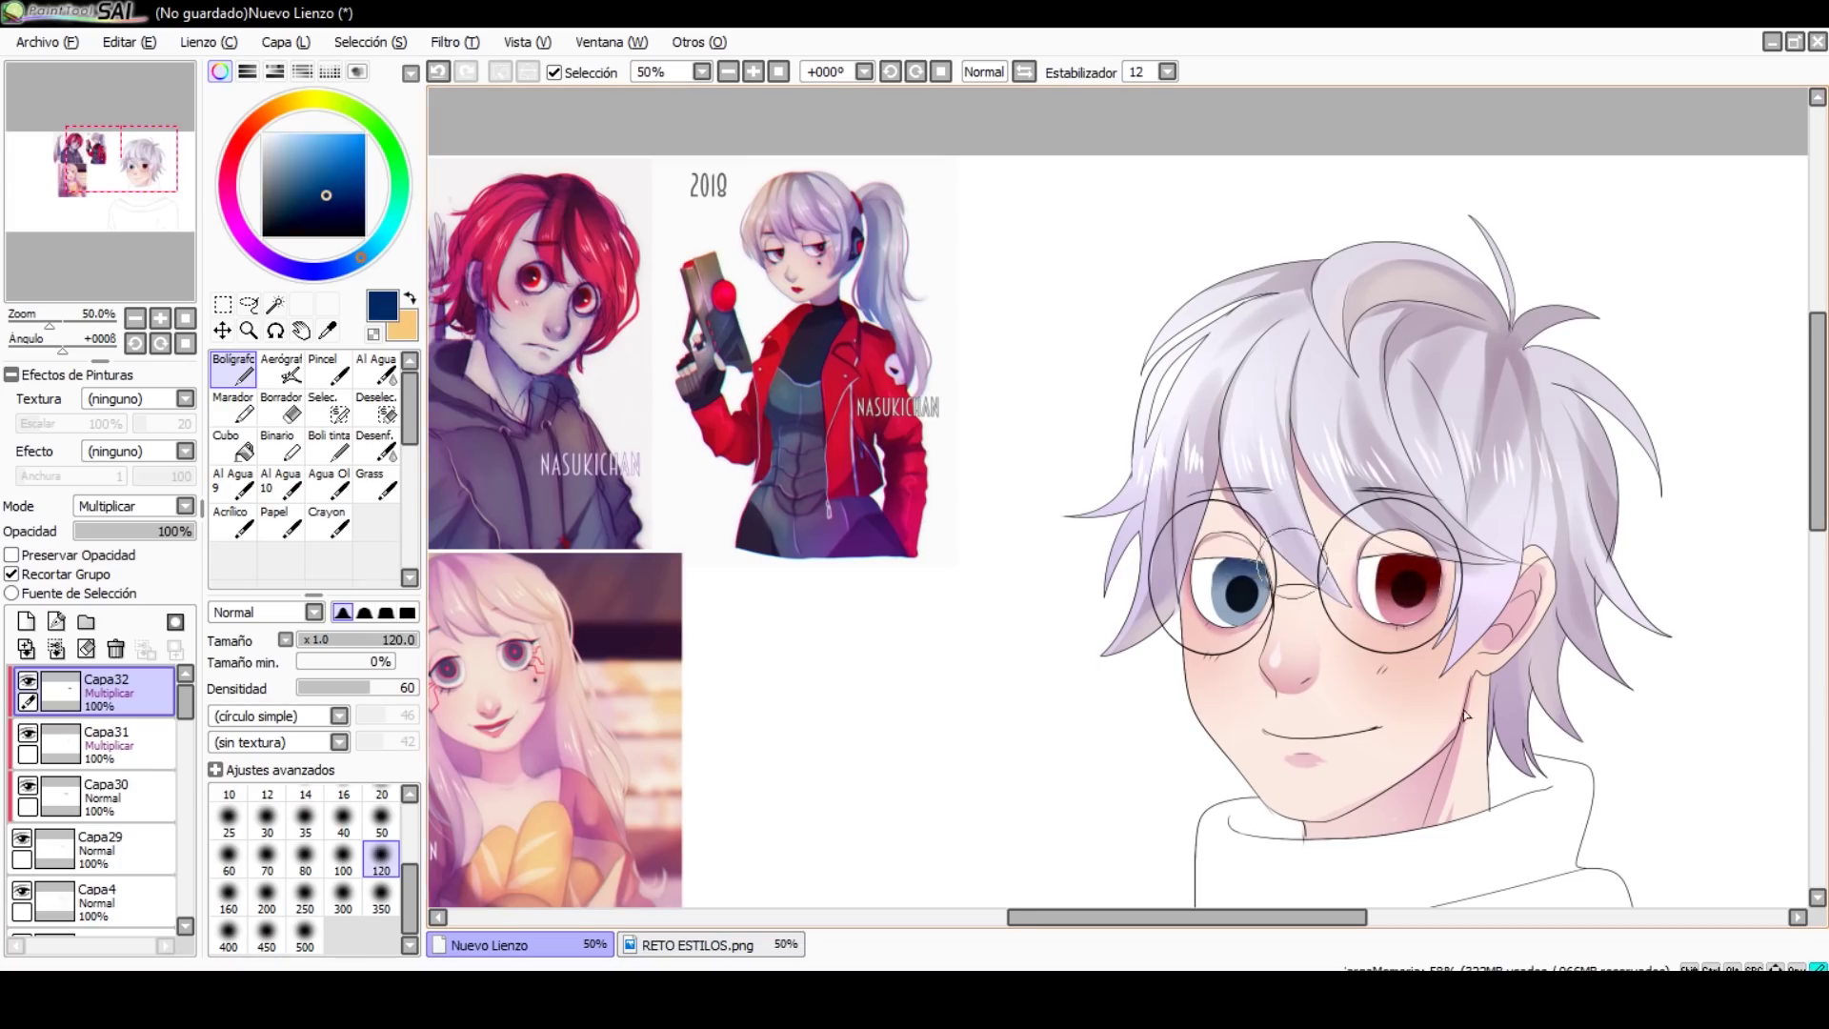
left_click_drag(181, 530, 119, 531)
left_click(326, 331)
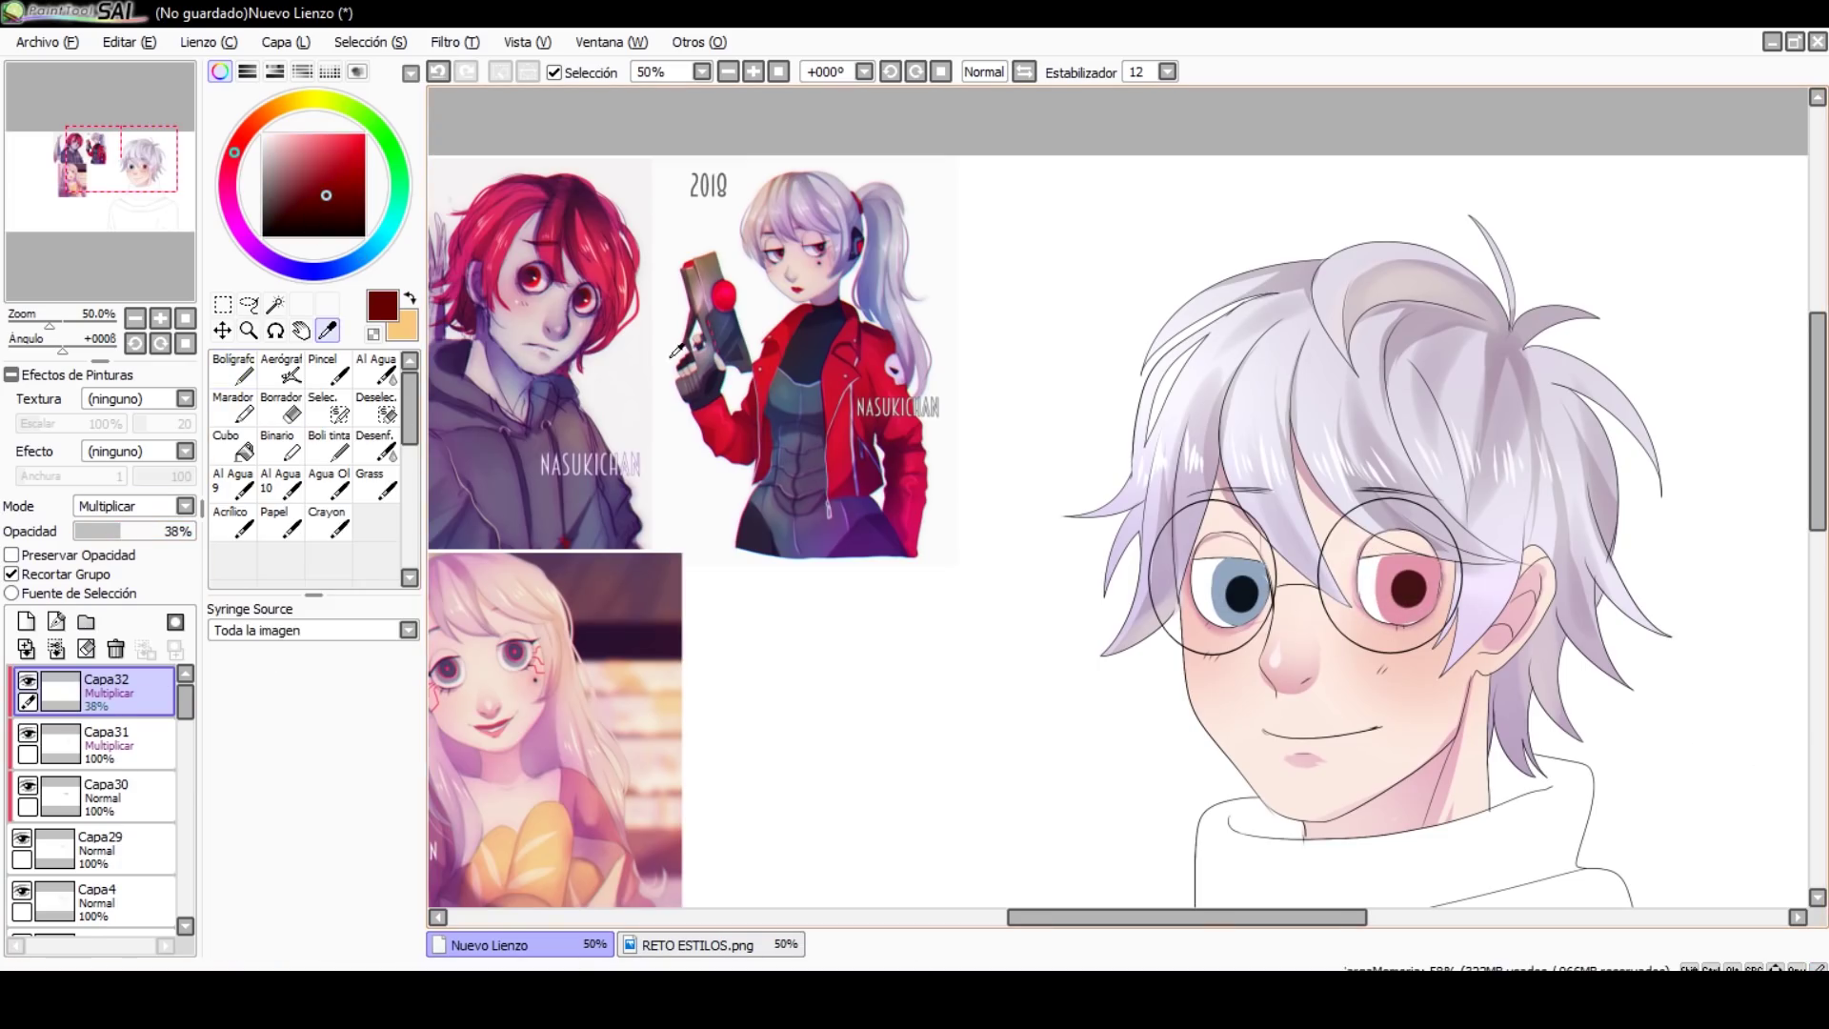
Step: Deepen the iris shading on the two Multiplicar layers, set to 78% and 81% opacity, and switch to the size 120 eraser to soften it
key("n")
key("ctrl+z")
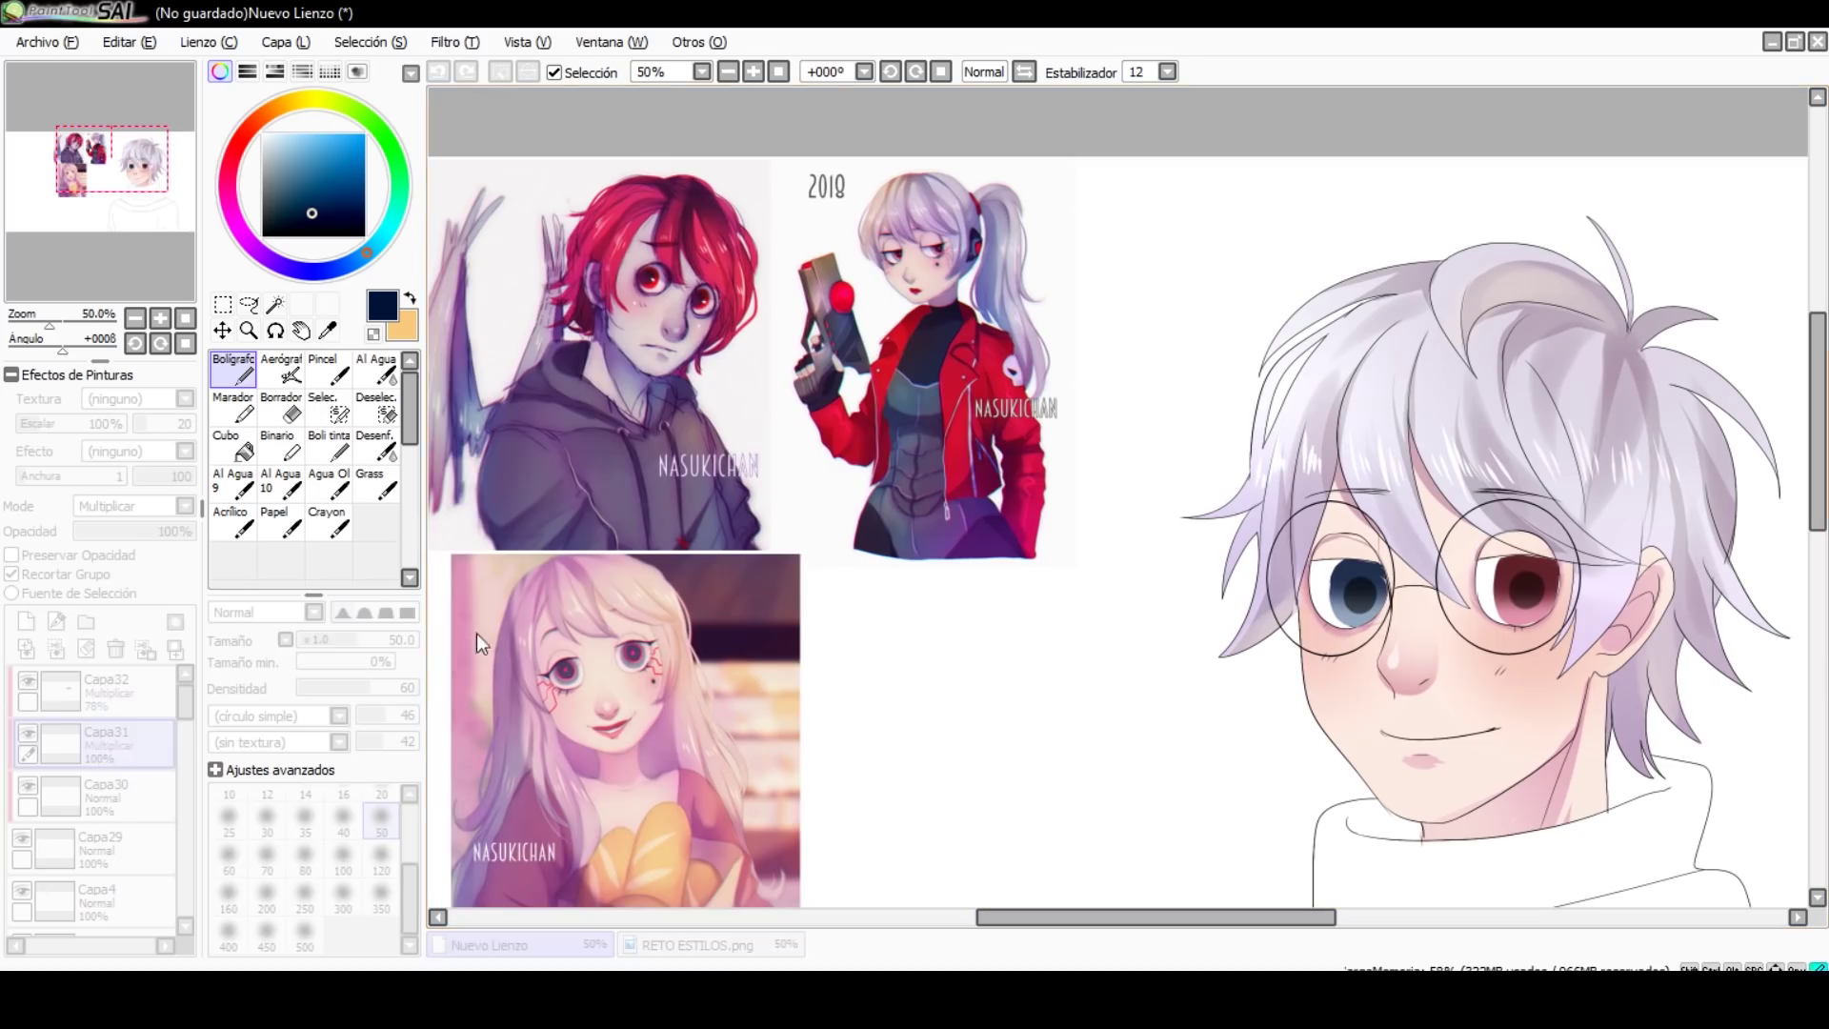
left_click(104, 690)
key("e")
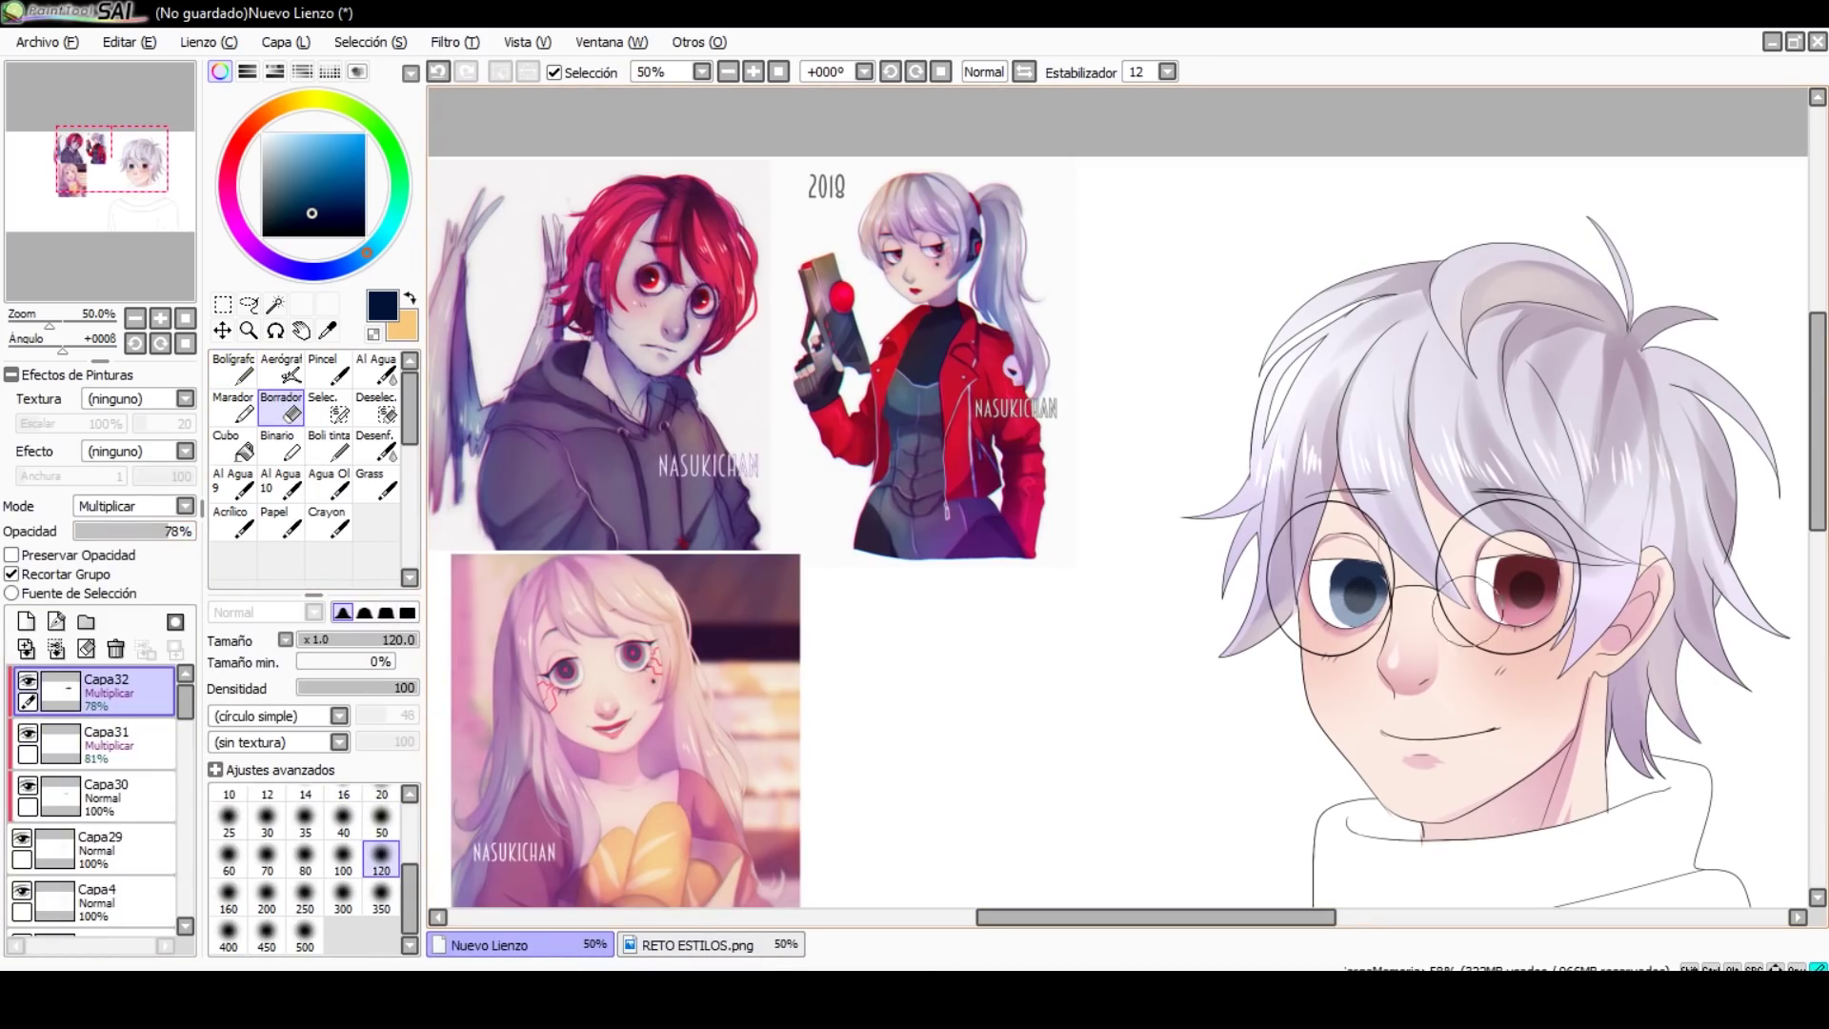
Step: Add two new normal layers above the iris shading and set black as the drawing colour
key("ctrl+shift+n")
key("v")
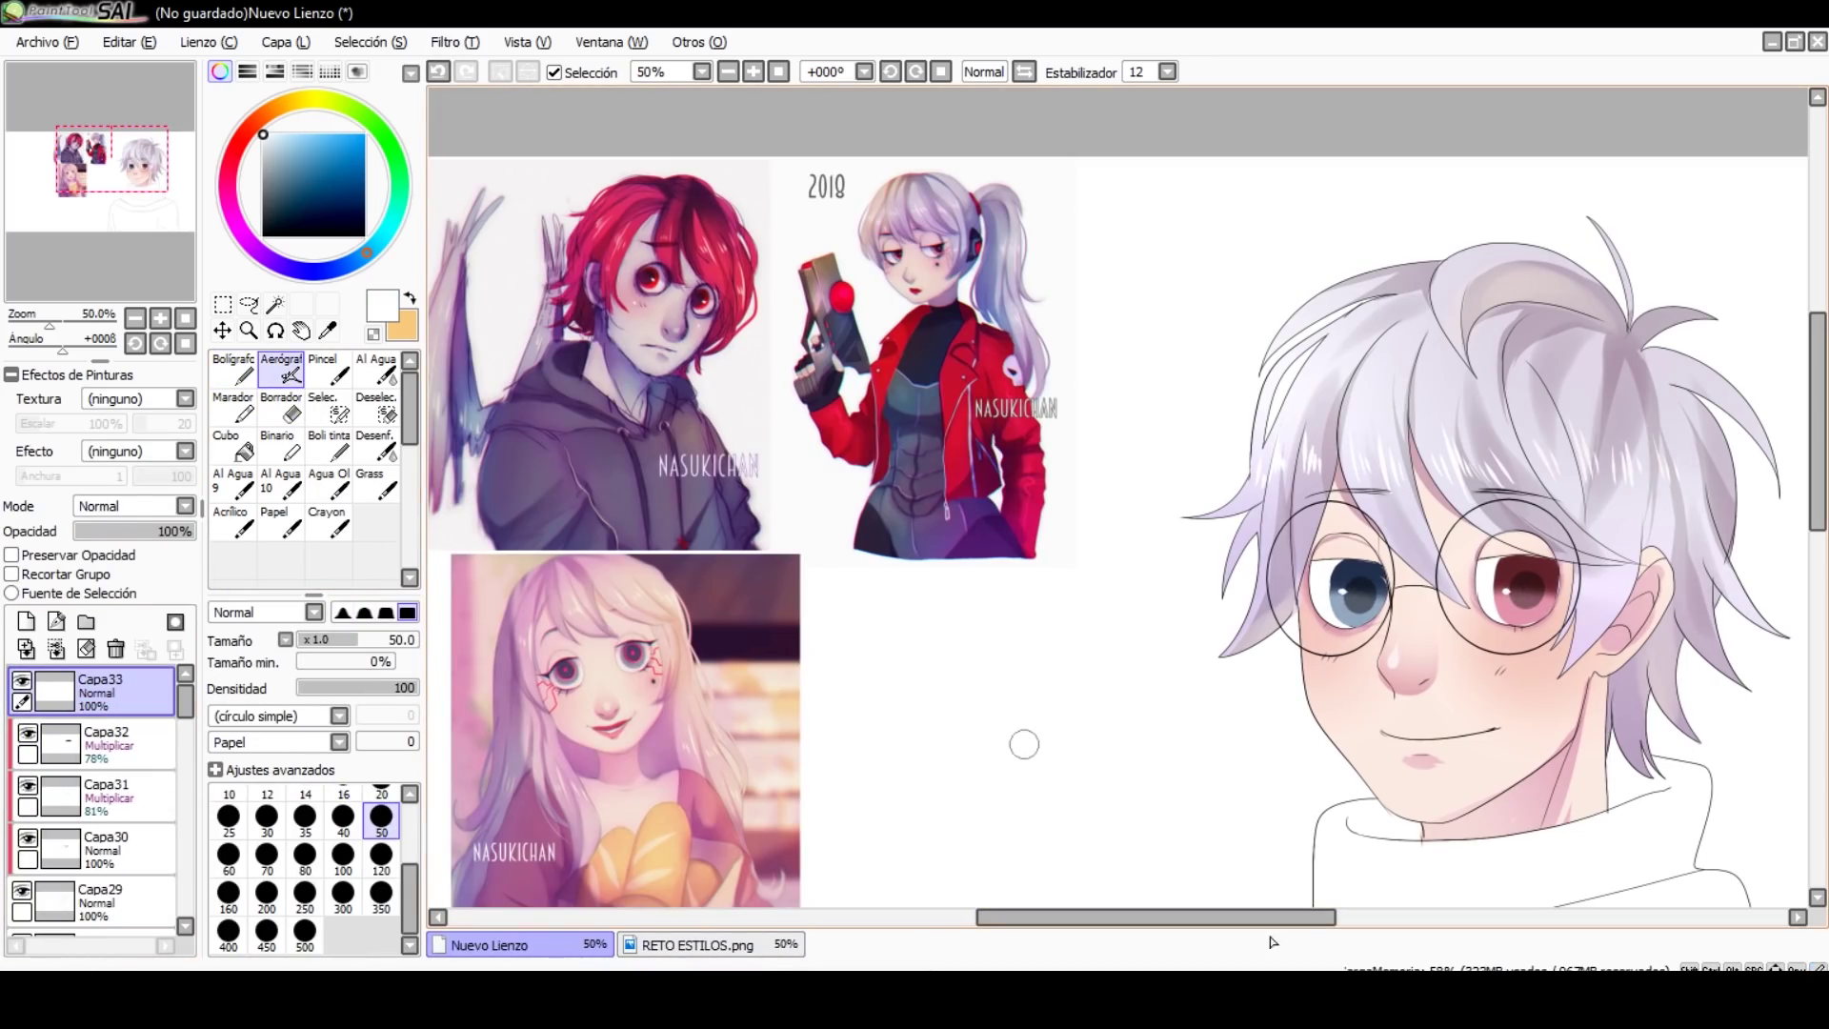
key("ctrl+shift+n")
key("d")
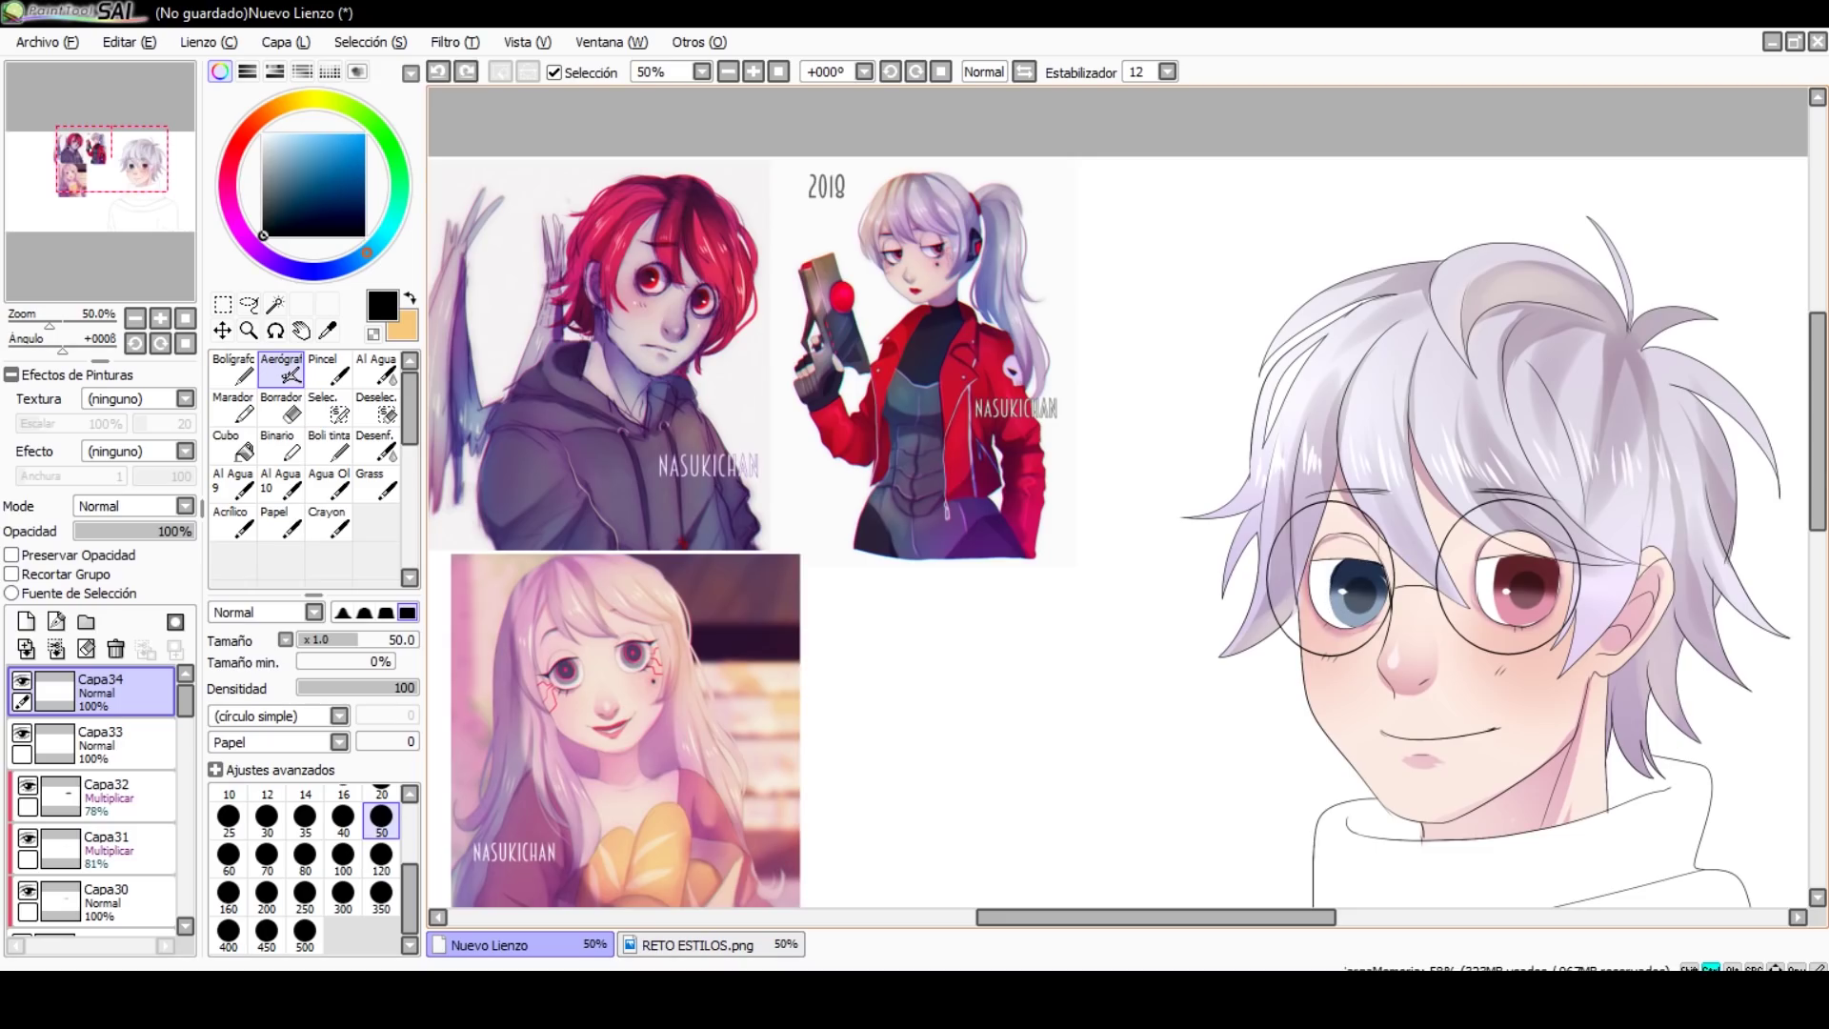
Step: Clip two new layers to the eye whites and shade them grey-purple with the Bolígrafo at size 50
left_click(1397, 611, "ctrl+shift")
left_click(1398, 611, "alt")
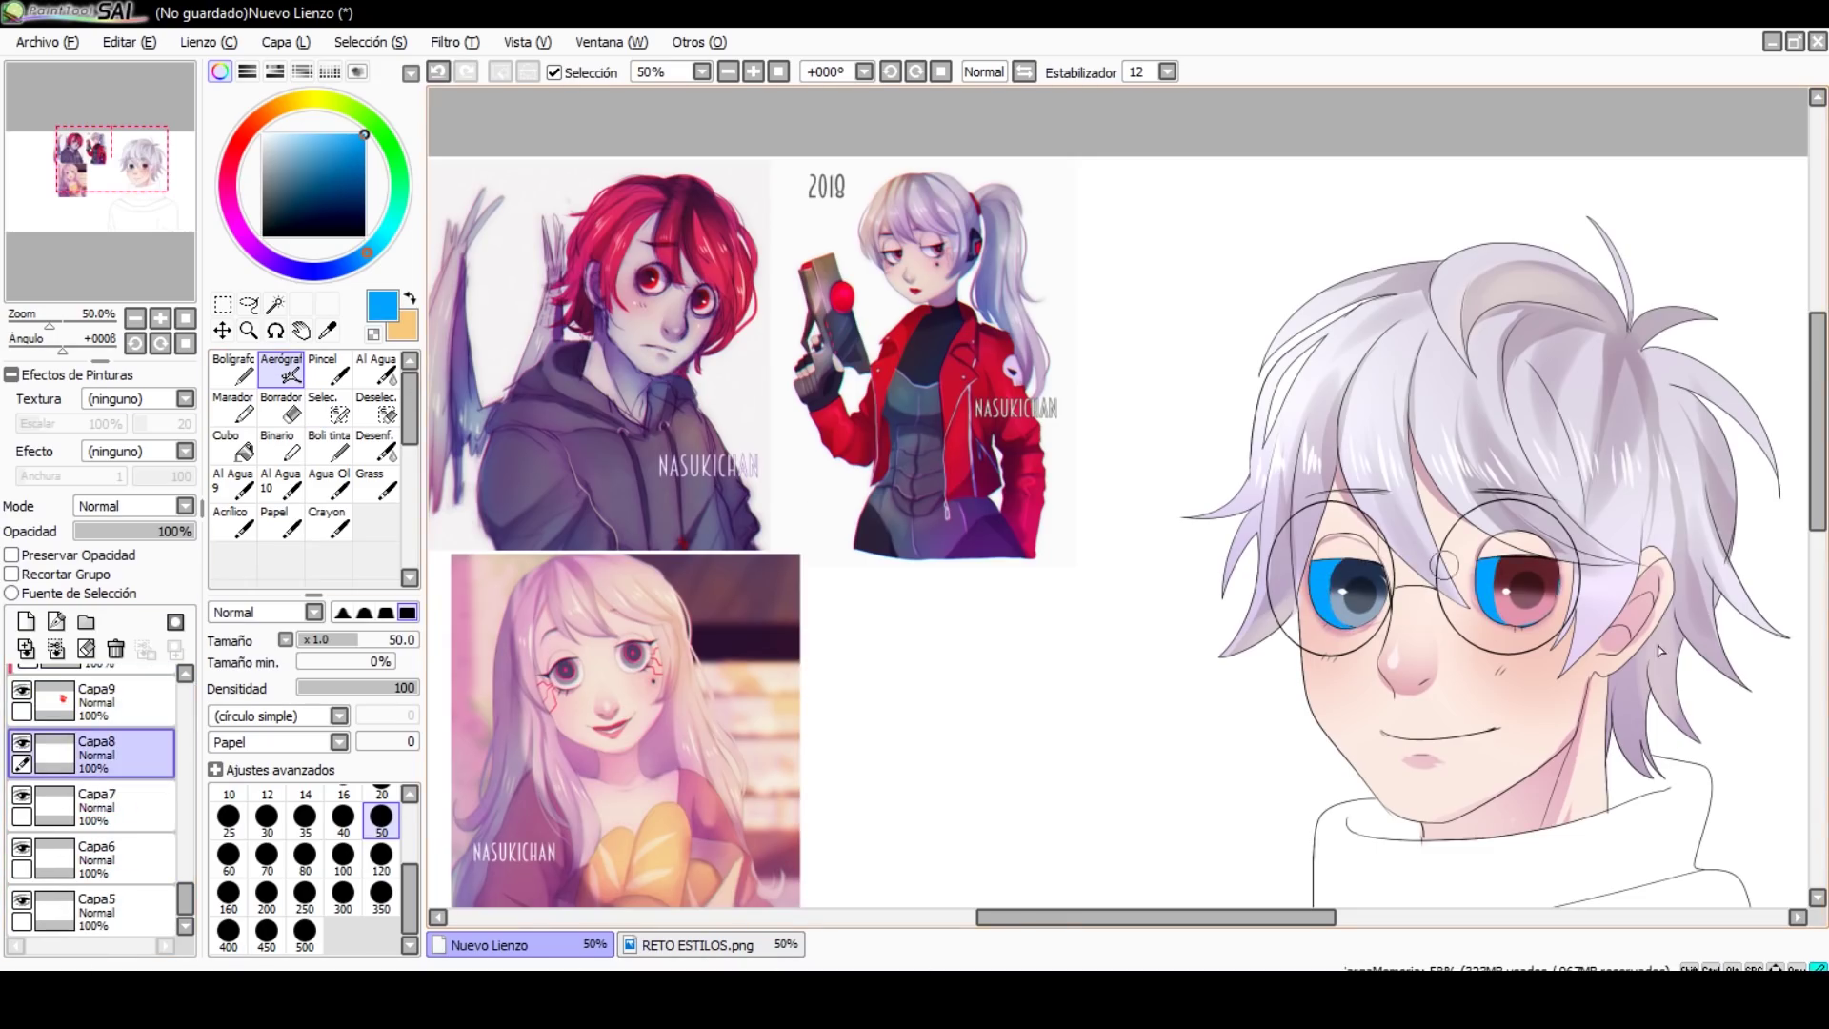
key("ctrl+shift+n")
left_click(875, 330, "alt")
key("ctrl+shift+n")
left_click(1343, 548, "alt")
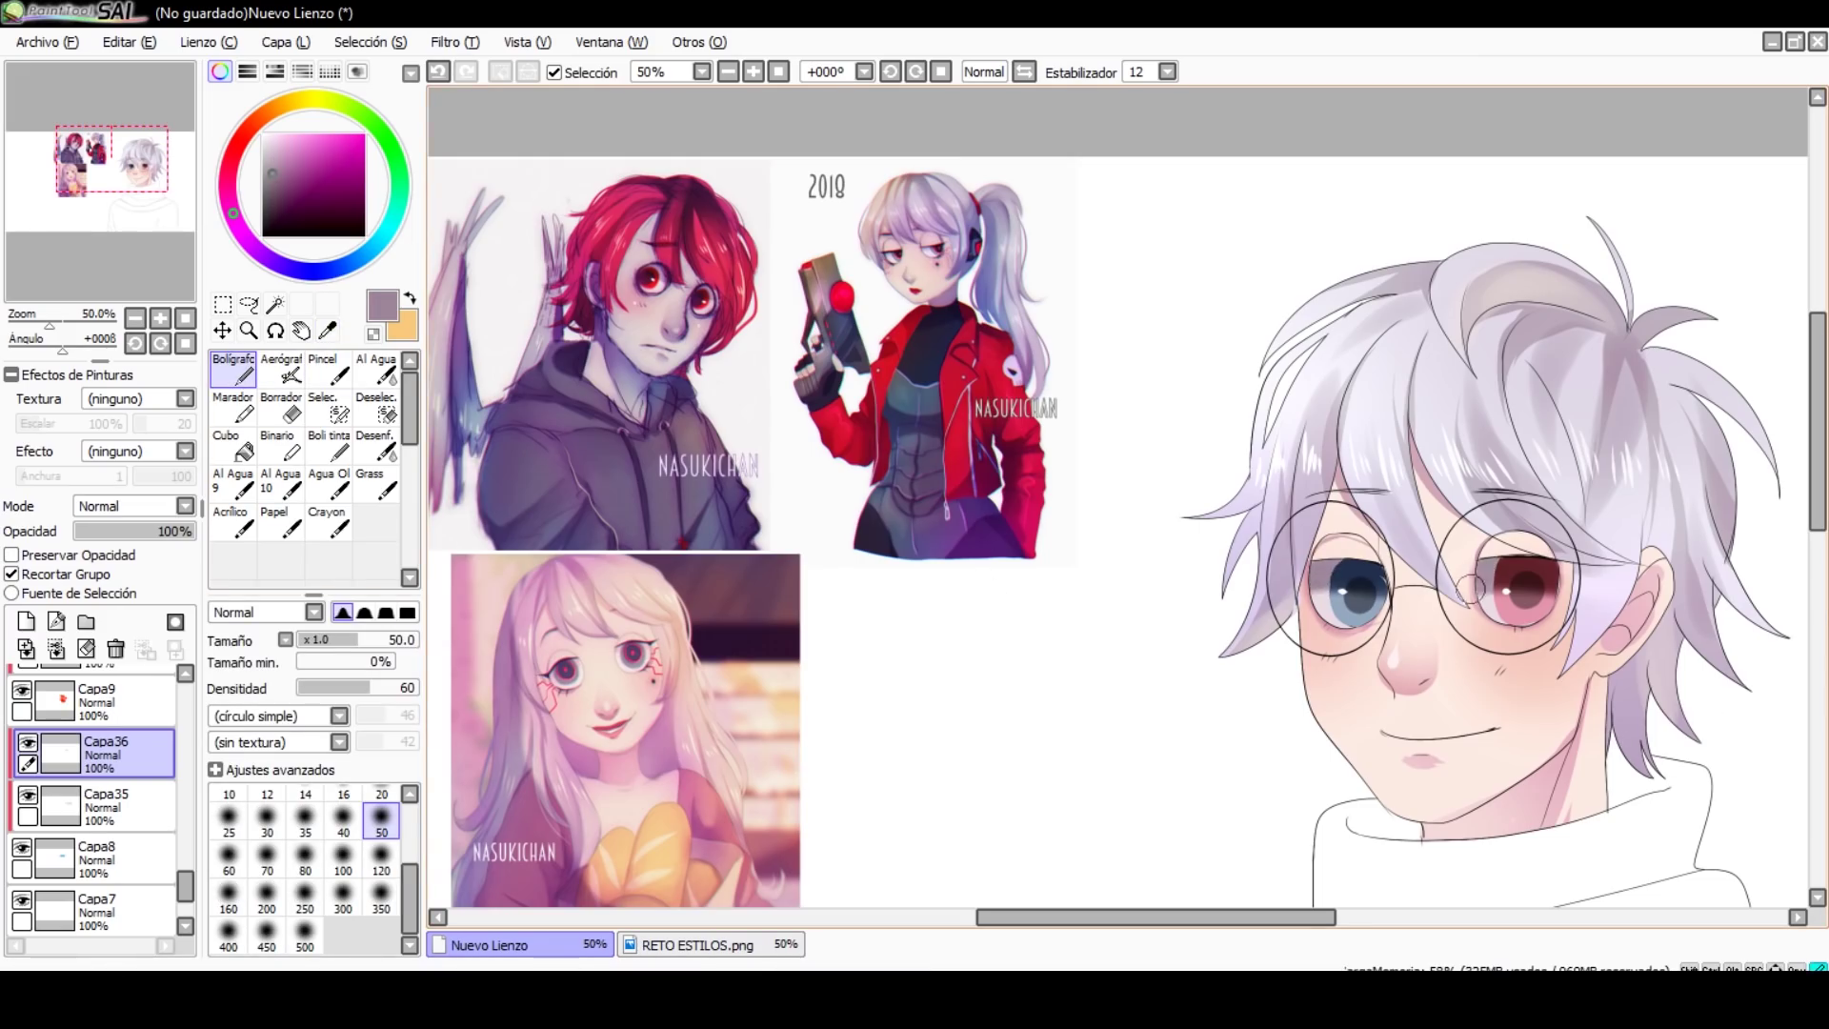
Step: Add a layer at the top of the stack, sample a grey-purple and lower the layer's opacity to 70%
scroll(1472, 588, "down", 3)
scroll(1482, 527, "up", 5)
key("ctrl+shift+n")
left_click(1481, 527, "alt")
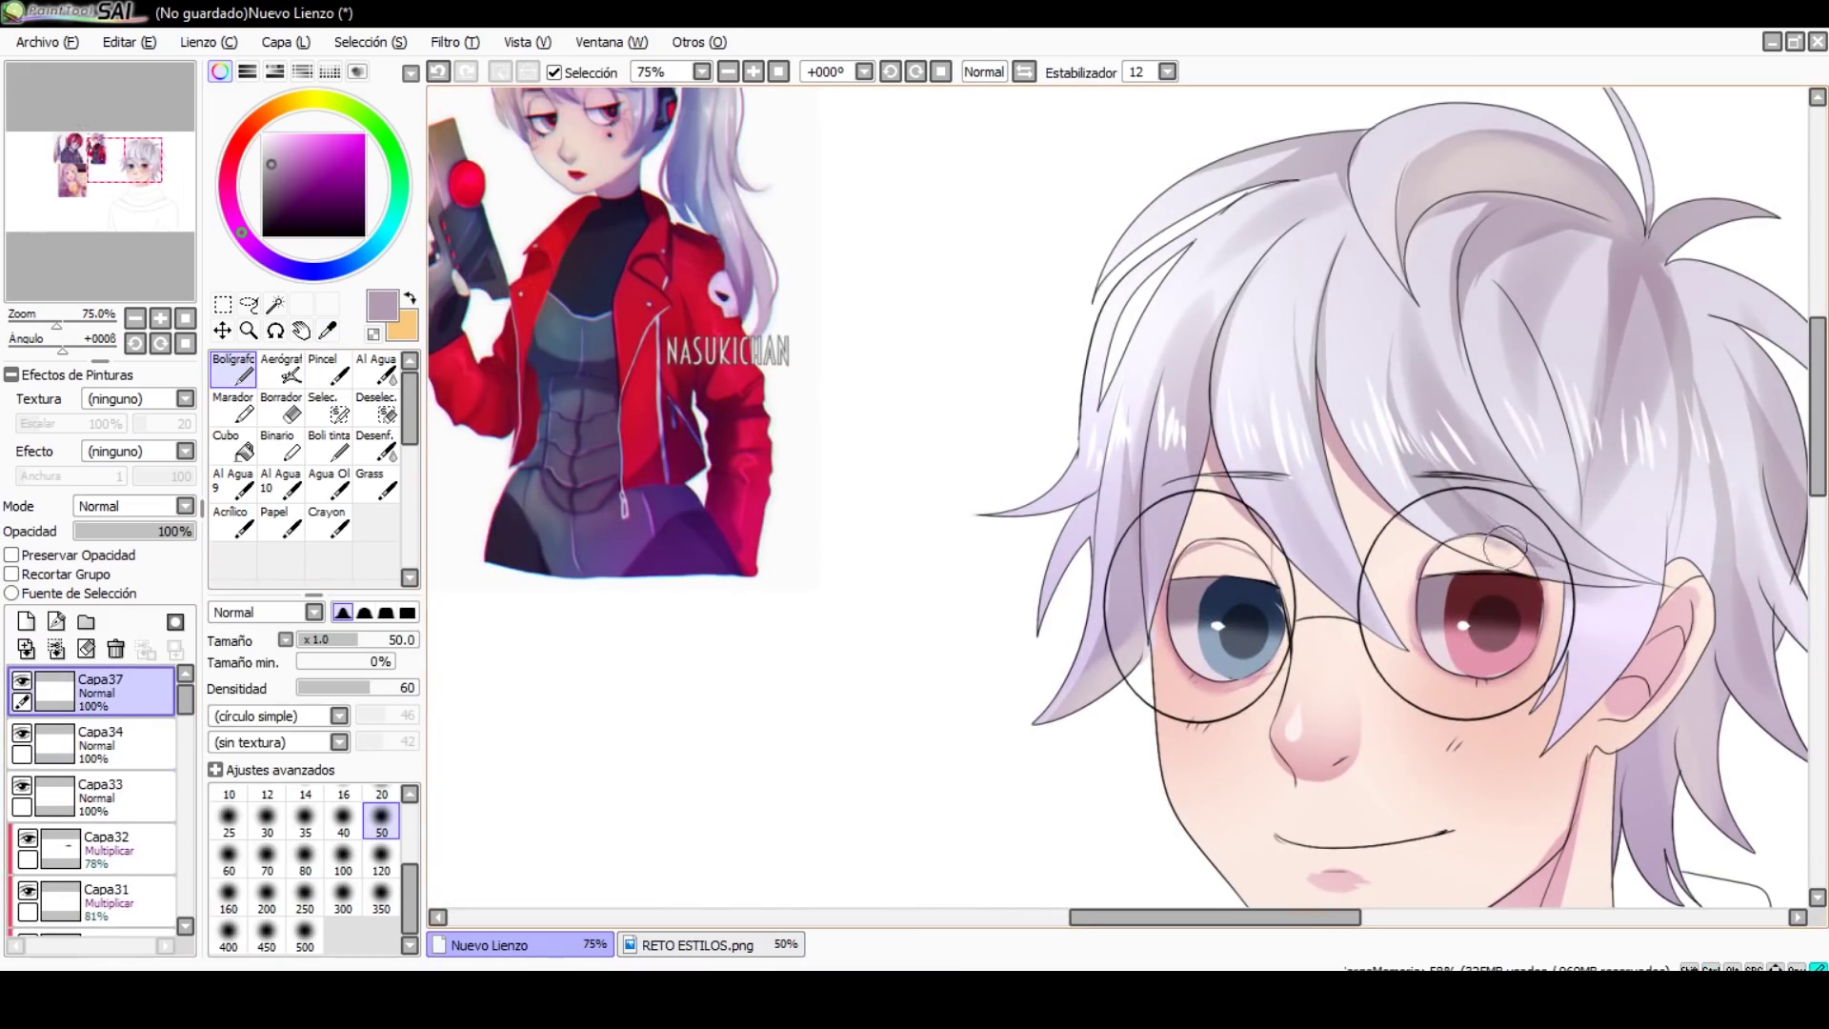
key("g")
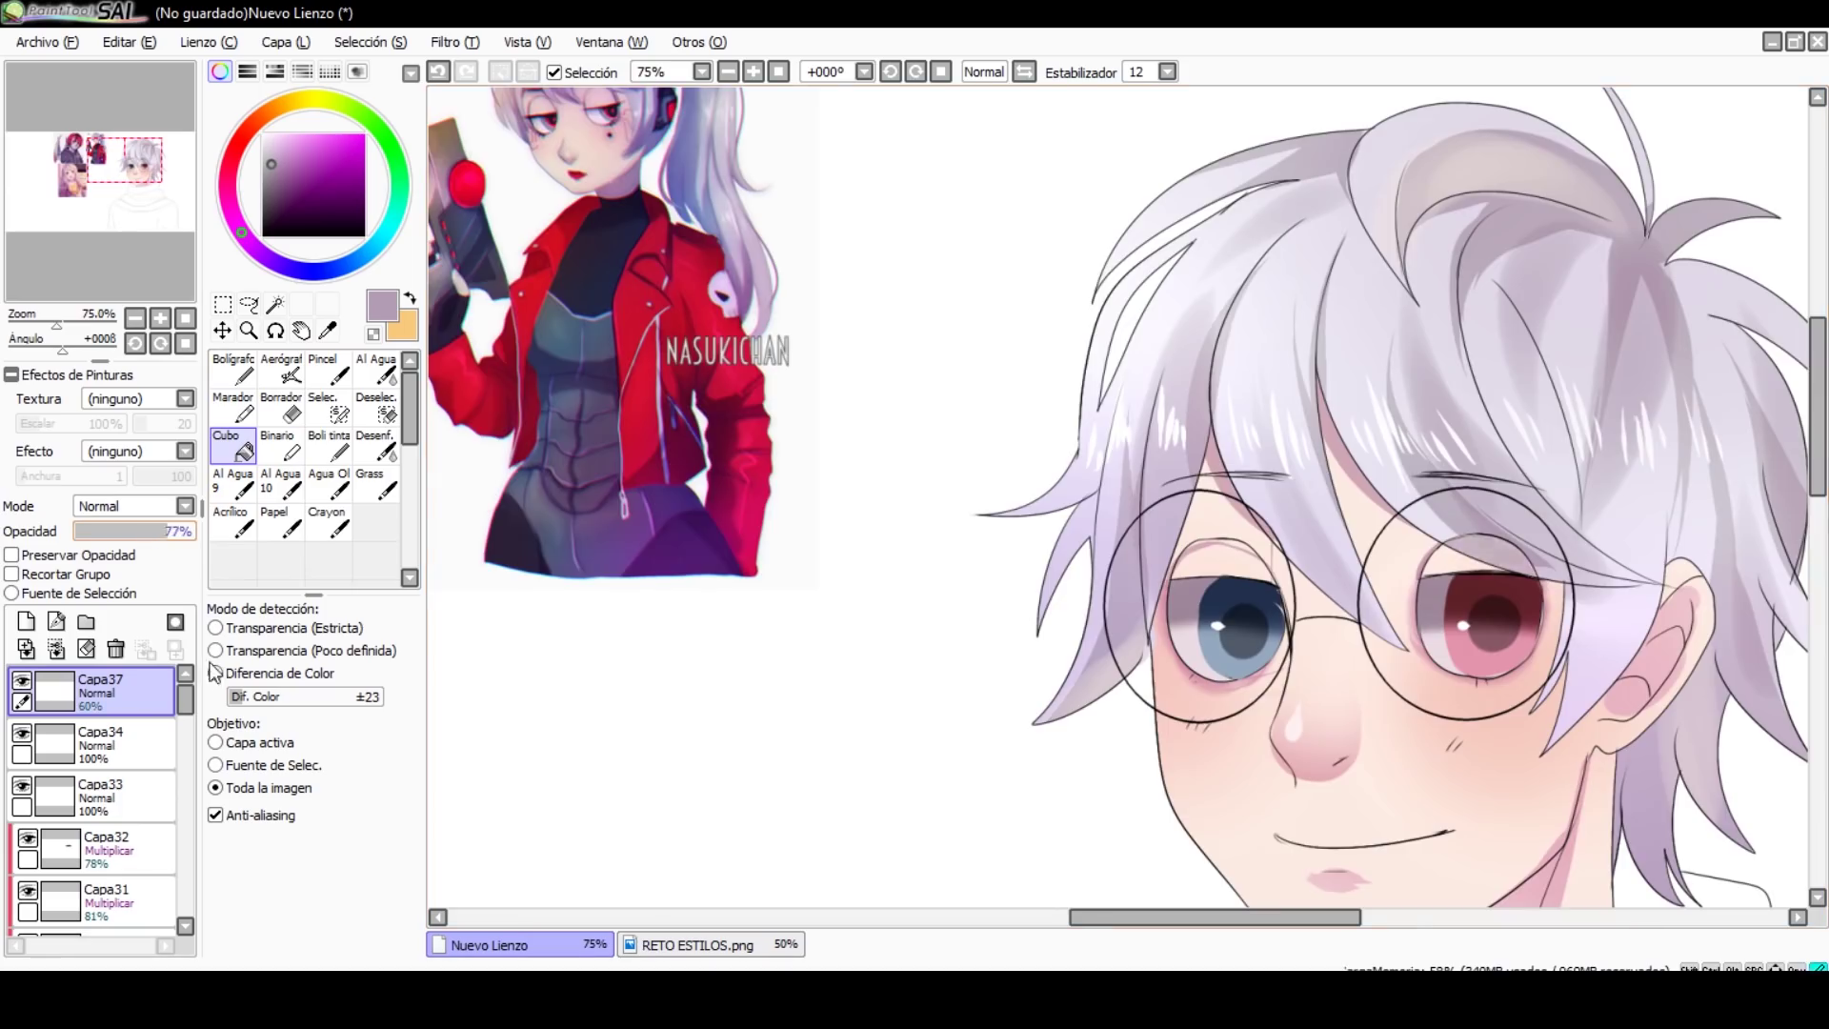
Step: Fill the scarf with a flat pale pink-beige, clip a layer to it and pick a darker brownish pink
scroll(1115, 495, "down", 3)
scroll(1115, 496, "up", 2)
left_click(95, 734)
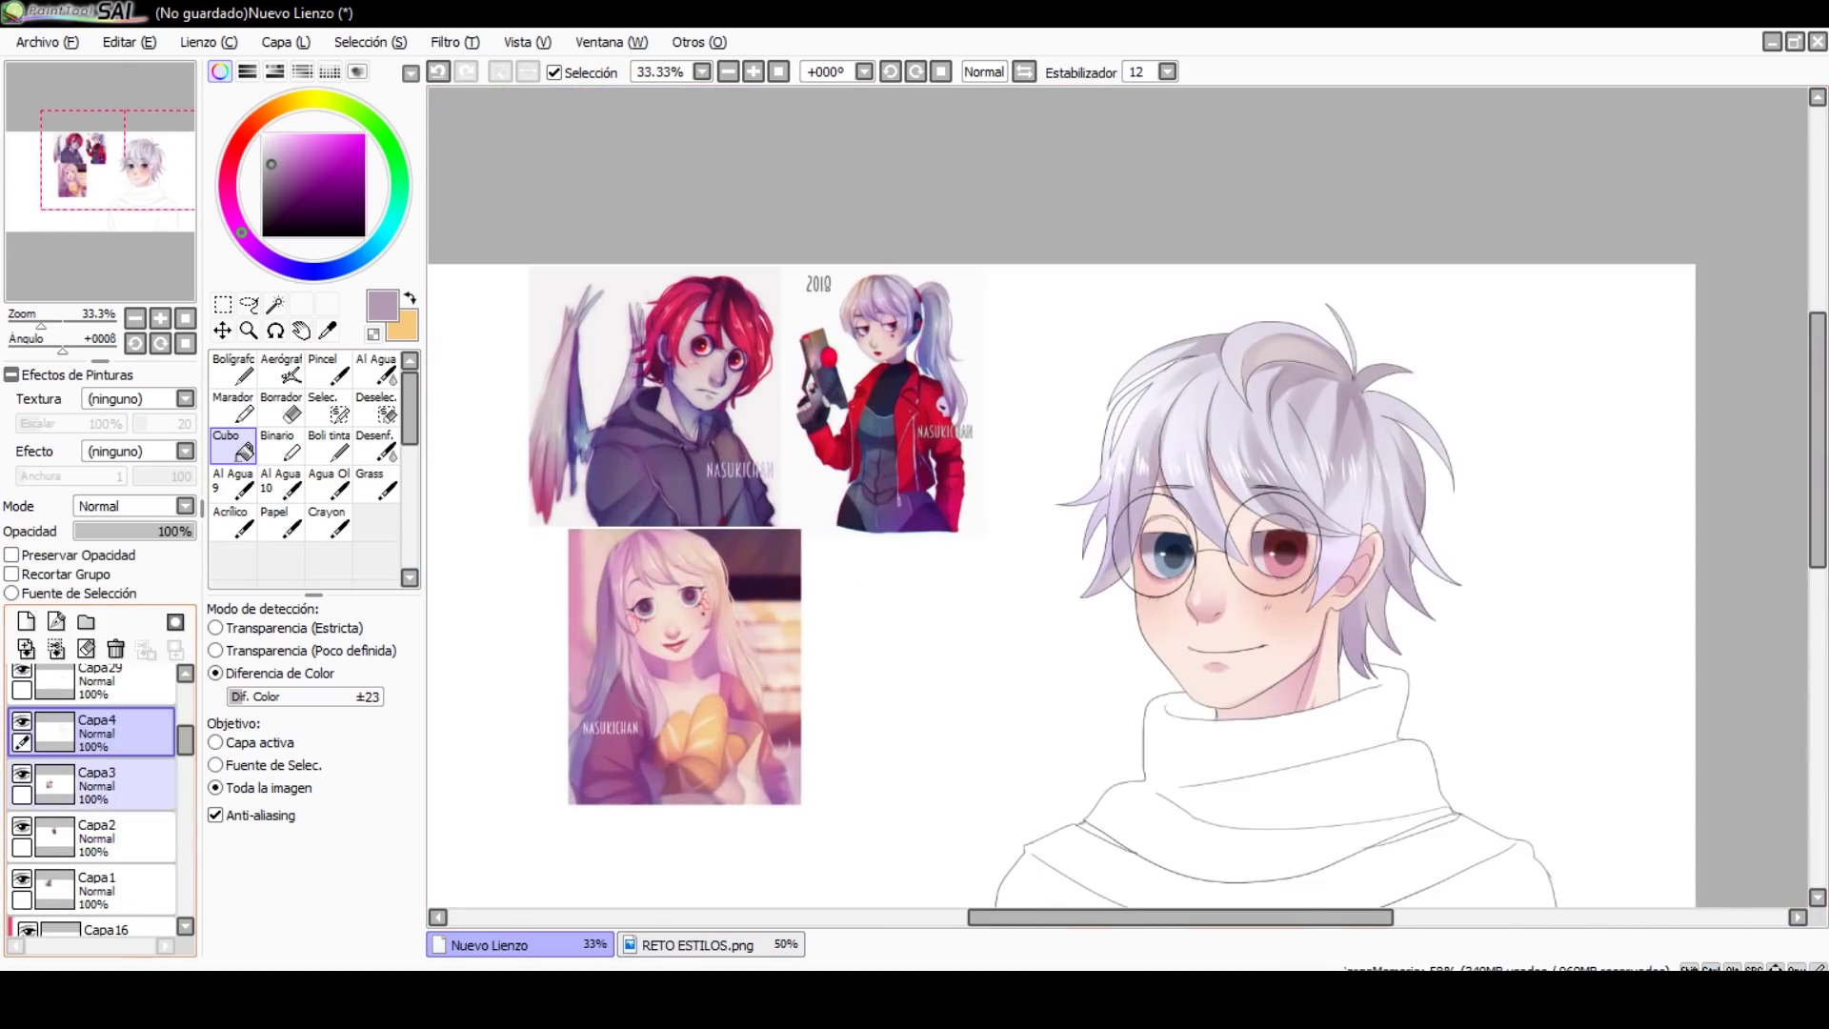
key("ctrl+shift+n")
key("ctrl+shift+n")
scroll(1290, 253, "down", 1)
key("m")
scroll(1290, 253, "down", 1)
key("alt")
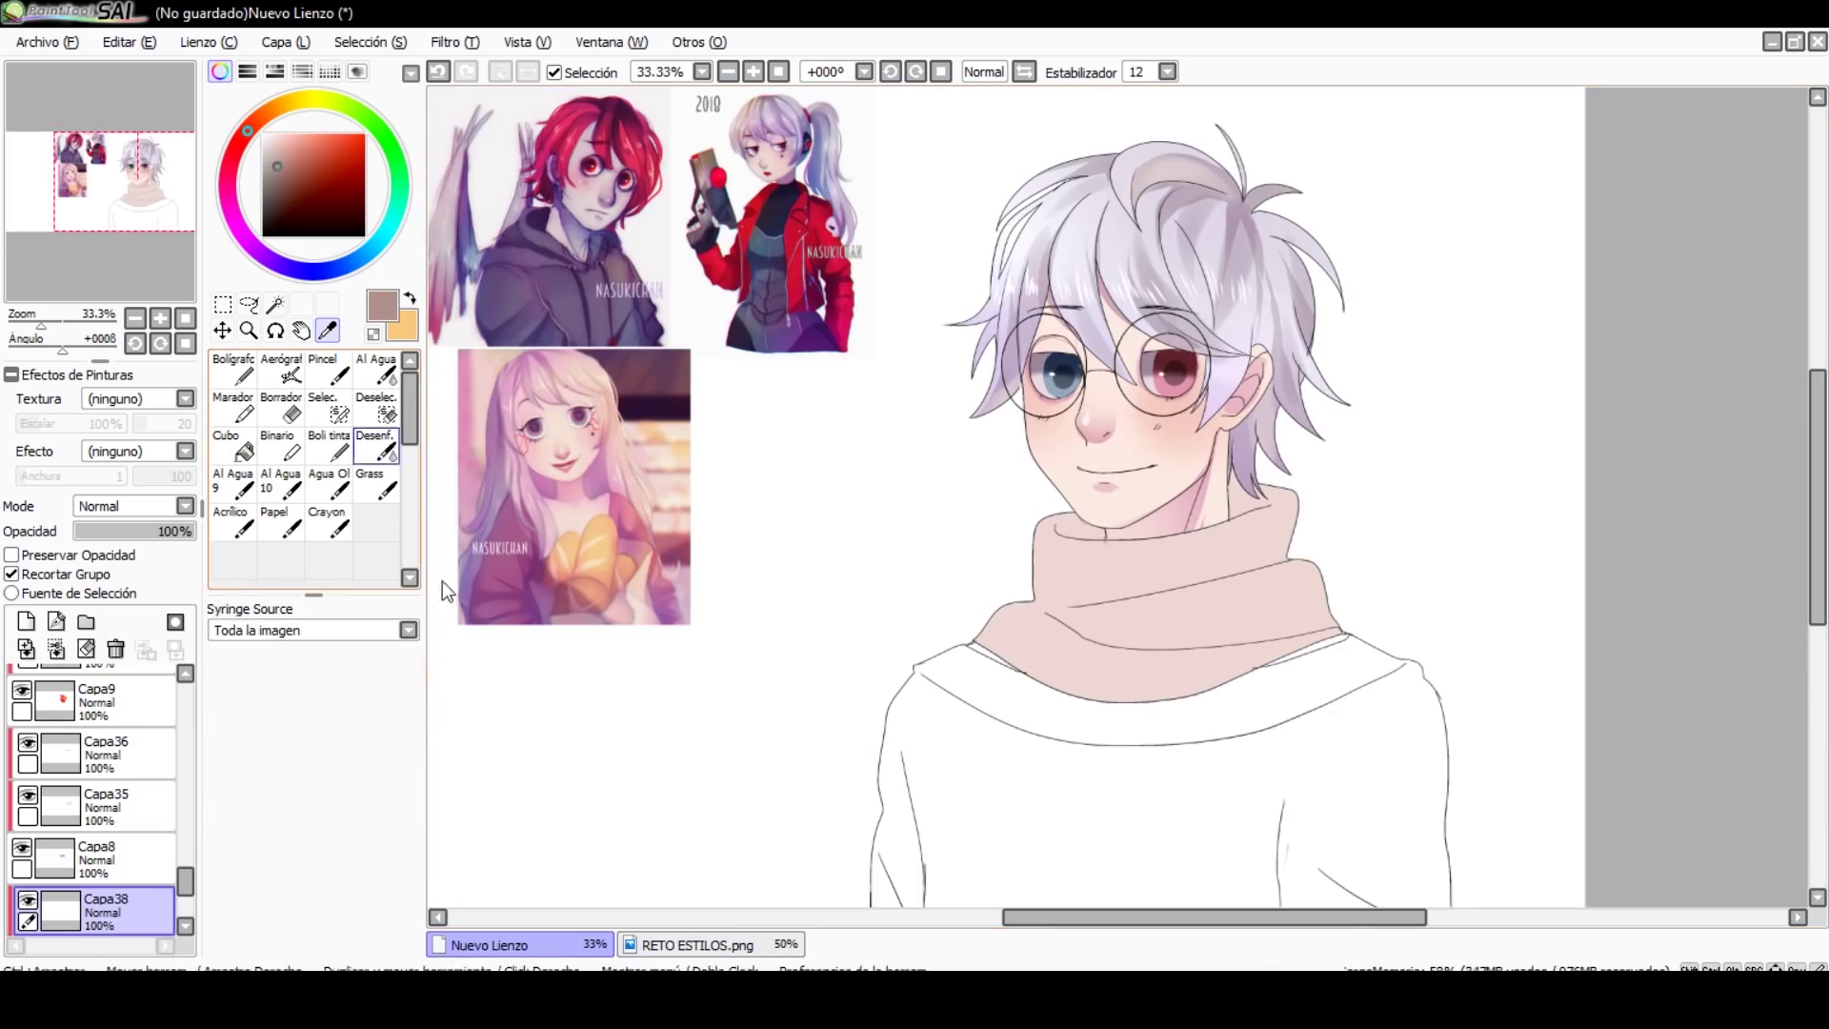
Step: Shade the scarf's folds in sampled dusty browns with the Pincel at size 120, undoing the last stroke
key("b")
mouse_move(1238, 564)
left_mouse_down()
mouse_move(1245, 632)
mouse_move(1084, 624)
mouse_move(1372, 591)
left_mouse_up()
left_click(1067, 667, "alt")
mouse_move(1015, 596)
left_mouse_down()
mouse_move(1148, 562)
mouse_move(1039, 577)
left_mouse_up()
left_click(1084, 515, "alt")
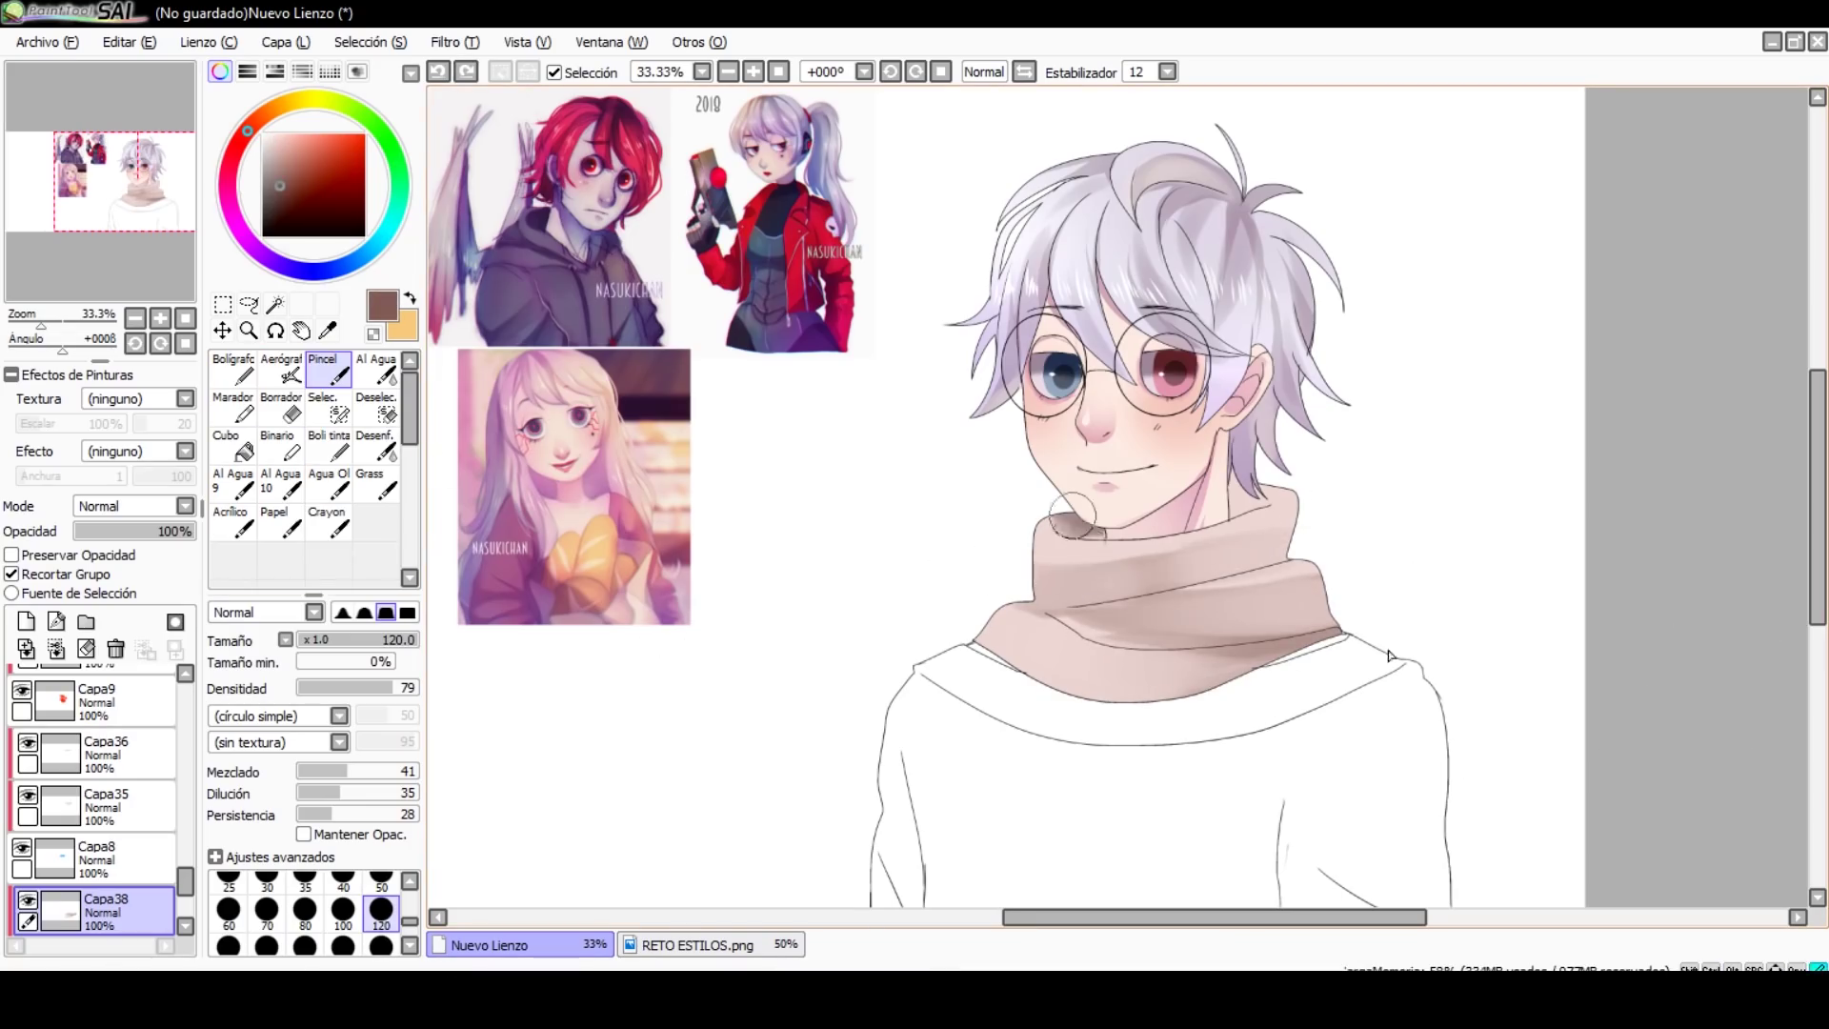
key("ctrl+z")
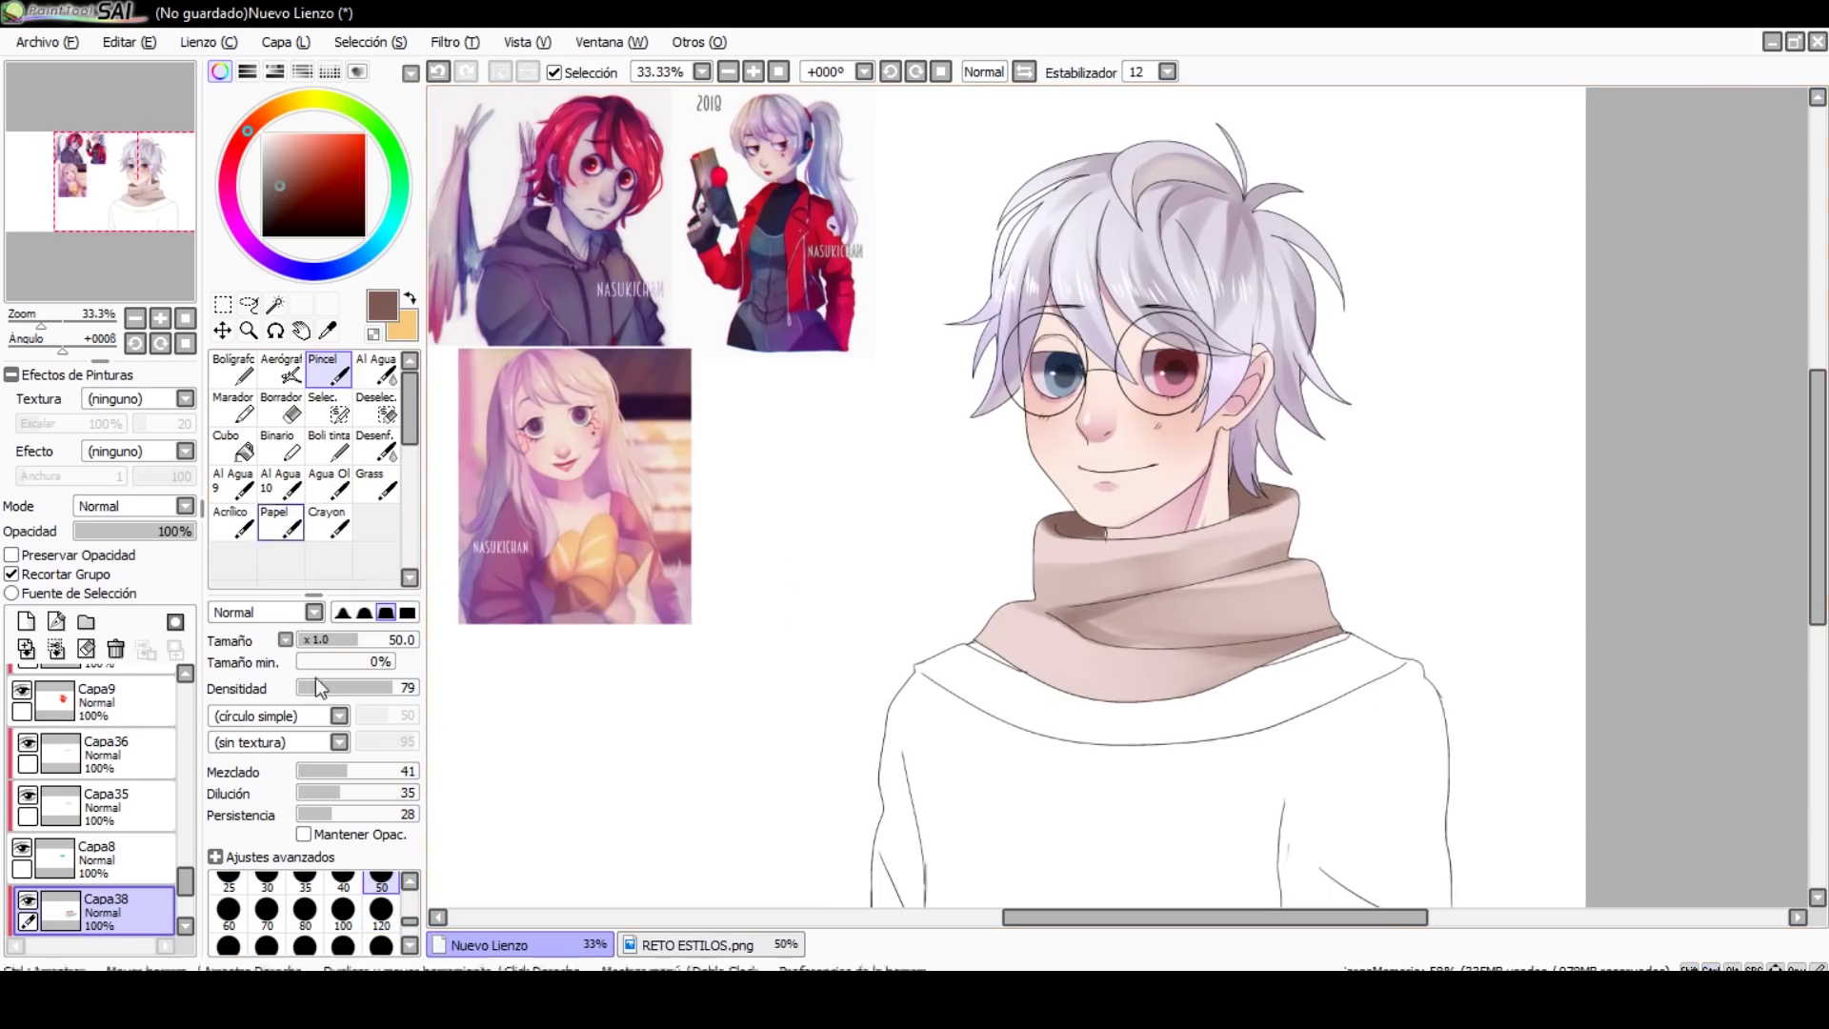
Step: Add a layer at the top of the stack, try filling the sweater with dark grey, and undo the fill
left_click(100, 796)
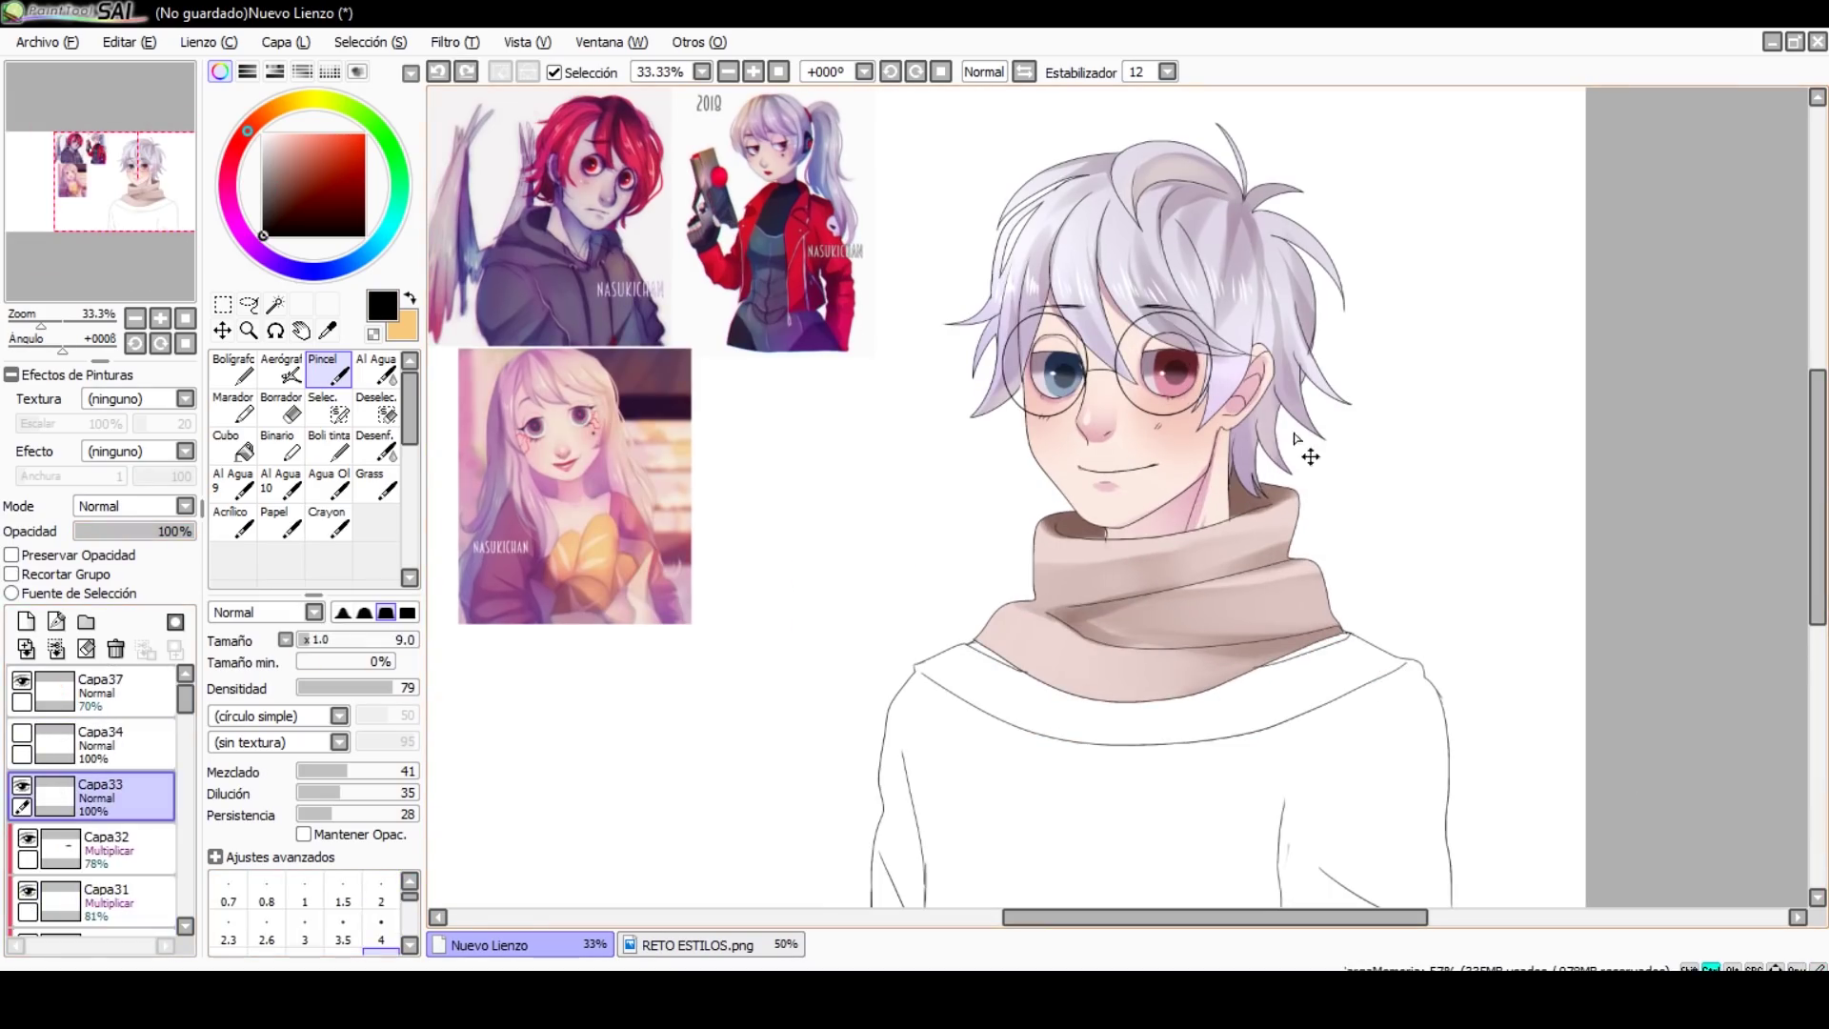
key("ctrl+shift+n")
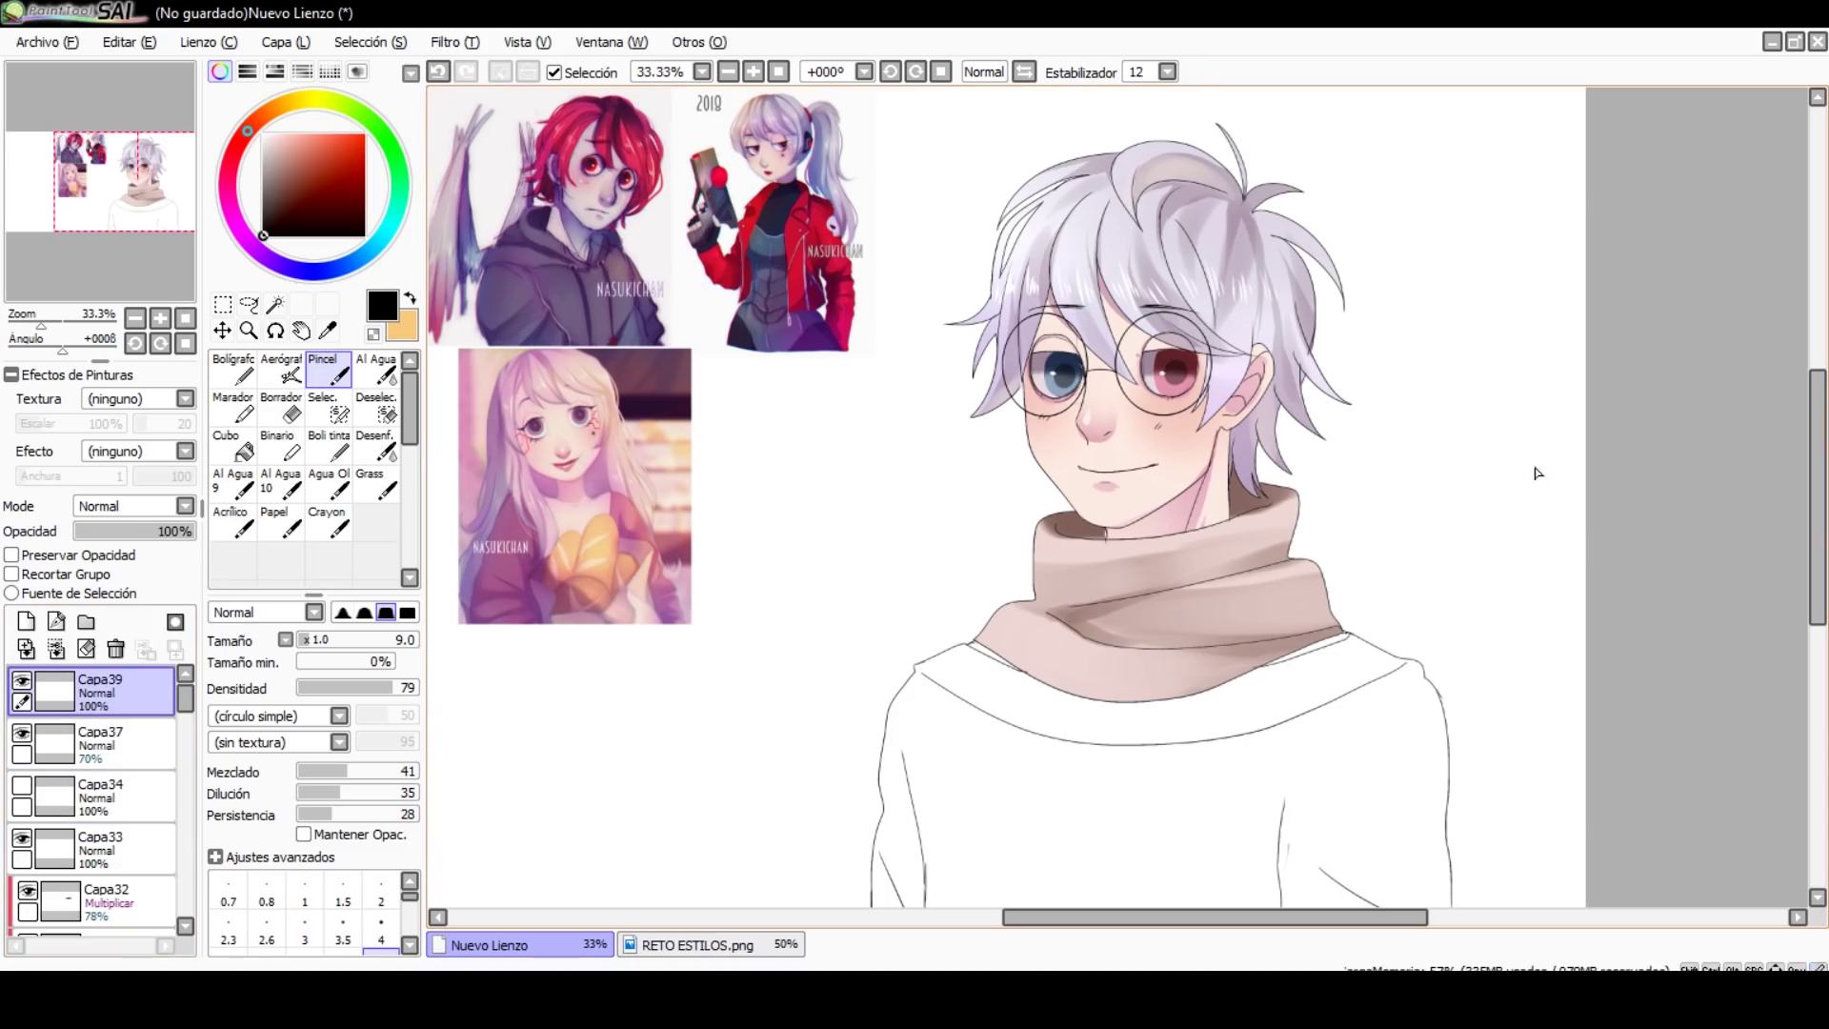
key("v")
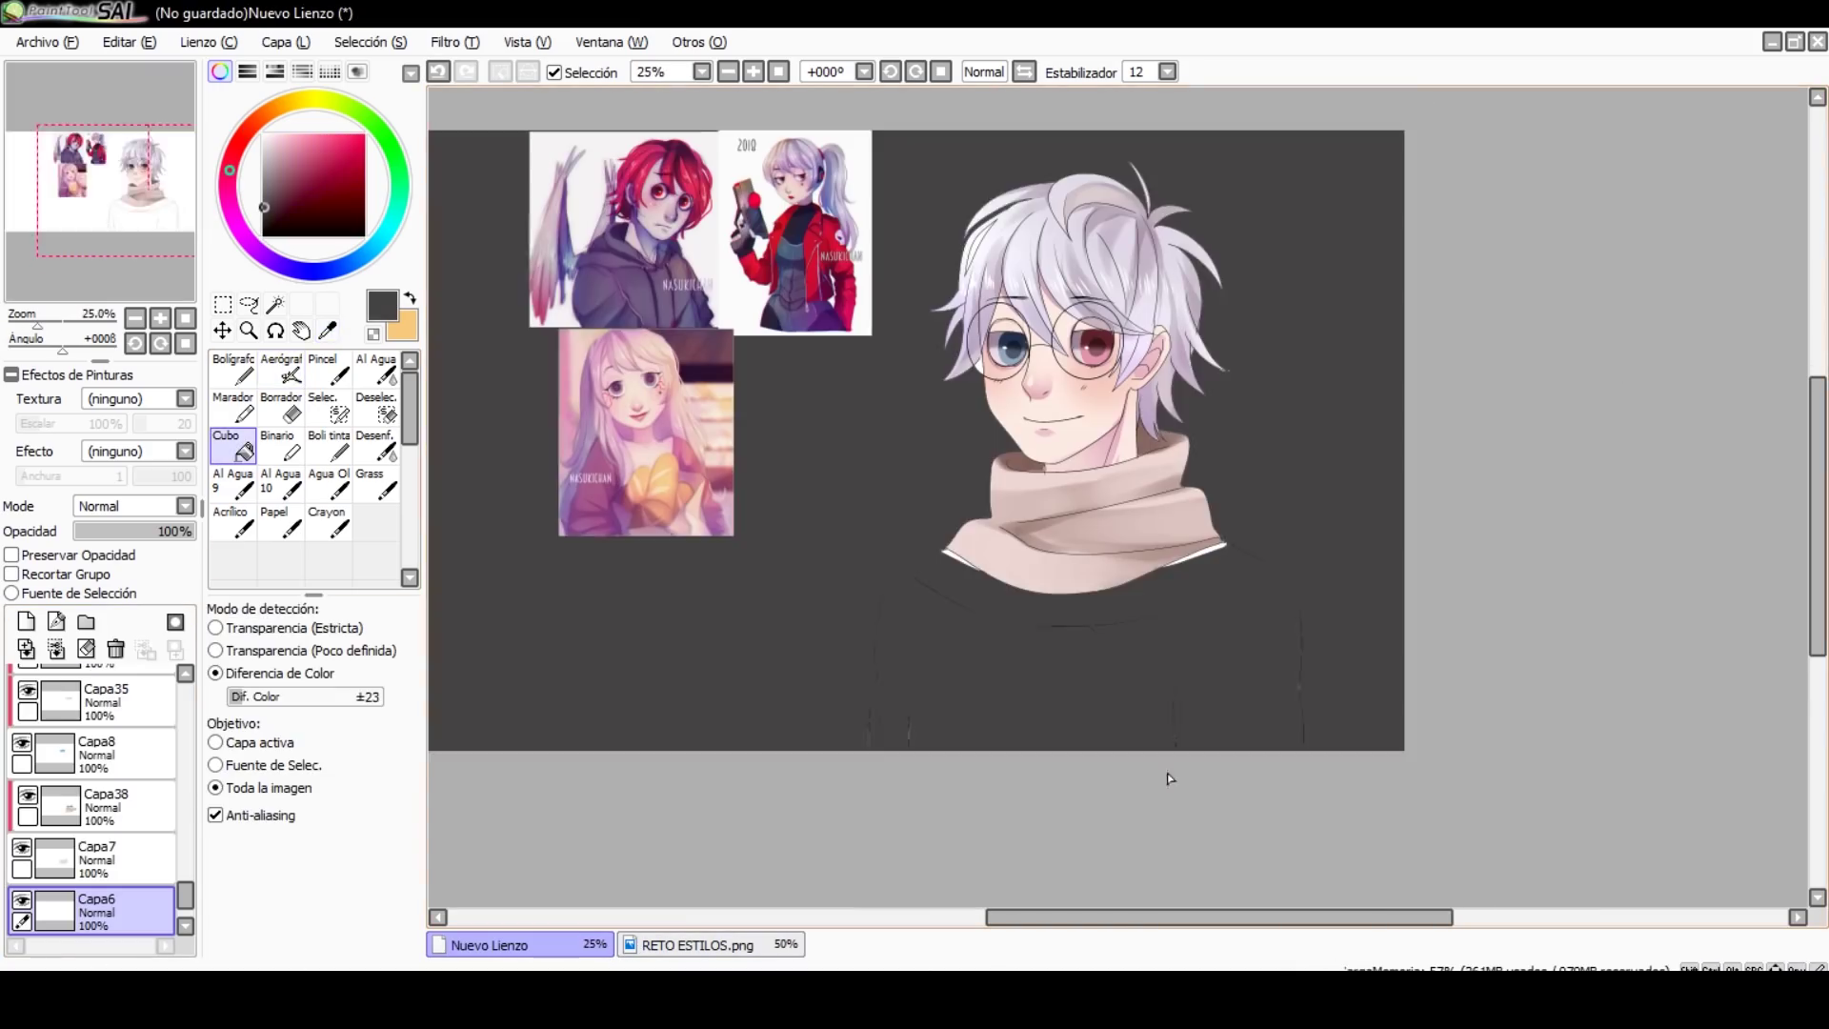
key("ctrl+z")
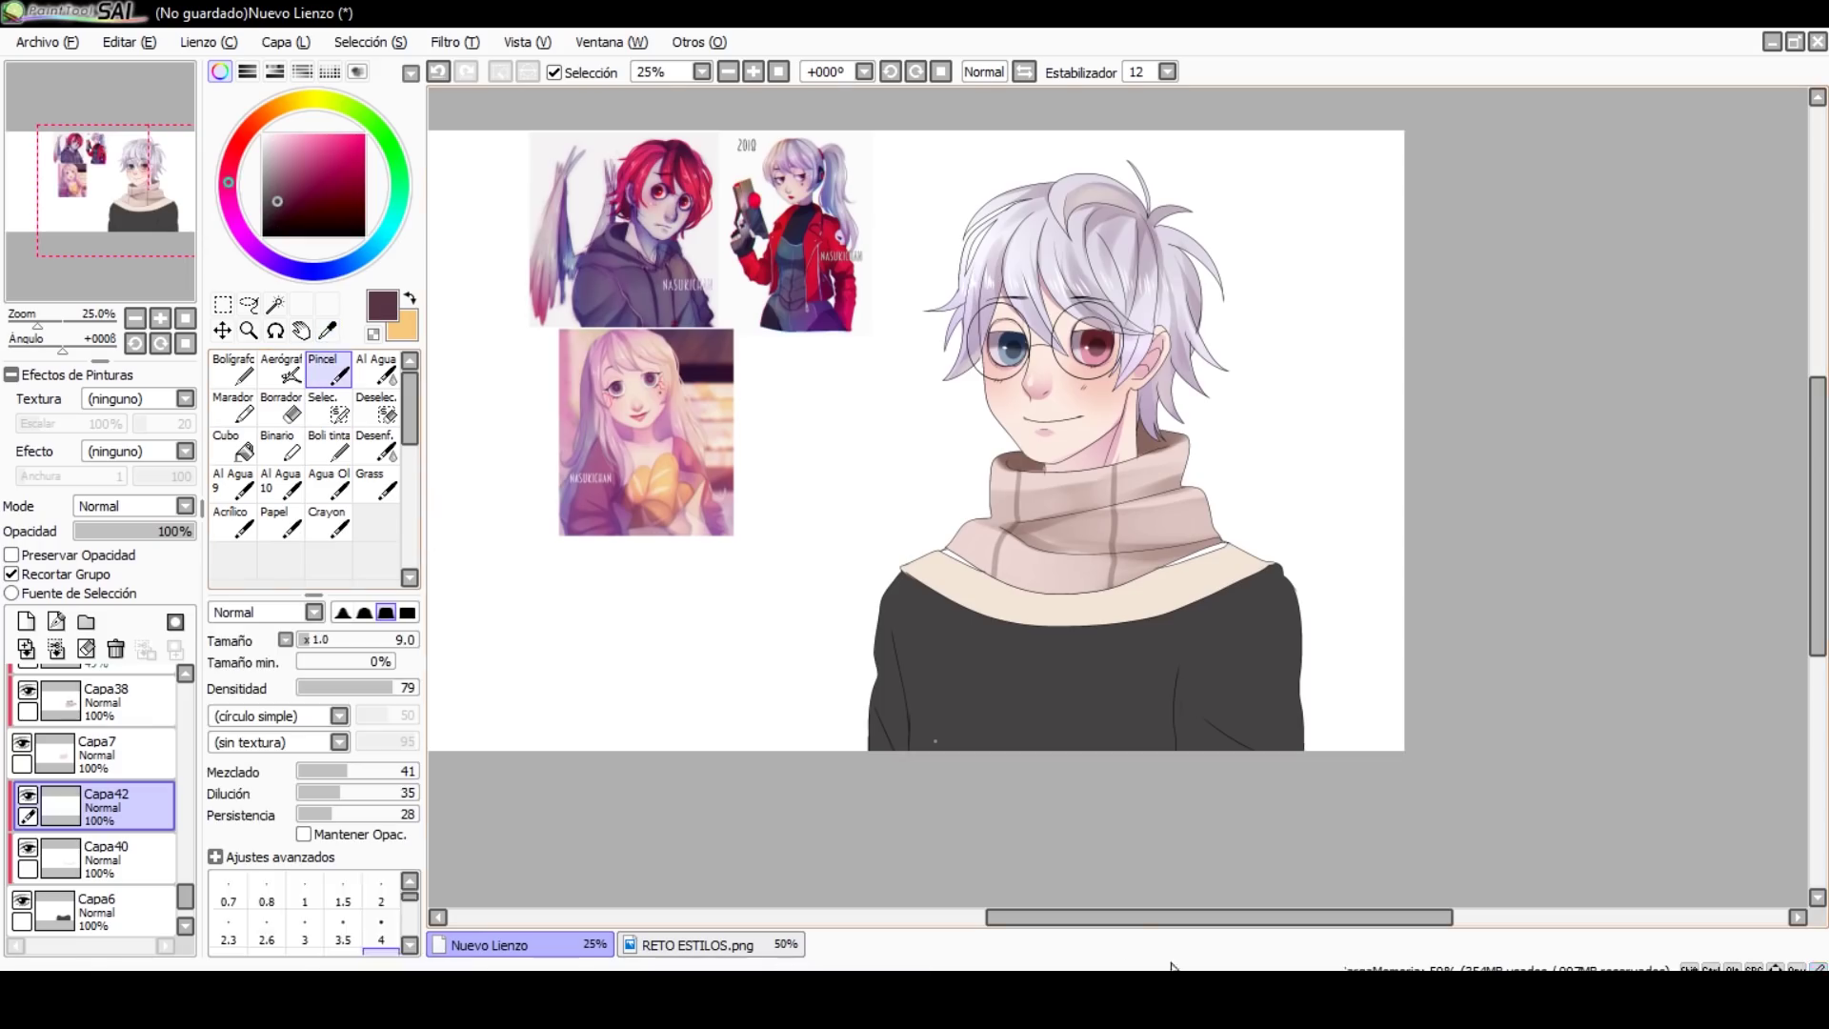
Step: Shade the folds on both sleeves of the sweater in dark brown with the size 120 Pincel, undoing the last stroke
left_click_drag(894, 743, 923, 725)
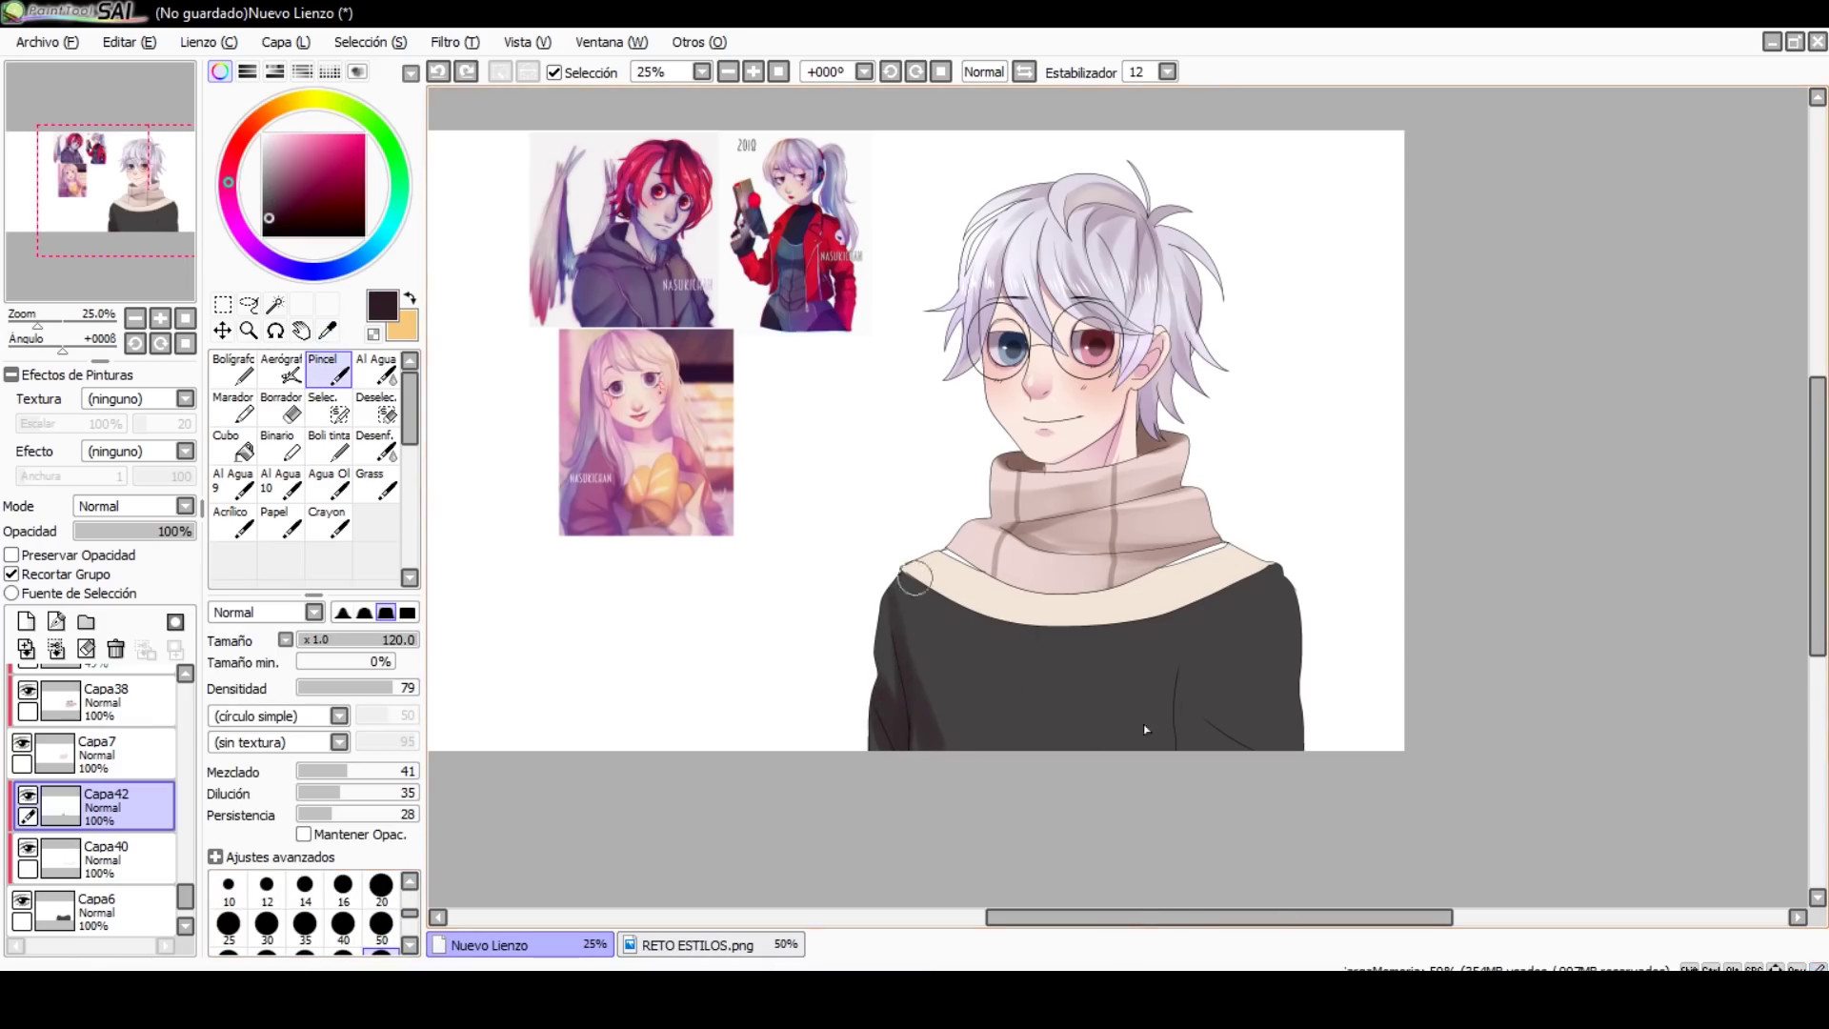
left_click_drag(1196, 739, 1249, 708)
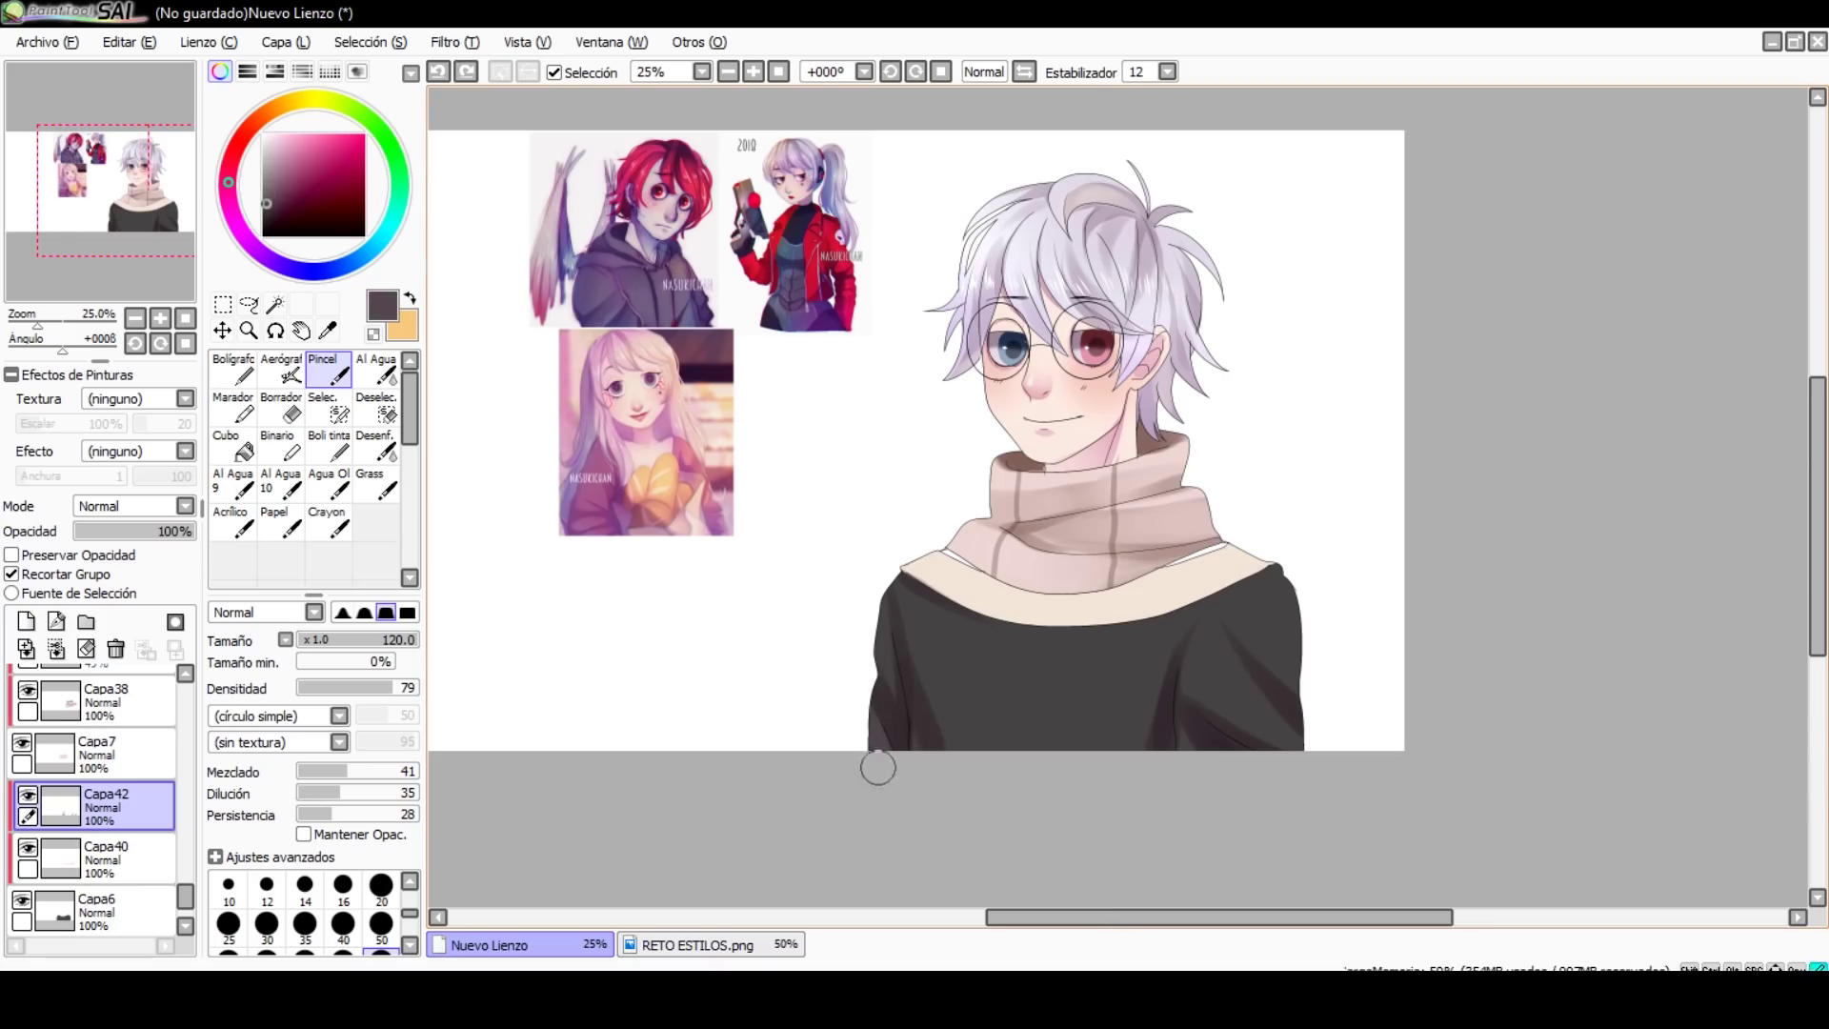
key("ctrl+z")
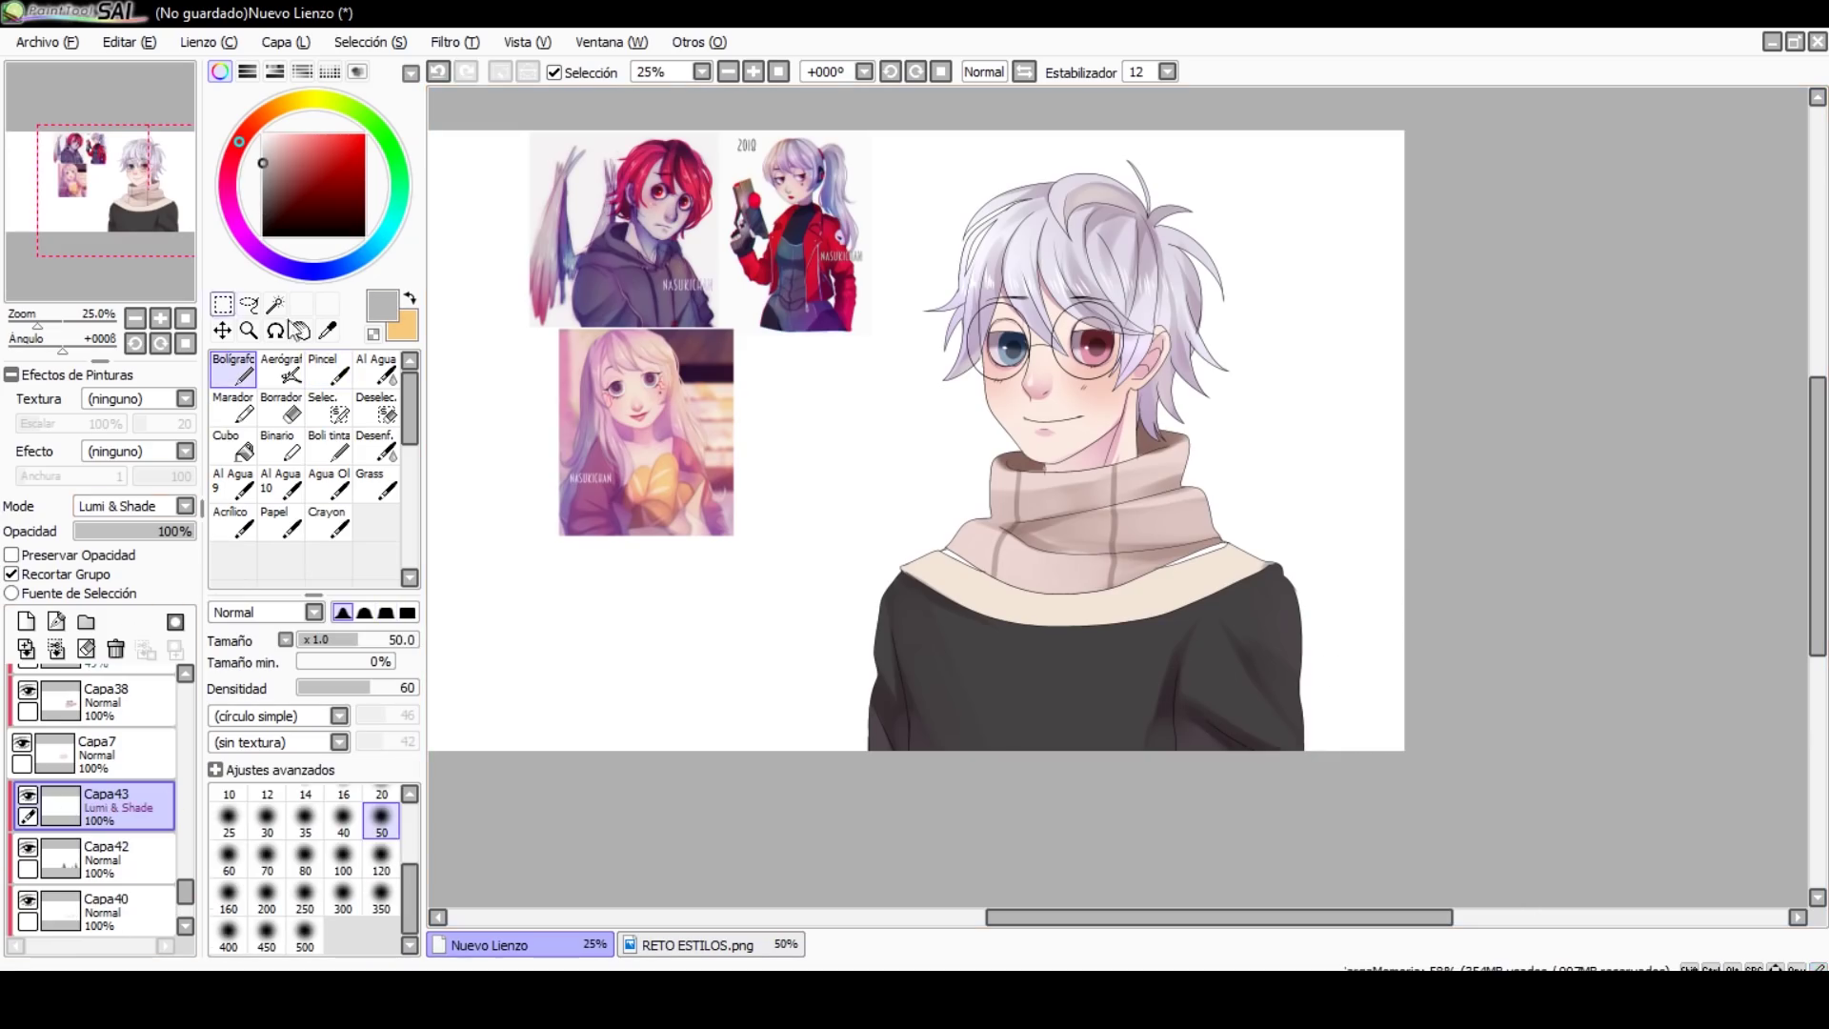
Step: Tint the sweater's sides red and purple on the clipped Lumi & Shade layer with the Bolígrafo at size 500, and lower its opacity to 9%
mouse_move(962, 619)
left_mouse_down()
mouse_move(838, 633)
mouse_move(905, 686)
left_mouse_up()
left_click_drag(1214, 801, 1125, 762)
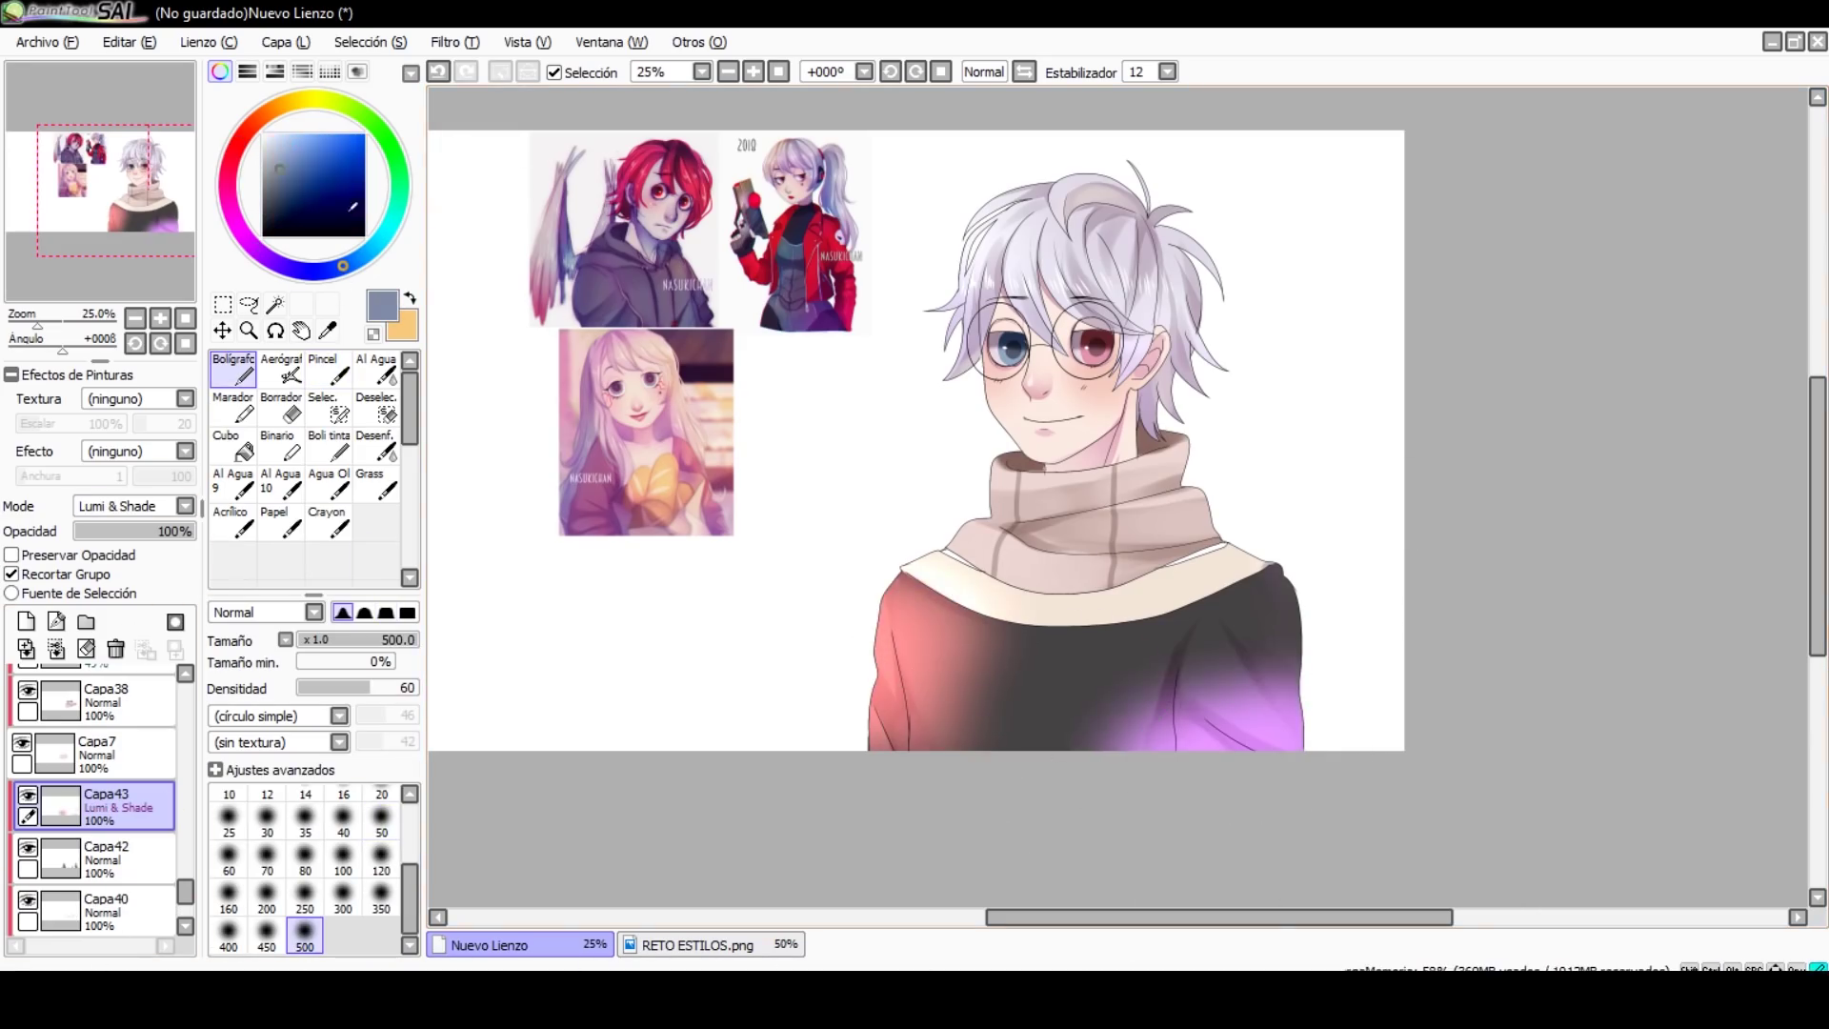
left_click_drag(172, 531, 86, 531)
Step: Add another clipped layer to the sweater, brush the sampled neckline beige across it and lower the opacity to 10%
left_click(26, 621)
left_click(953, 564, "alt")
left_click_drag(952, 667, 1191, 648)
left_click_drag(190, 531, 96, 531)
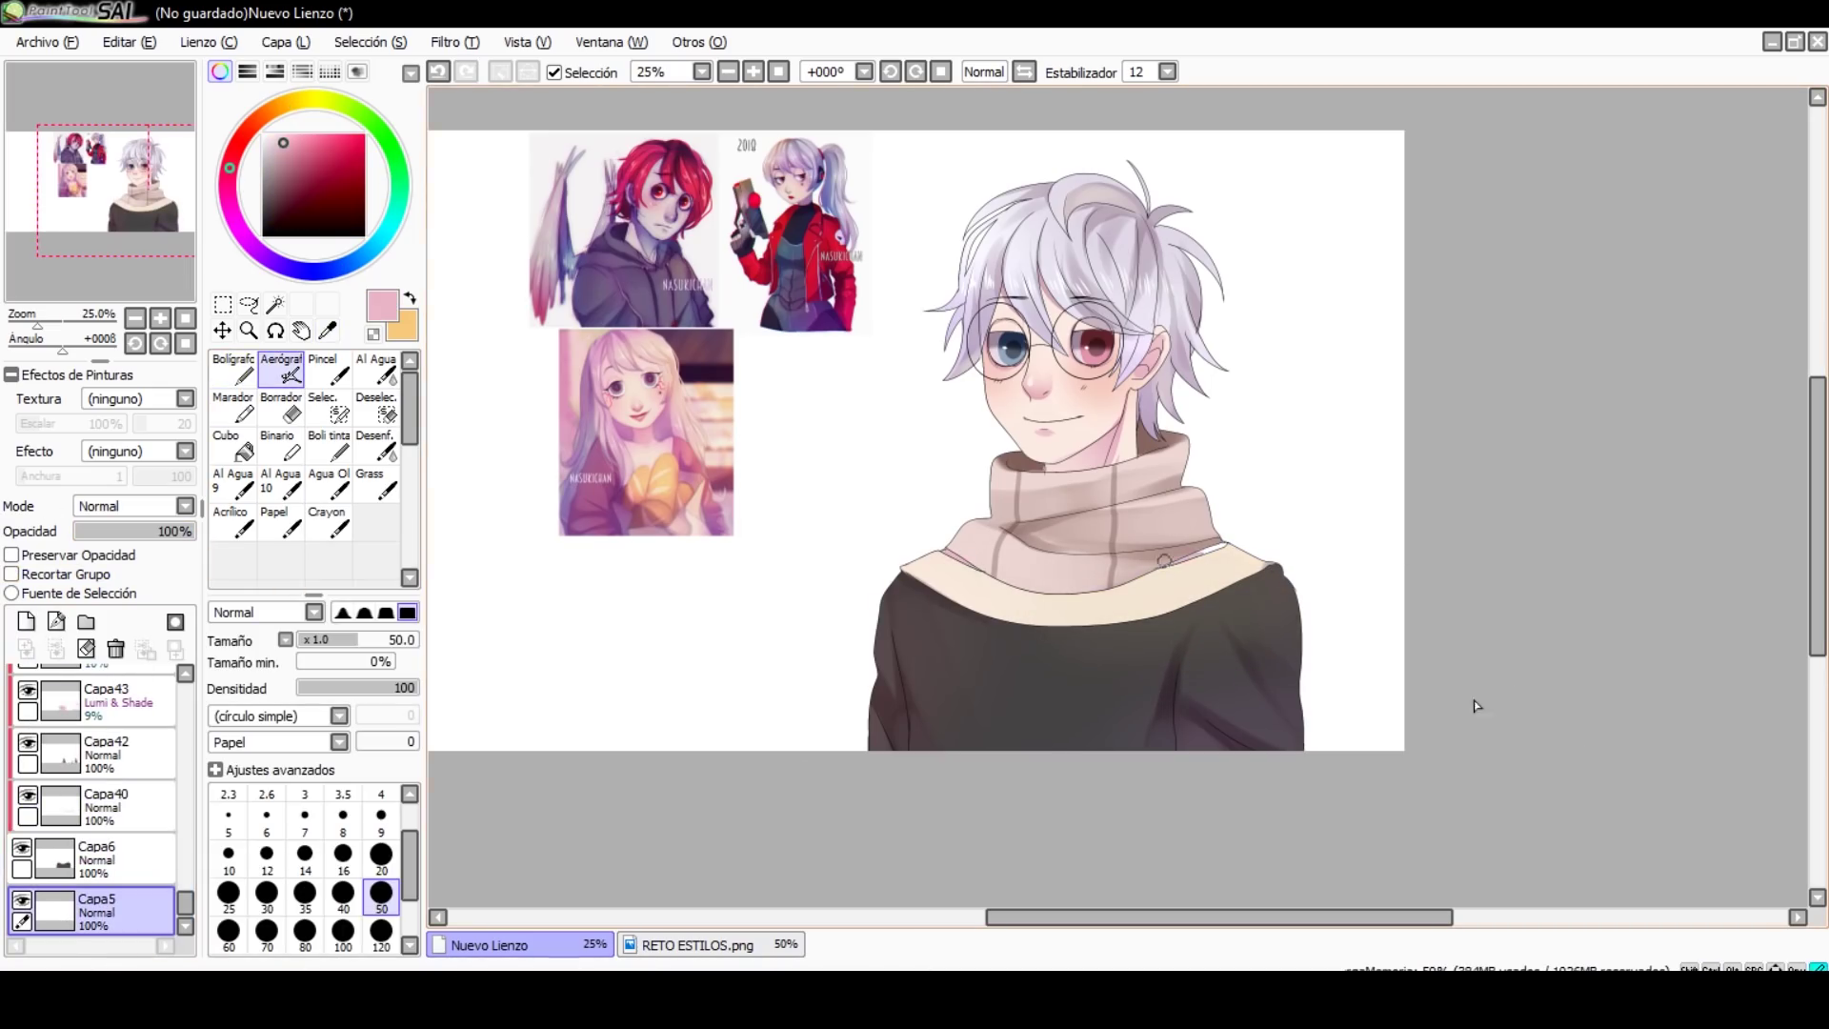
Step: Fill the sweater's neckline band with tan on a new layer clipped to the sweater
left_click(26, 621)
left_click_drag(96, 912, 96, 857)
left_click(12, 573)
left_click(233, 448)
left_click(1048, 495, "alt")
Step: Shade the tan neckline band in brown with the Pincel on another clipped layer set to 56% opacity
left_click(26, 621)
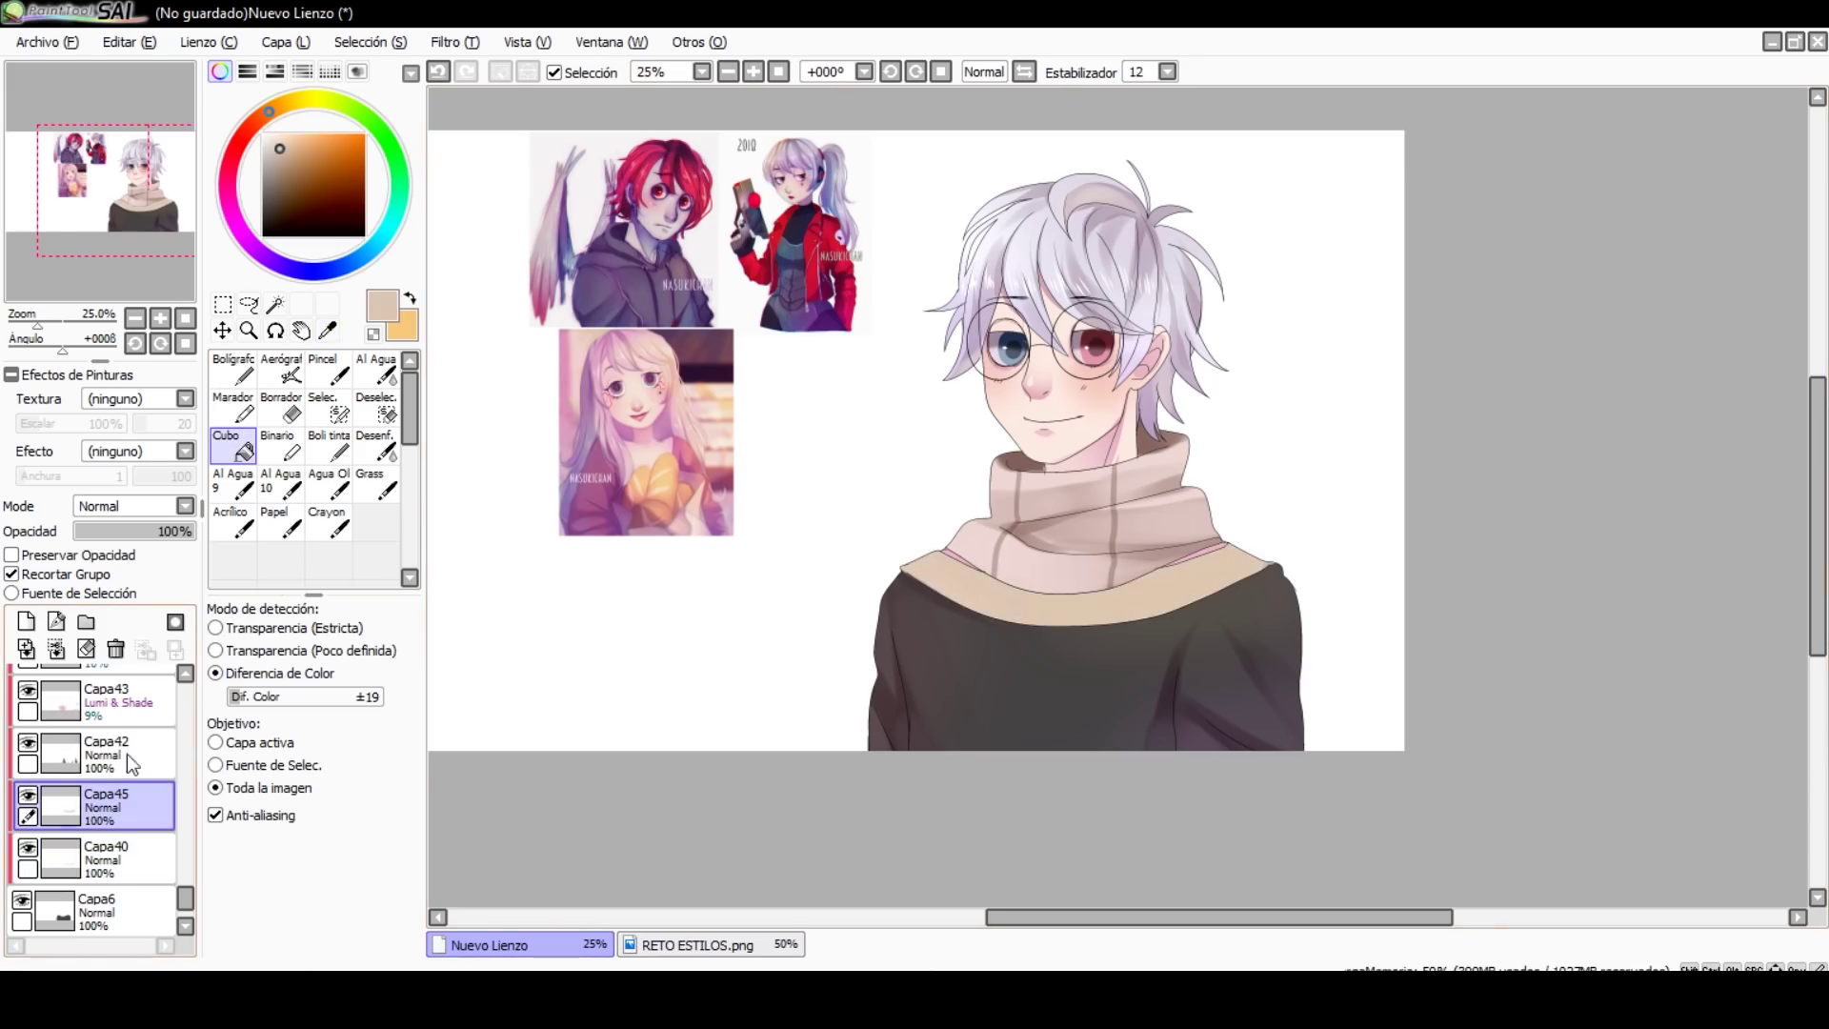
key("b")
mouse_move(1257, 567)
left_mouse_down()
mouse_move(906, 571)
mouse_move(1229, 601)
left_mouse_up()
left_click_drag(171, 531, 113, 531)
key("m")
key("ctrl+d")
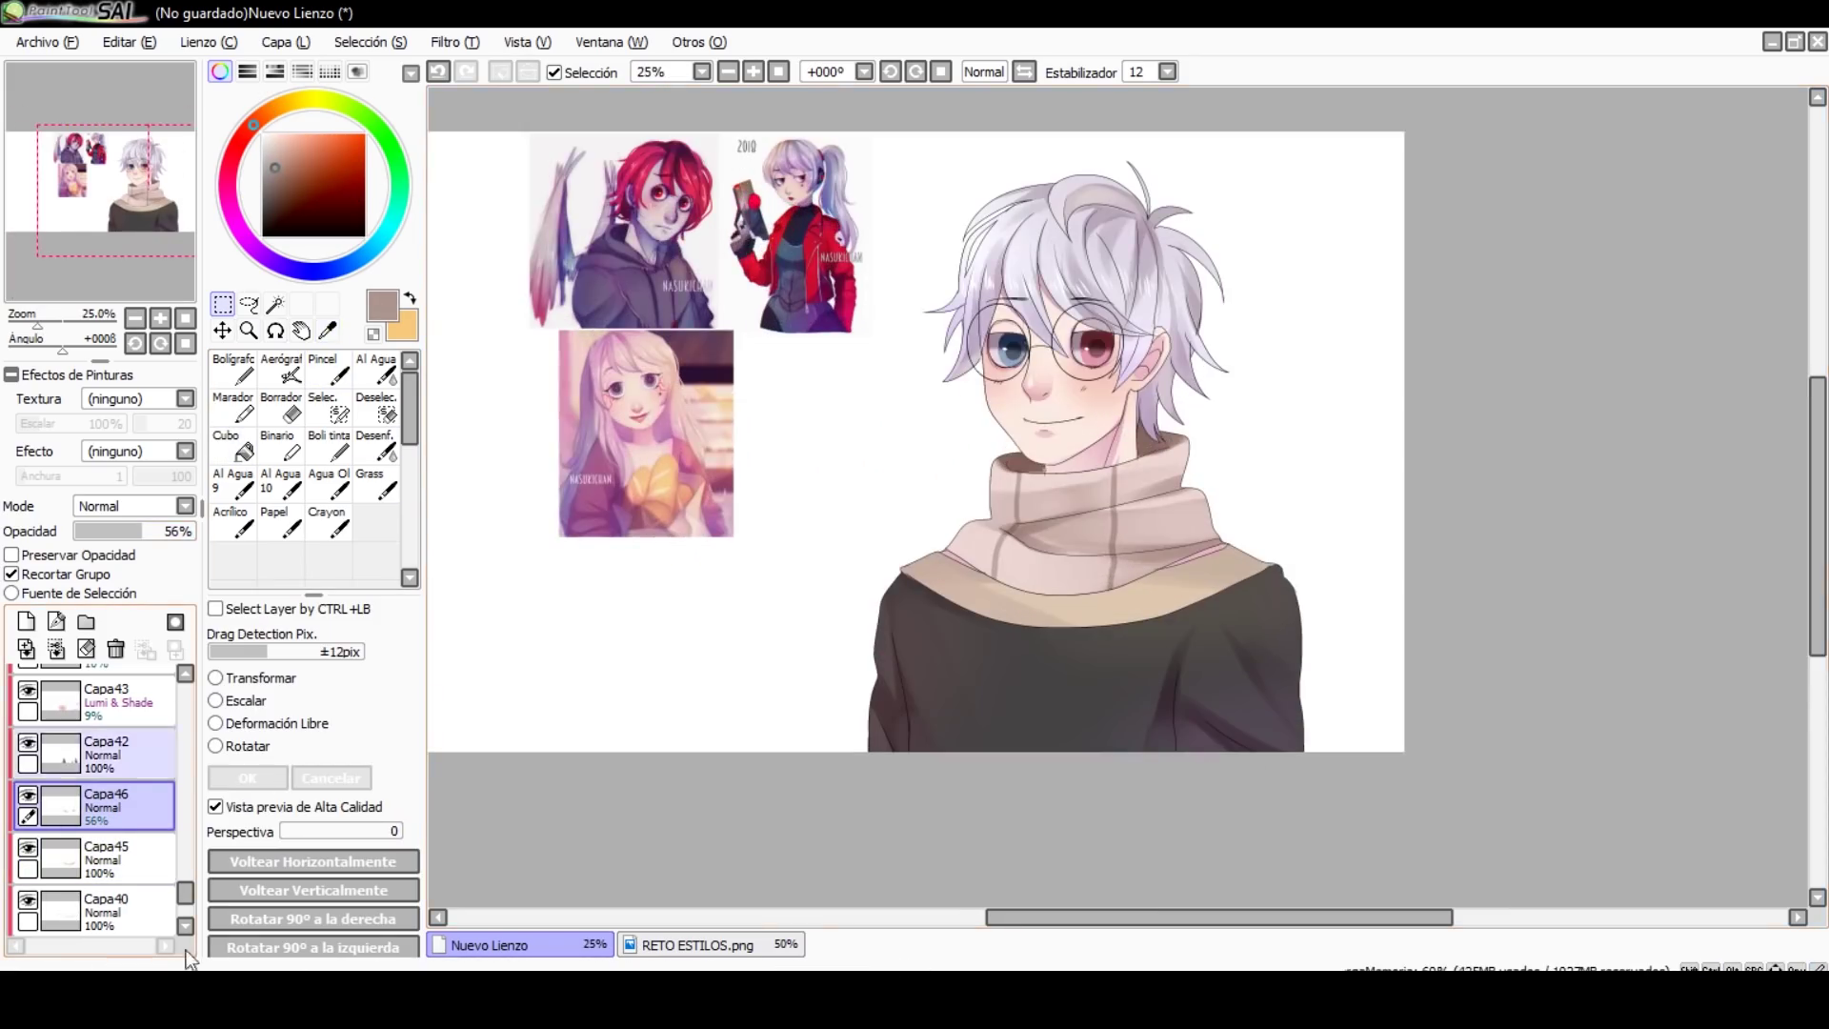
Step: Add a clipped layer above the sweater's fold shading, sample the dark sweater colour and set the Pincel to size 120
left_click(26, 621)
key("b")
left_click(1290, 741, "alt")
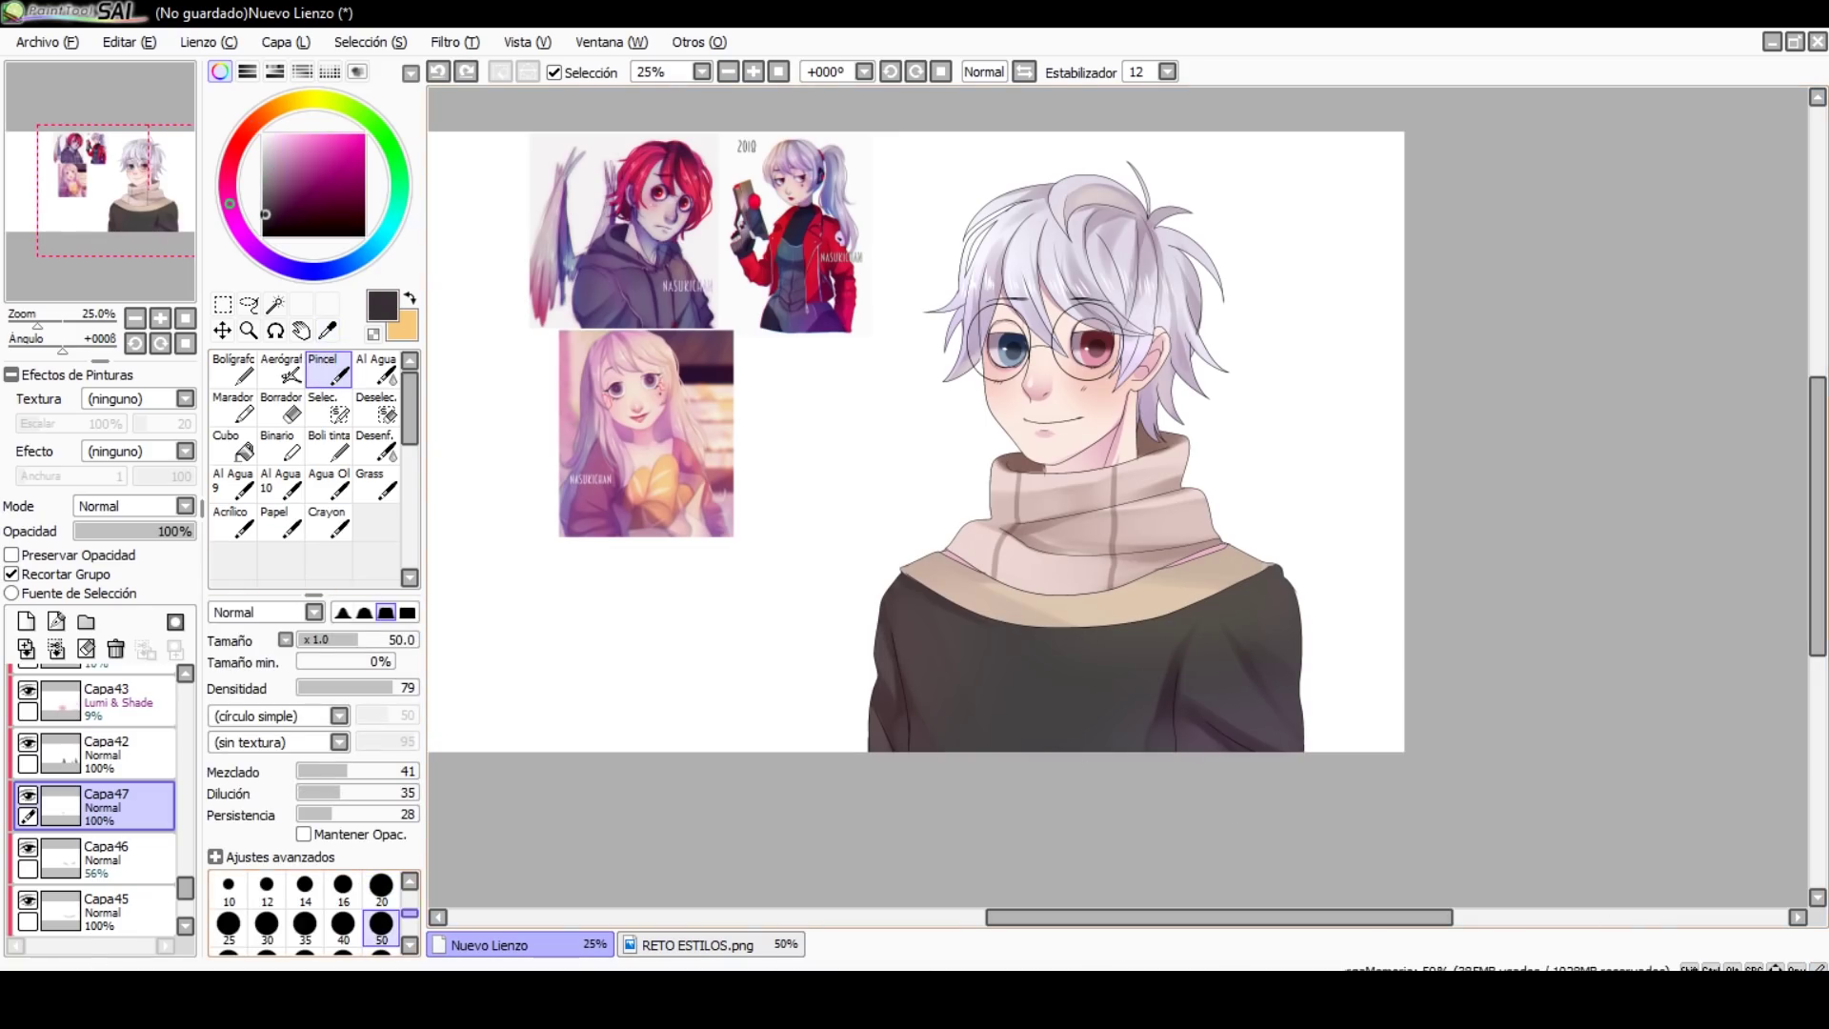
key("bracketright")
key("bracketright")
key("bracketright")
key("bracketright")
key("bracketright")
left_click_drag(104, 805, 105, 757)
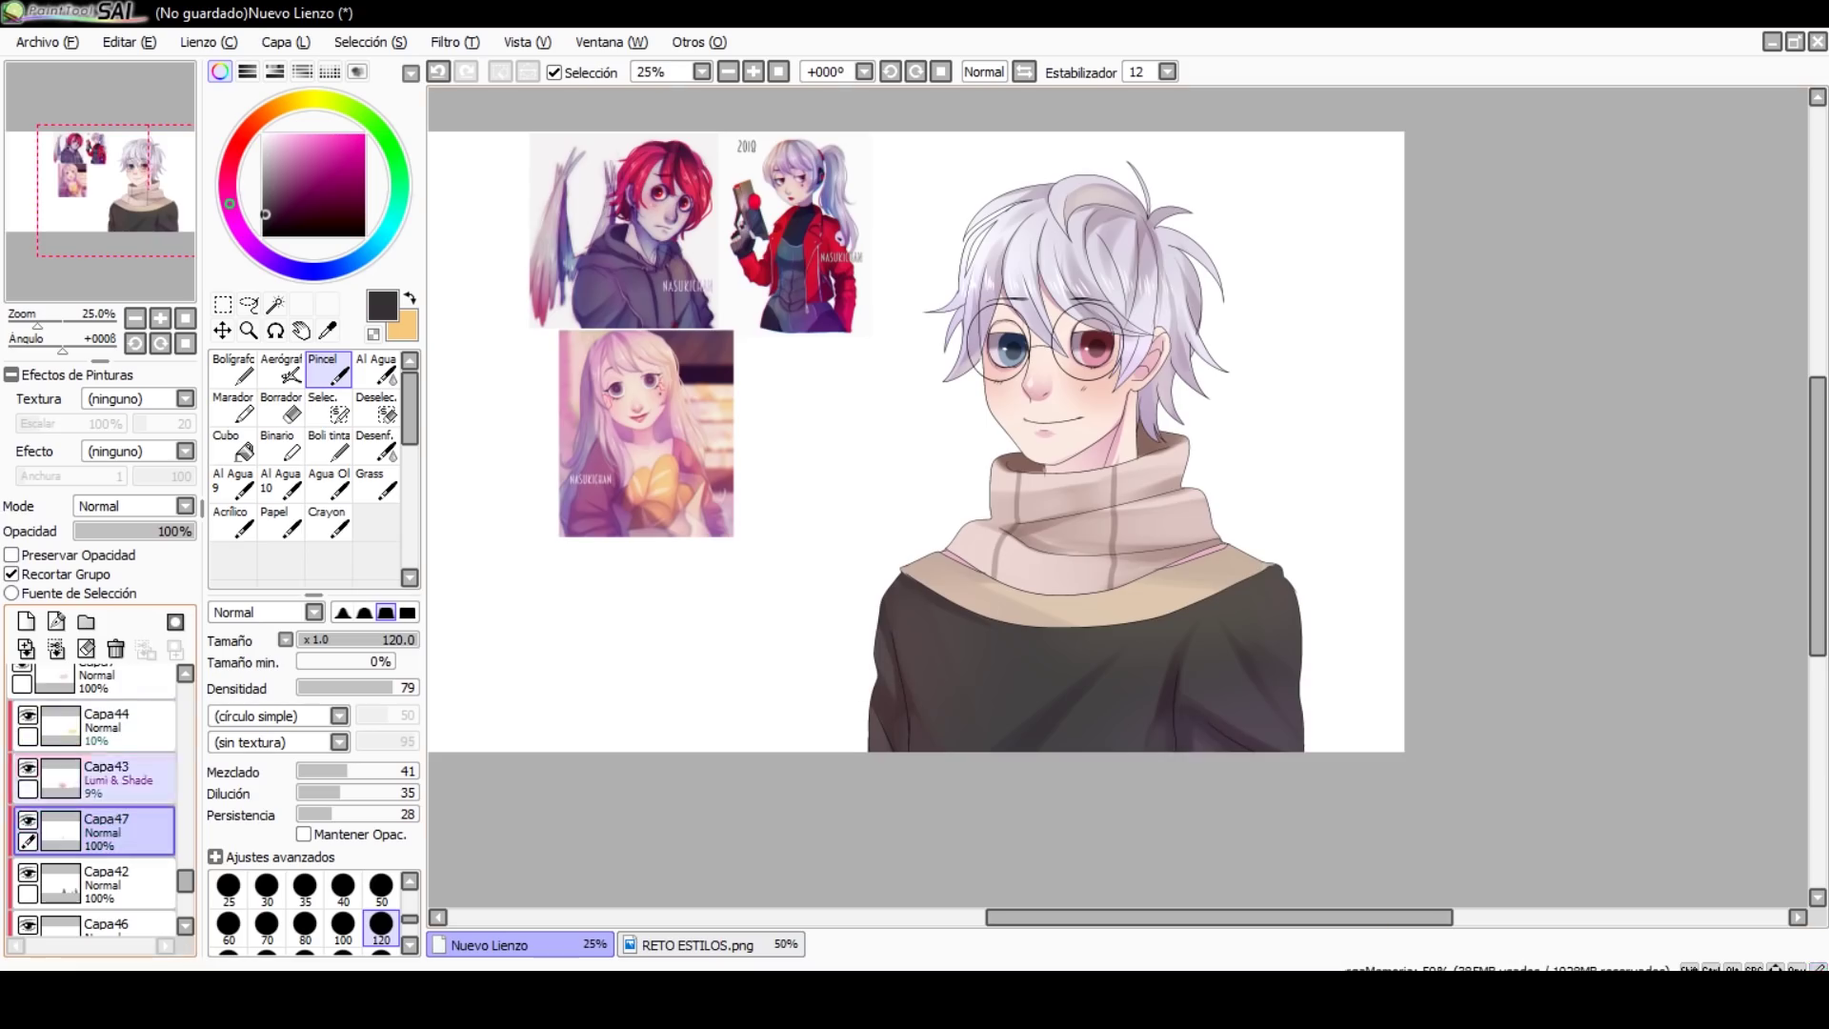
Step: Hide the old hair shading and add a clipped layer for it below the hair's Lumi & Shade layer, picking a slate blue-grey
left_click(26, 621)
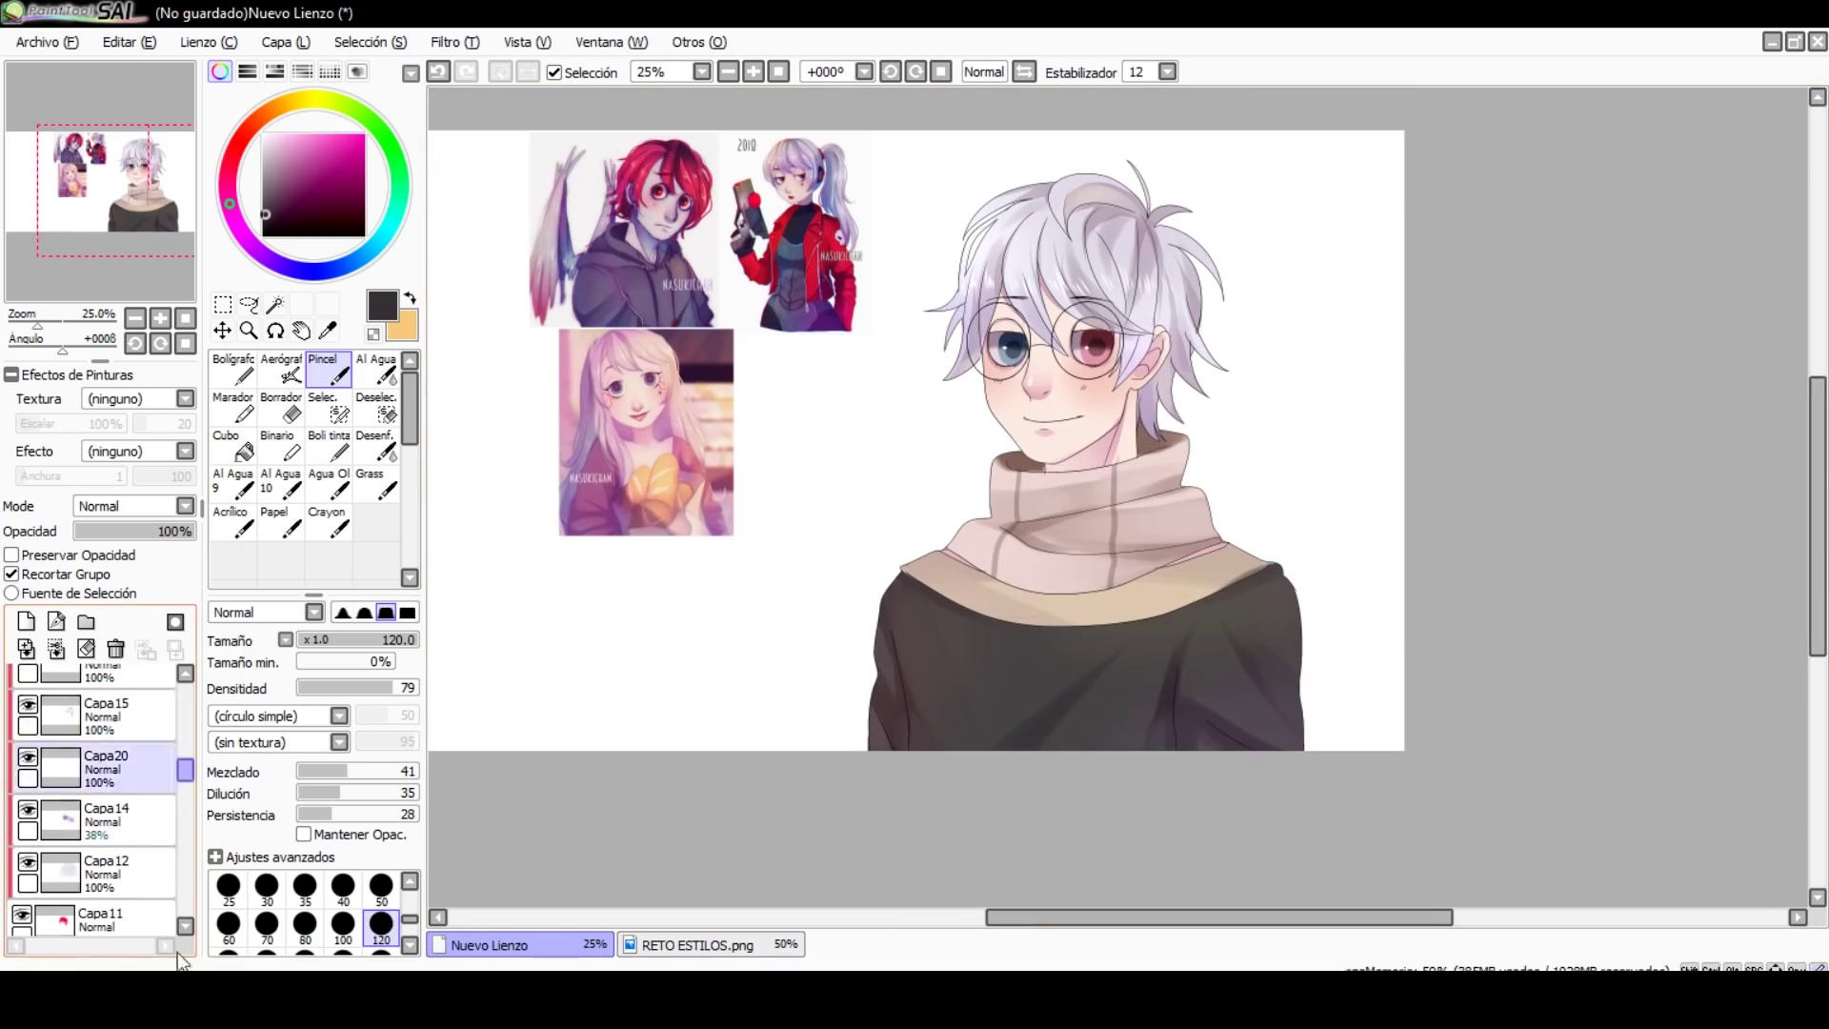
scroll(1552, 552, "up", 1)
left_click(905, 391, "alt")
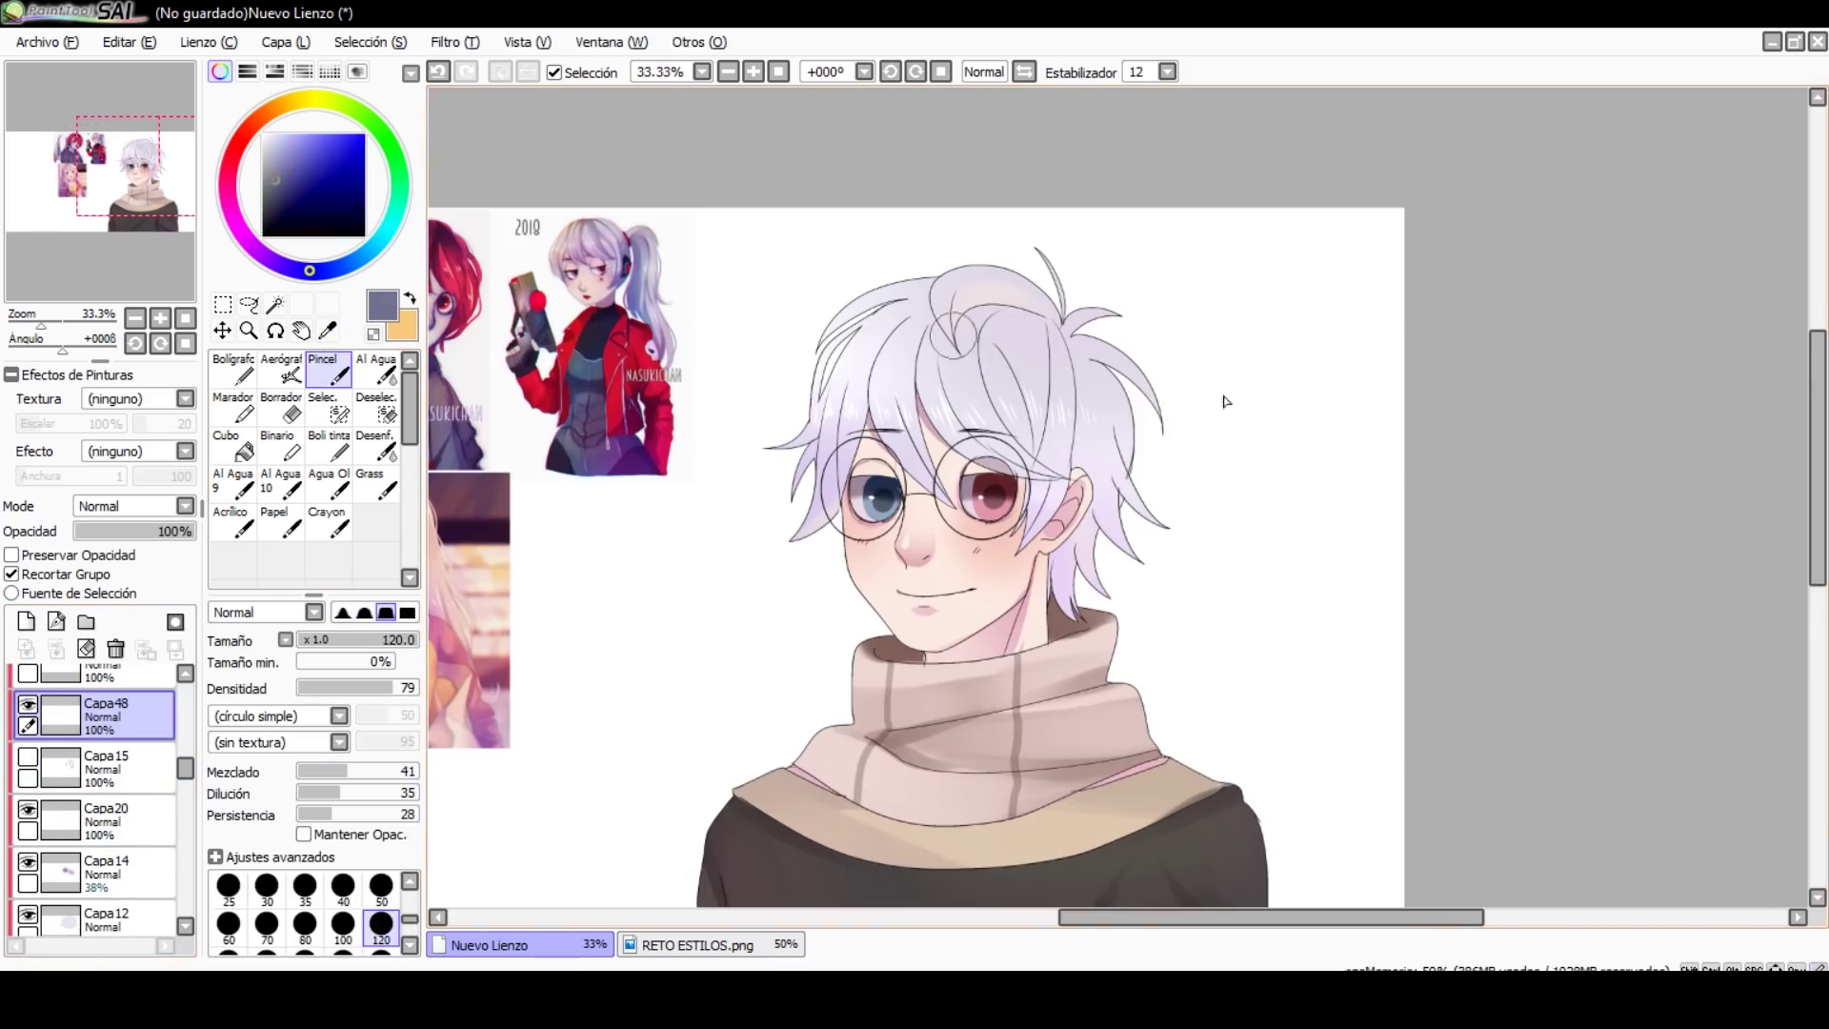
scroll(141, 943, "up", 2)
left_click(28, 721)
left_click_drag(105, 786, 104, 838)
Step: Repaint the hair shadows over the top tuft, the back of the head and the fringe with the size 120 Pincel
left_click_drag(991, 295, 1058, 333)
key("ctrl+z")
left_click_drag(962, 286, 1029, 410)
left_click_drag(1029, 319, 1076, 553)
left_click_drag(1067, 424, 1115, 619)
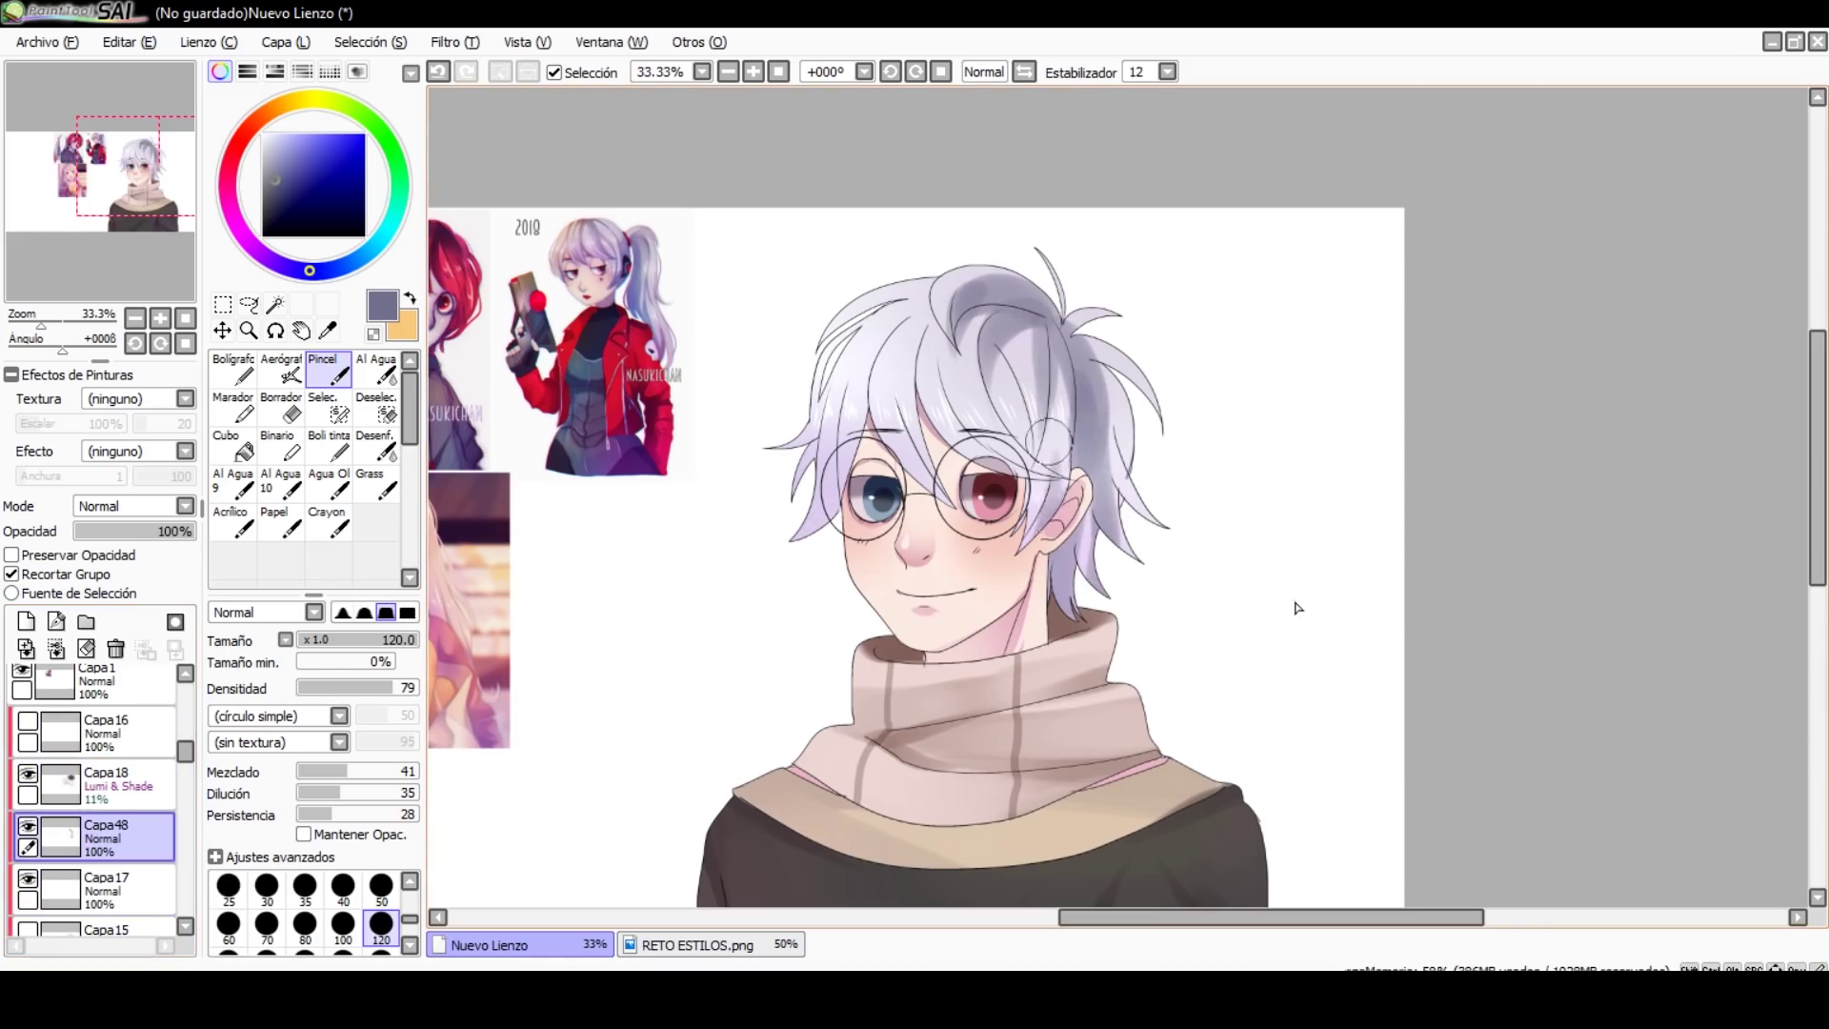
mouse_move(952, 305)
left_mouse_down()
mouse_move(943, 448)
mouse_move(915, 495)
mouse_move(829, 514)
left_mouse_up()
left_click_drag(858, 267, 810, 534)
Step: Sample a light lavender from the hair to soften the new shading and reduce the Pincel to size 40
left_click(1296, 457, "alt")
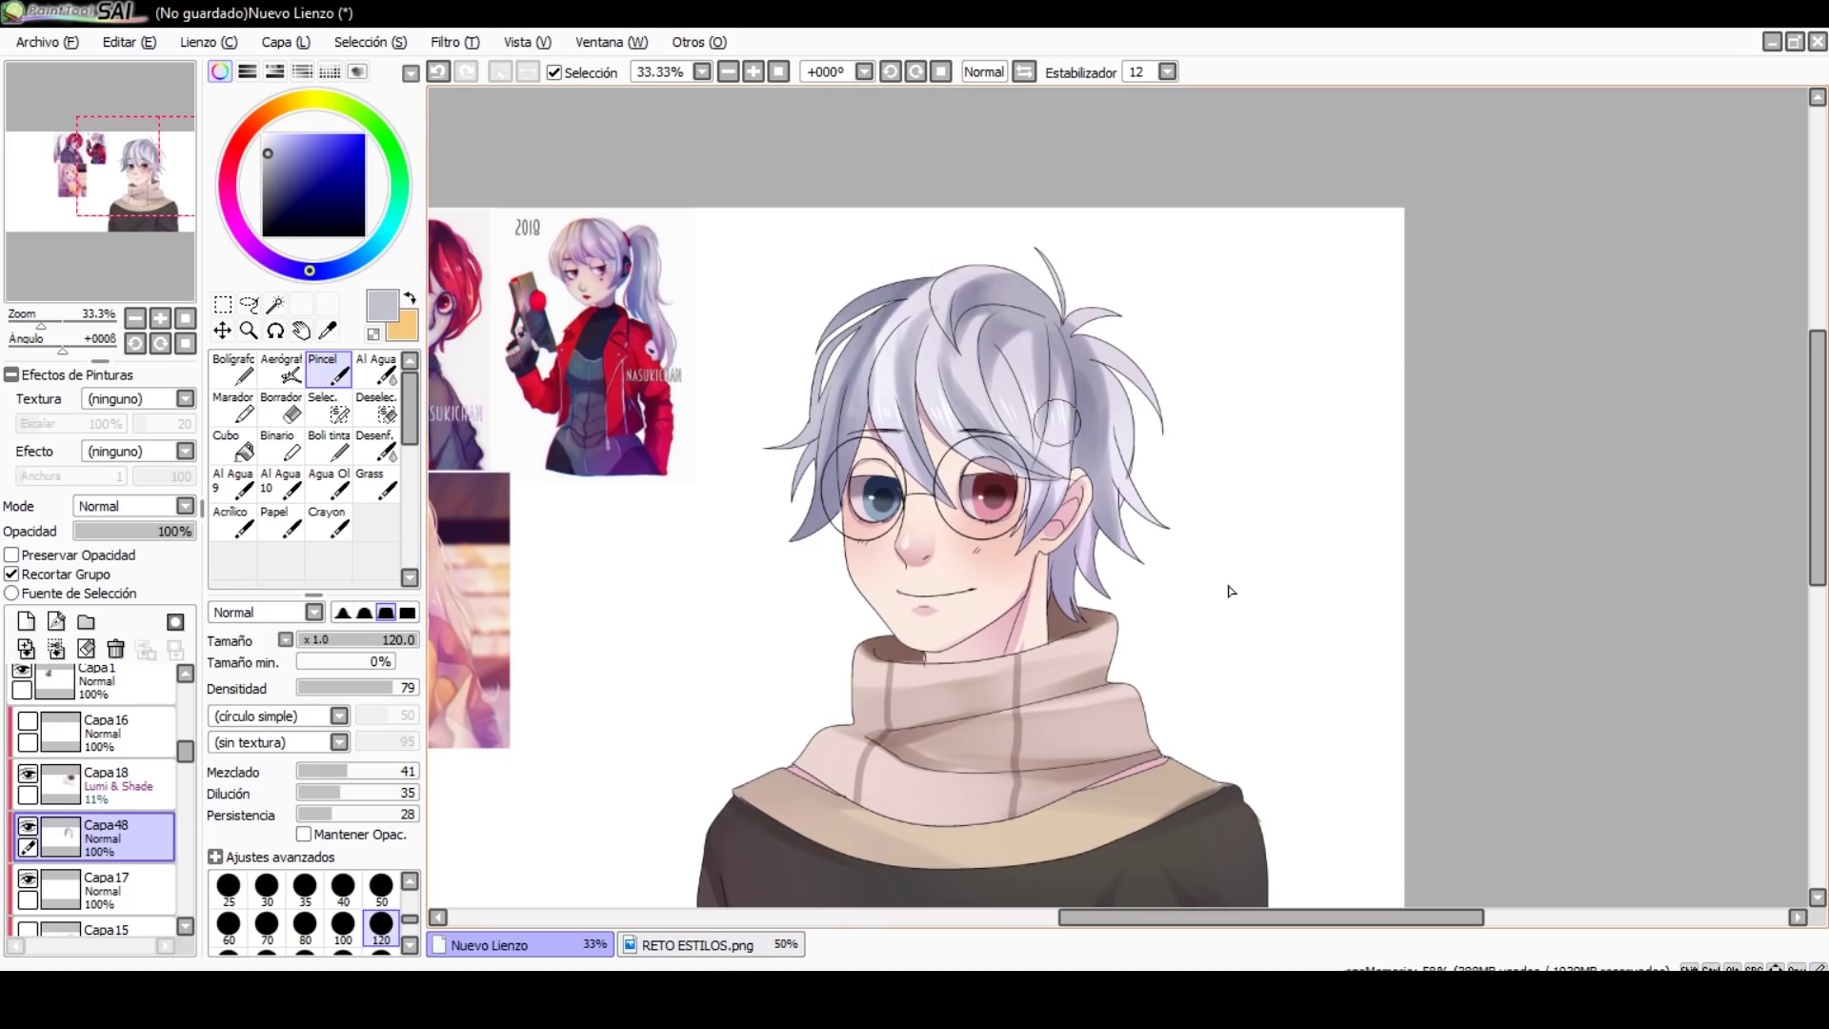
left_click(151, 531)
key("ctrl+minus")
key("ctrl+plus")
key("ctrl+z")
left_click(905, 305, "alt")
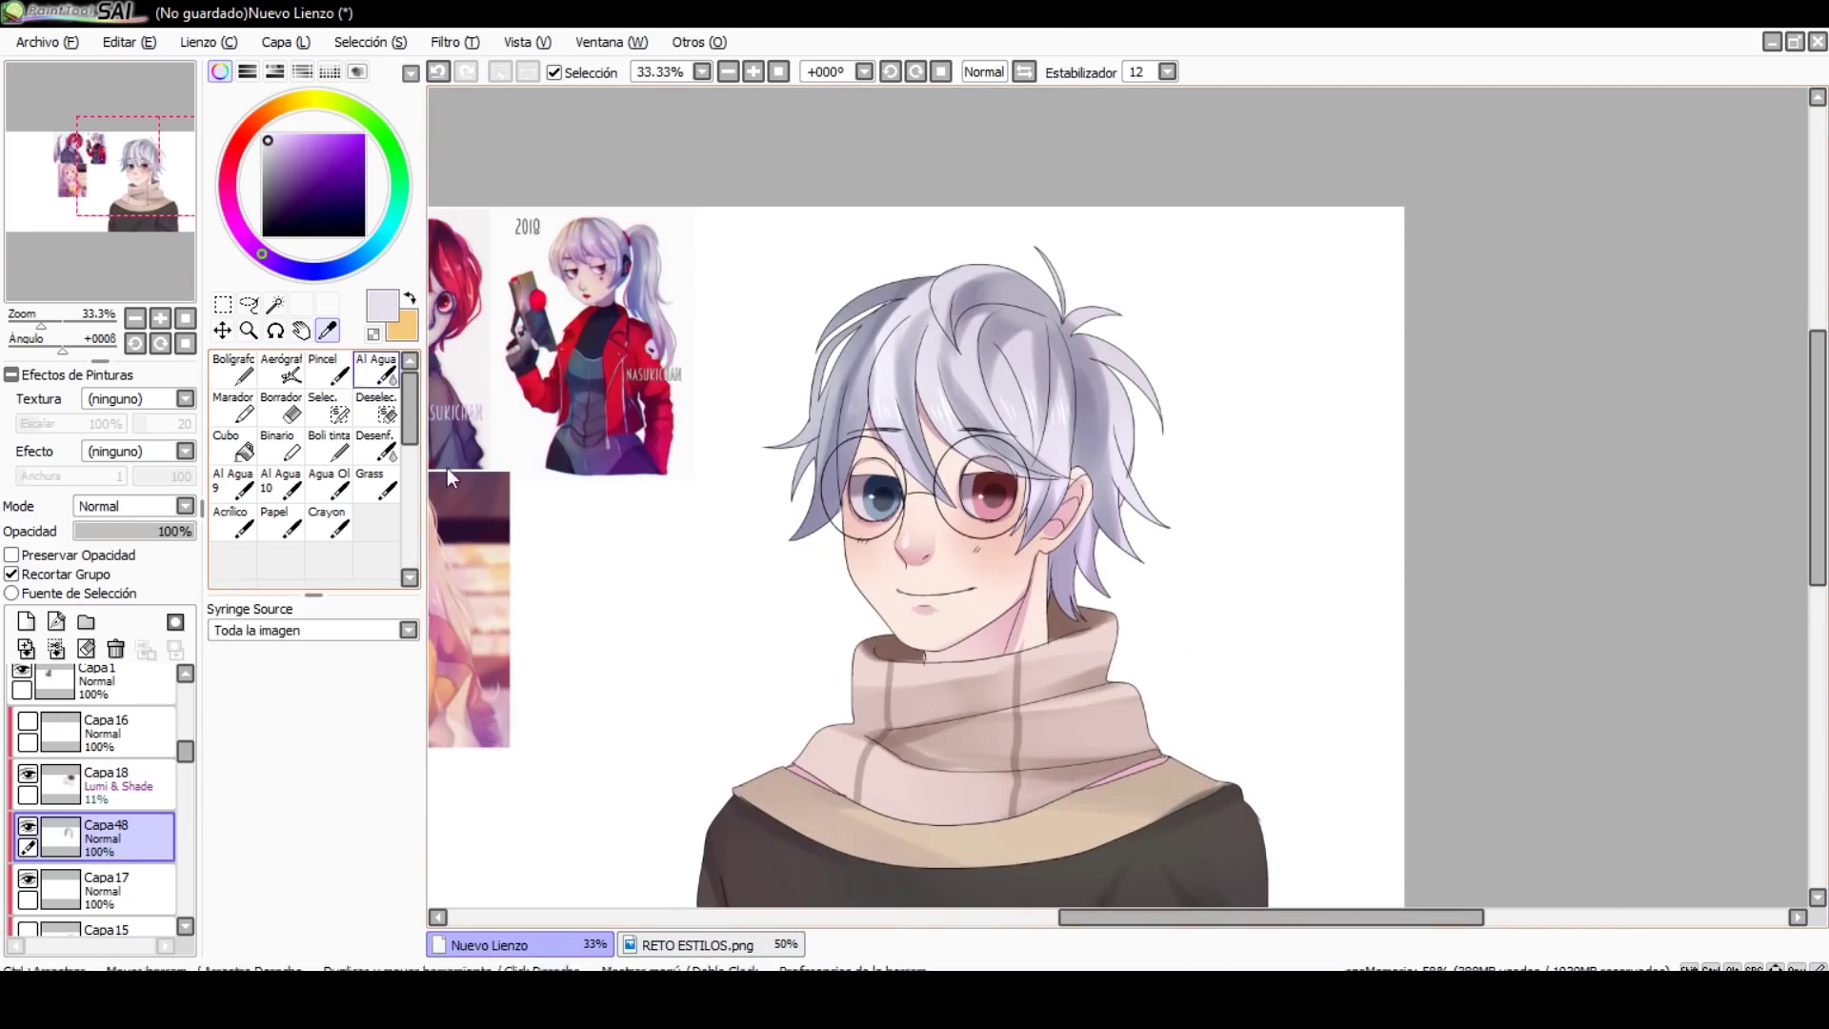
key("[")
key("[")
key("[")
key("[")
key("[")
key("[")
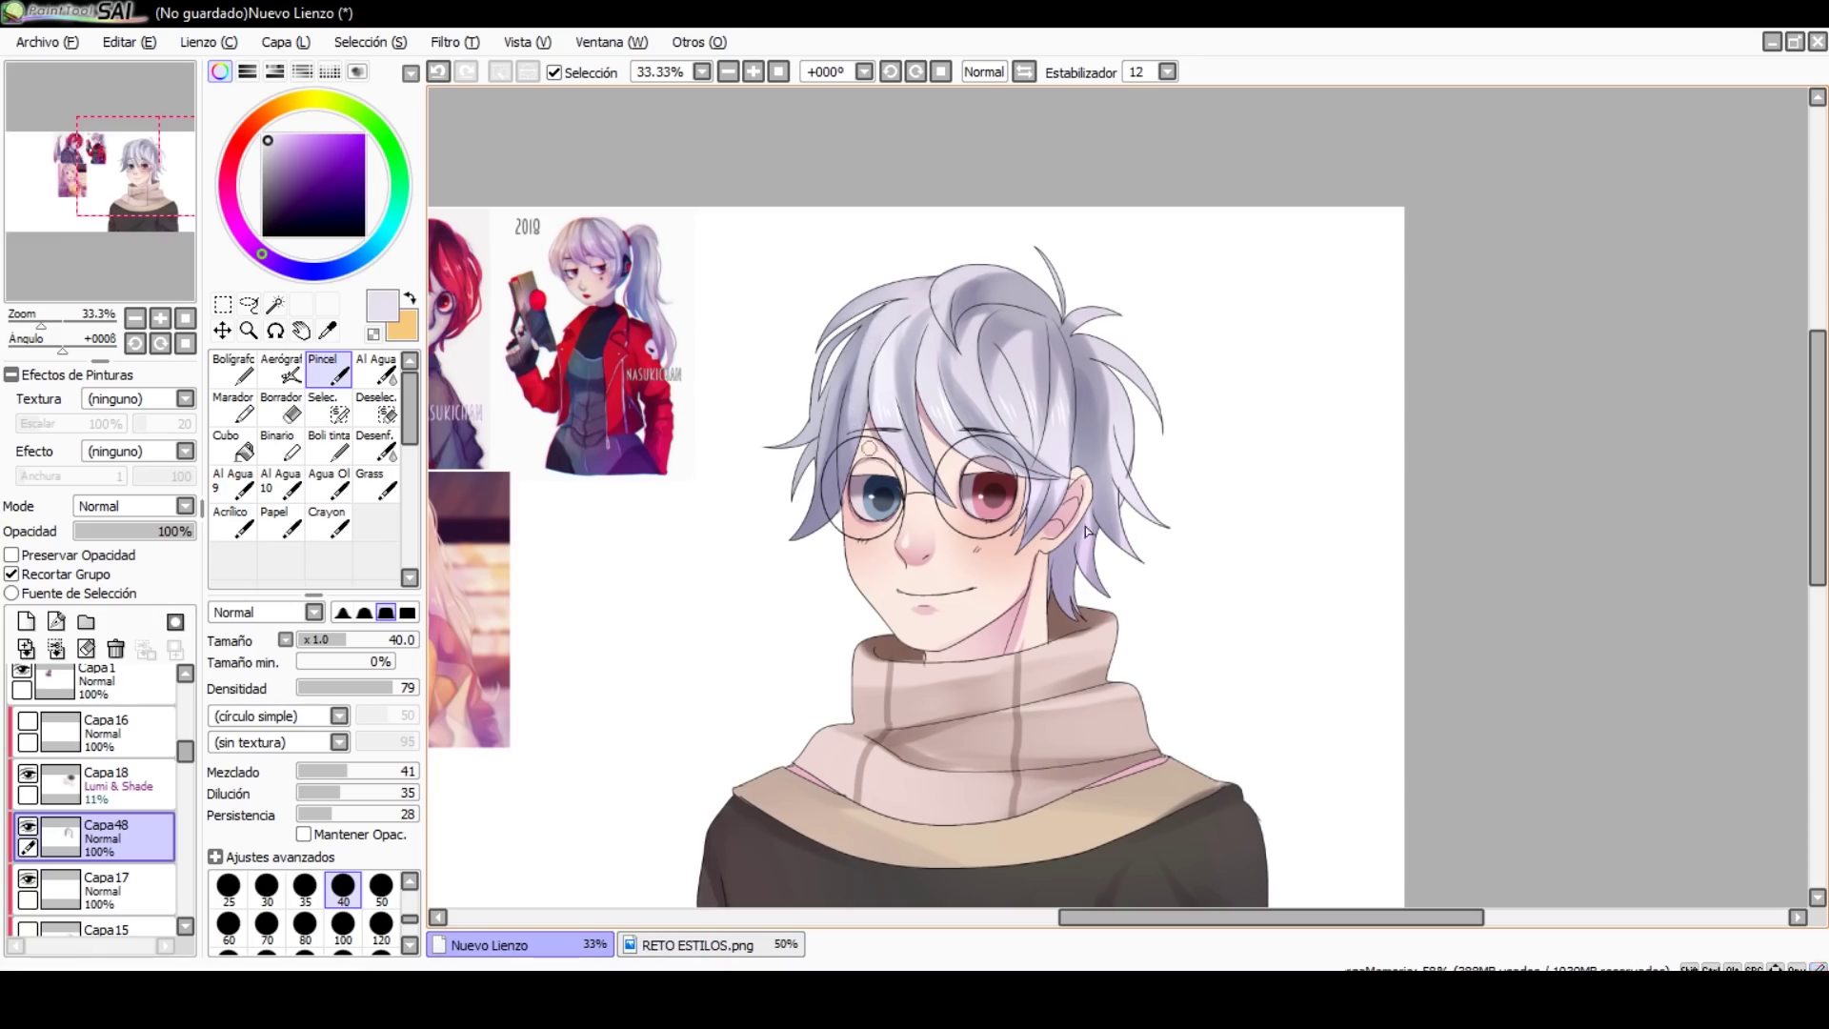
Step: Return the Pincel to size 120 and undo the last stroke on the hair shading
key("]")
key("]")
key("]")
key("]")
key("]")
key("]")
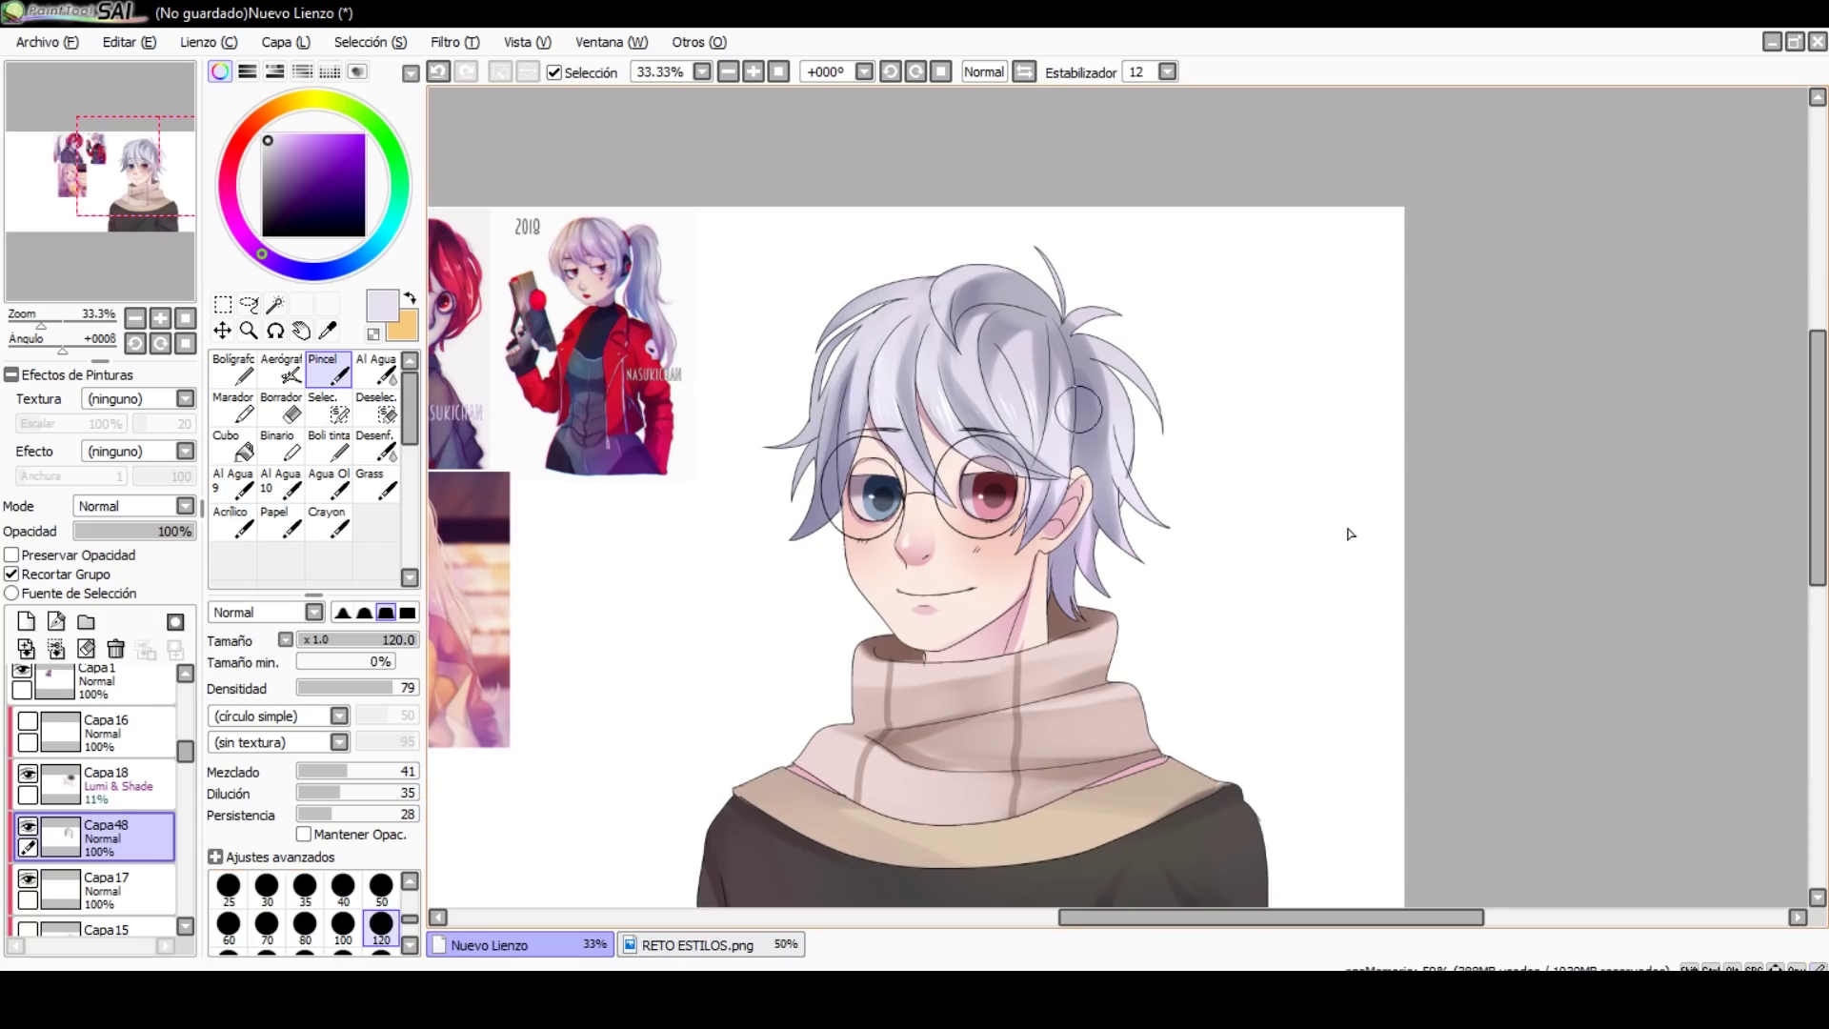
key("ctrl+z")
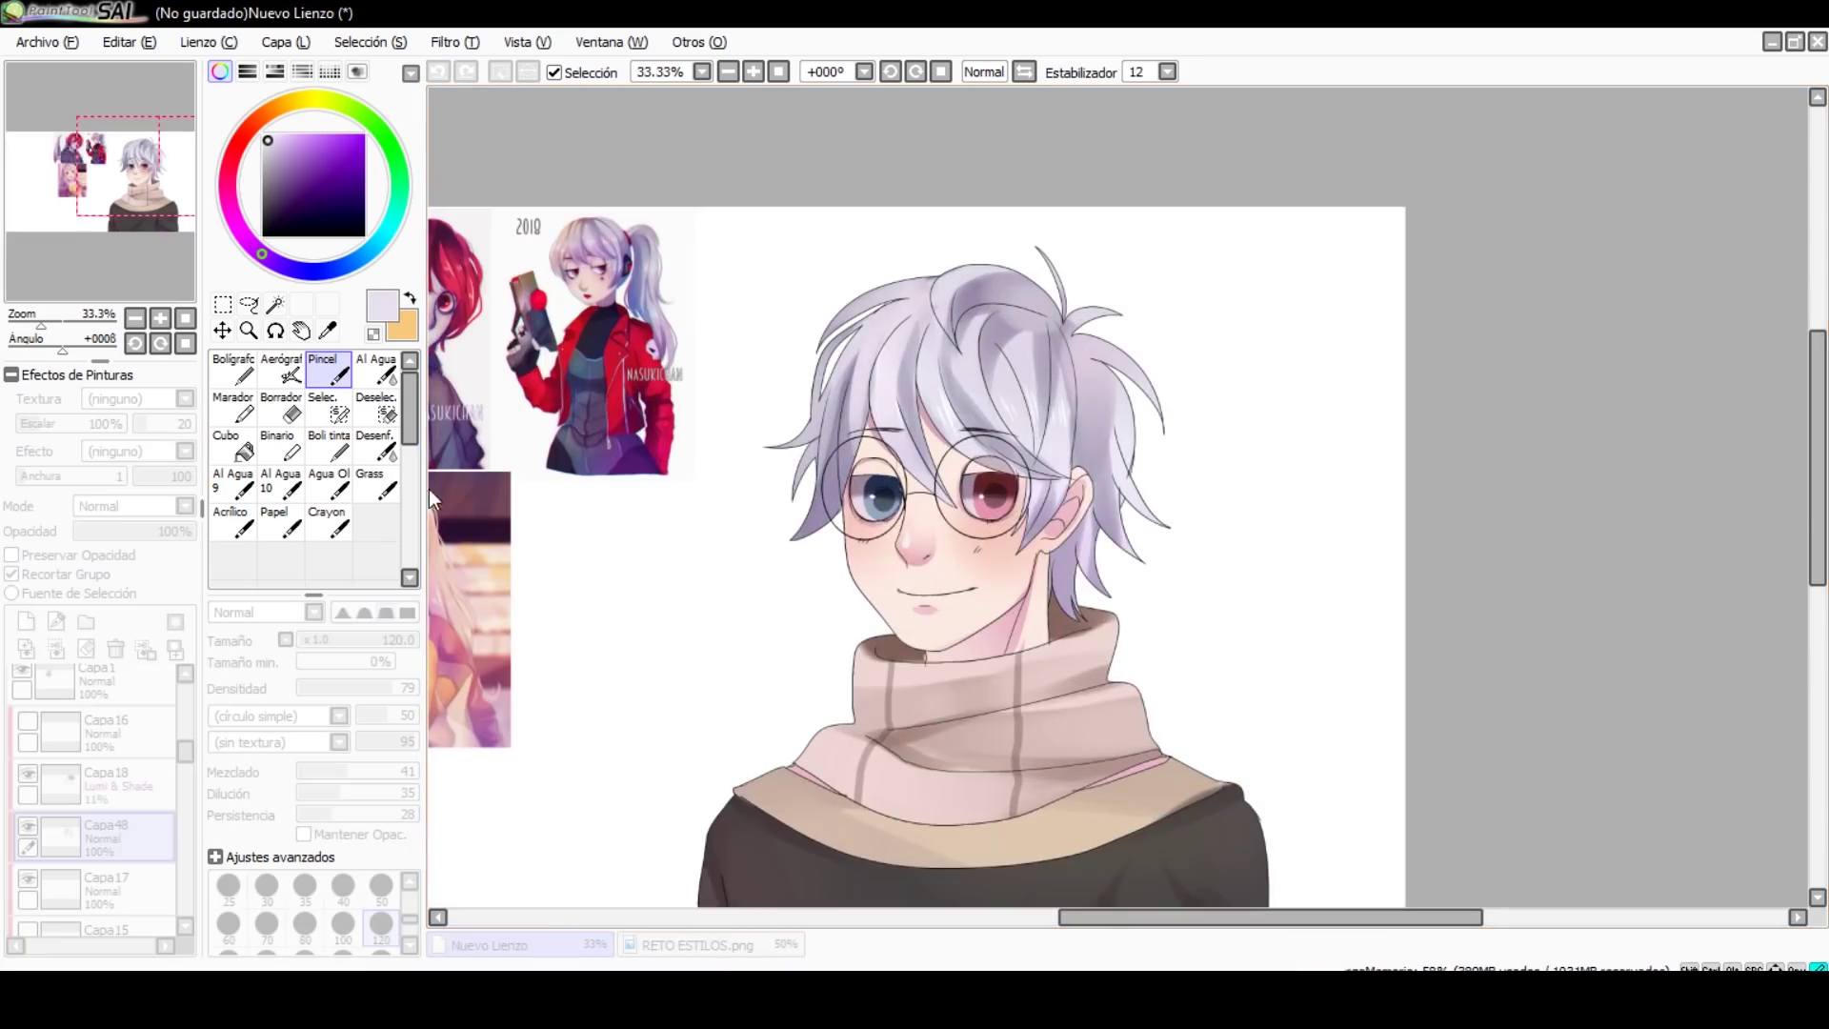
Step: Try a Bolígrafo stroke on the hair, undo it, and move the layer directly below the hair shading above the Lumi & Shade layer
key("ctrl+minus")
key("ctrl+plus")
key("ctrl+plus")
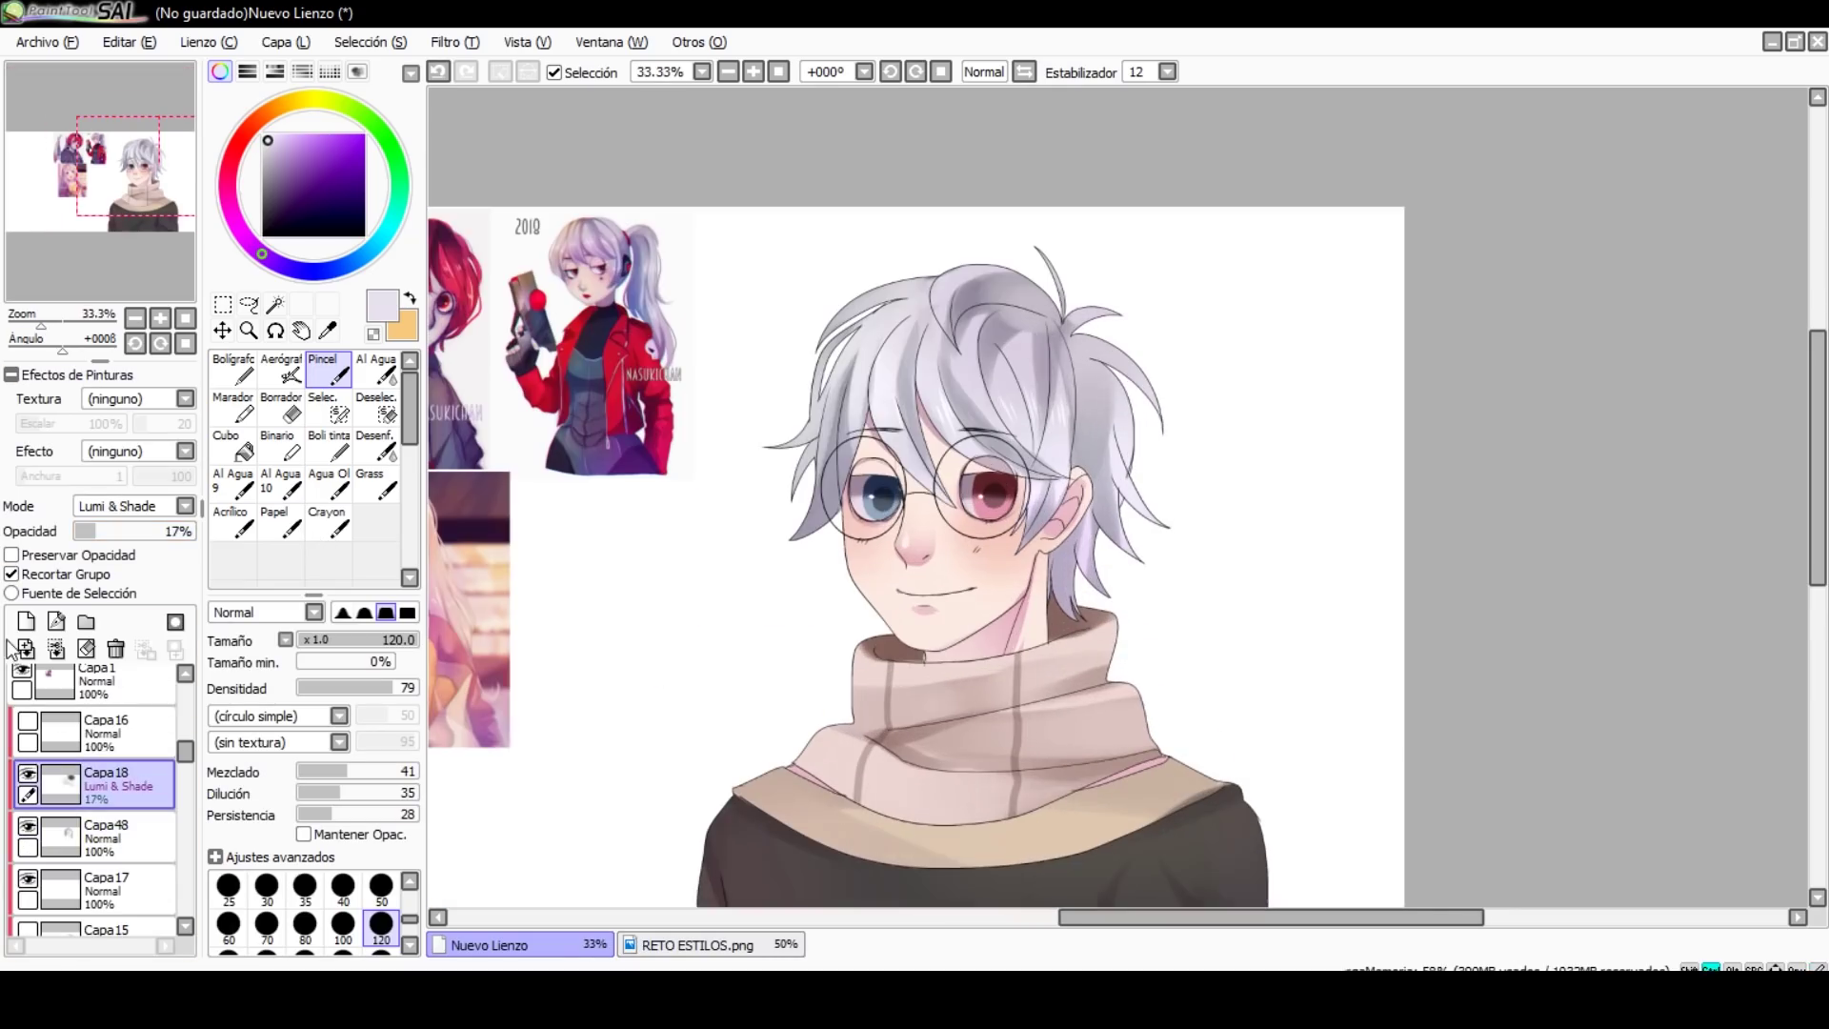
key("n")
left_click_drag(714, 574, 953, 400)
key("ctrl+z")
left_click_drag(95, 891, 95, 776)
Step: Repaint the hair's Lumi & Shade layer in lavender and purple with the Bolígrafo at size 500, and lower its opacity to 17%
left_click_drag(858, 429, 953, 362)
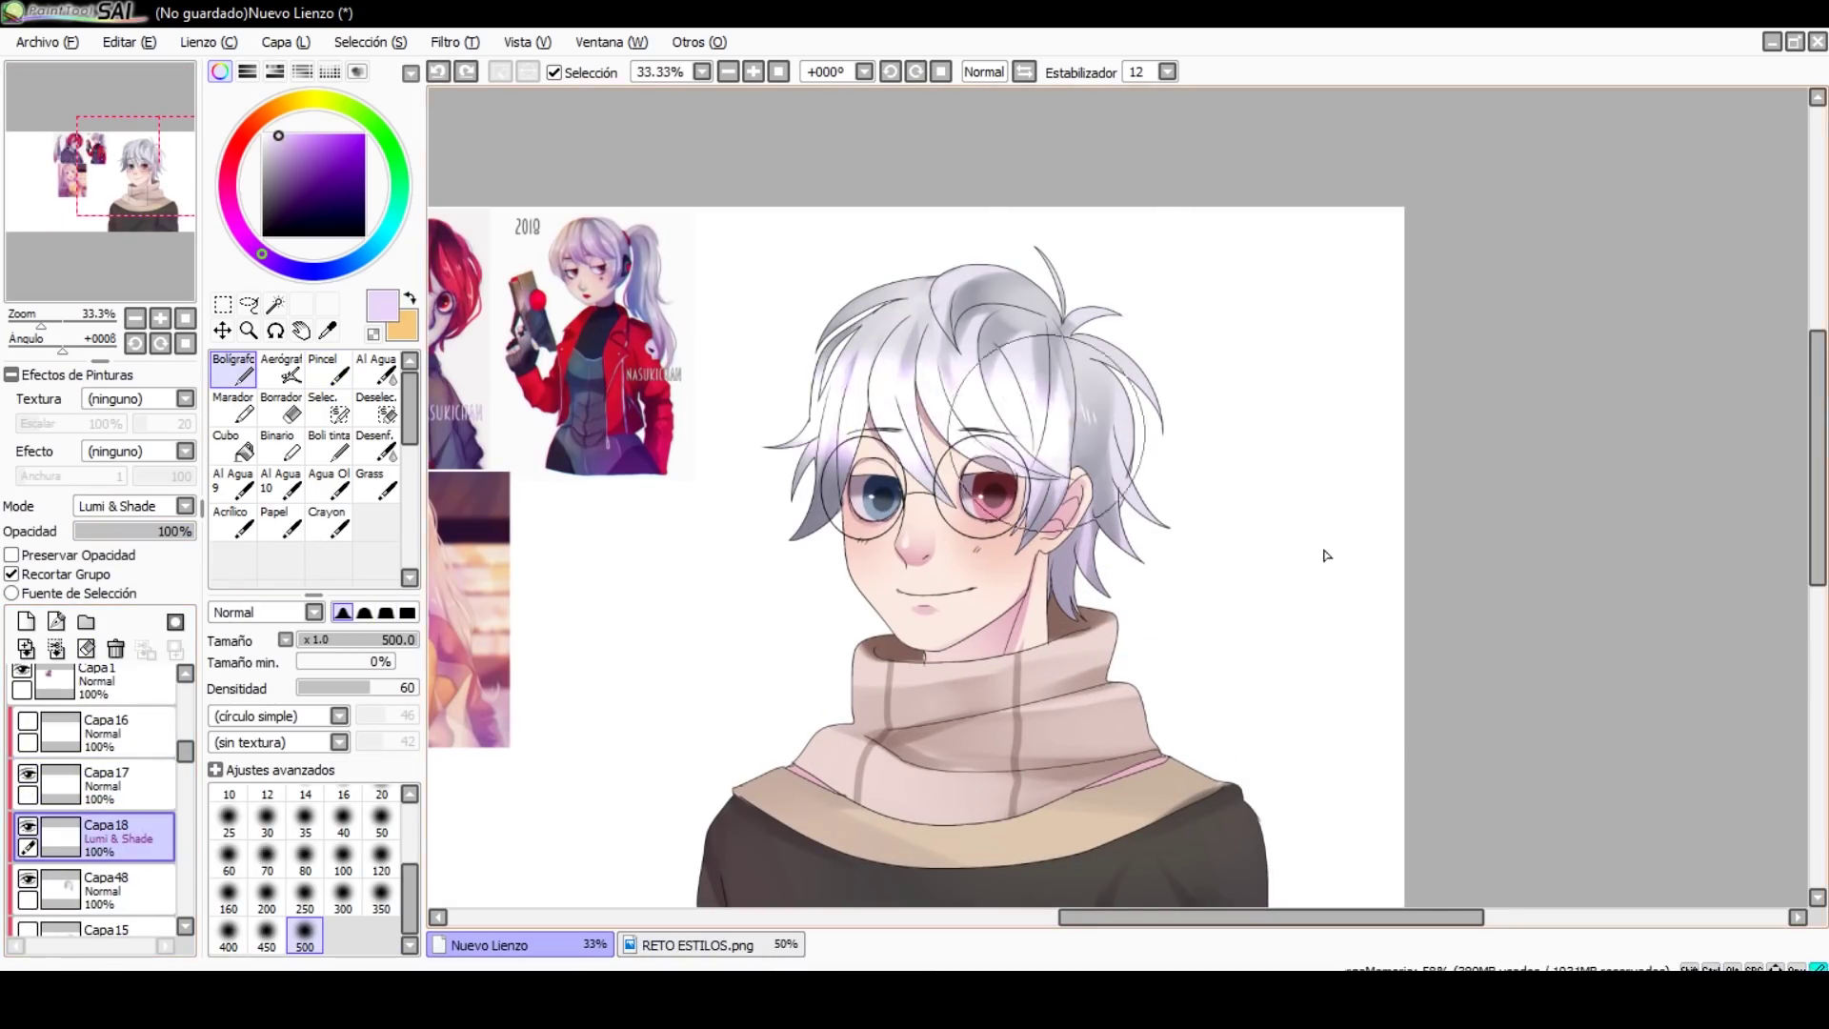
left_click_drag(905, 285, 1124, 381)
left_click(1067, 610, "alt")
left_click_drag(181, 531, 95, 530)
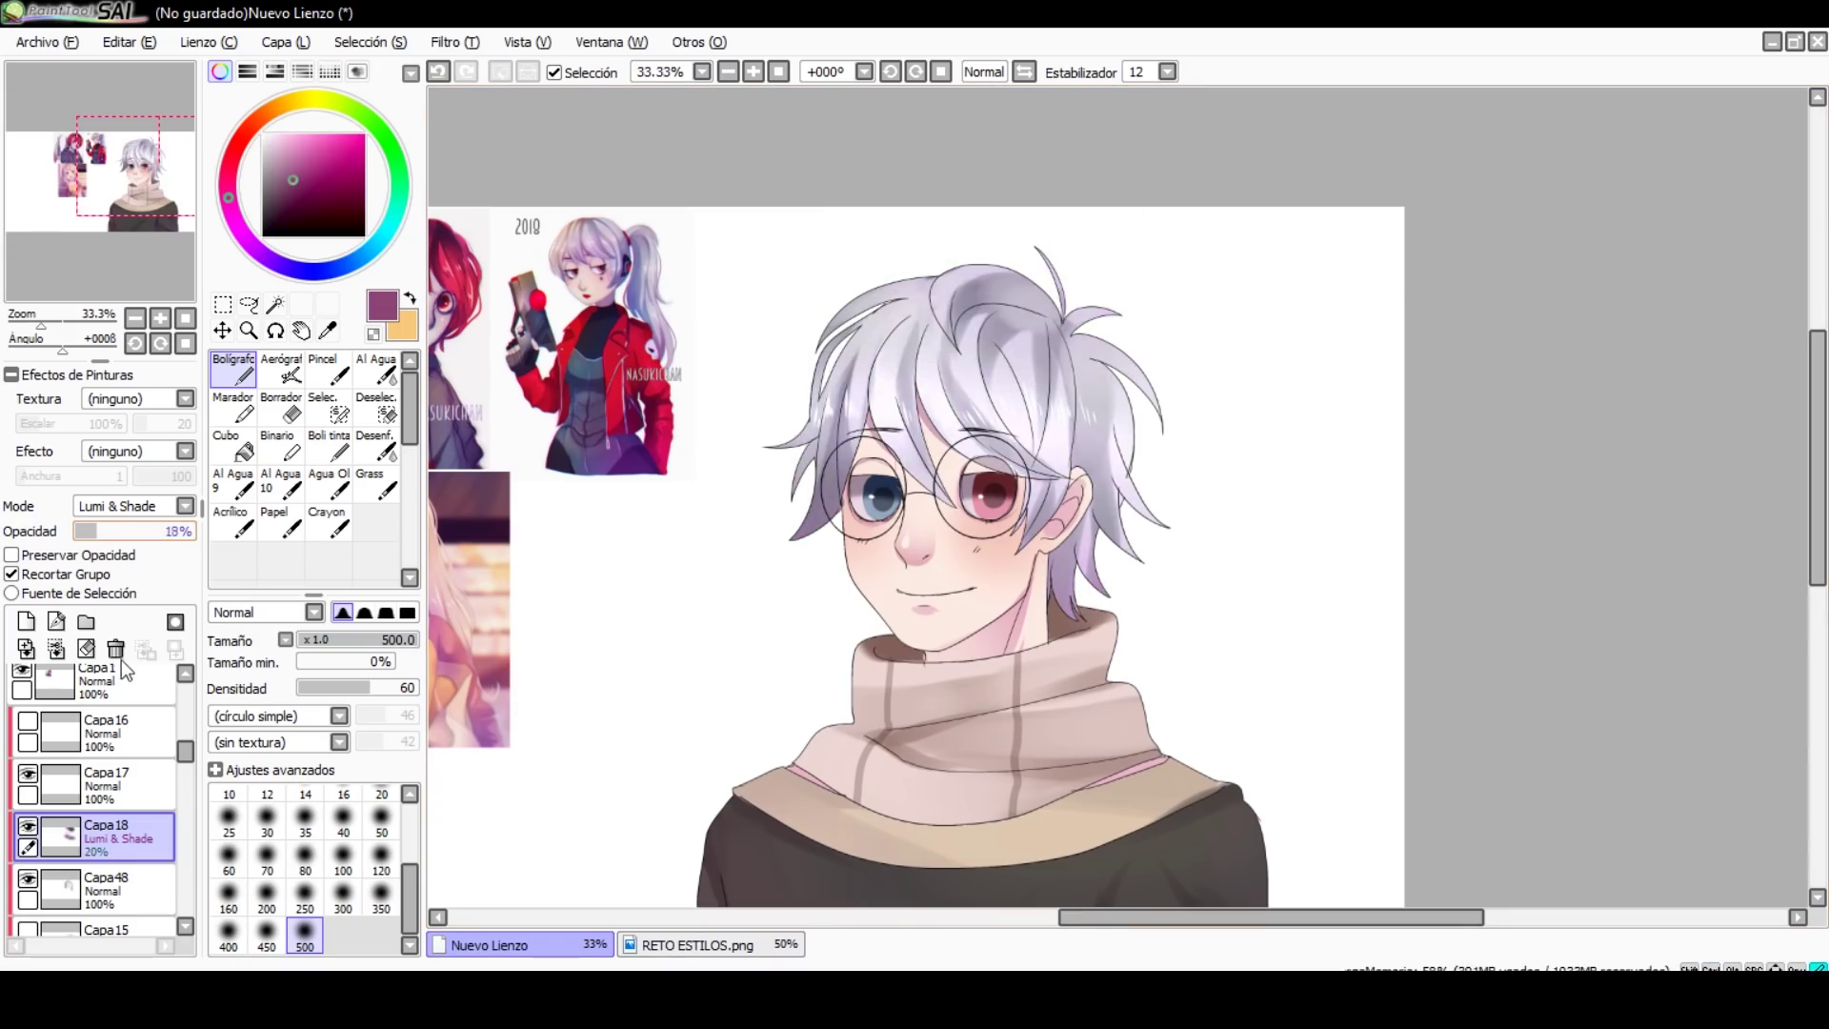
key("ctrl+minus")
key("ctrl+plus")
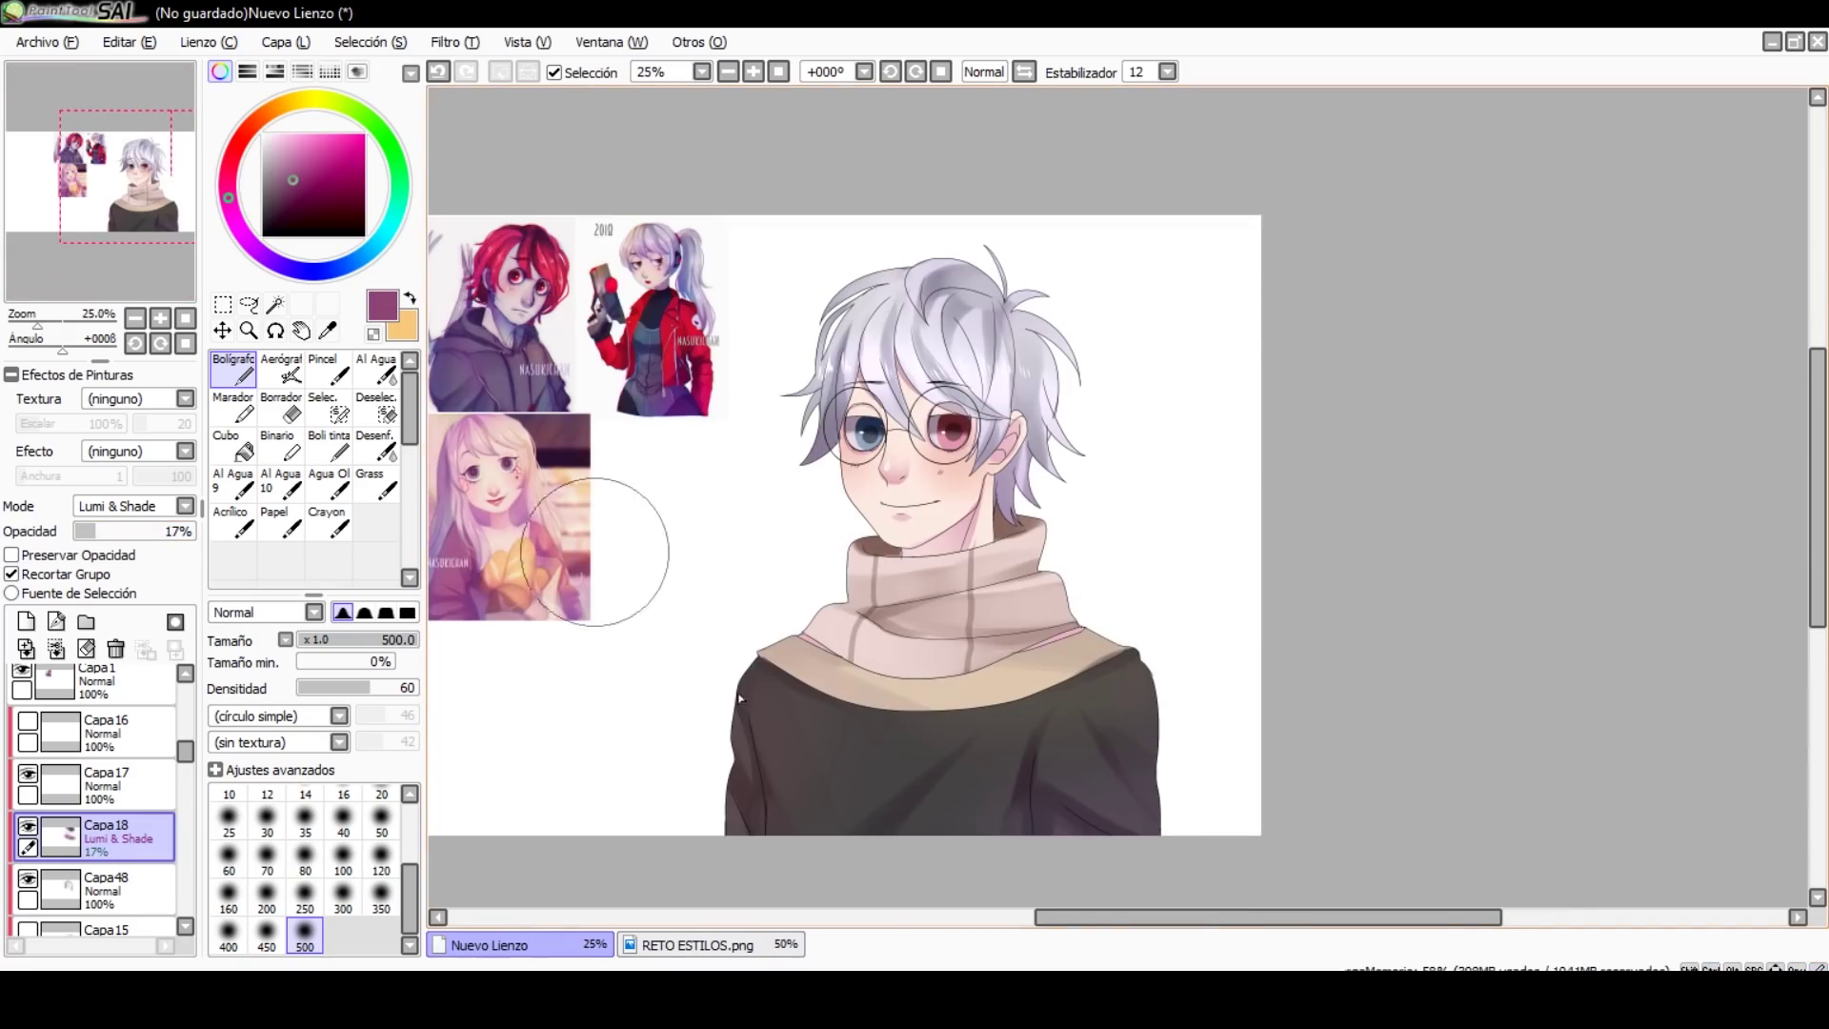
Step: Hide the three reference illustrations and combine the visible portrait into a single layer
left_click(95, 814)
left_click(21, 802)
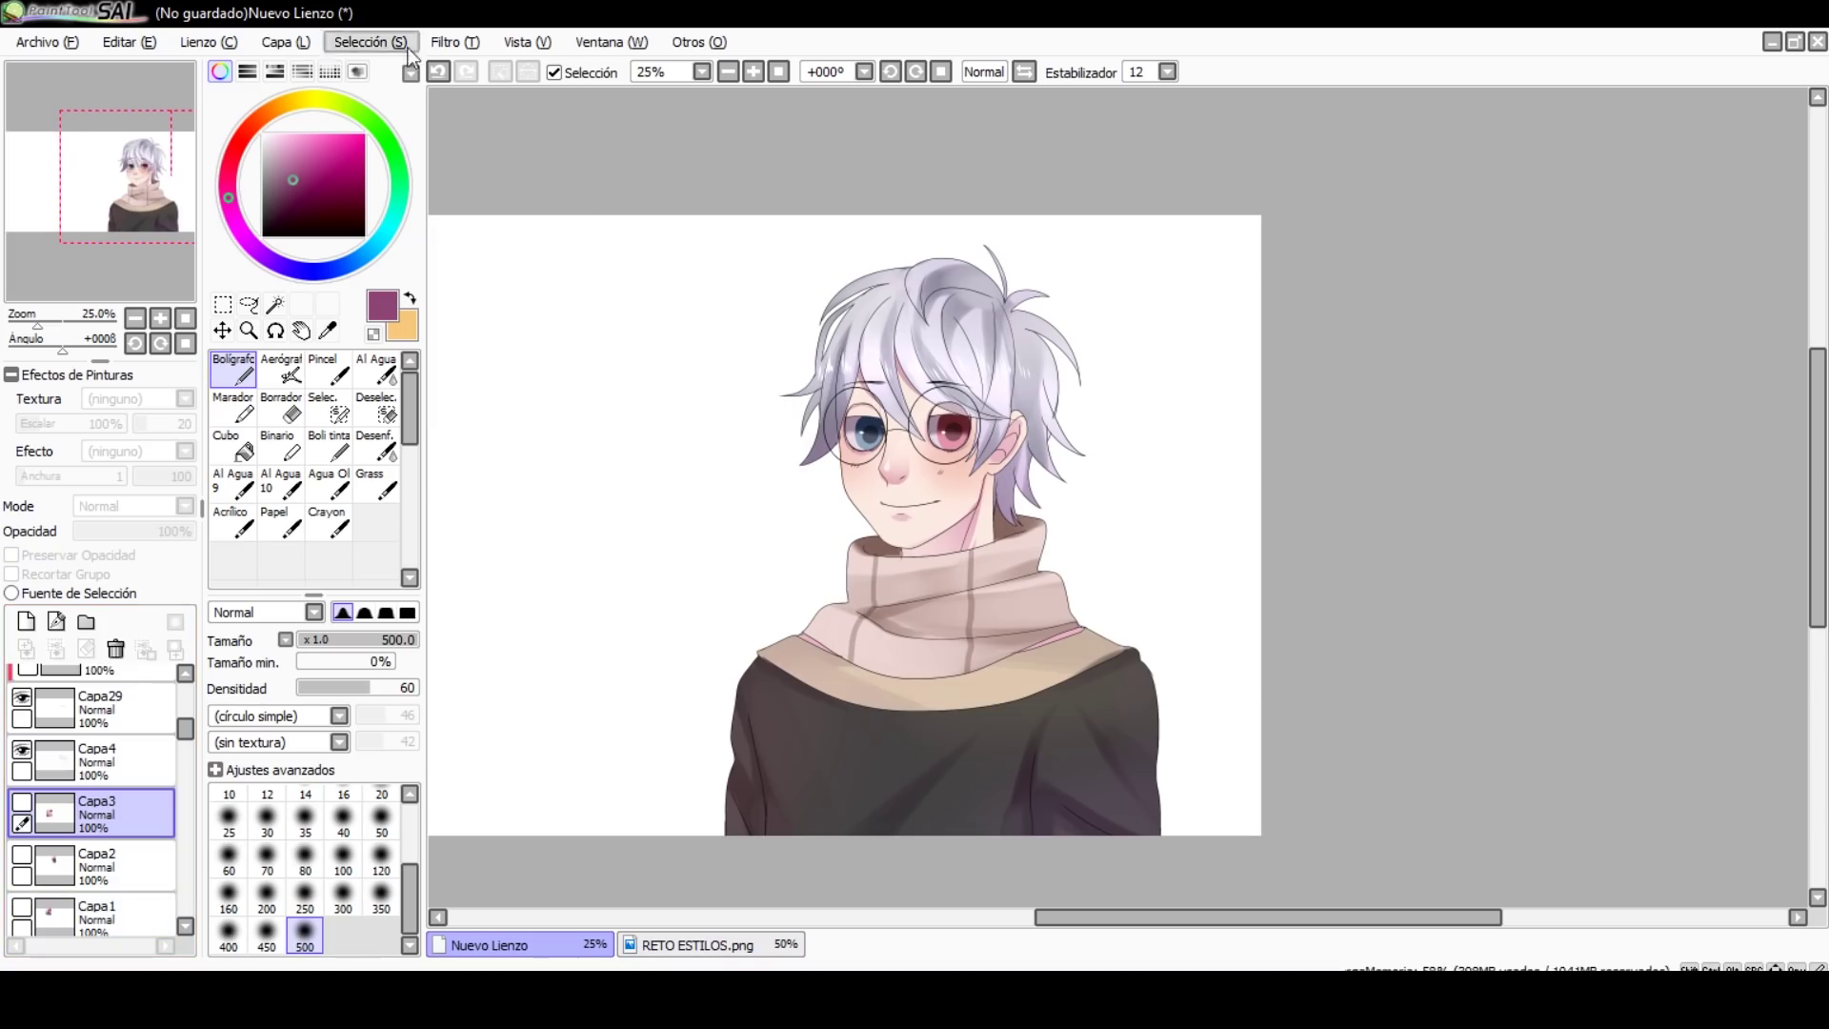
left_click(21, 907)
key("ctrl+e")
Step: Show the three reference illustrations again and clear the selection around the combined portrait
left_click(21, 888)
left_click(21, 836)
left_click(21, 784)
key("ctrl+t")
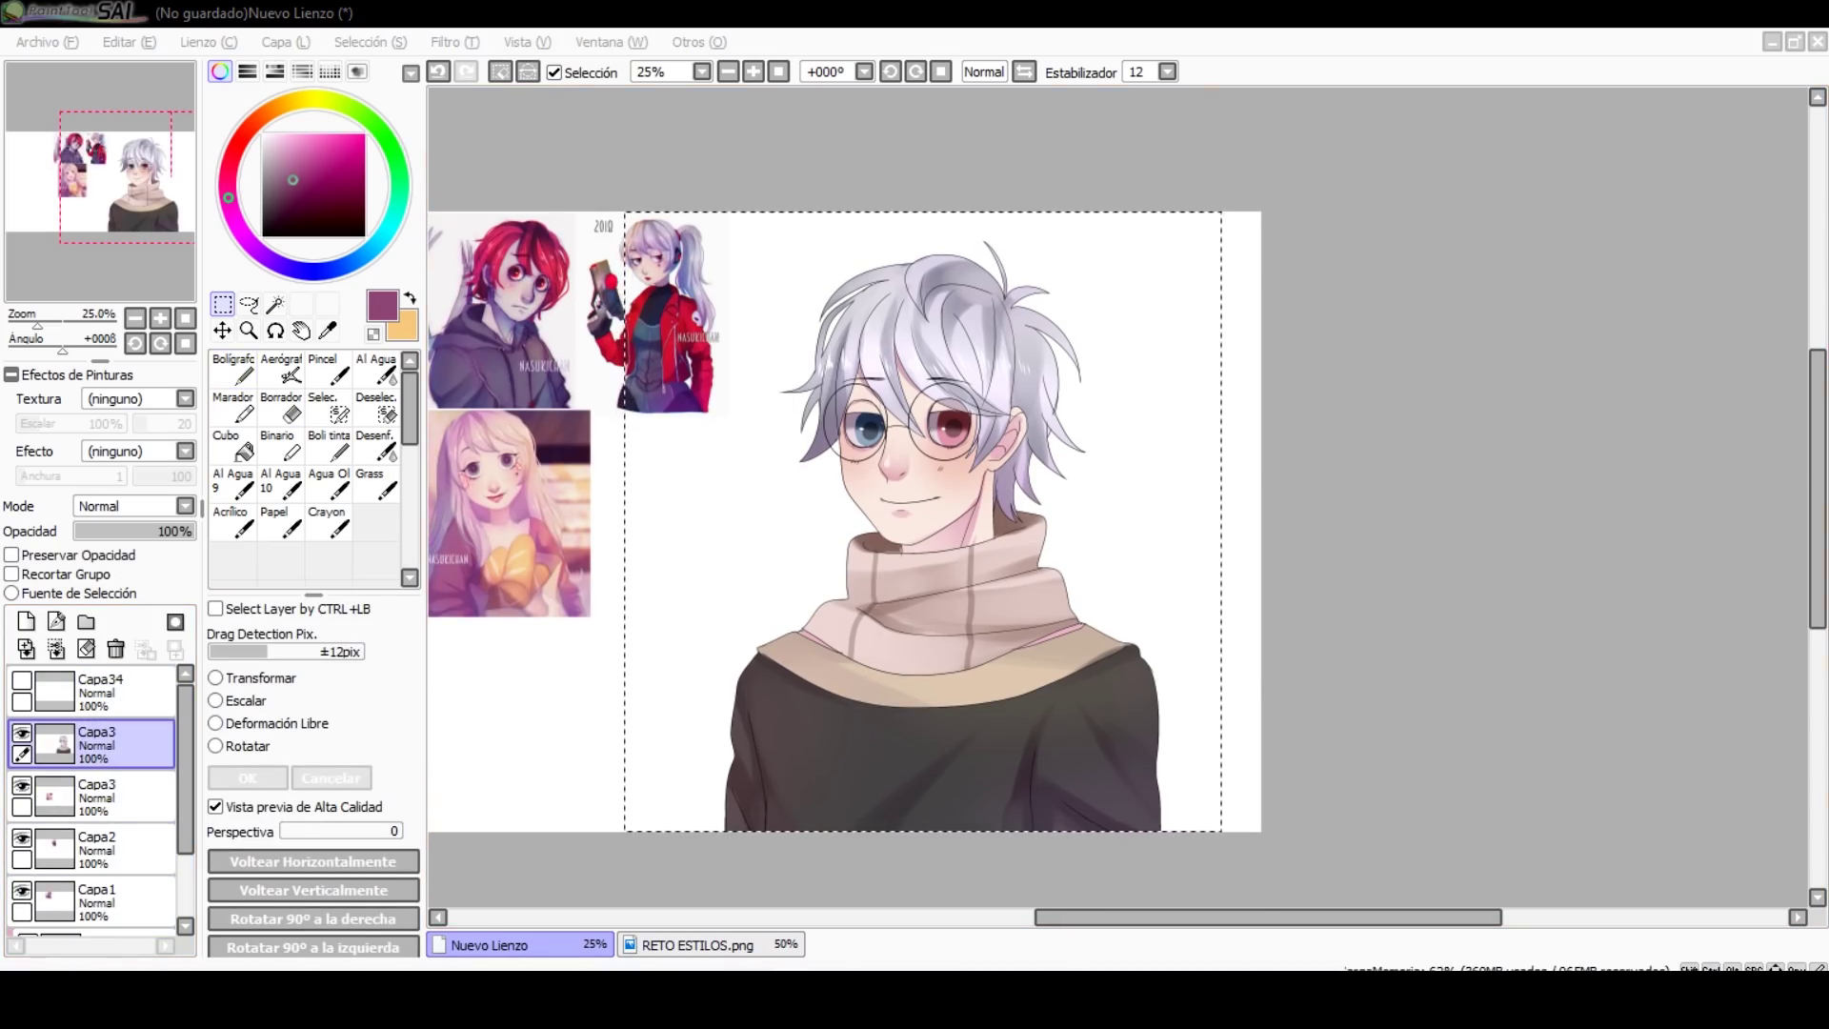
key("Return")
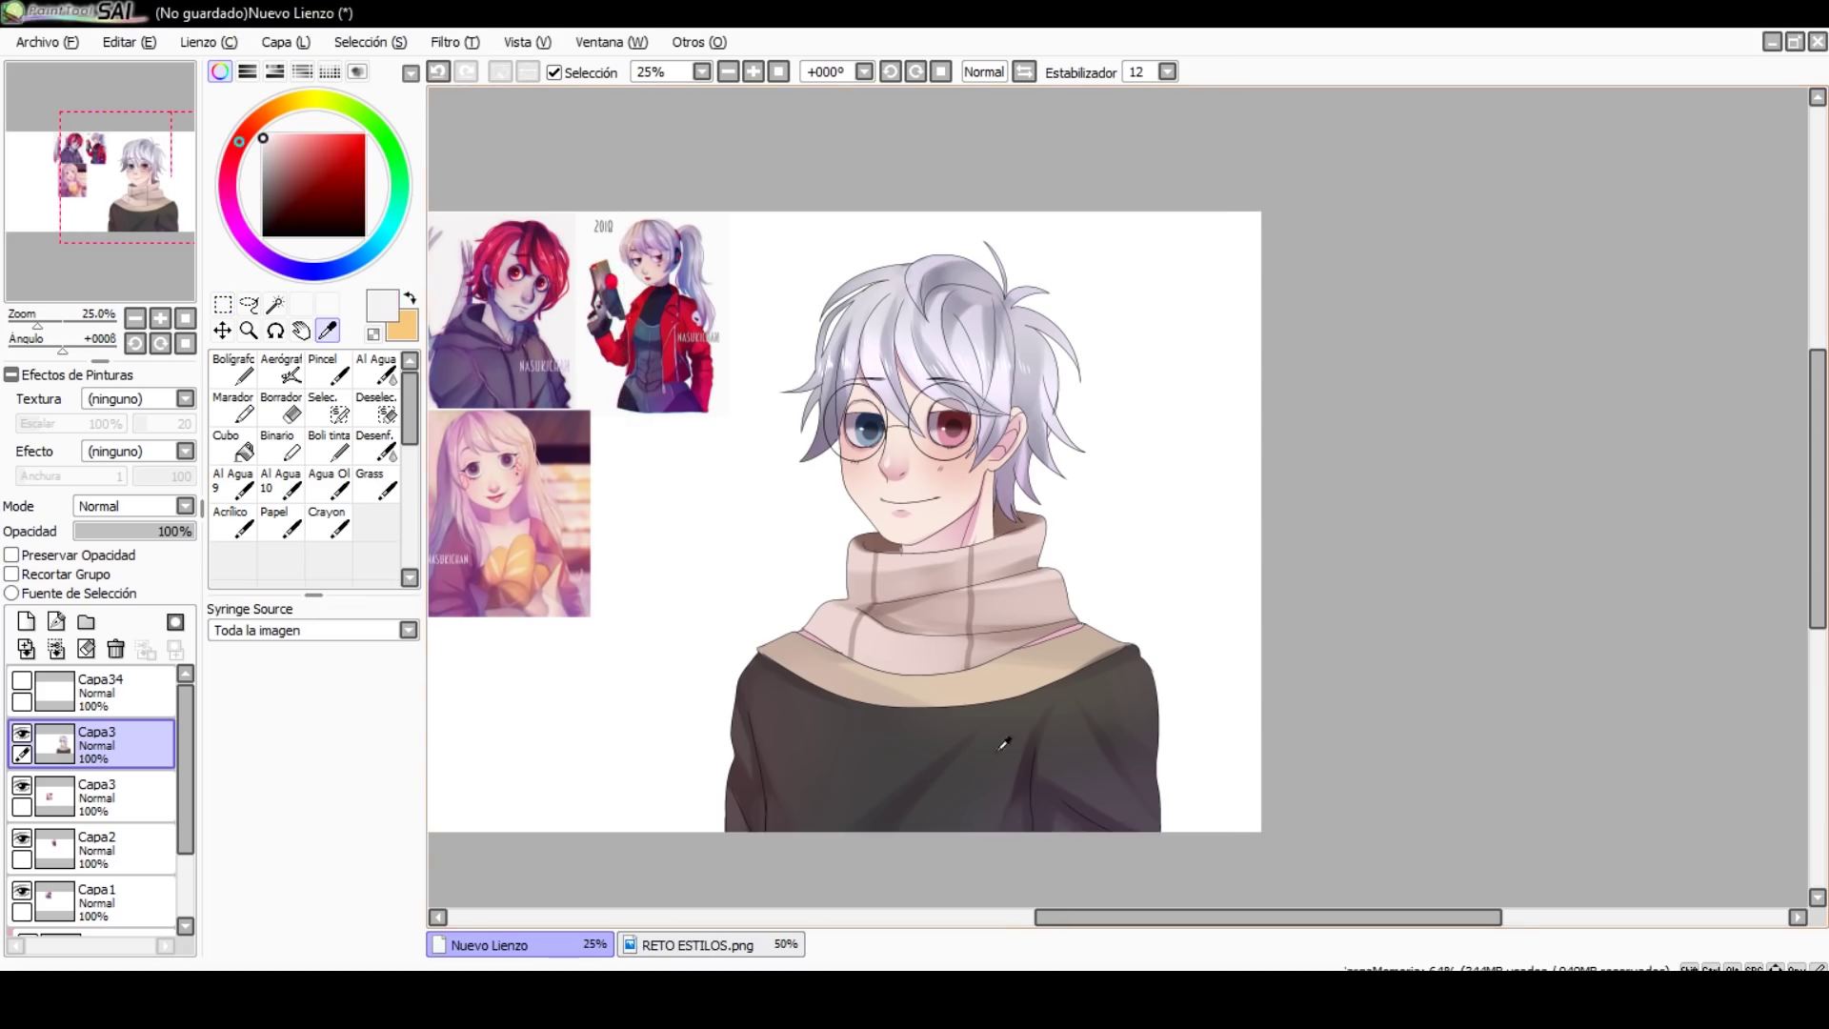